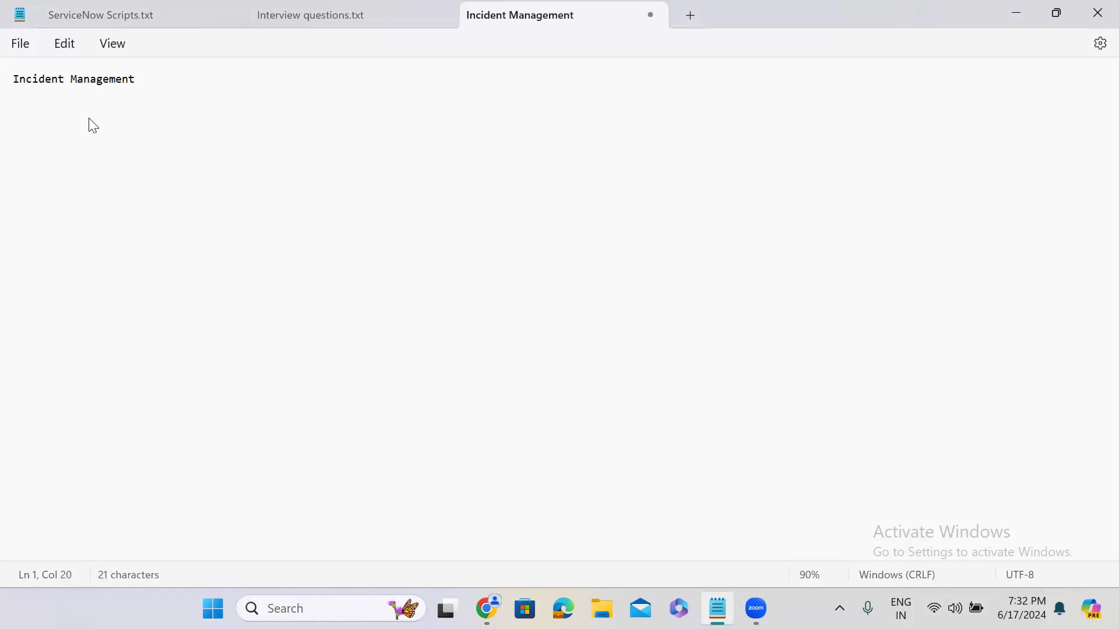
Step: Extend the heading to read "Incident Management & Problem Management:" and leave blank space below it
type("& Proble")
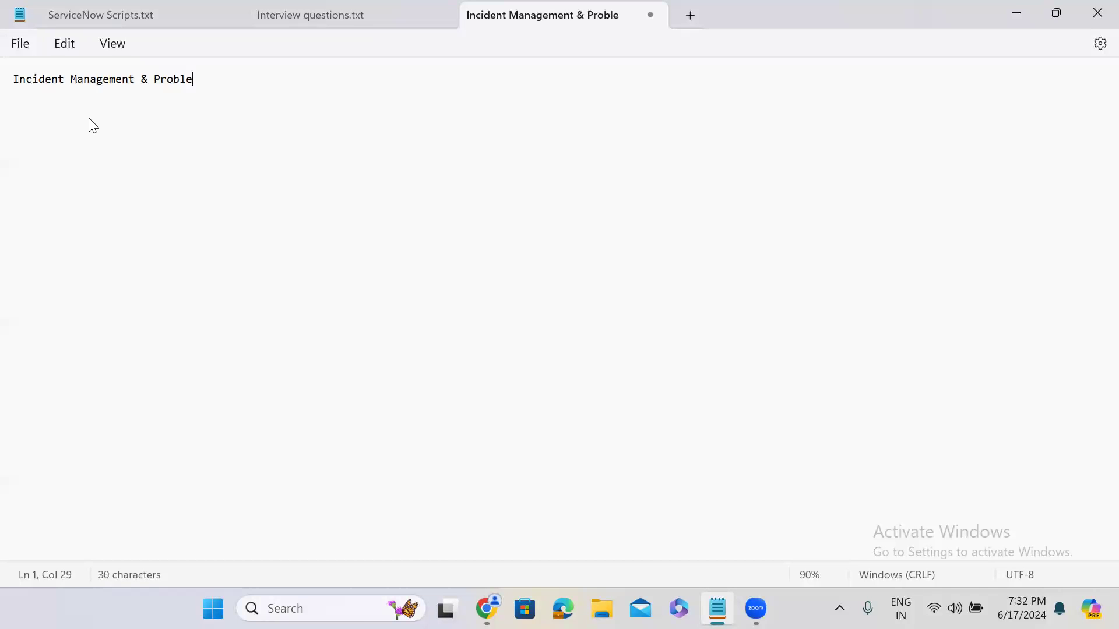
type("m Management:")
key("Return")
key("Return")
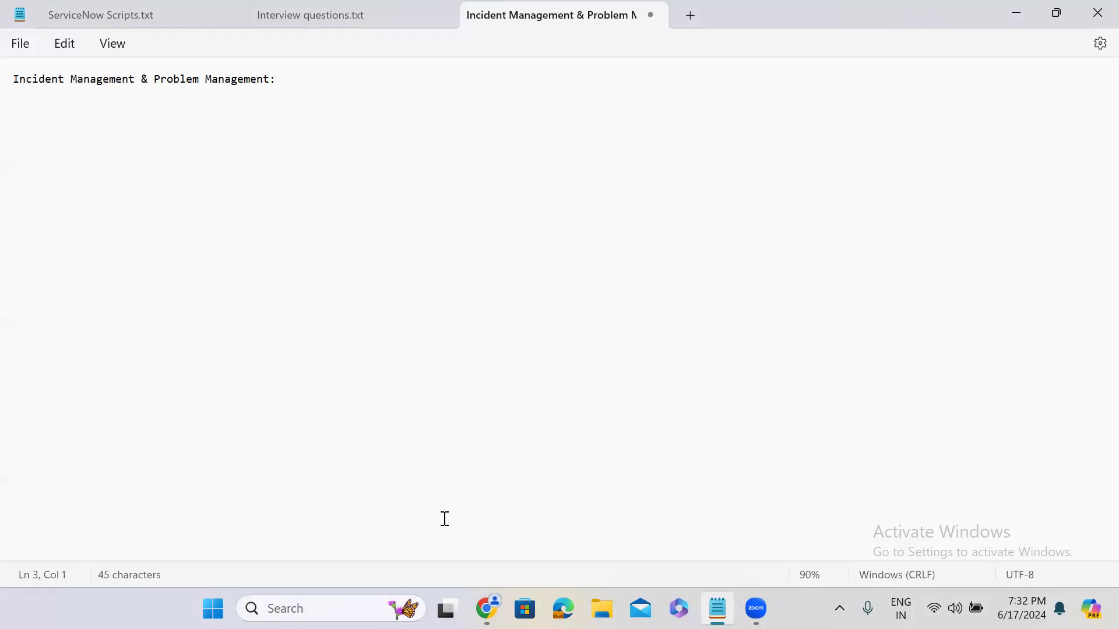
Step: Add the question "What is incident?" below the heading, separated by a blank line
left_click(296, 67)
key("Return")
key("Return")
type("What is incident?")
key("Return")
key("Return")
Step: Write a line starting with "Answer:" that defines an incident as a sudden interruption in the service
type("Ans")
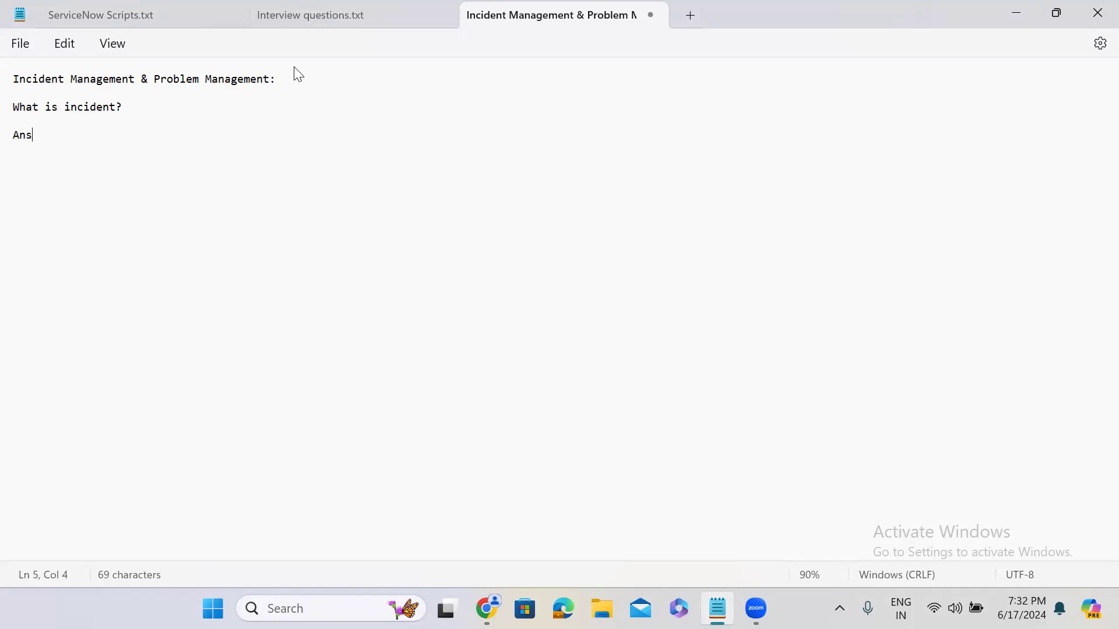
type("wer: Sudden ")
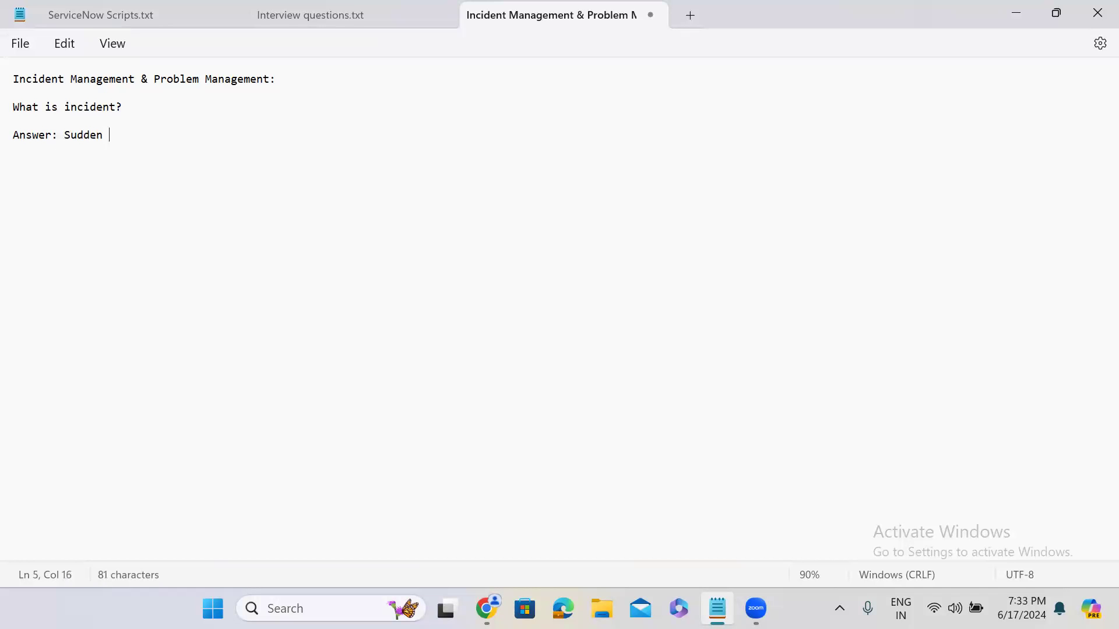
type("inturrep")
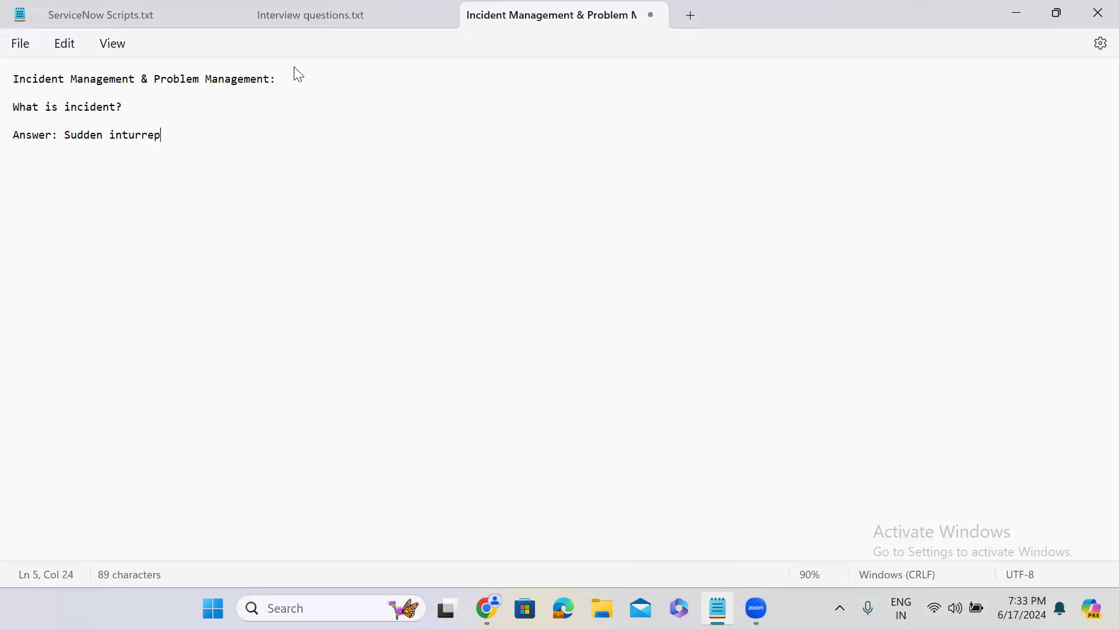
type("tion in the service")
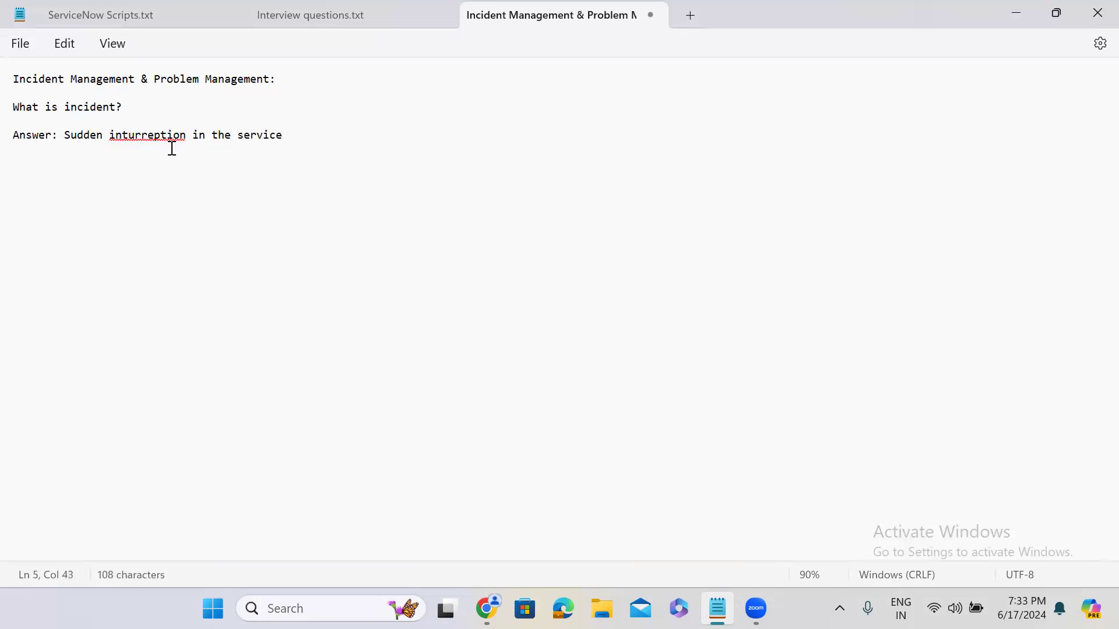
Step: Correct the misspelled word in the answer to "interruption", end the sentence with a period, and add blank lines below
left_click(154, 137)
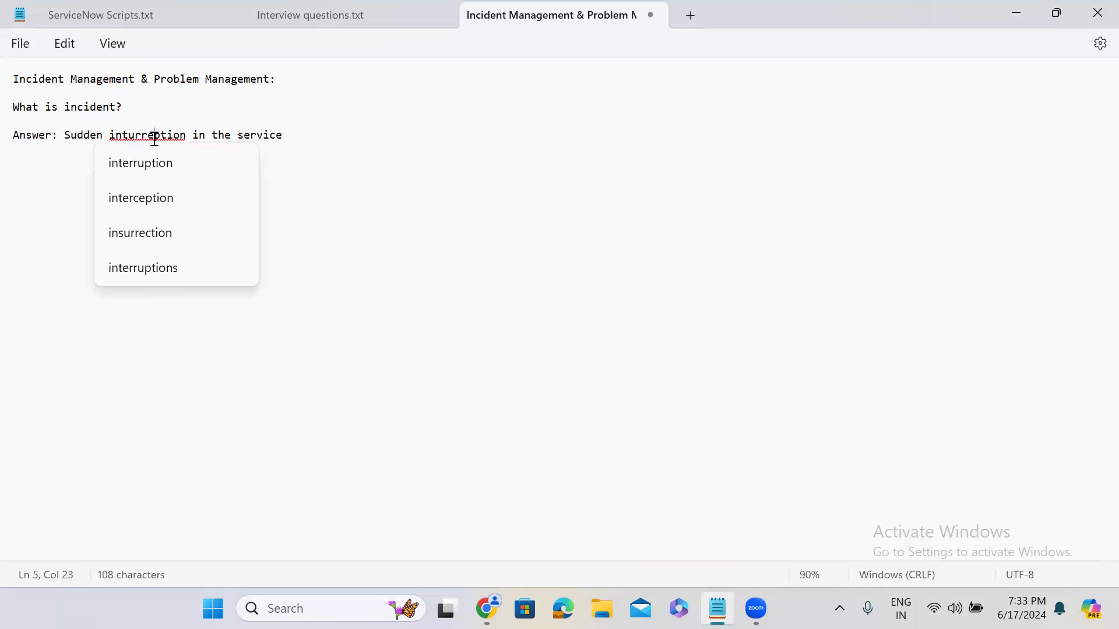
left_click(162, 165)
left_click(315, 138)
type(".")
key("Return")
key("Return")
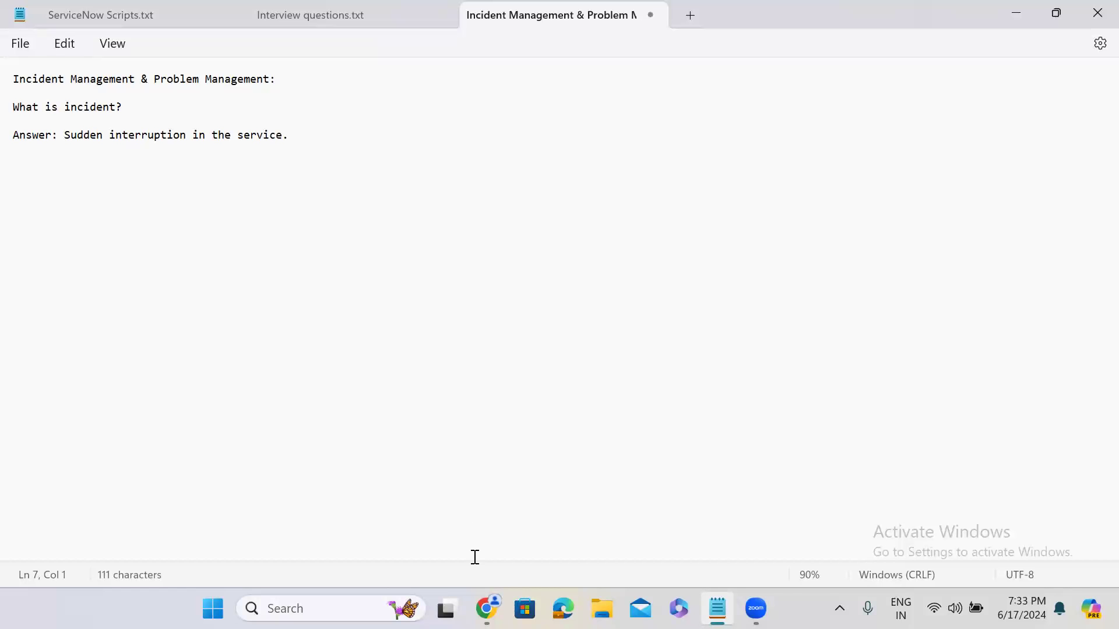
left_click(298, 137)
key("Return")
key("Return")
Step: Switch to the ServiceNow instance in Chrome and open its home page
left_click(1009, 19)
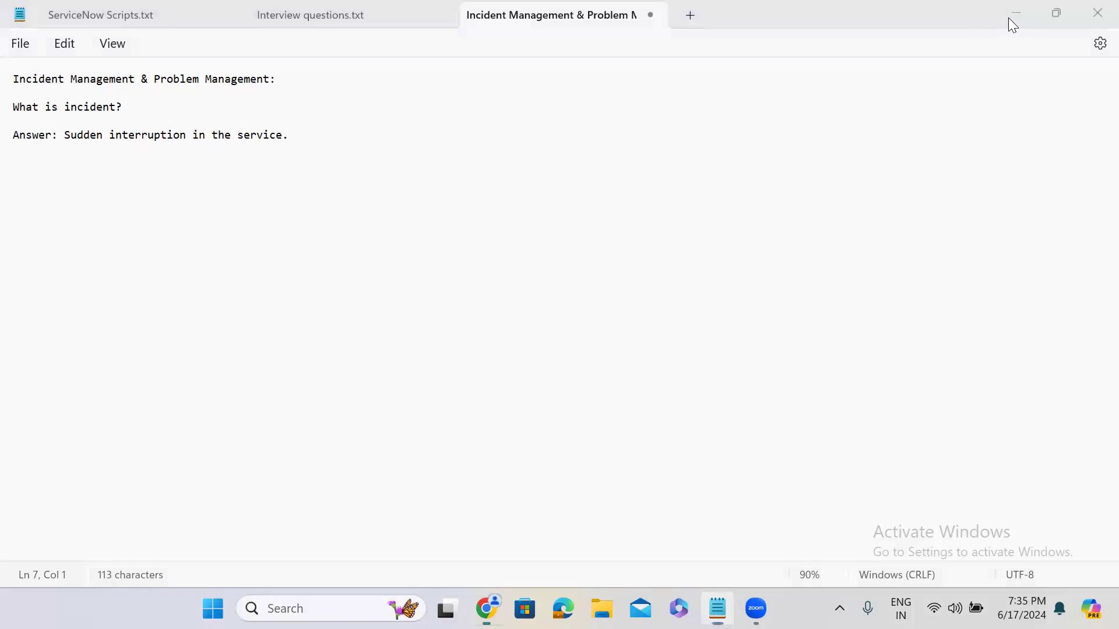
left_click(553, 18)
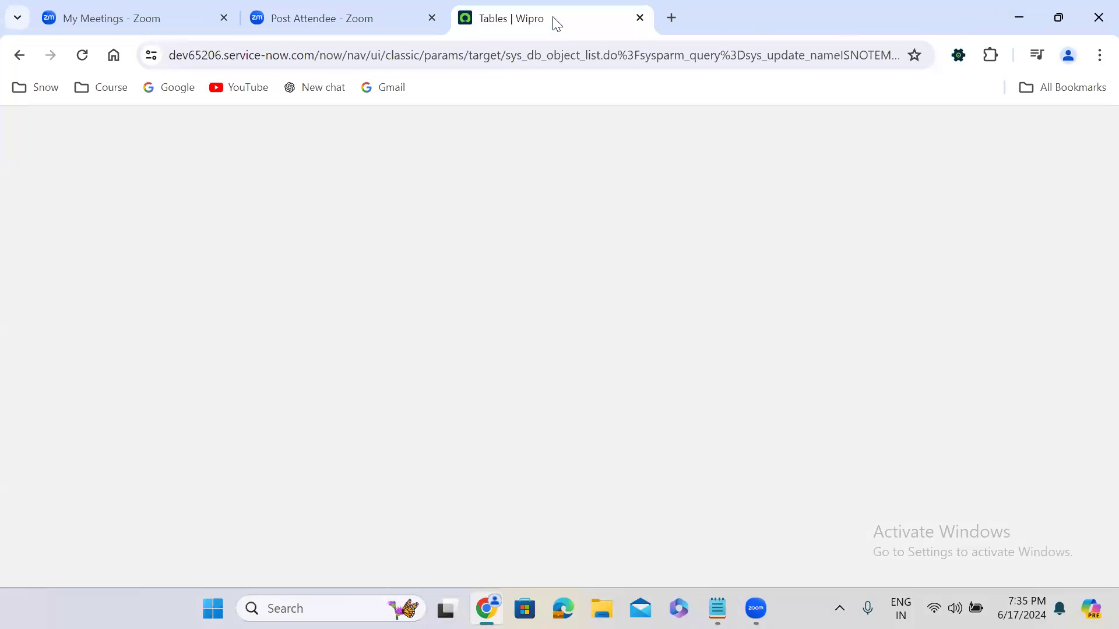
left_click(40, 126)
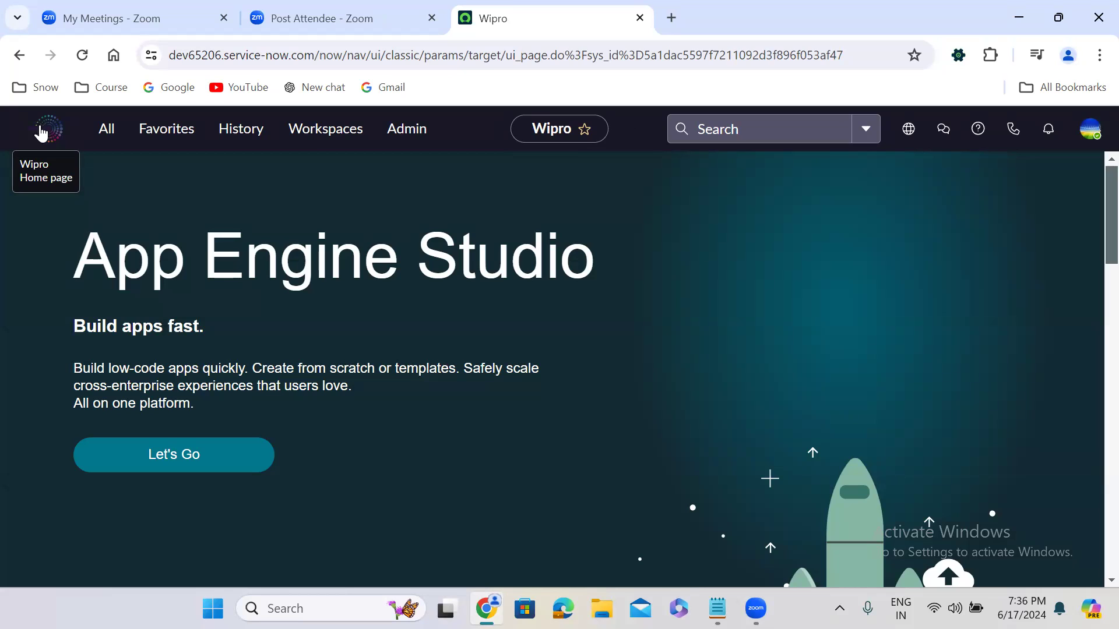
left_click(54, 144)
left_click(46, 141)
Step: Filter the application navigator for "incident" and open a new record form from the Incident module
left_click(102, 131)
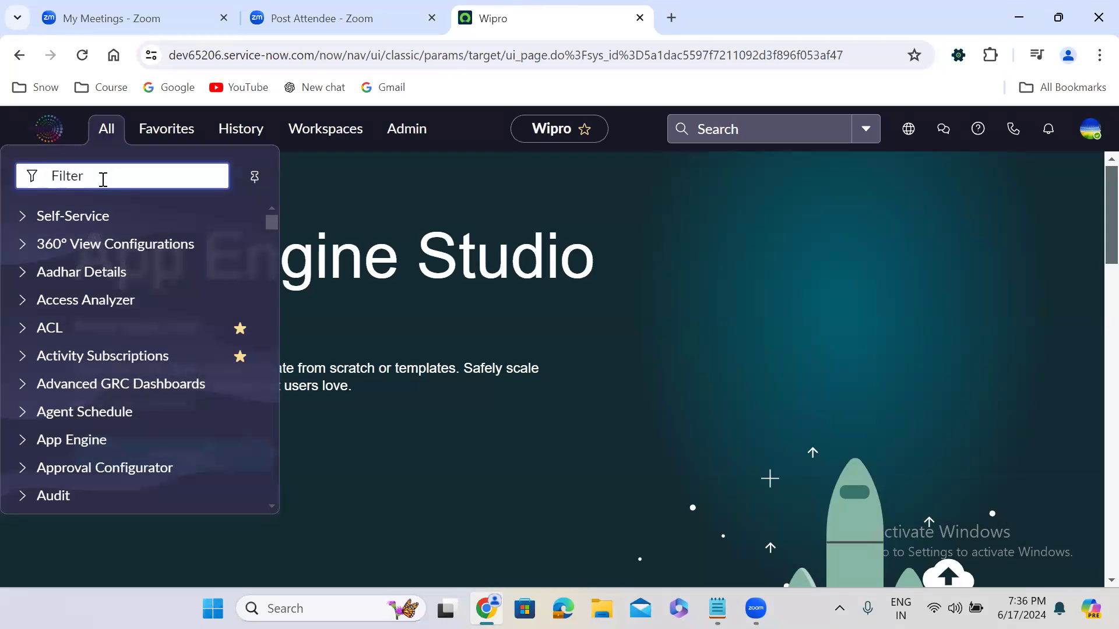
type("incident")
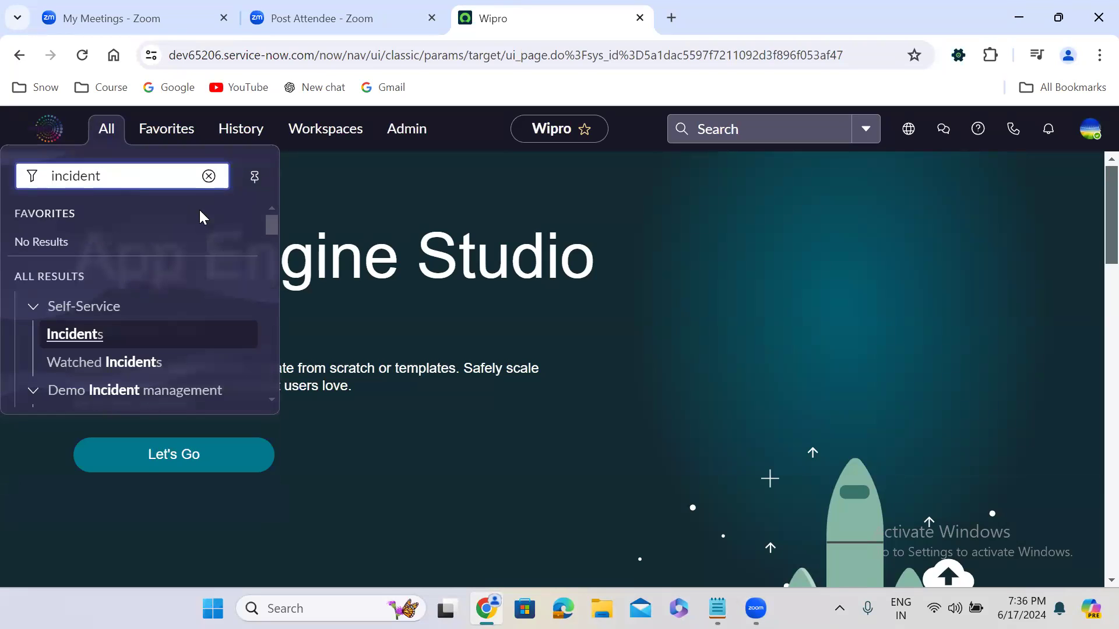
left_click_drag(270, 220, 287, 347)
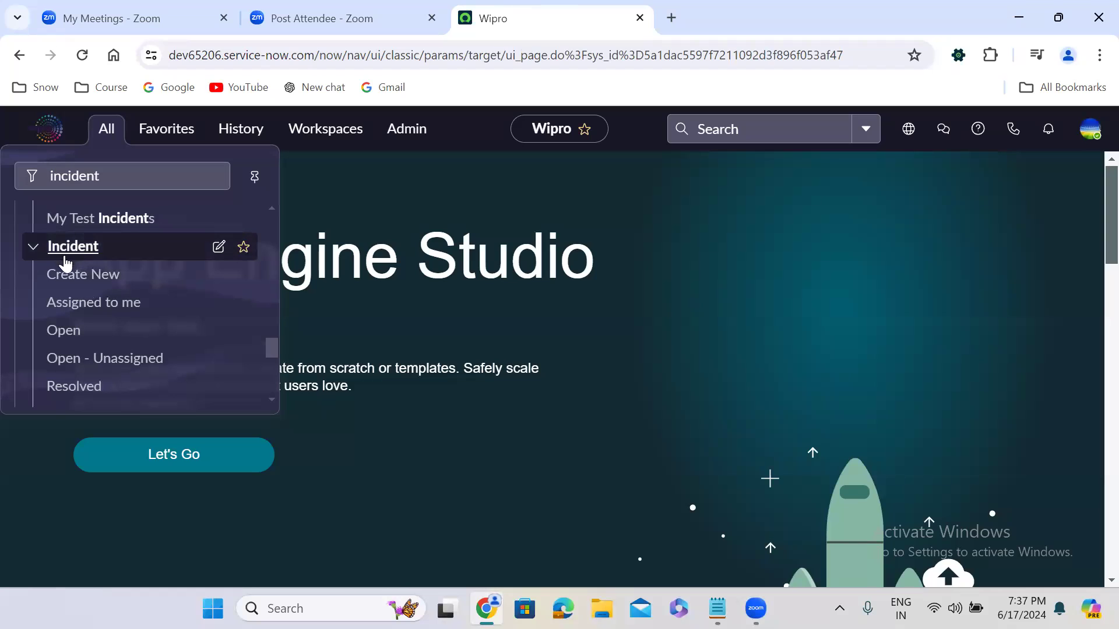
left_click(79, 283)
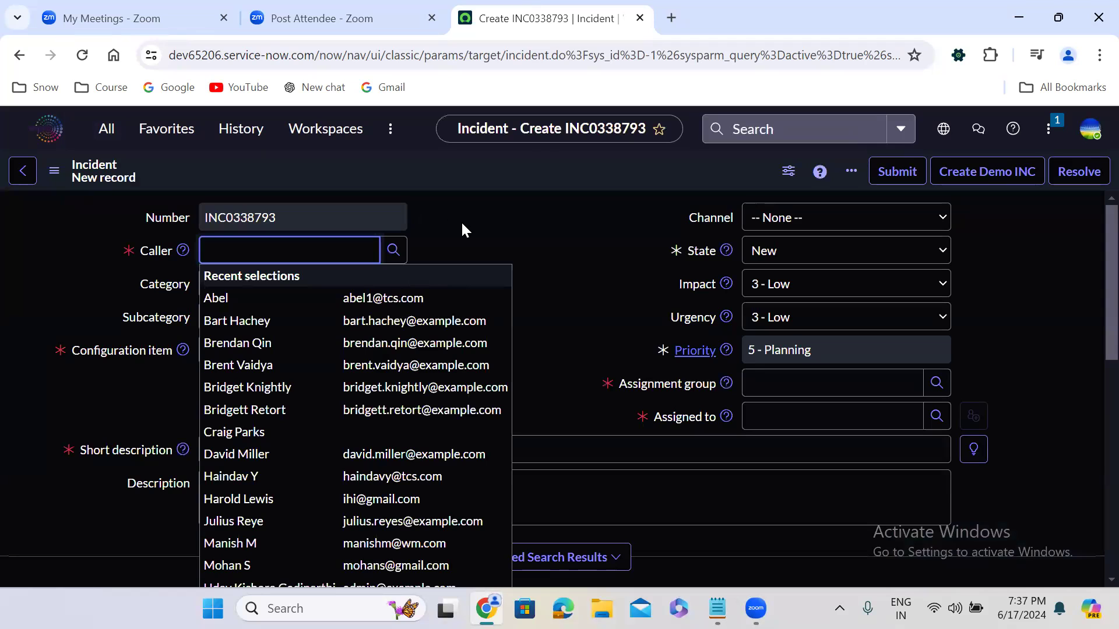
Step: Fill in the incident's caller by looking up the person's name and choosing the second match
left_click(280, 250)
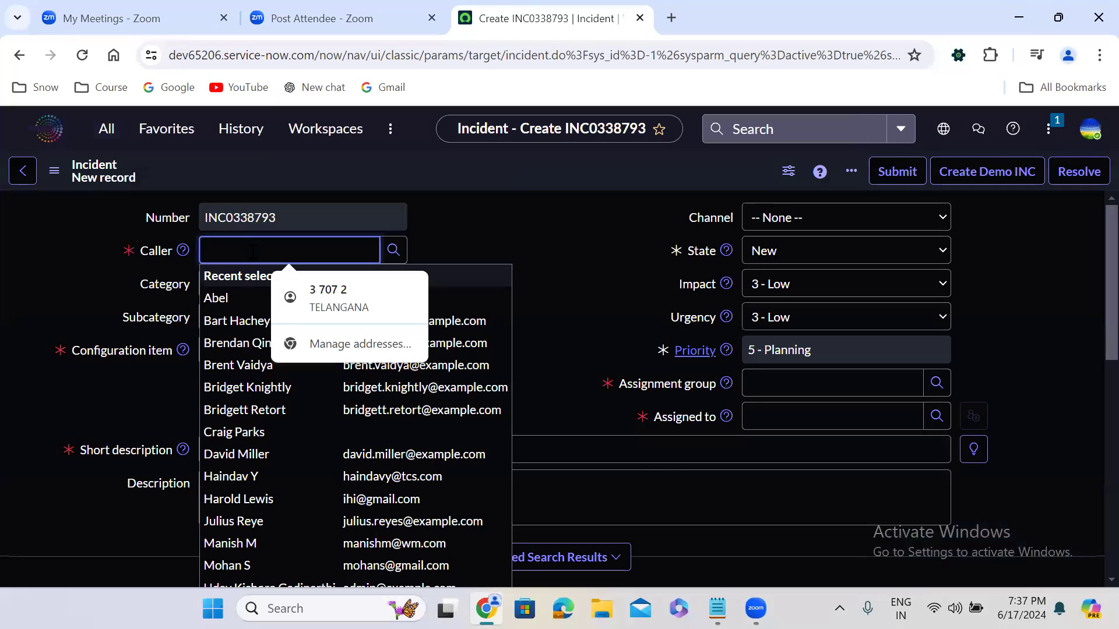
type("p")
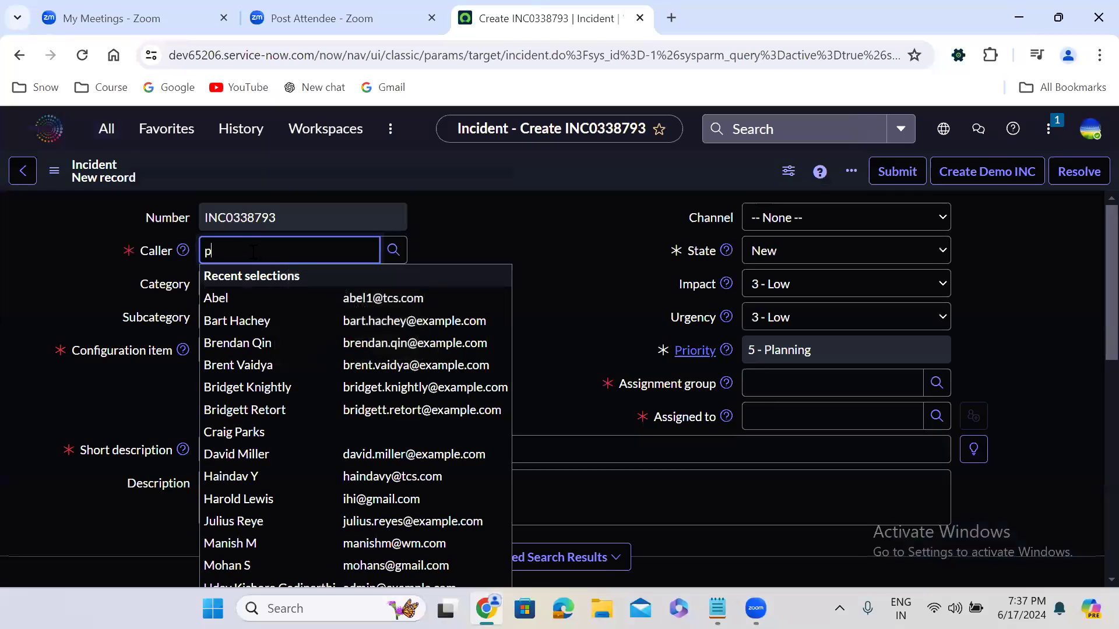
type("rud")
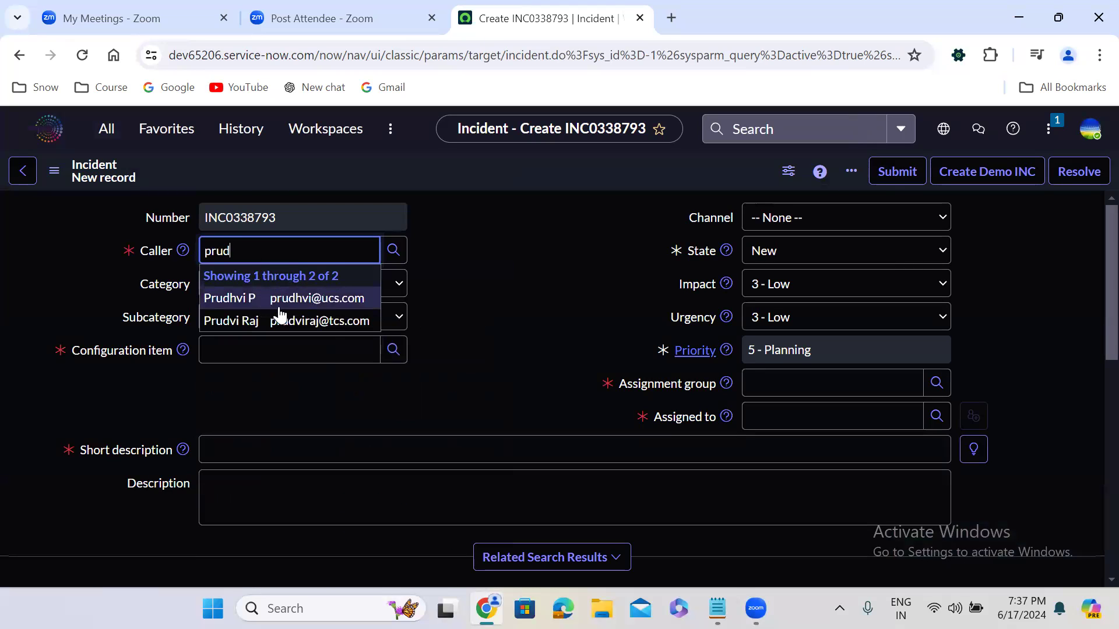
left_click(333, 322)
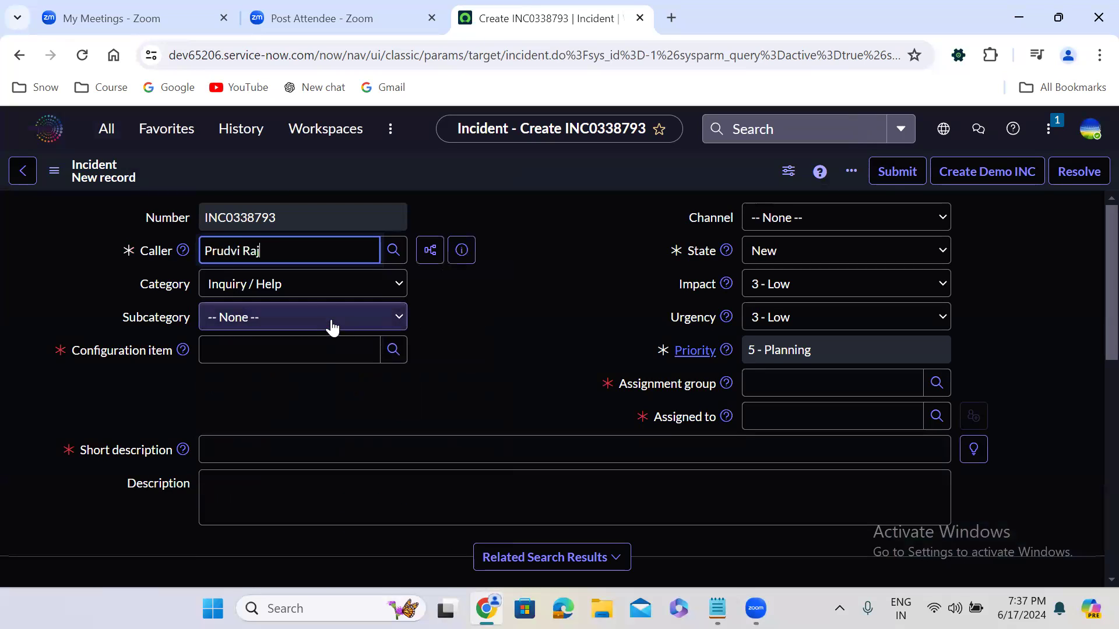
Step: Set the incident's category to Software and its subcategory to Operating System
left_click(262, 284)
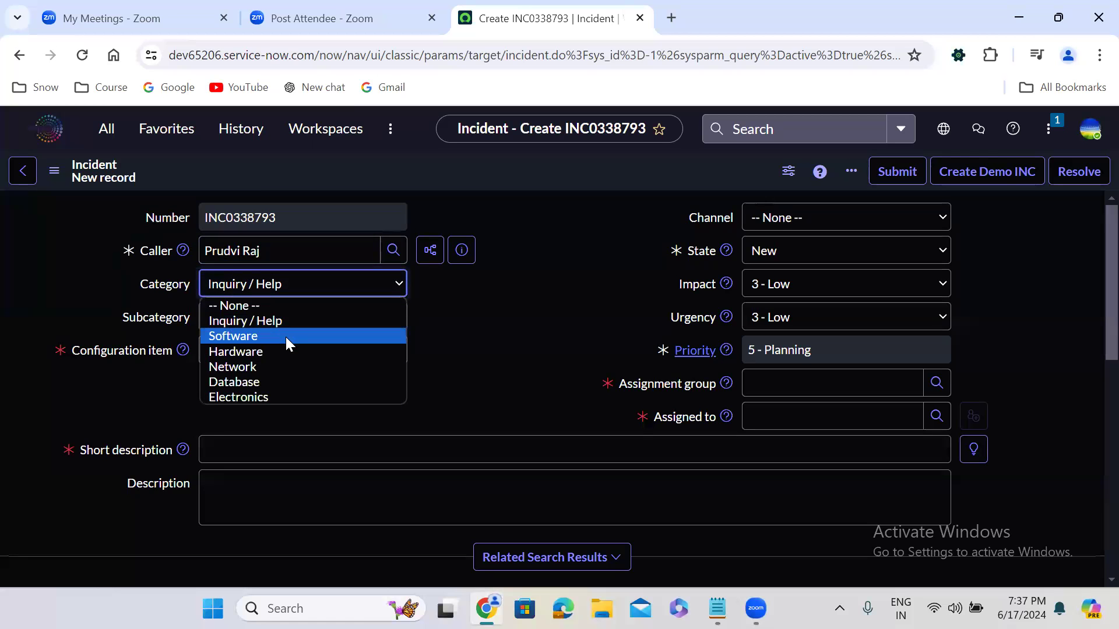
left_click(285, 337)
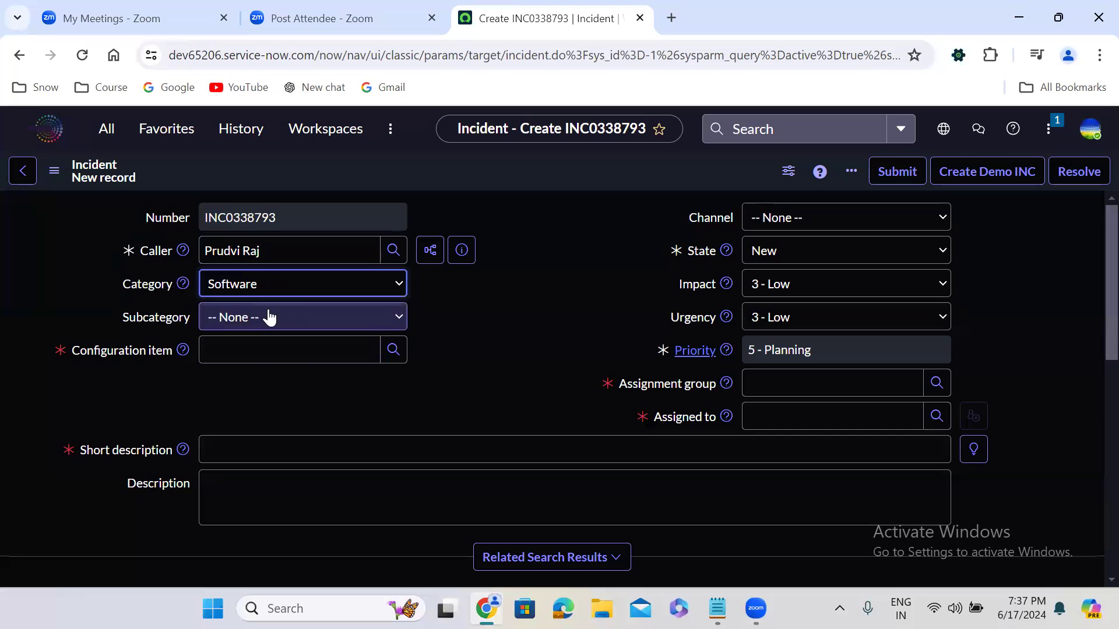
left_click(268, 317)
left_click(259, 366)
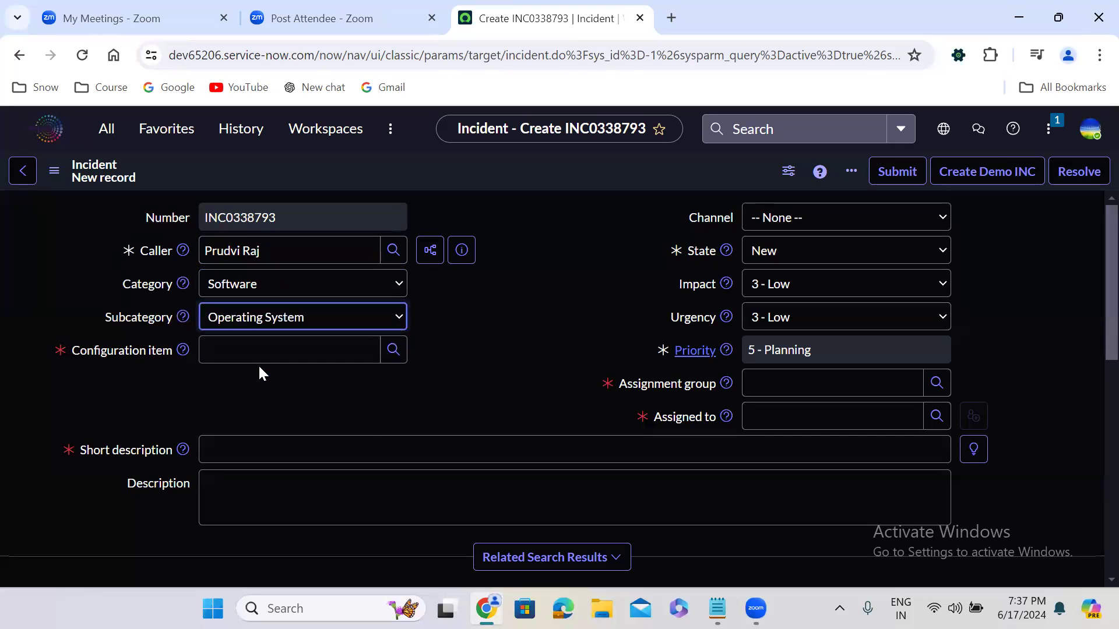
left_click(432, 513)
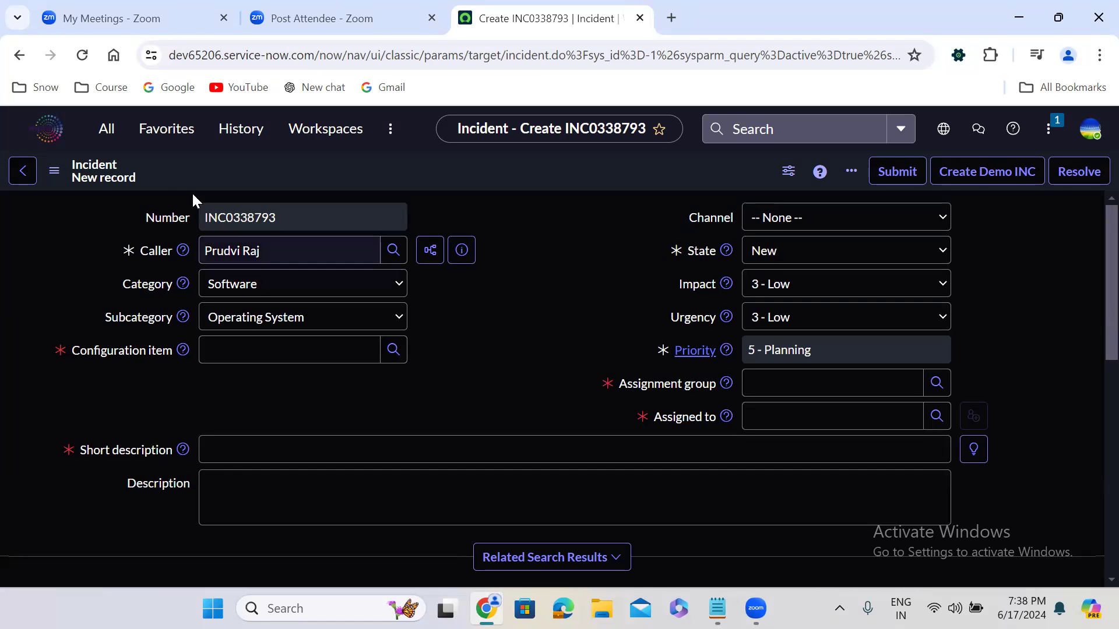
left_click(37, 133)
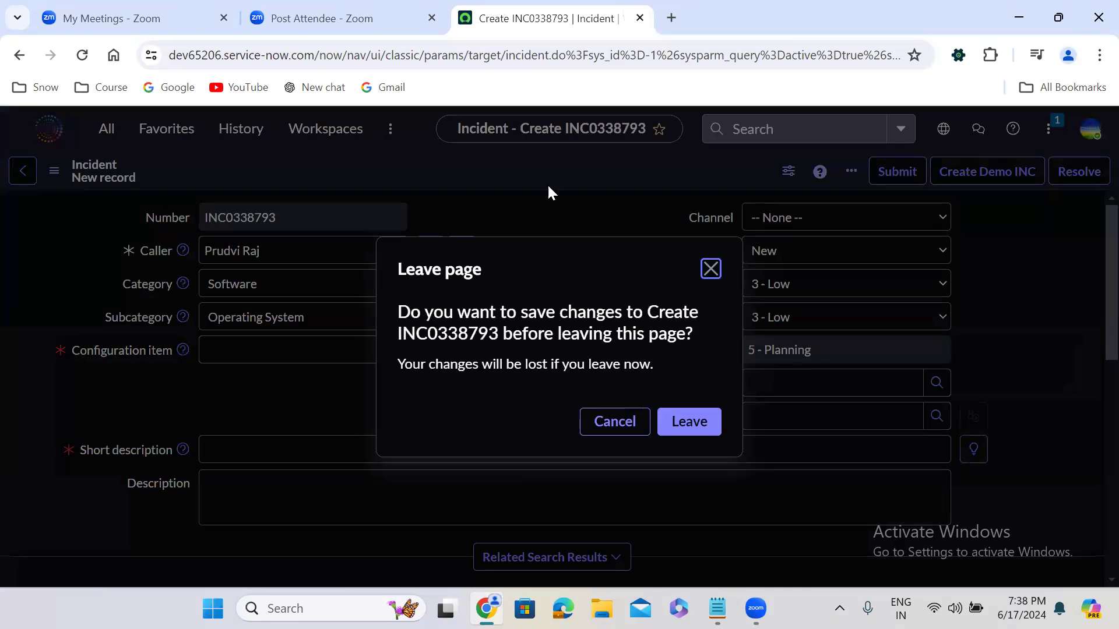
left_click(616, 421)
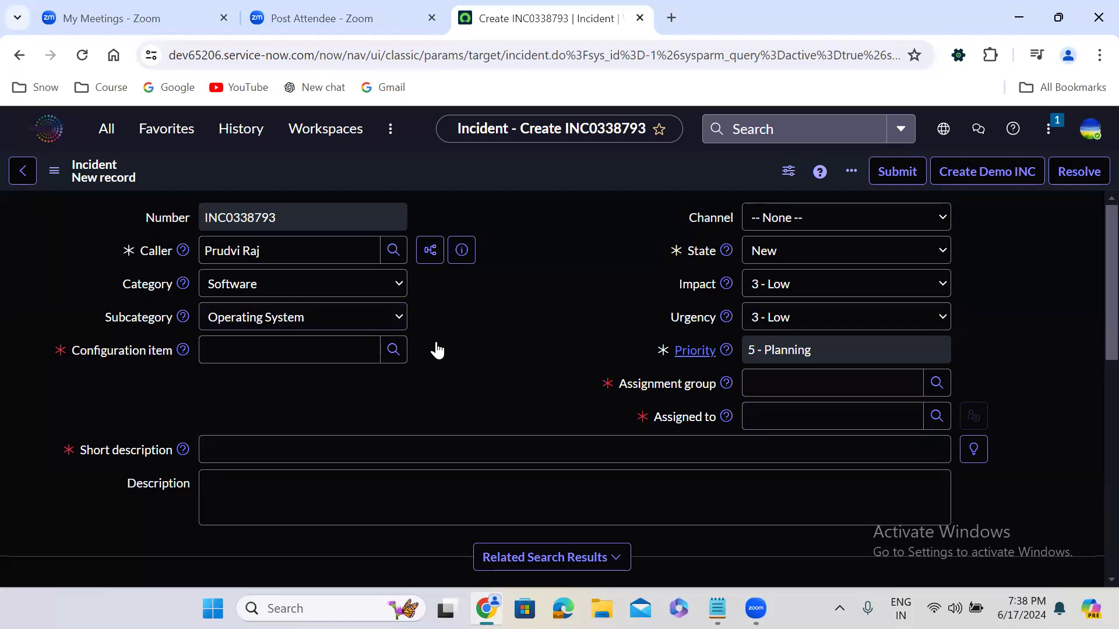
left_click(249, 250)
triple_click(247, 251)
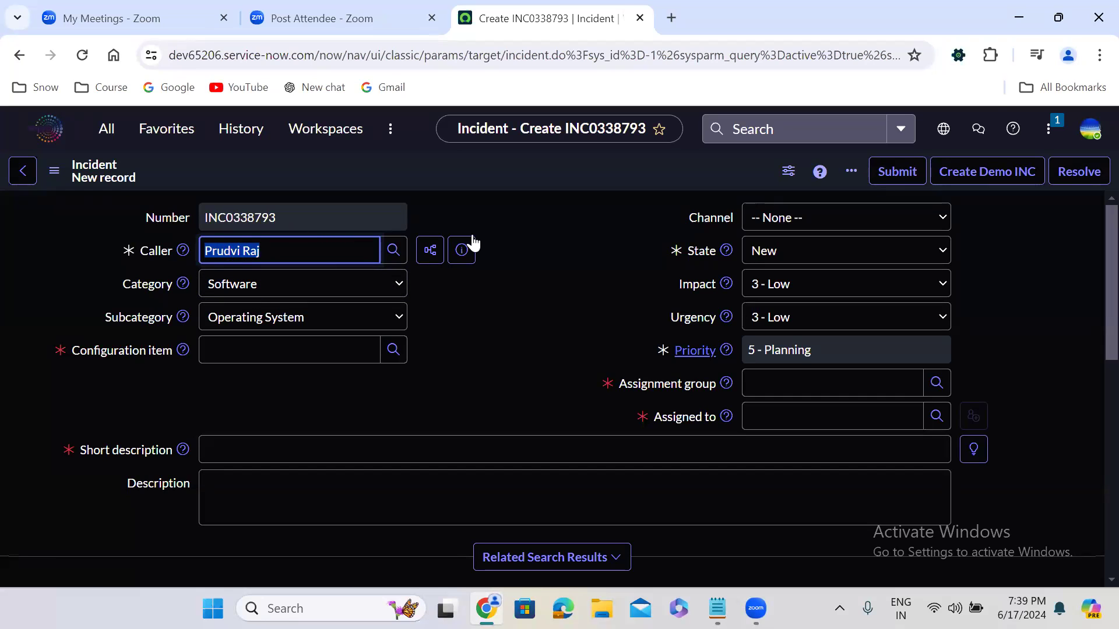
left_click(501, 202)
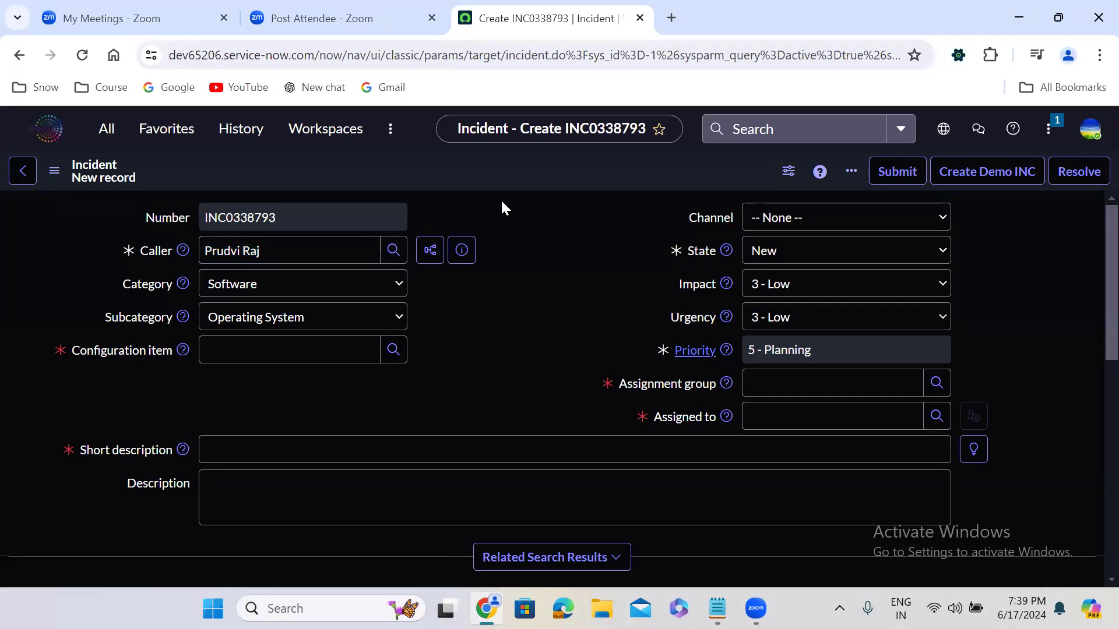
Step: Look up "power" for the configuration item and choose PowerEdge T110 II
left_click(275, 348)
type("powe")
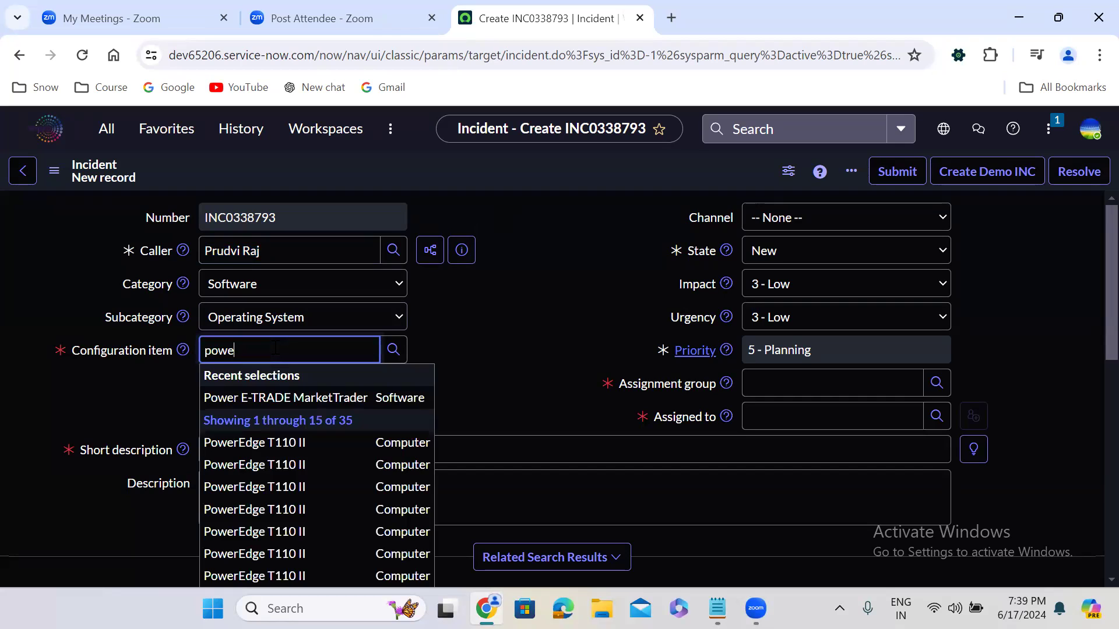
type("r bi")
key("BackSpace")
key("BackSpace")
key("BackSpace")
left_click(287, 450)
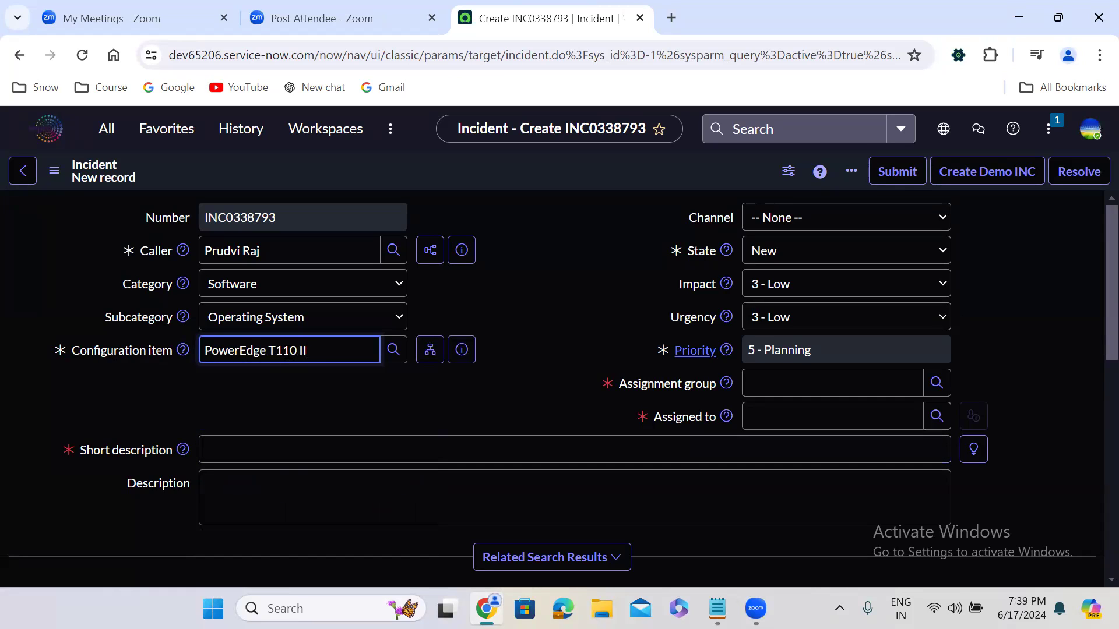
Step: Enter the short description "Unable to generate reports on Power BI"
left_click(267, 450)
type("Pq")
key("BackSpace")
key("BackSpace")
type("Uan")
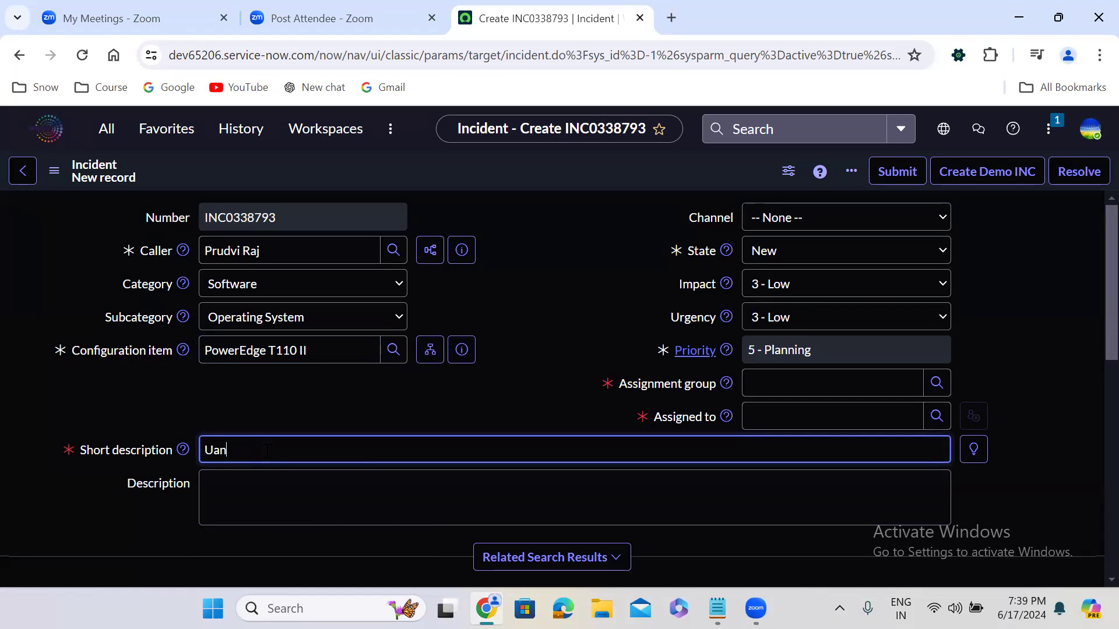
key("BackSpace")
key("BackSpace")
type("nable to generate reports on Powe")
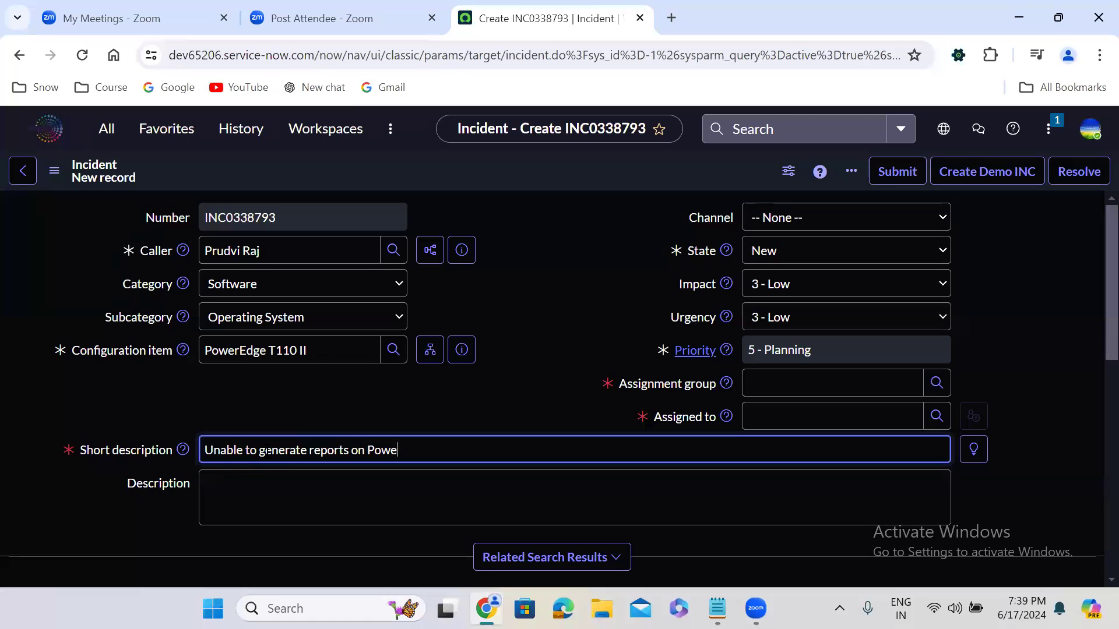
type("r BI")
Step: Begin the incident's description with the greeting "Hi Team," and start a new paragraph
left_click(270, 476)
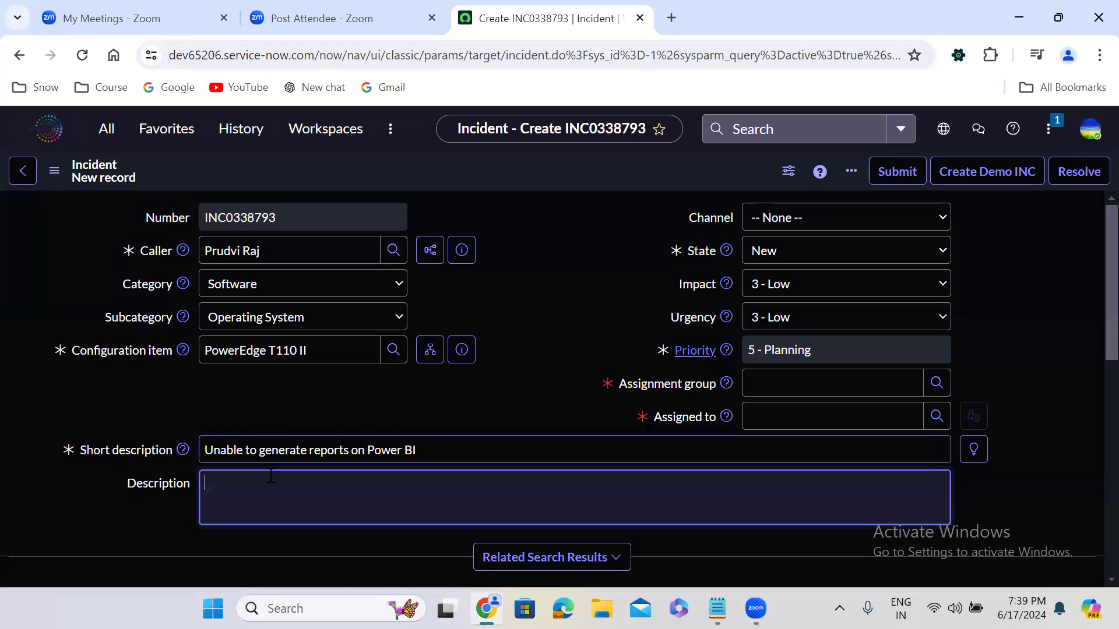
type("Hi Team.\\")
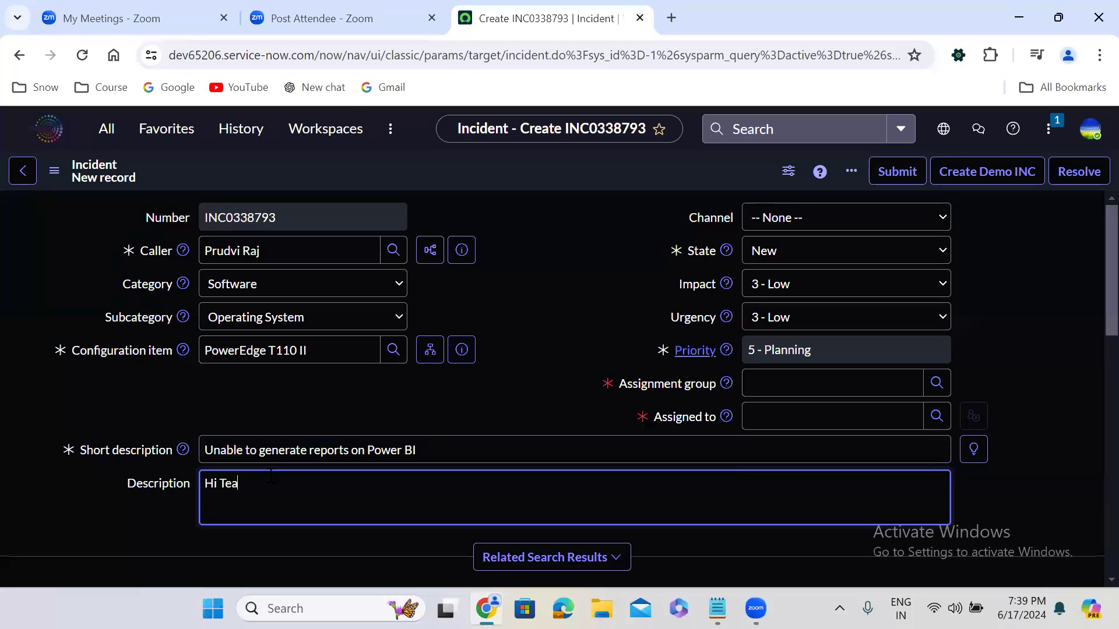
key("BackSpace")
key("BackSpace")
type(",")
key("Return")
Step: Write "Please be informed that my unable to" in the description, correcting the misspelled "uanble" to "unable"
type("Please eb")
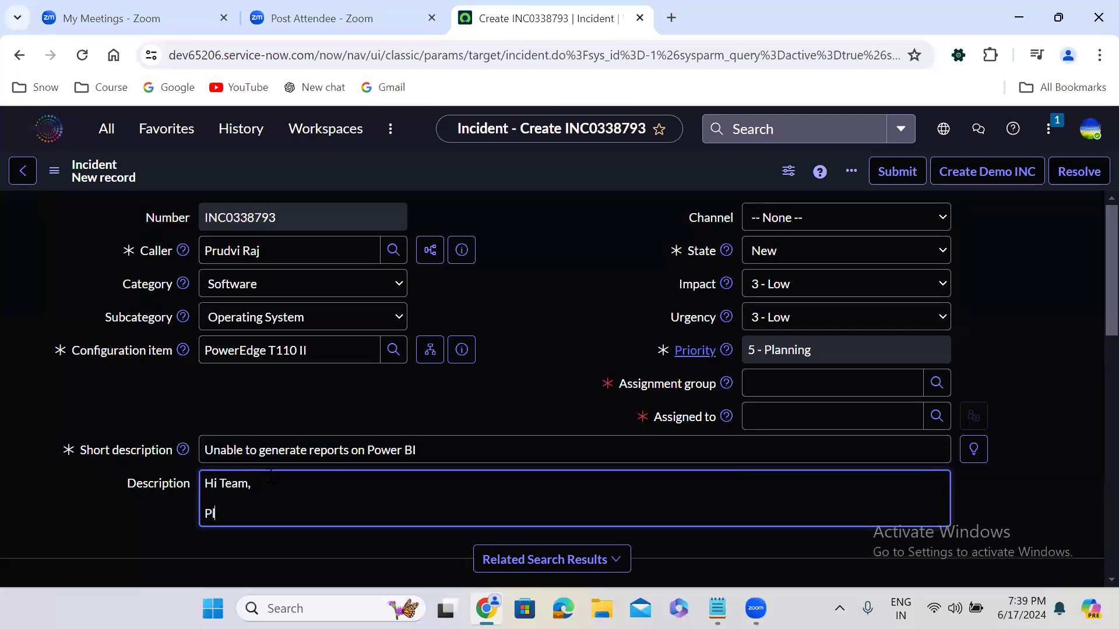
key("BackSpace")
key("BackSpace")
type("be infor")
key("BackSpace")
type("rmed that ")
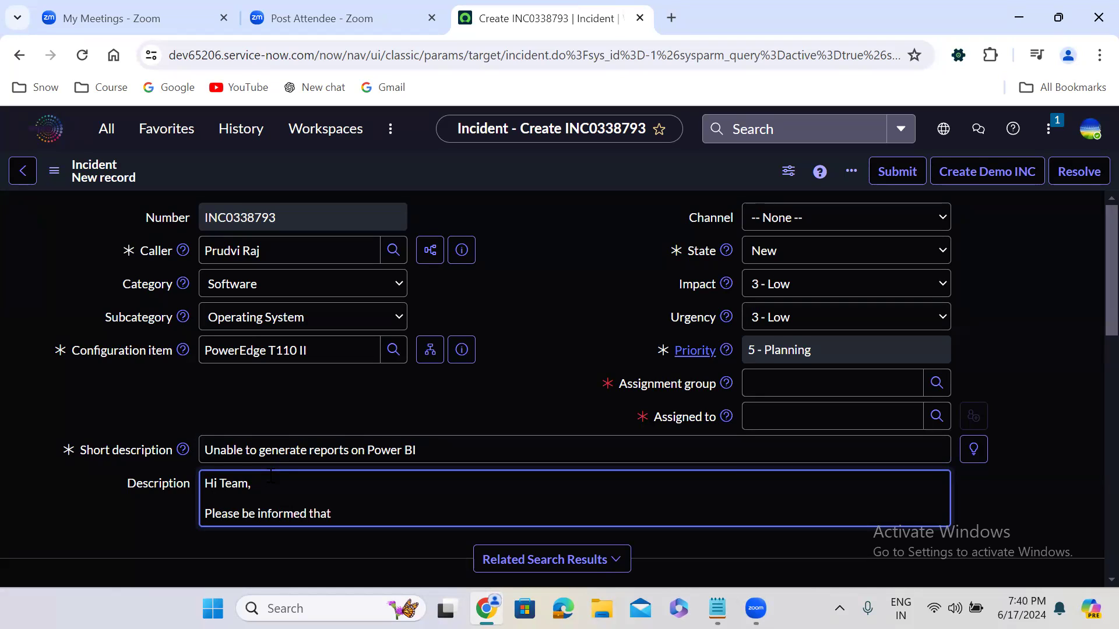
type("my uanble to")
right_click(374, 517)
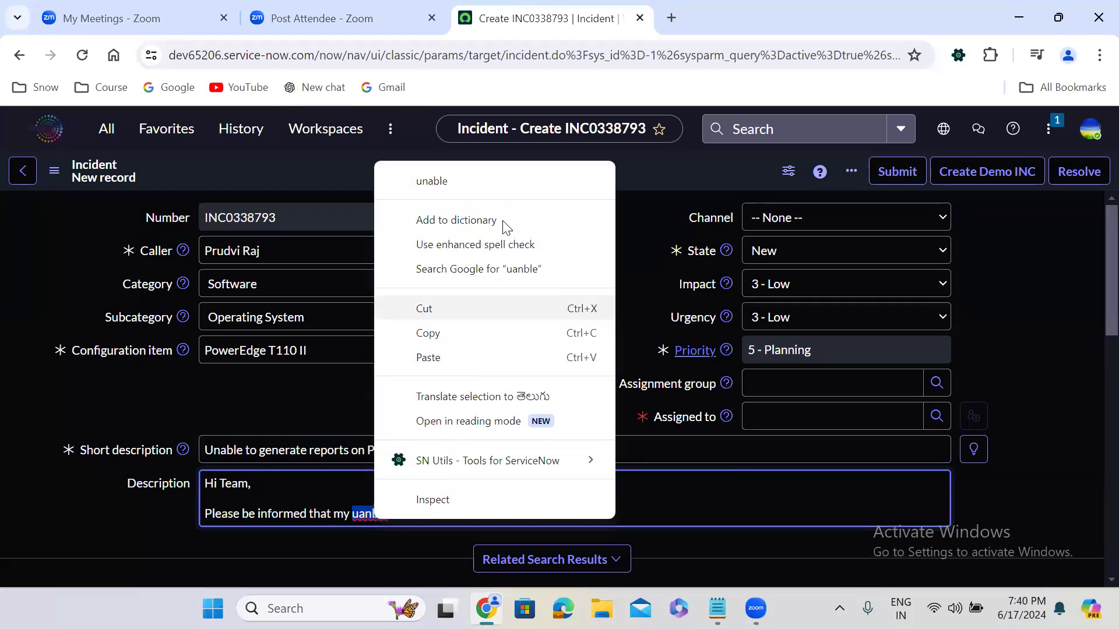
left_click(459, 183)
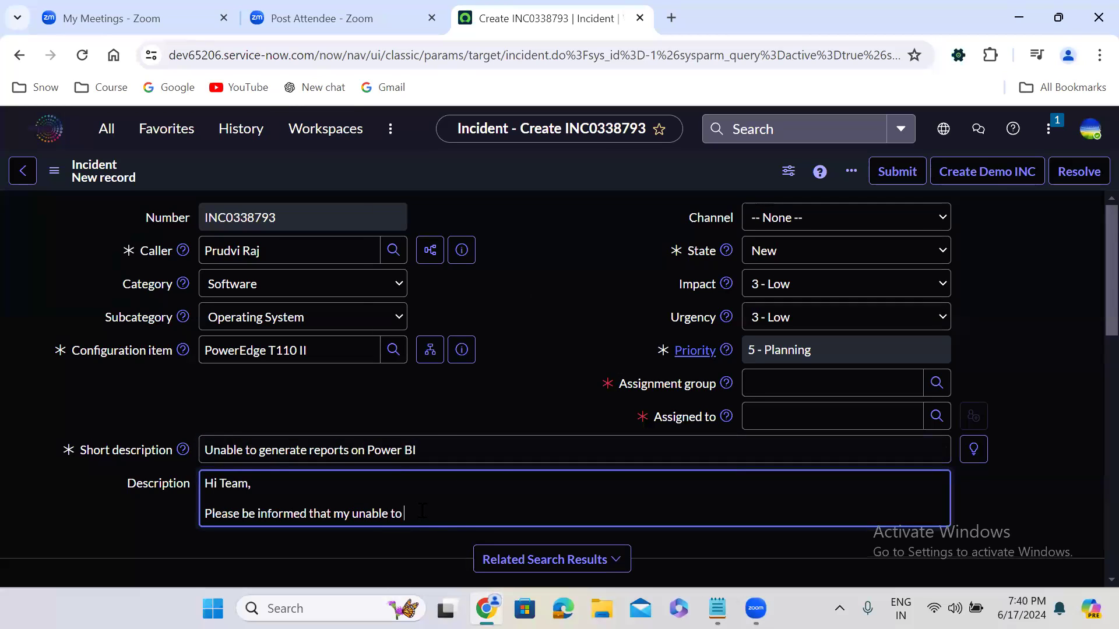
Step: Continue the description's sentence with "renerate the reports from last two day.", correcting "twao" to "two"
type("renerate the reports from last twao day")
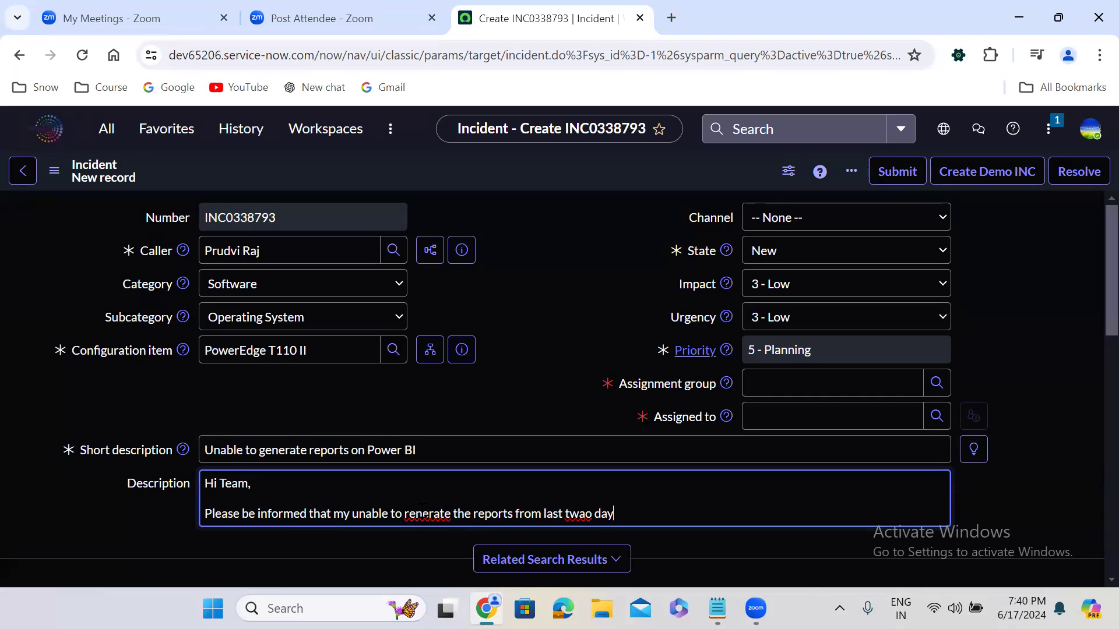
left_click(585, 513)
key("BackSpace")
Step: Add the sentence "I was able to generate previously." to the description and start a new paragraph
type("I was able to ge")
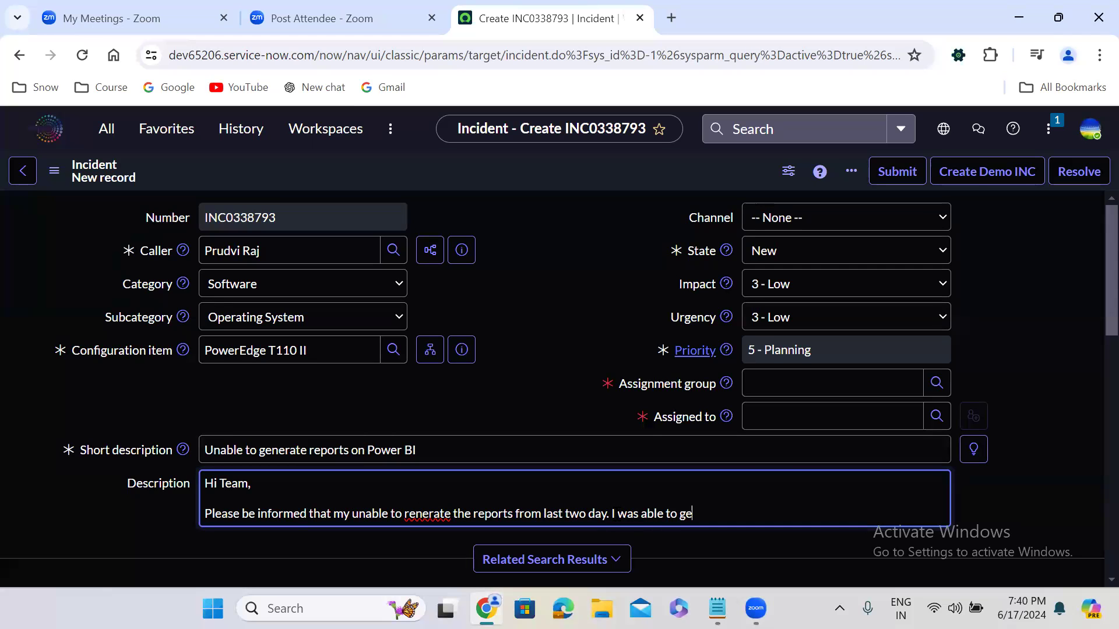
type("nerate previously.")
key("Return")
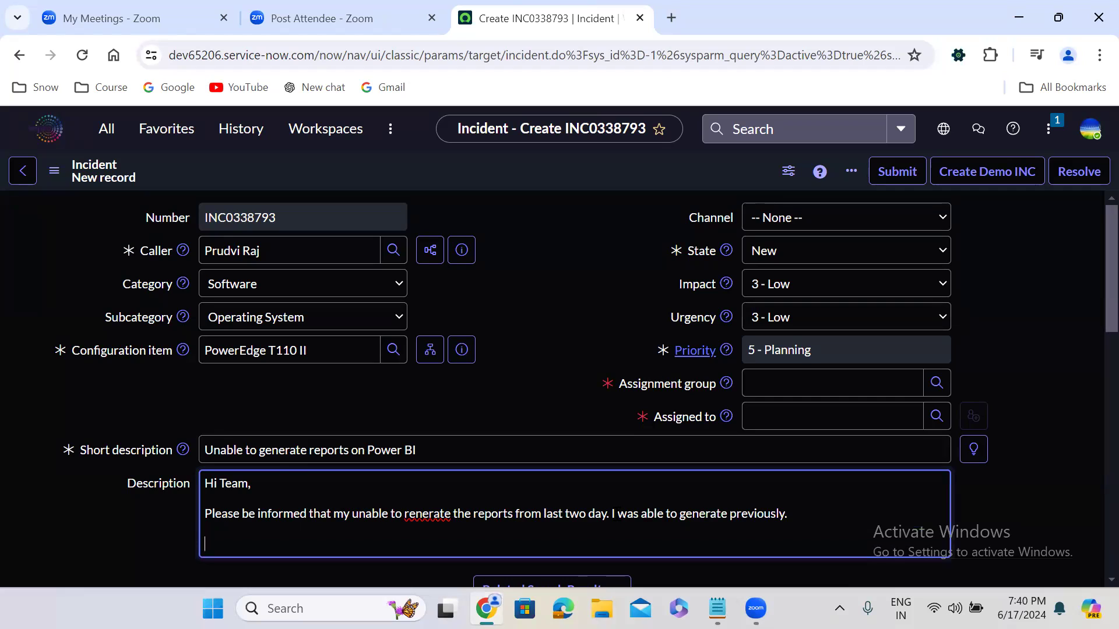
Step: Sign off the description with "Many thanks," and the sender's first name on the following line
type("Many thanks,")
key("Return")
type("Uday")
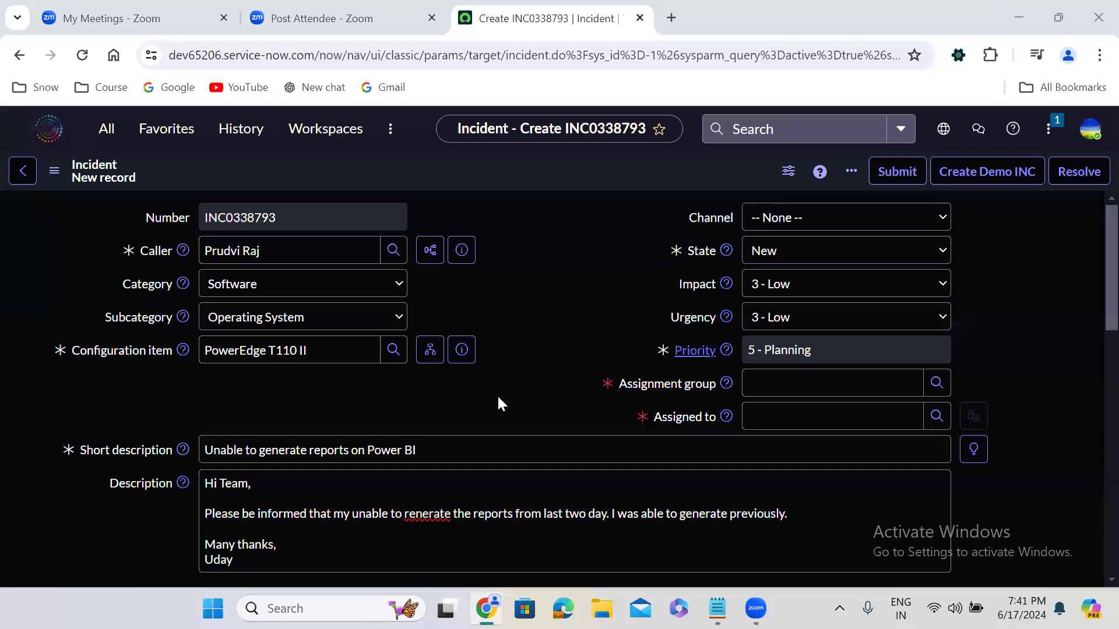
left_click(263, 452)
key("ctrl+a")
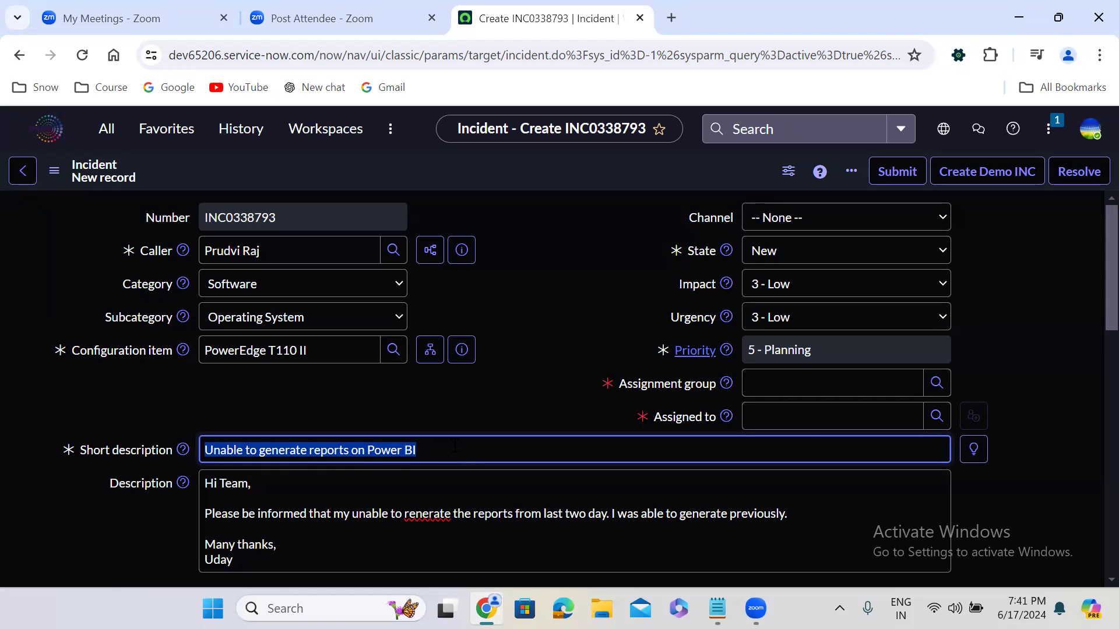
left_click(400, 403)
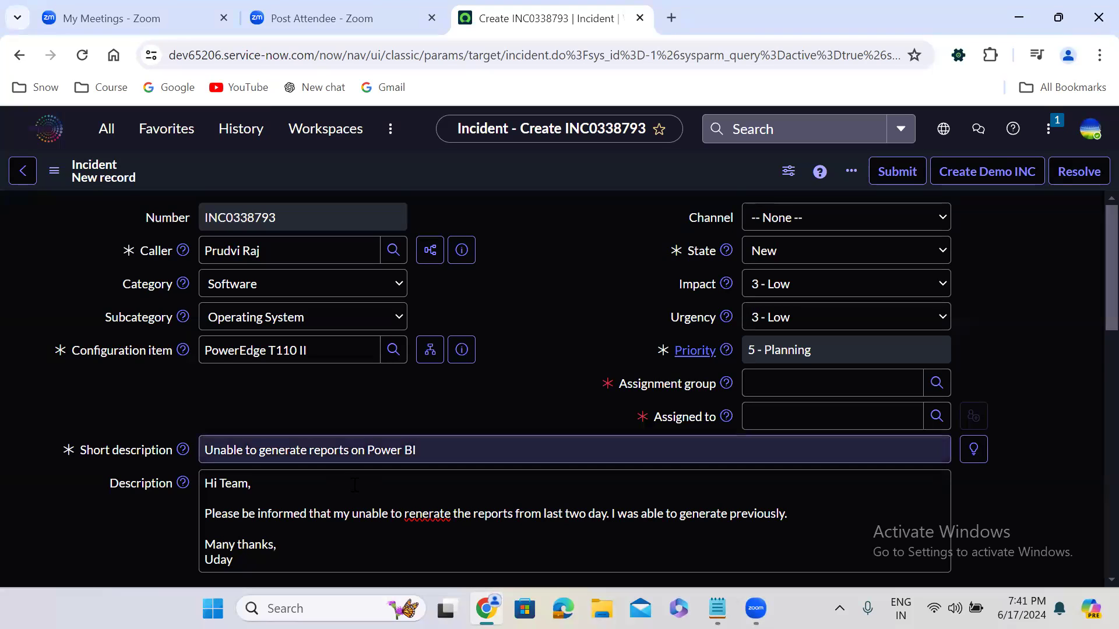
Step: Correct the misspelled word "renerate" in the description to the spelling suggestion "generate"
left_click(326, 498)
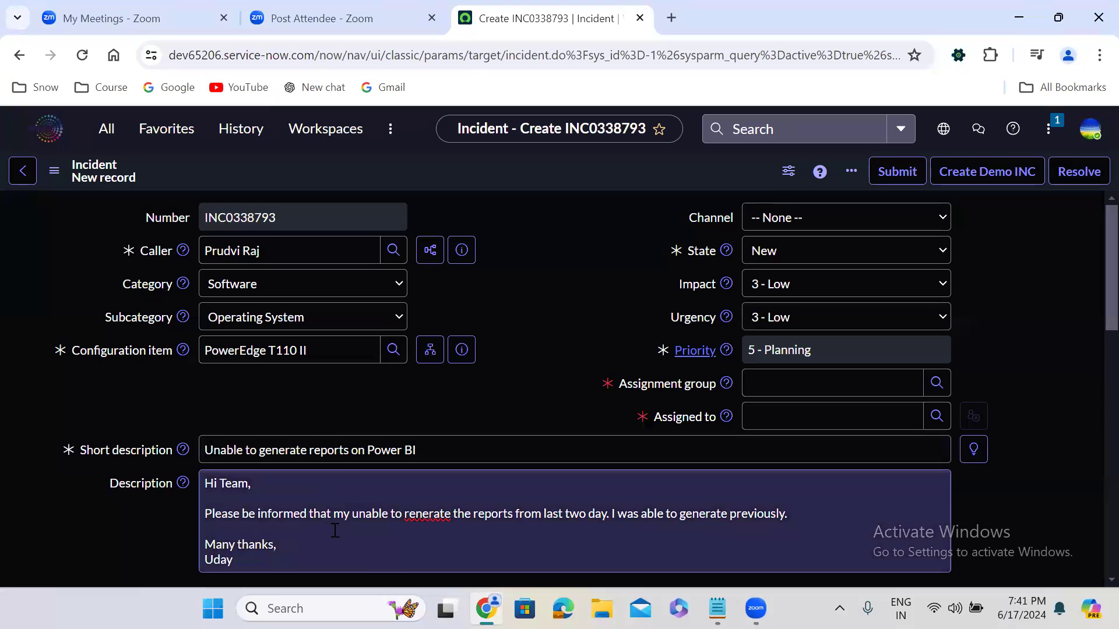
double_click(419, 515)
right_click(417, 516)
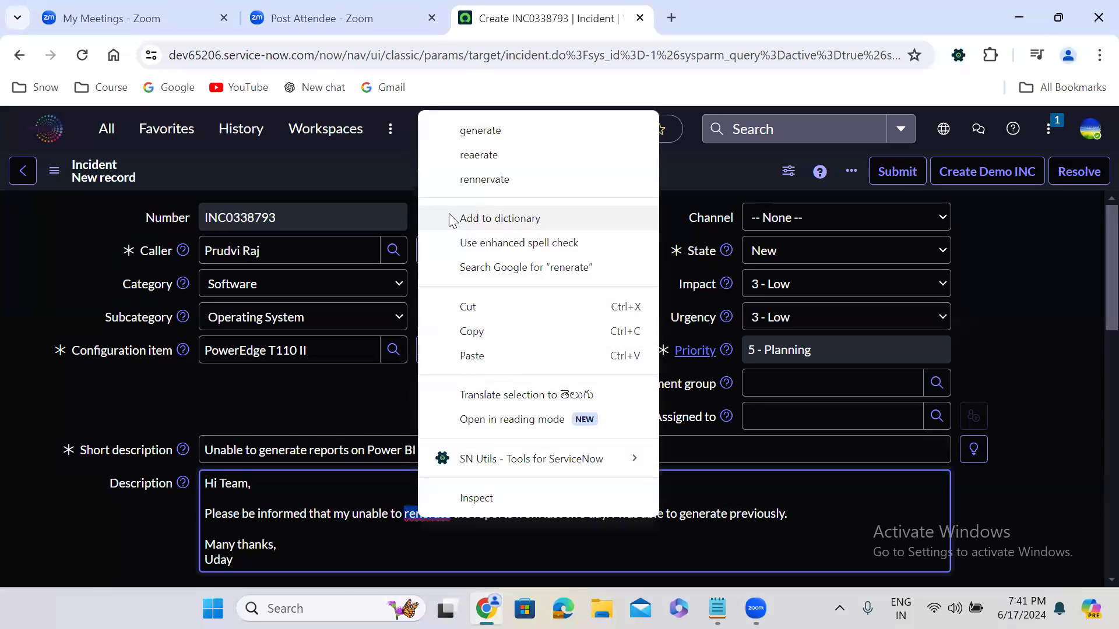
left_click(480, 131)
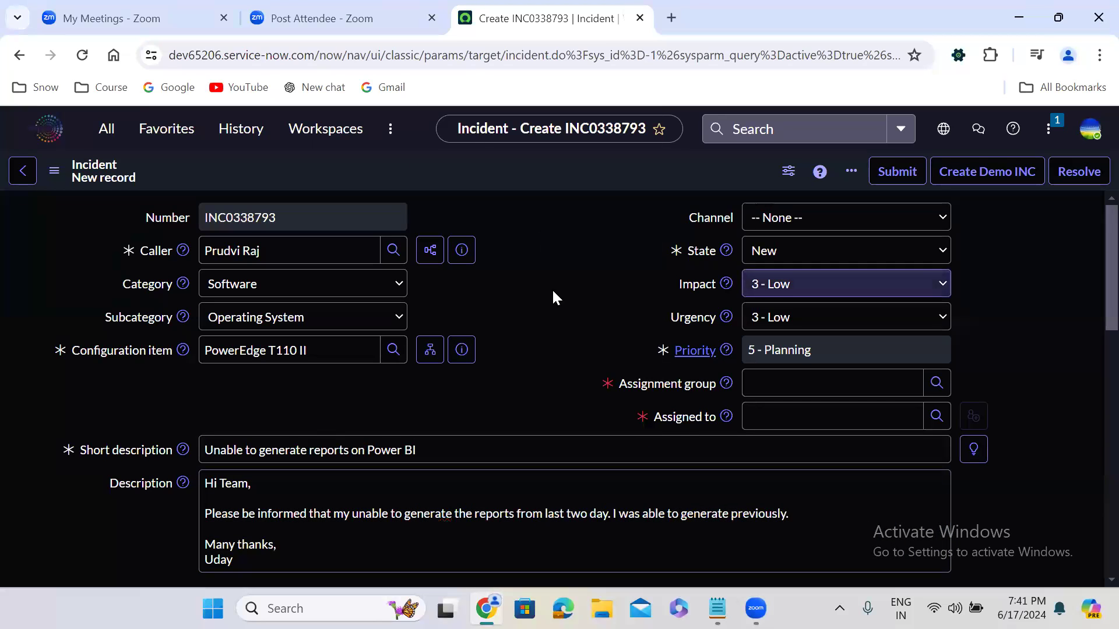
Step: Set the incident's channel to Walk-in
left_click(788, 220)
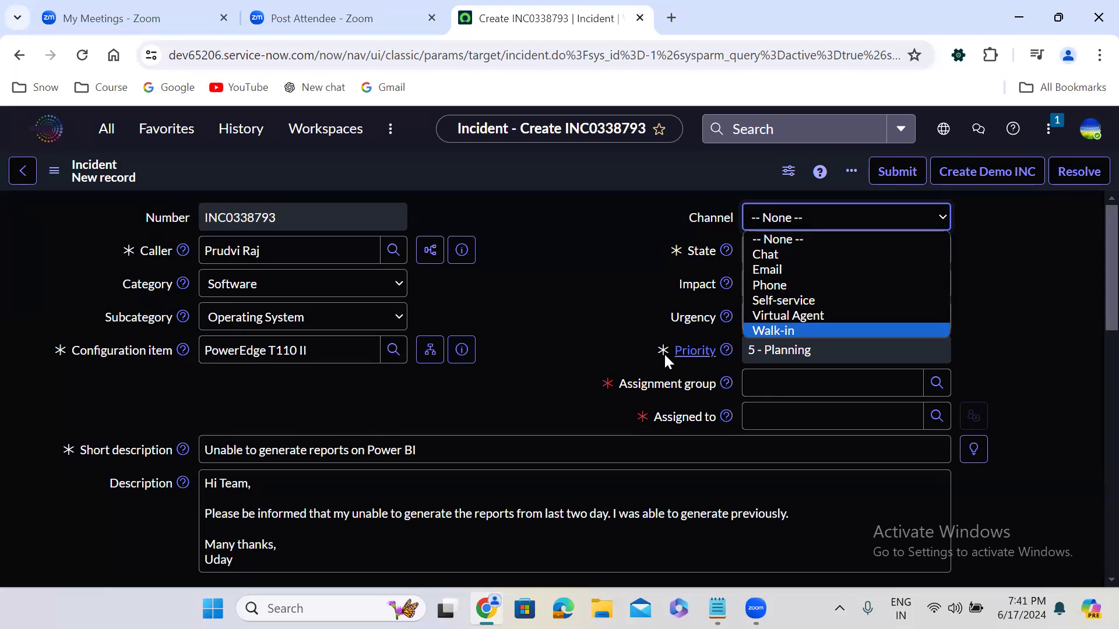
left_click(798, 331)
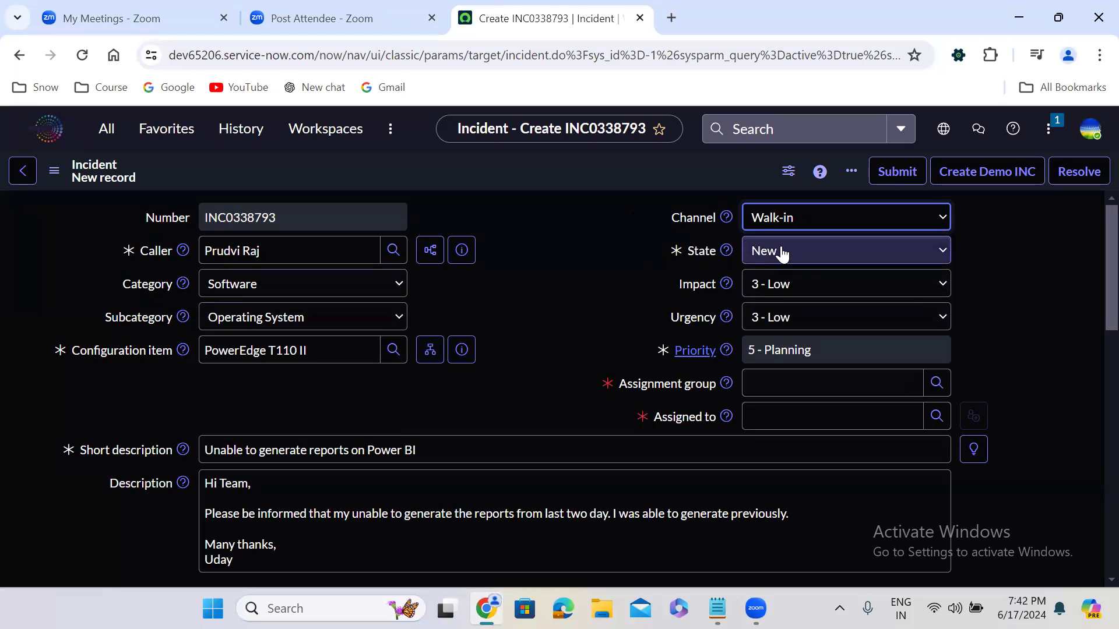
Step: Try the impact levels 2 - Medium, 1 - High and 3 - Low to compare how each affects the priority
left_click(710, 283)
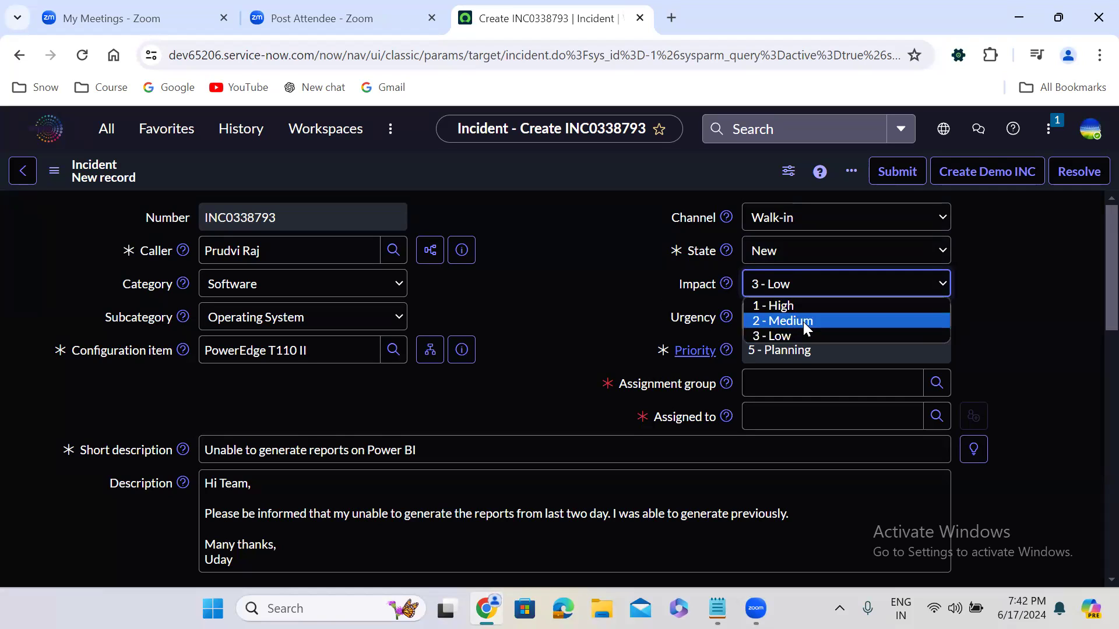
left_click(803, 322)
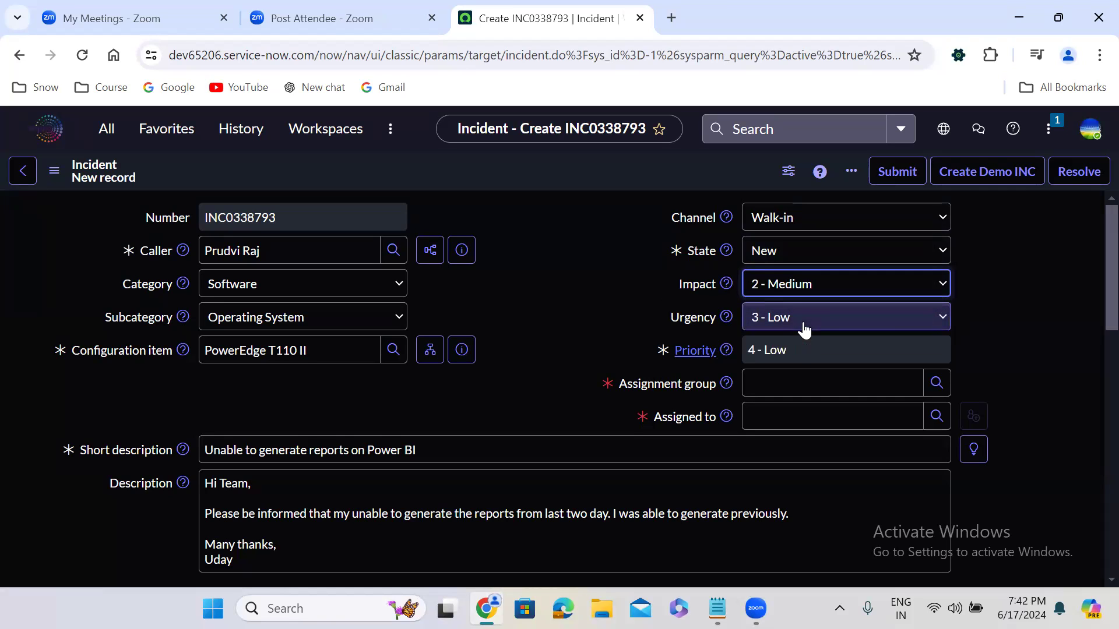
left_click(784, 296)
left_click(789, 305)
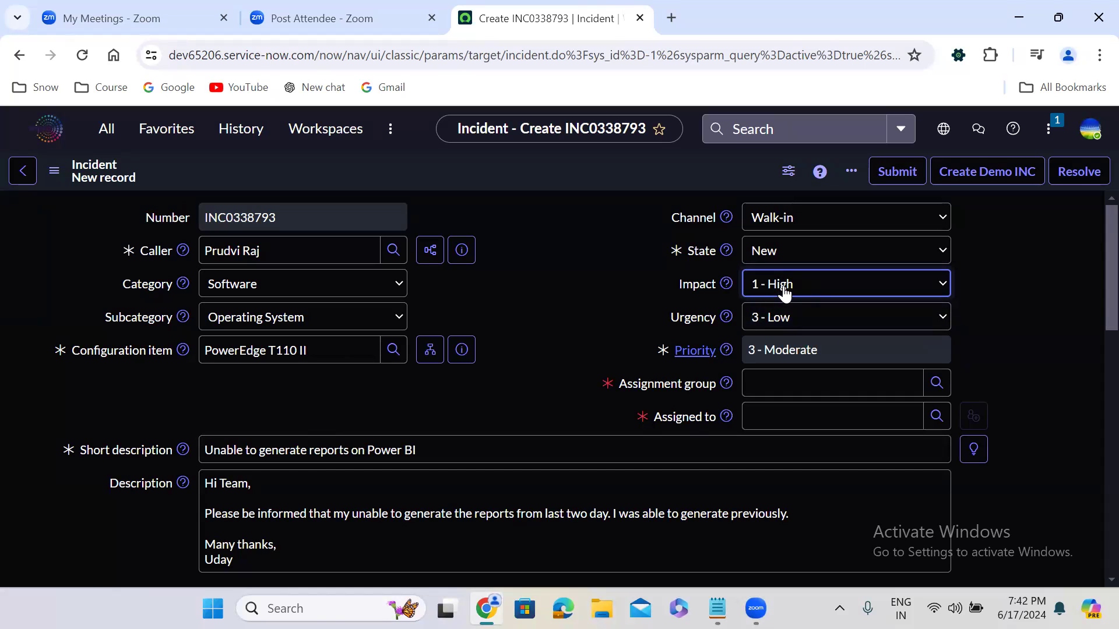
left_click(785, 293)
left_click(792, 335)
left_click(785, 296)
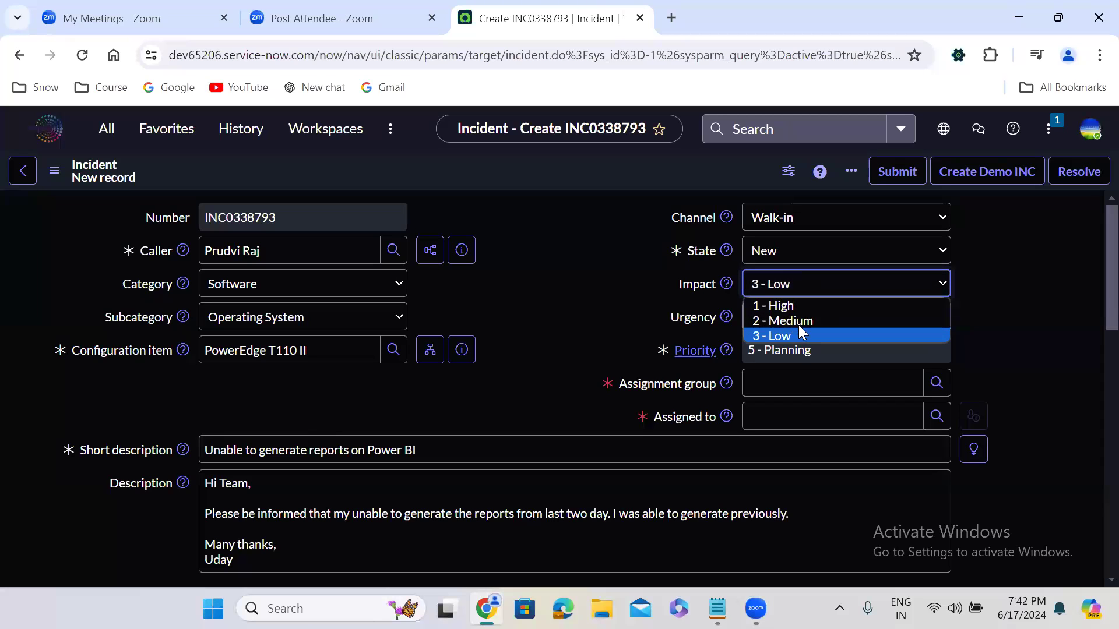
left_click(798, 325)
left_click(790, 284)
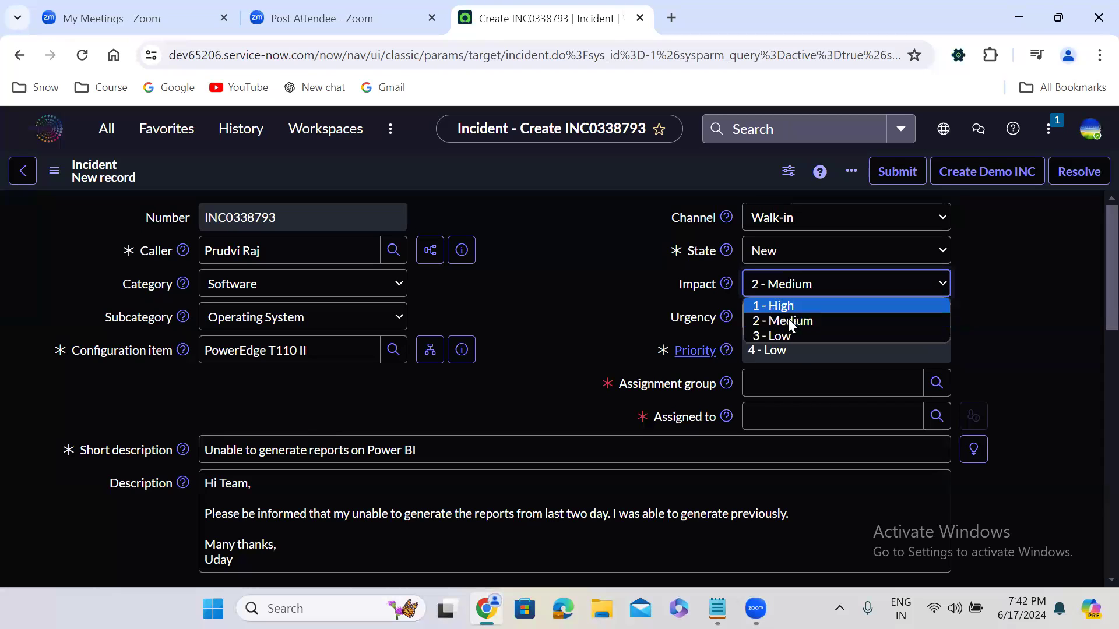
left_click(792, 336)
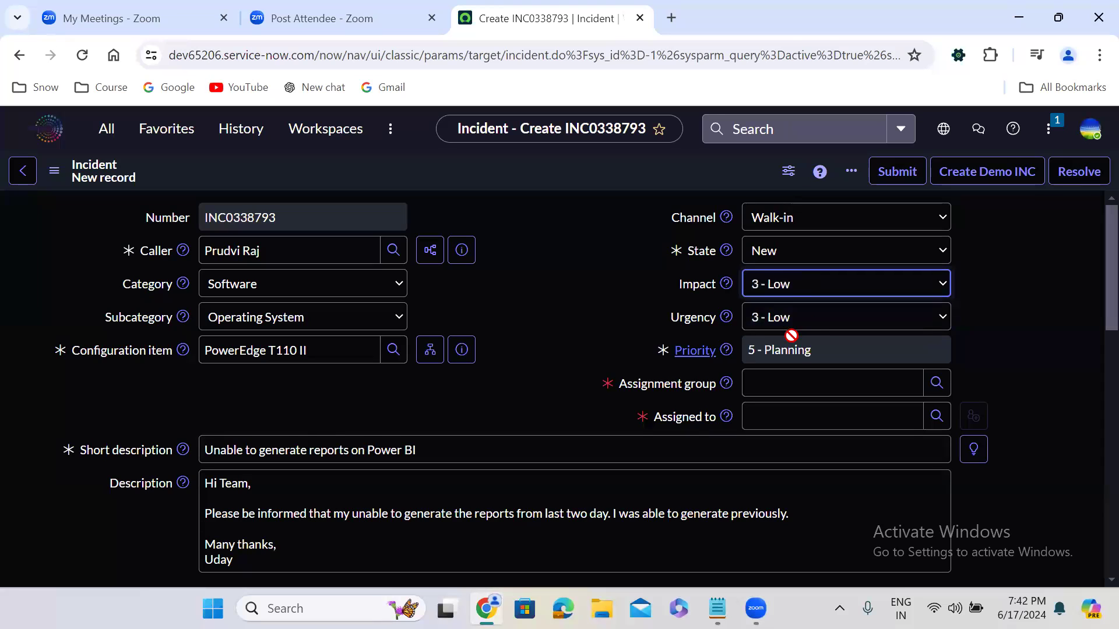
Step: Cycle the impact through Medium, High and Low again to demonstrate the priority calculation, ending on 3 - Low
left_click(788, 289)
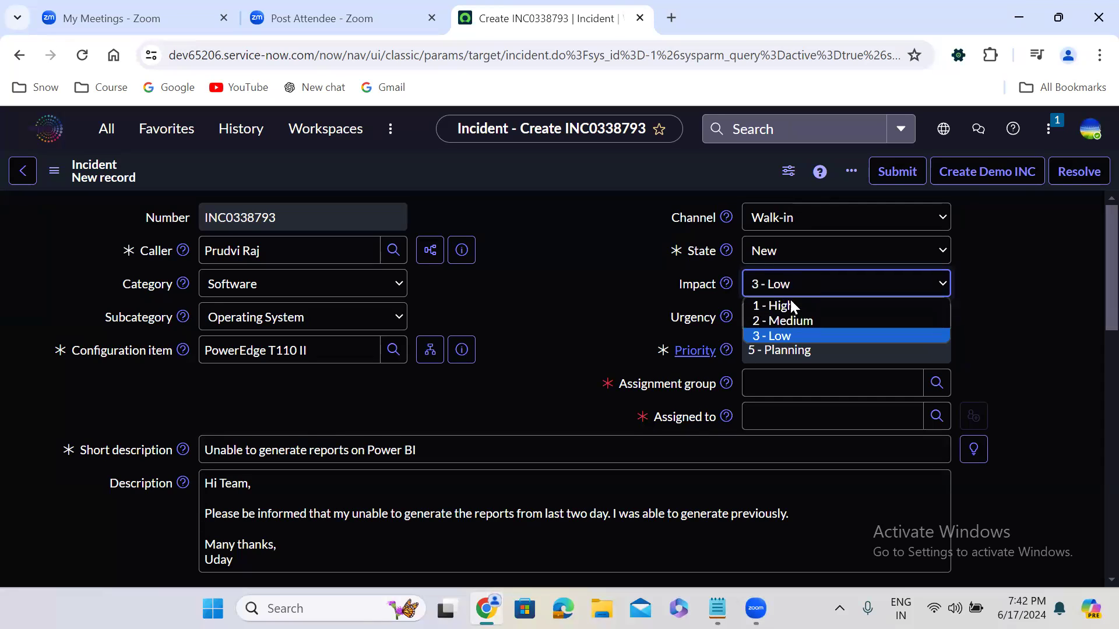
left_click(796, 319)
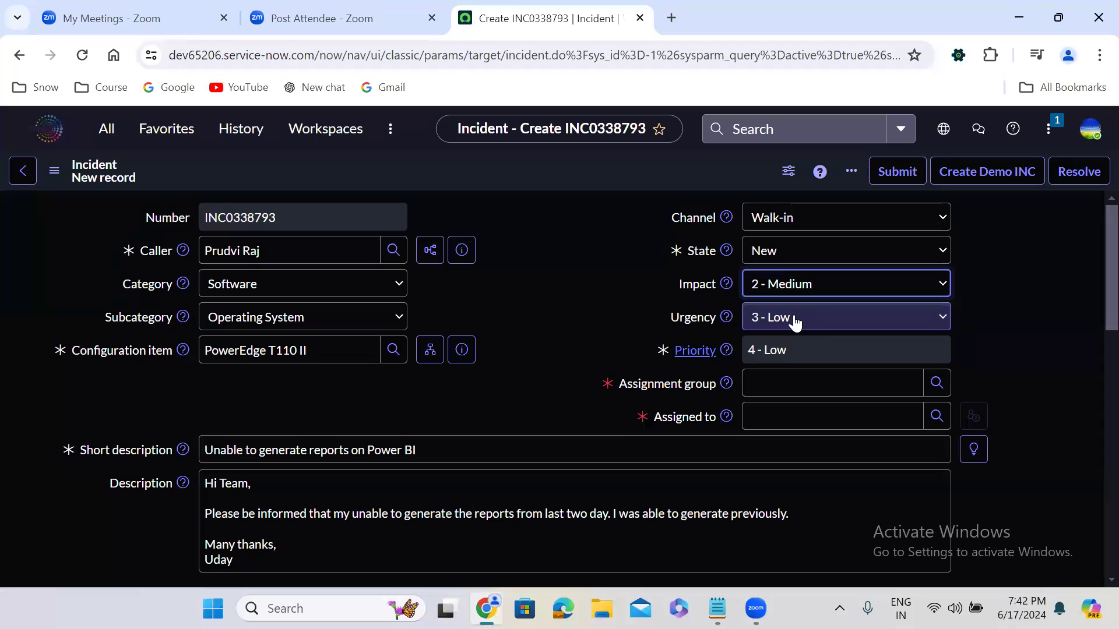
left_click(788, 288)
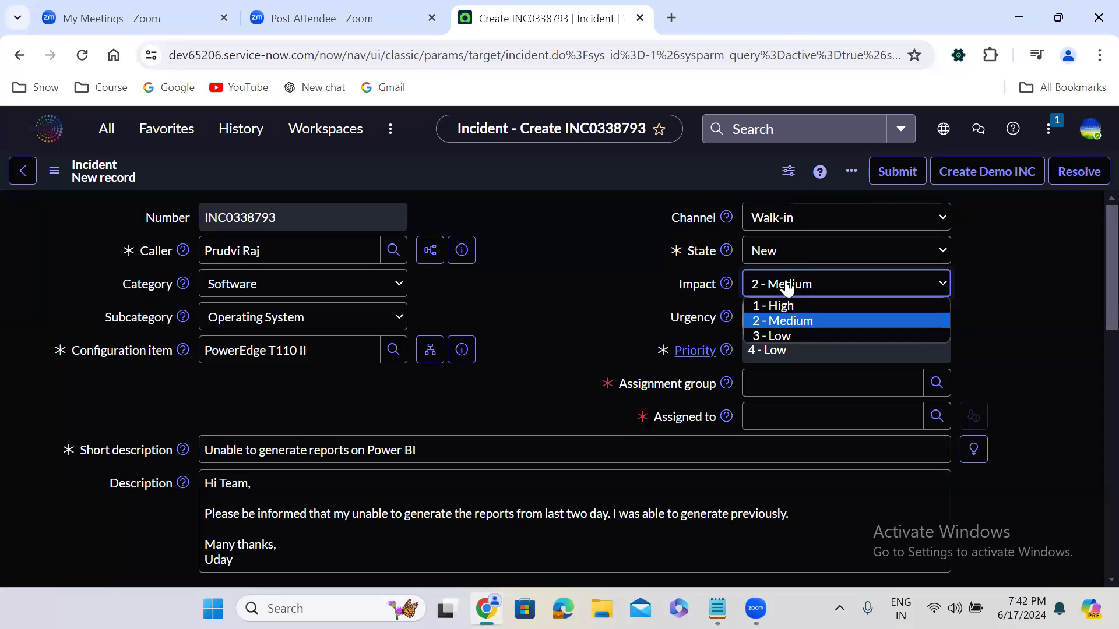
left_click(788, 306)
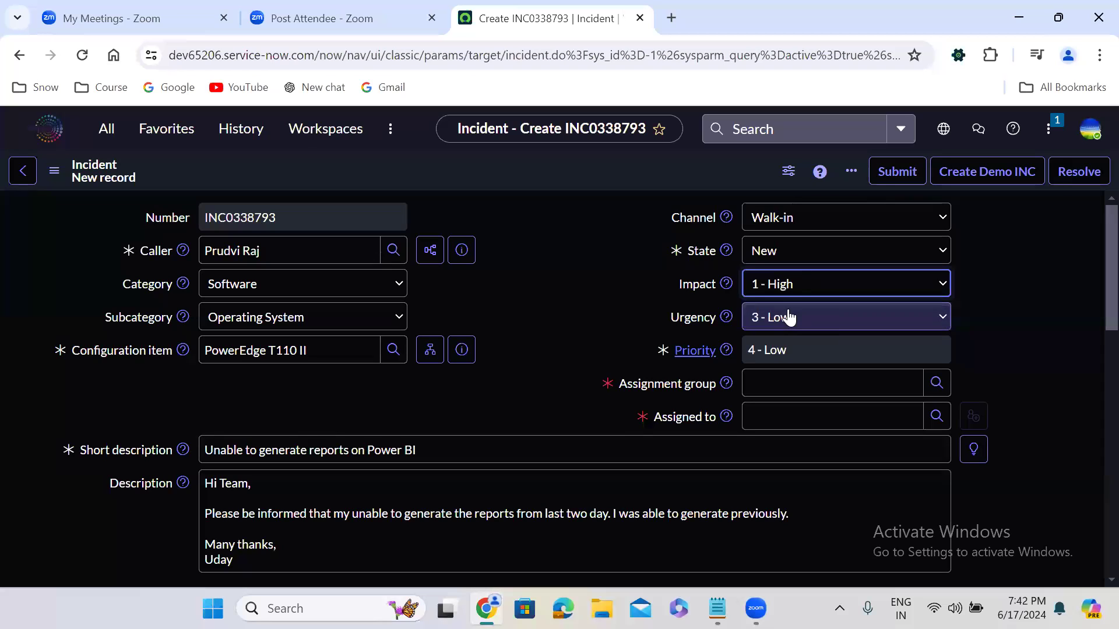
left_click(787, 285)
left_click(787, 338)
left_click(787, 292)
left_click(794, 321)
left_click(780, 286)
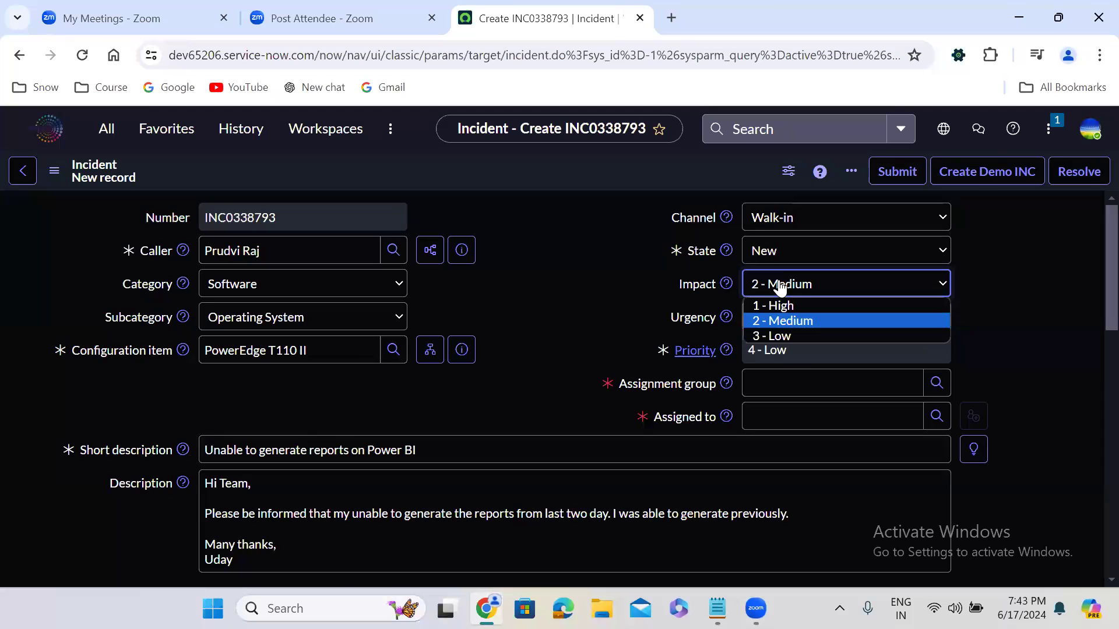
left_click(792, 336)
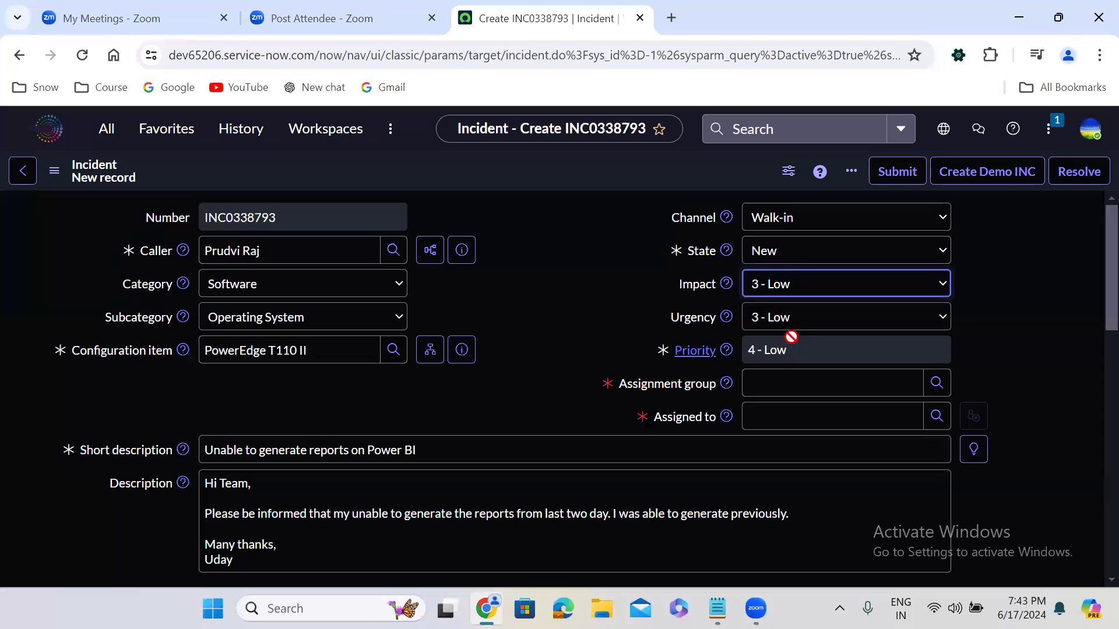
left_click(782, 295)
left_click(789, 321)
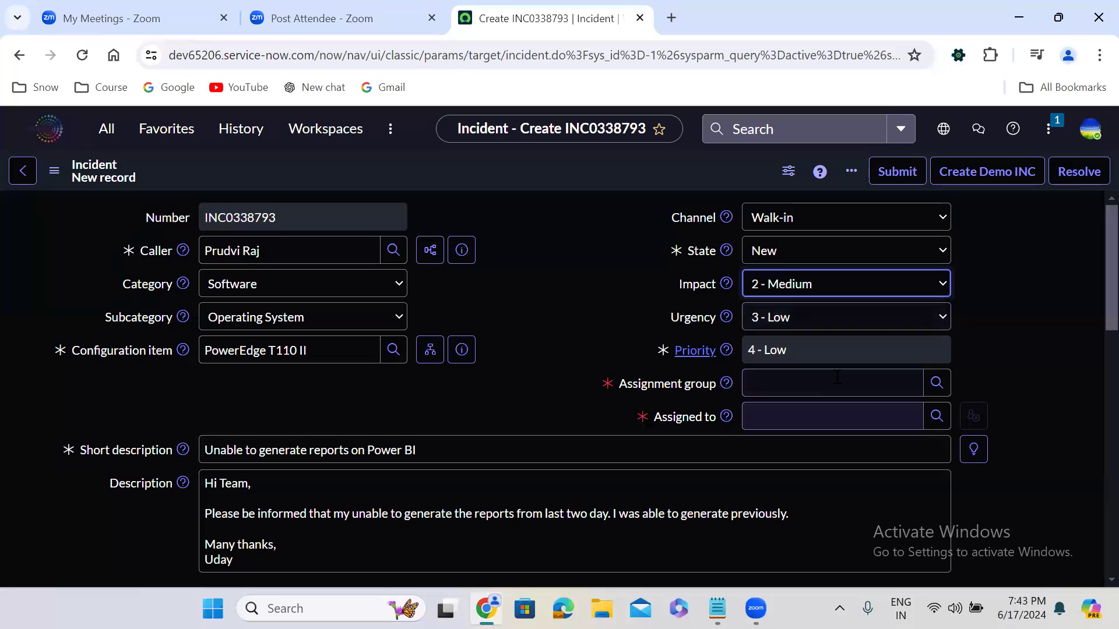
left_click(787, 294)
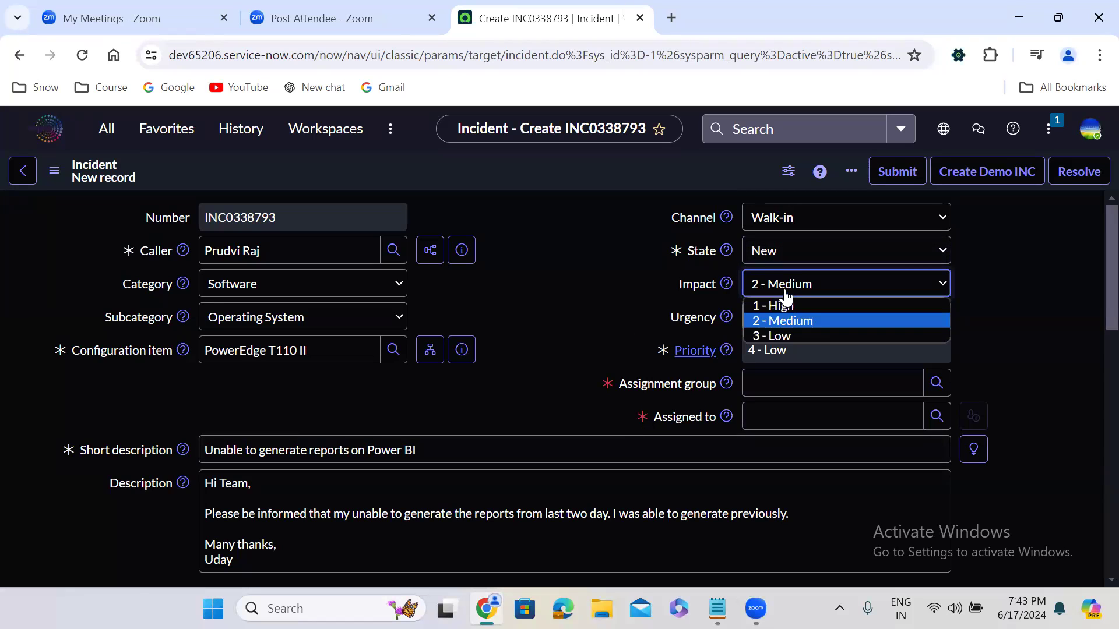
left_click(797, 338)
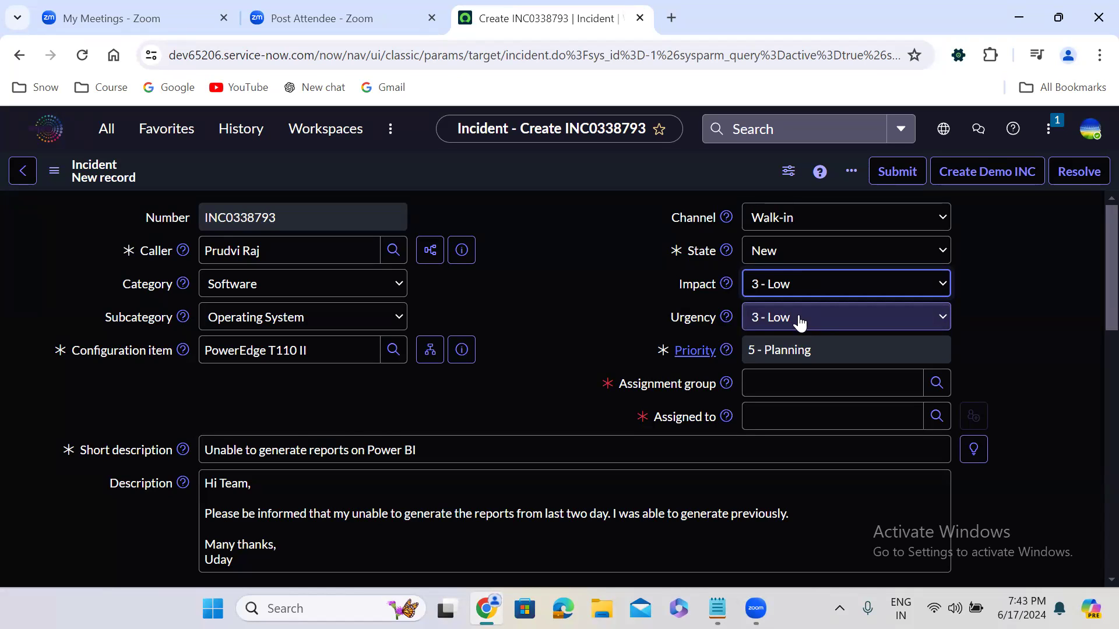
Step: Try the urgency levels 1 - High and 2 - Medium, ending on 3 - Low, to compare how each affects the priority
left_click(799, 320)
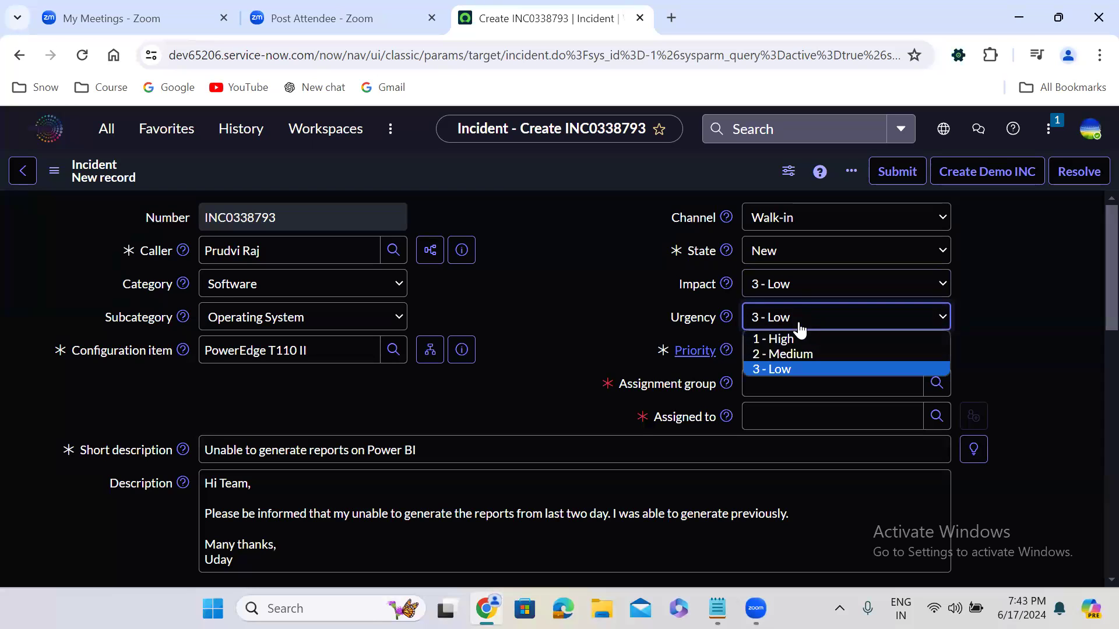
left_click(798, 338)
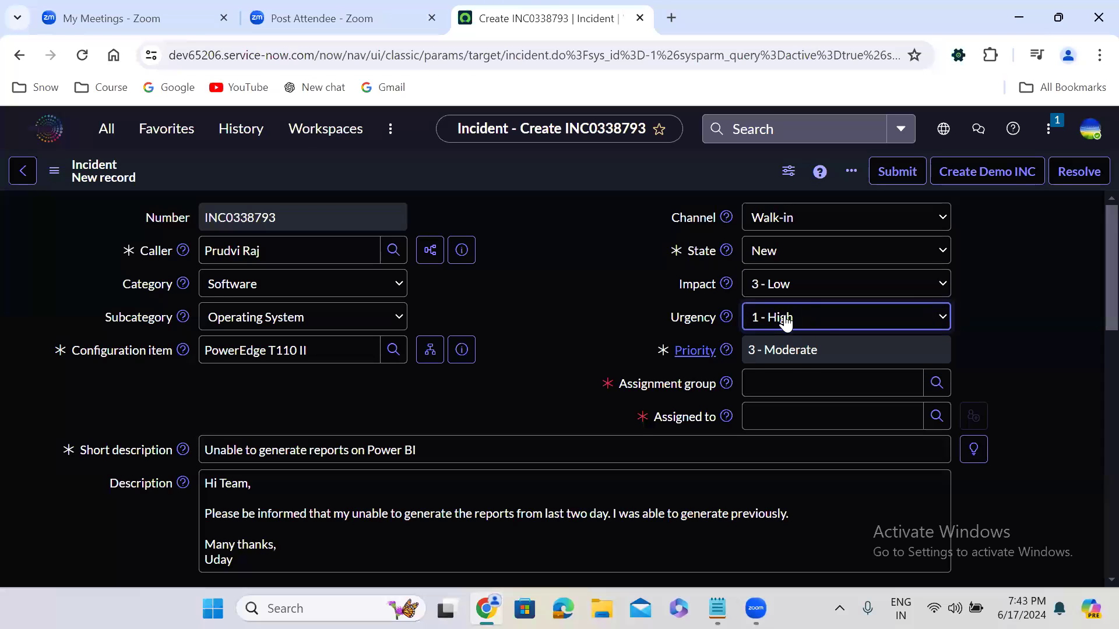
left_click(786, 321)
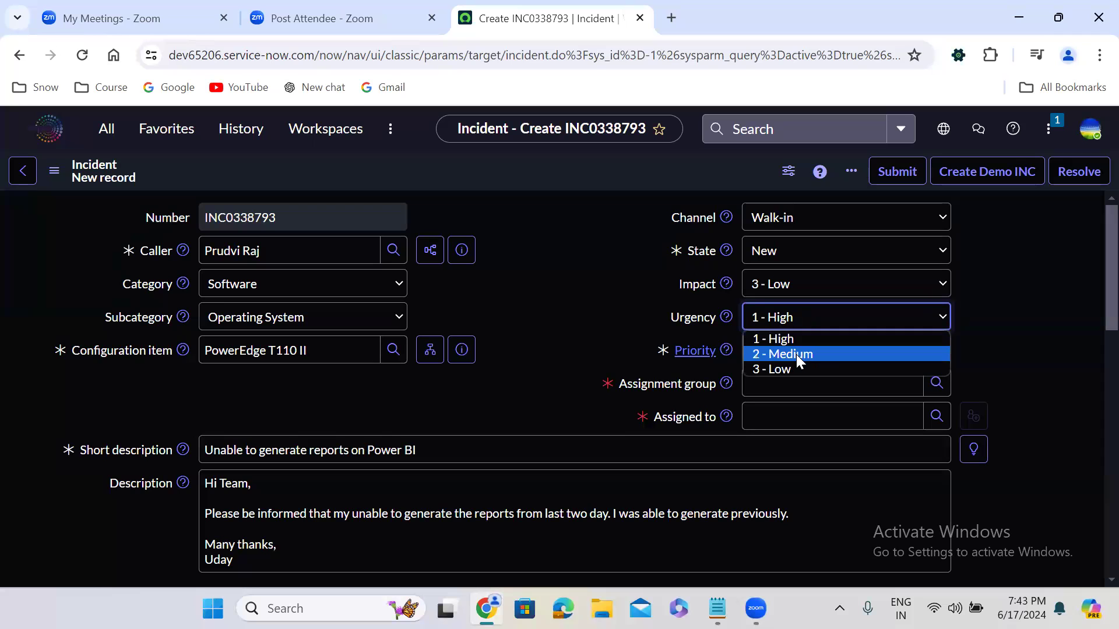
left_click(796, 354)
left_click(791, 329)
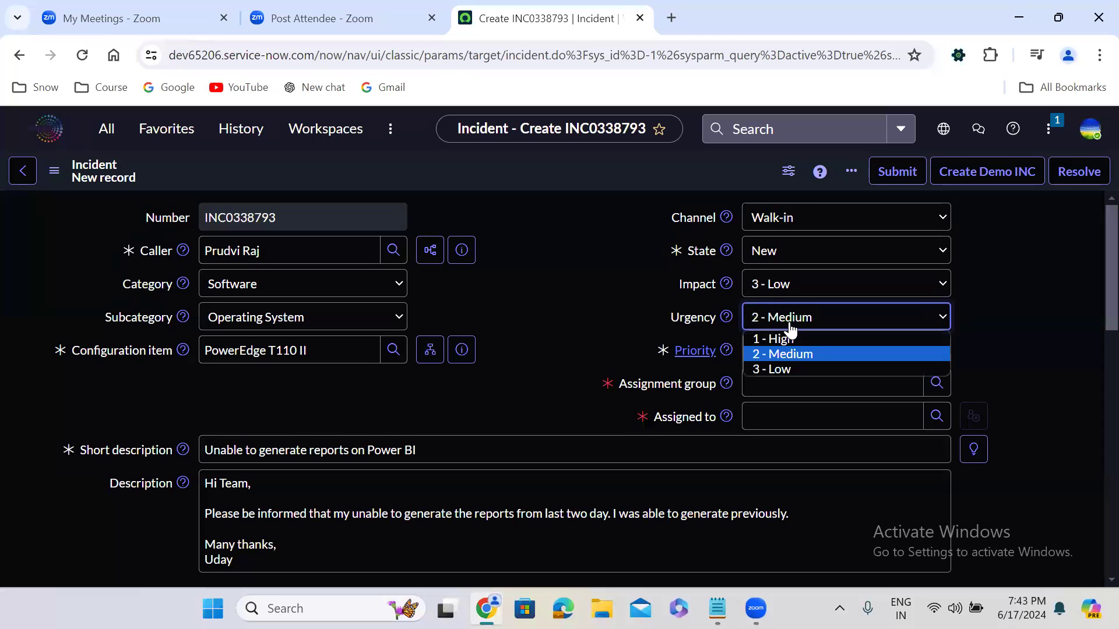
left_click(799, 372)
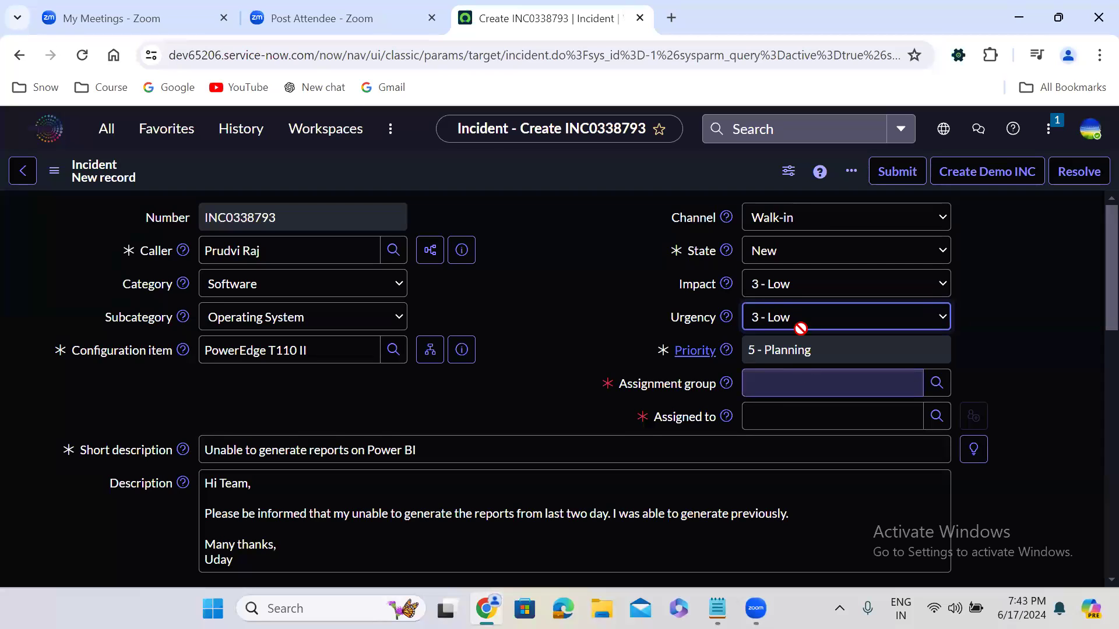
left_click(781, 351)
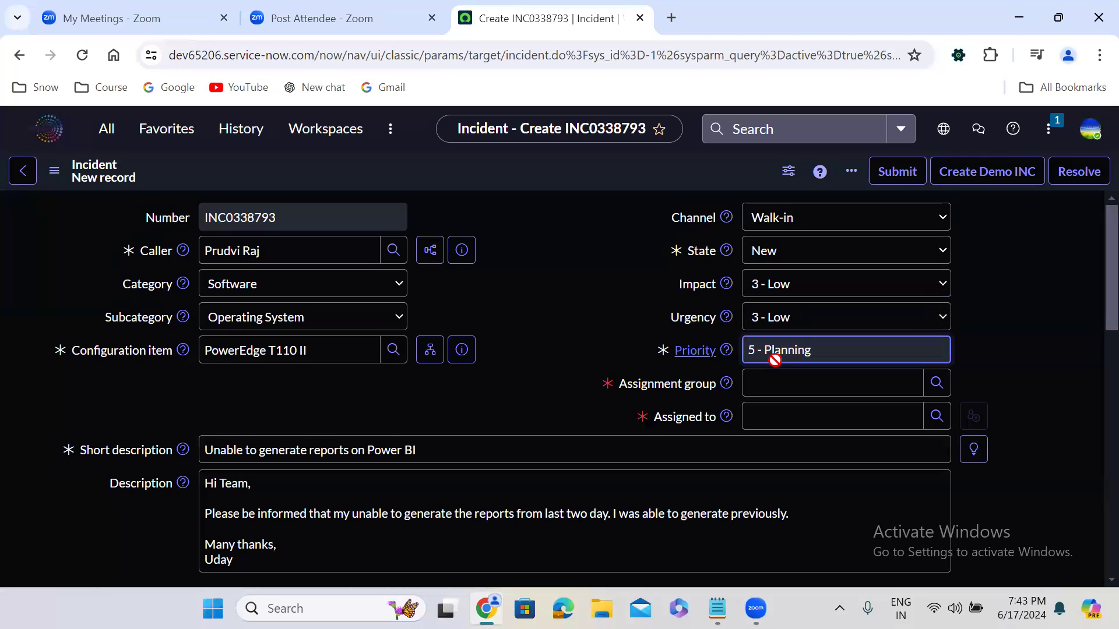
Step: Set the incident's assignment group to Power BI Level 3 Team
left_click(773, 386)
type("power")
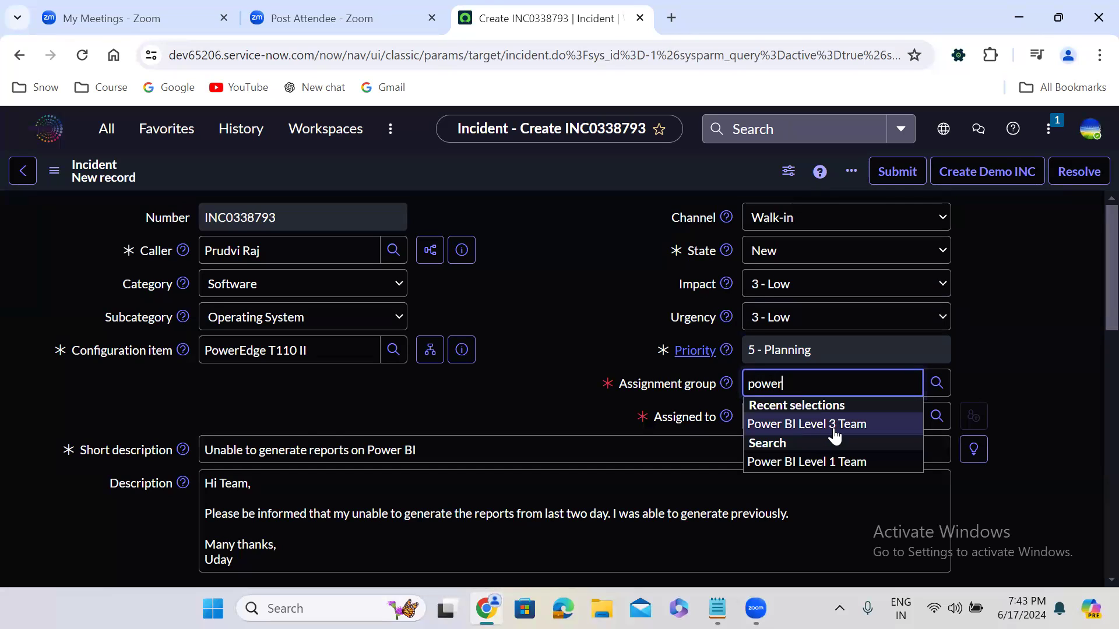
left_click(835, 426)
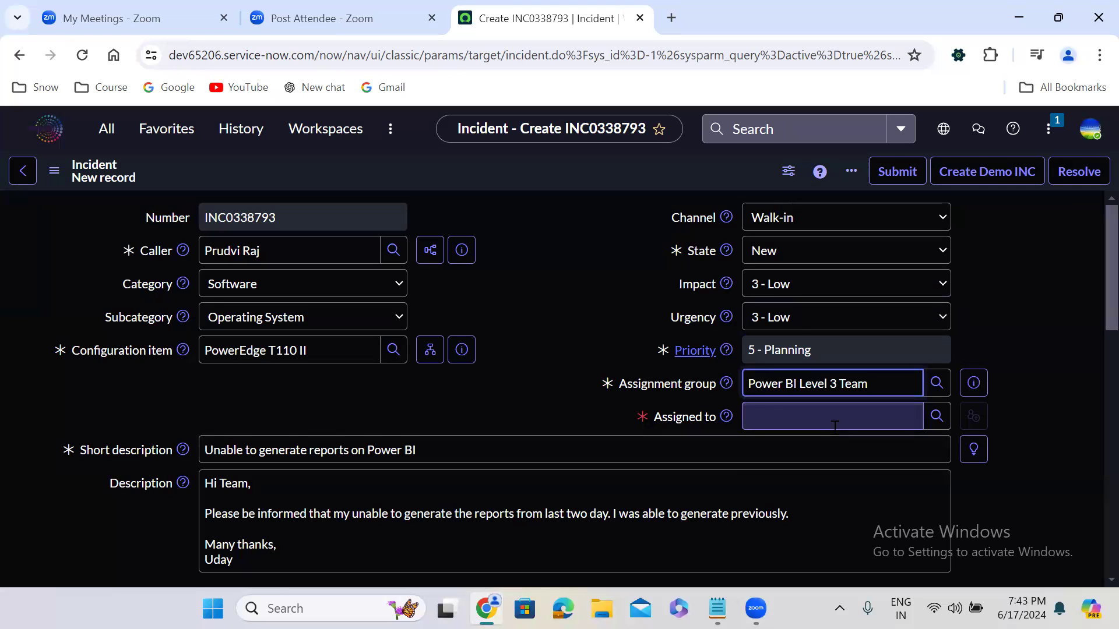
Step: Assign the incident to the first person among the recent selections and save the new record
left_click(813, 411)
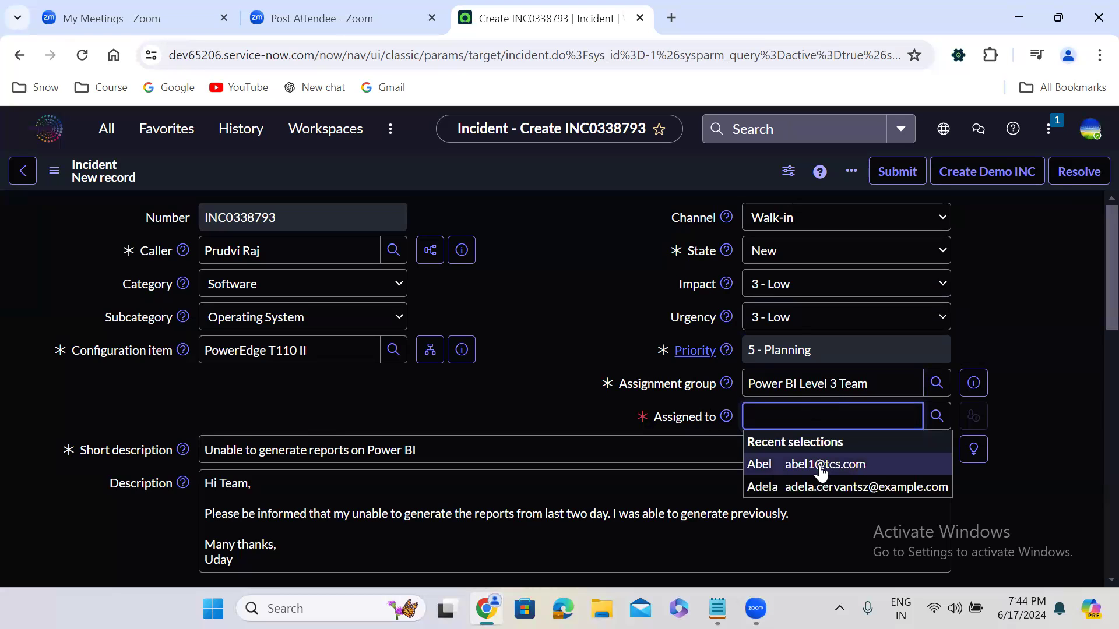
left_click(821, 466)
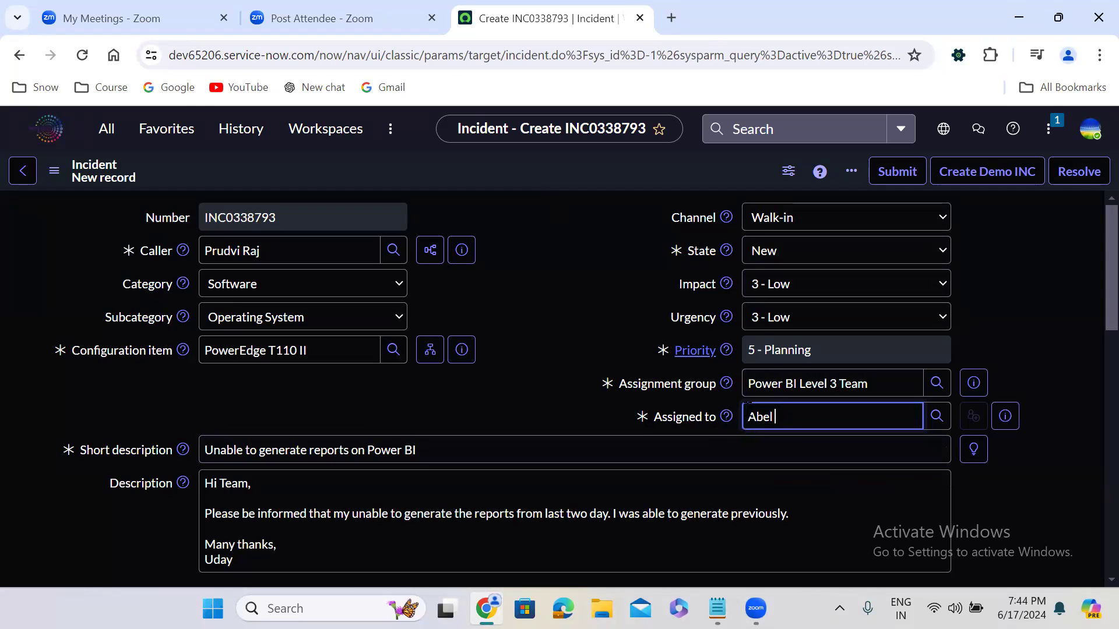
double_click(765, 417)
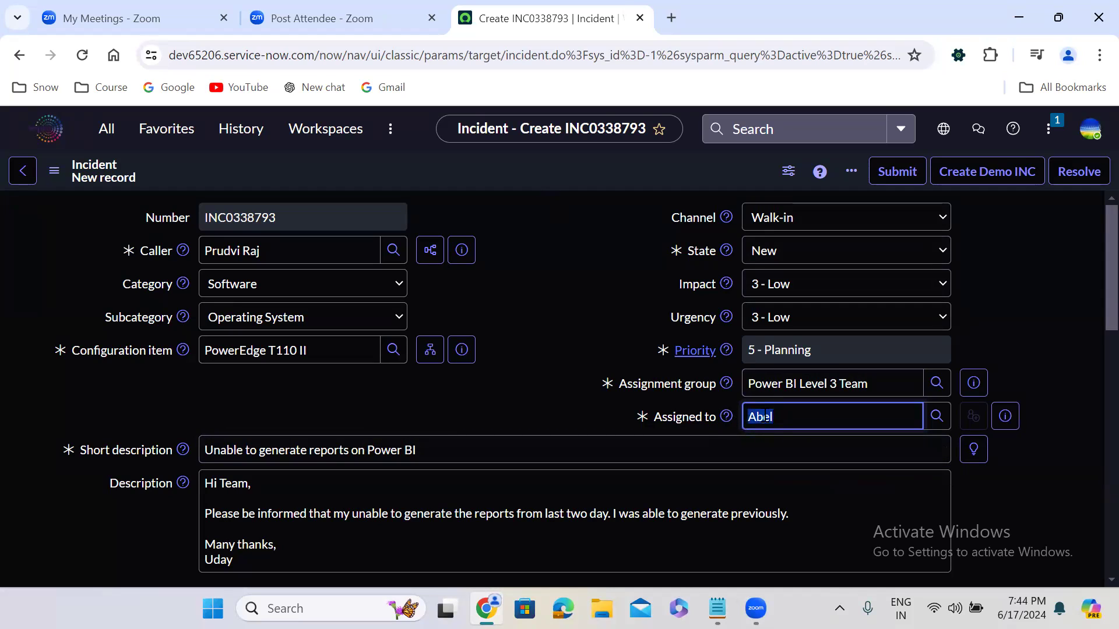
right_click(561, 170)
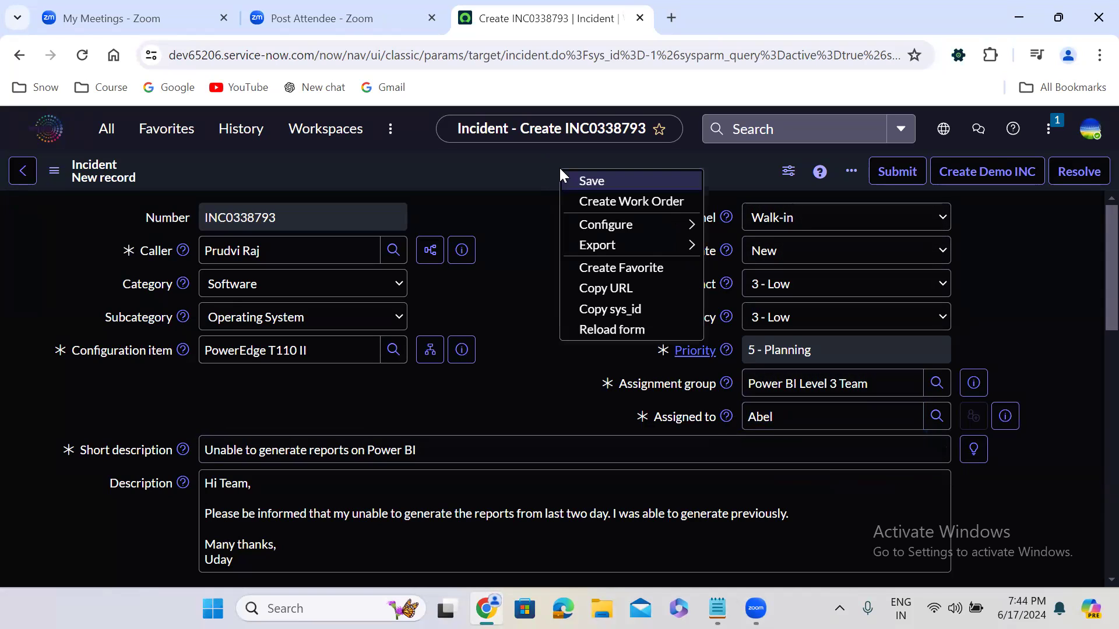
left_click(590, 182)
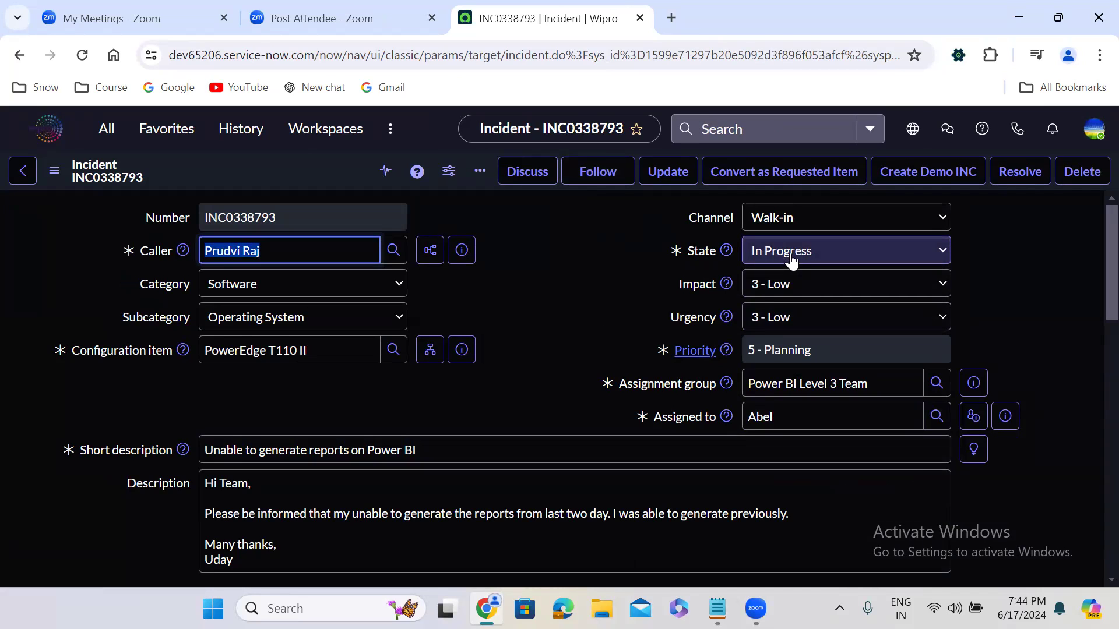
double_click(762, 418)
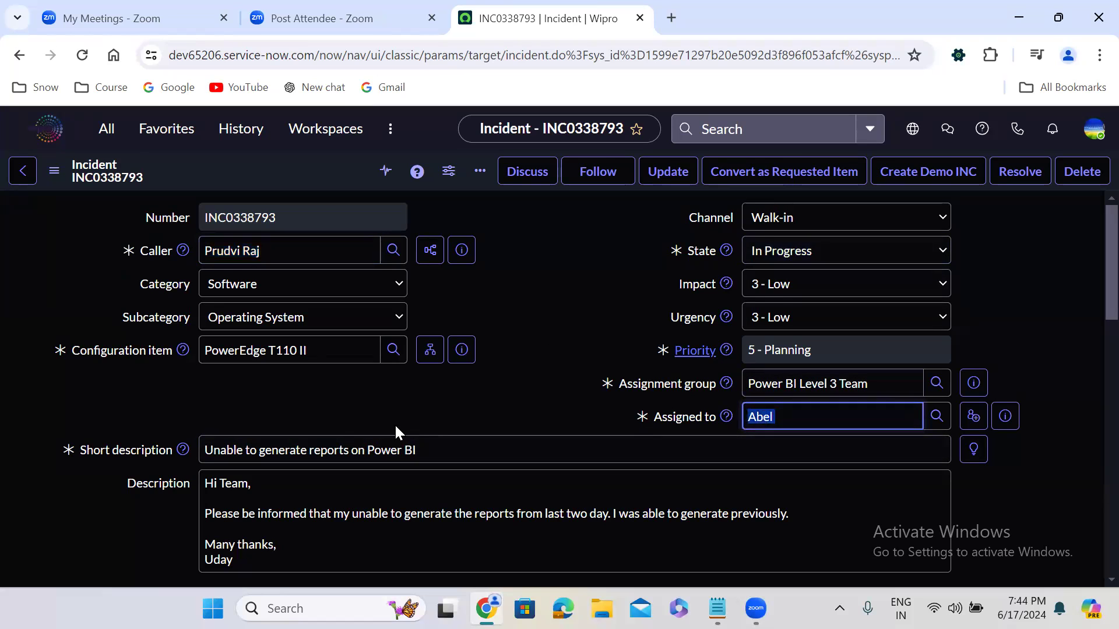
triple_click(348, 450)
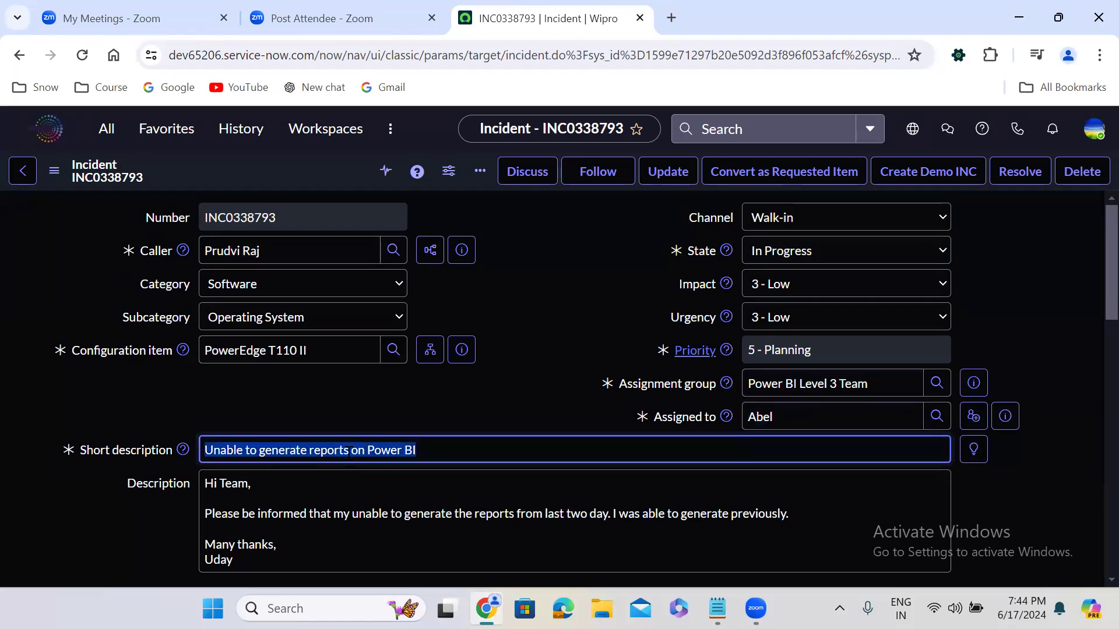
double_click(761, 416)
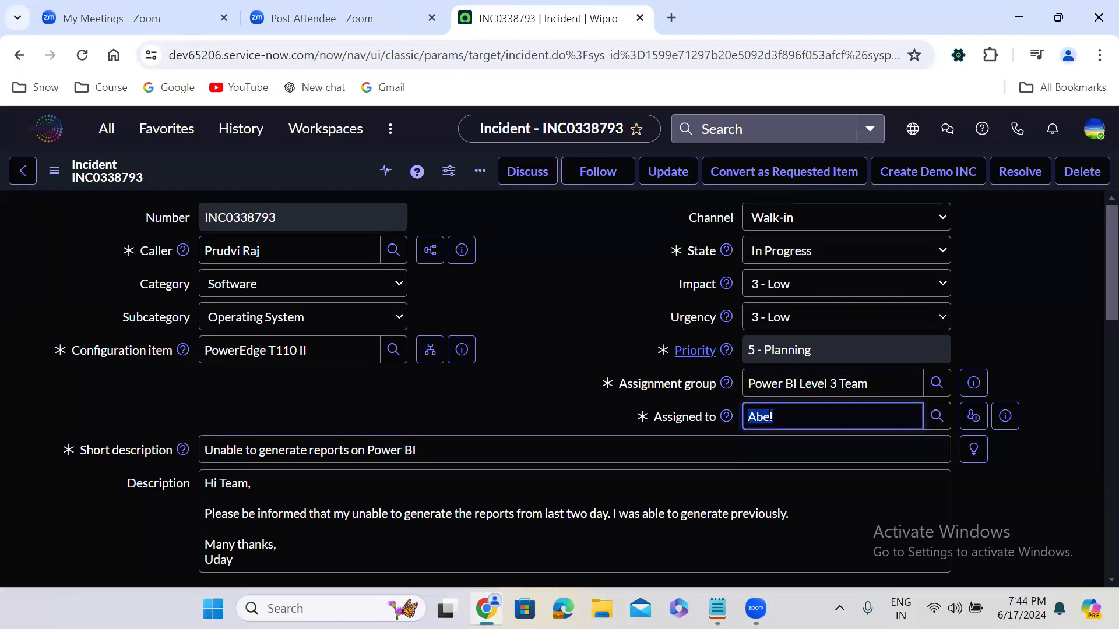
left_click(530, 315)
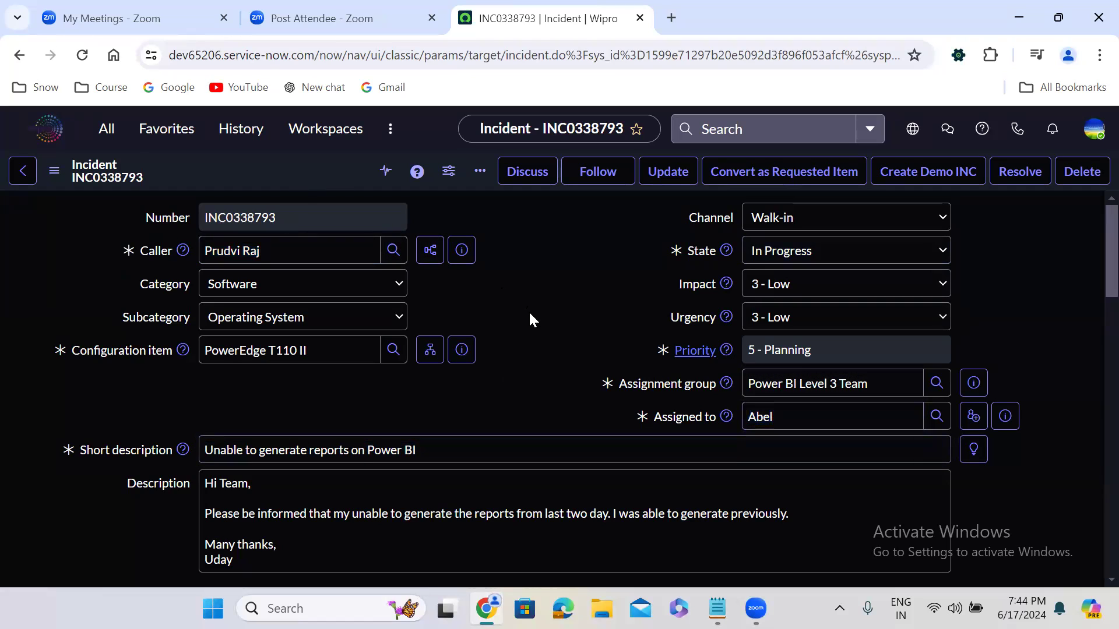
Step: Start a customer-visible additional comment in the incident's notes with a mention of the caller, followed by a blank line
scroll(530, 315, "down", 1)
scroll(529, 311, "down", 10)
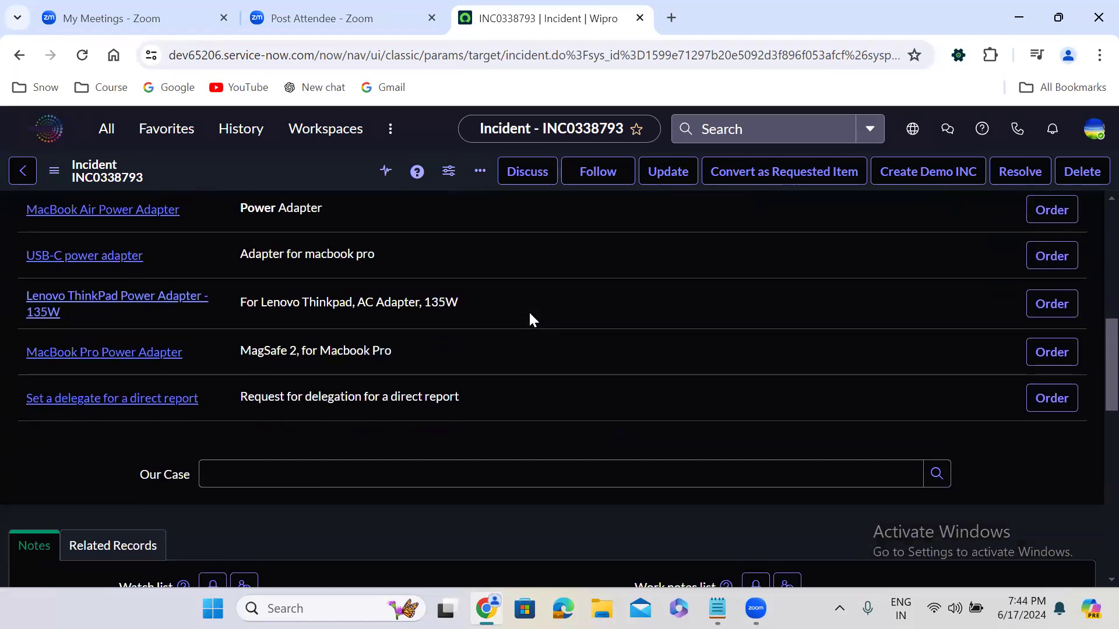
scroll(529, 310, "down", 1)
left_click(238, 337)
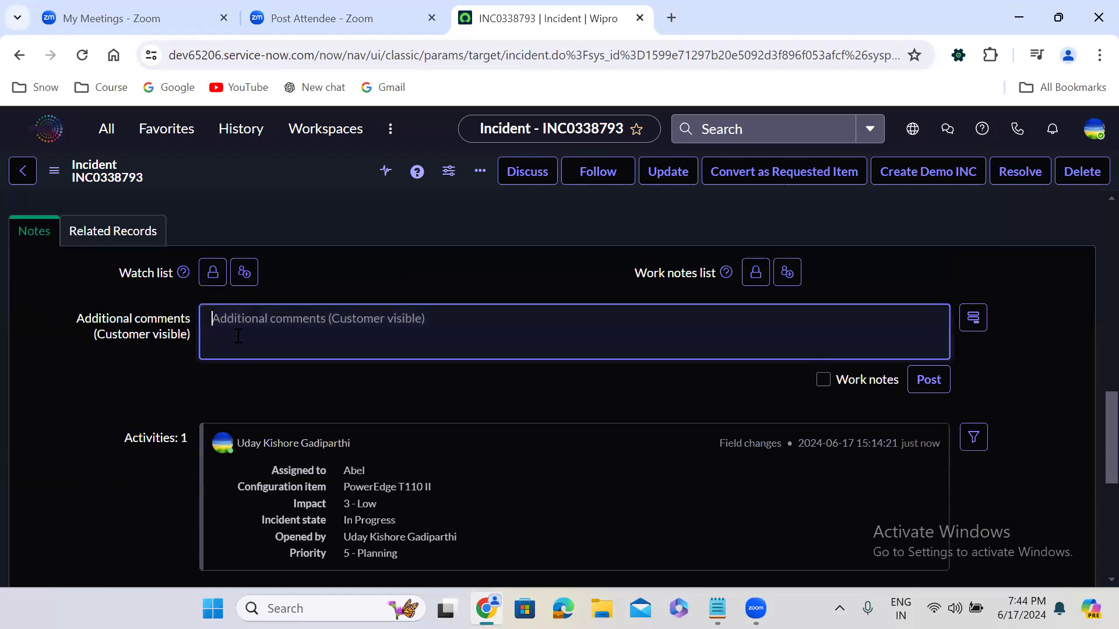
type("@pr")
key("Return")
key("Return")
key("Return")
Step: Write "Can you please provide me the Power BI account ID" below the caller's mention and save the incident
type("Can you pl")
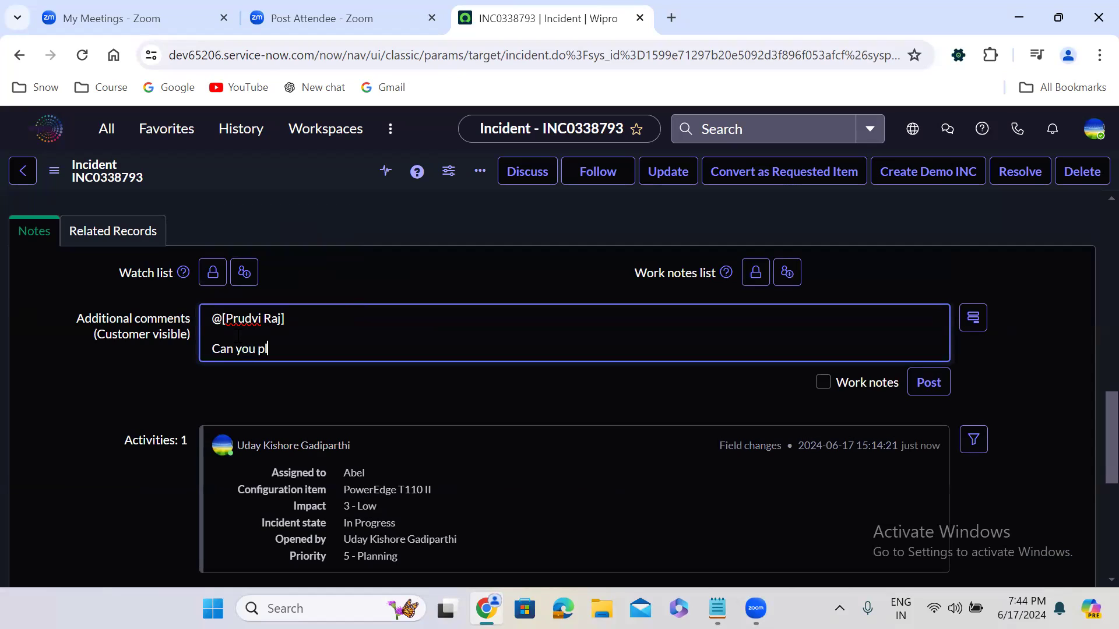
type("ease provide me the Po")
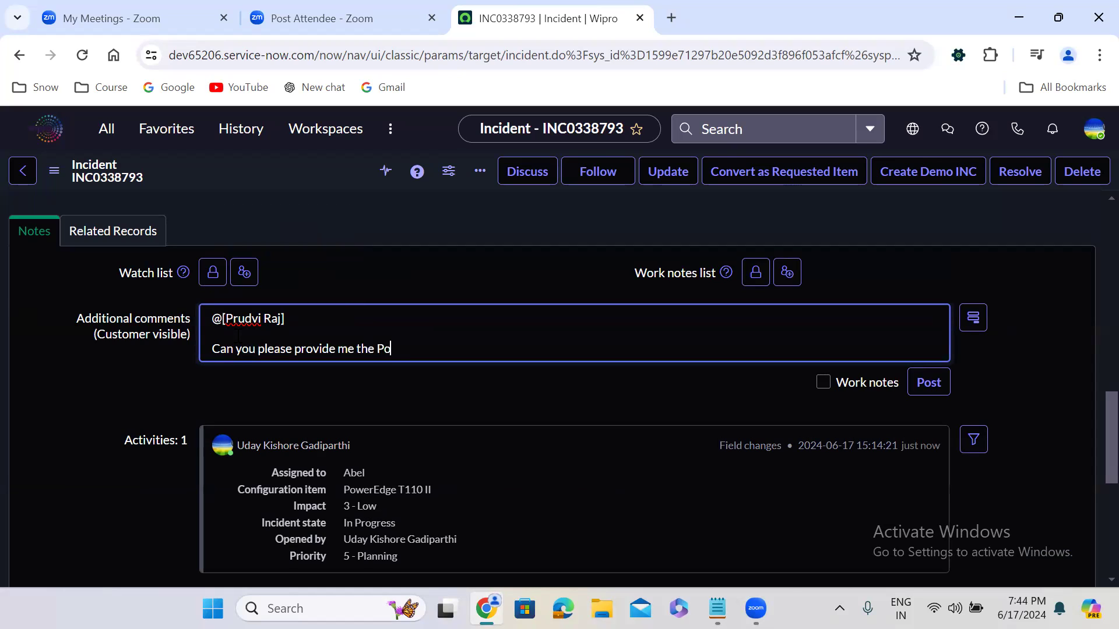
type("wer BI account ID")
left_click(465, 271)
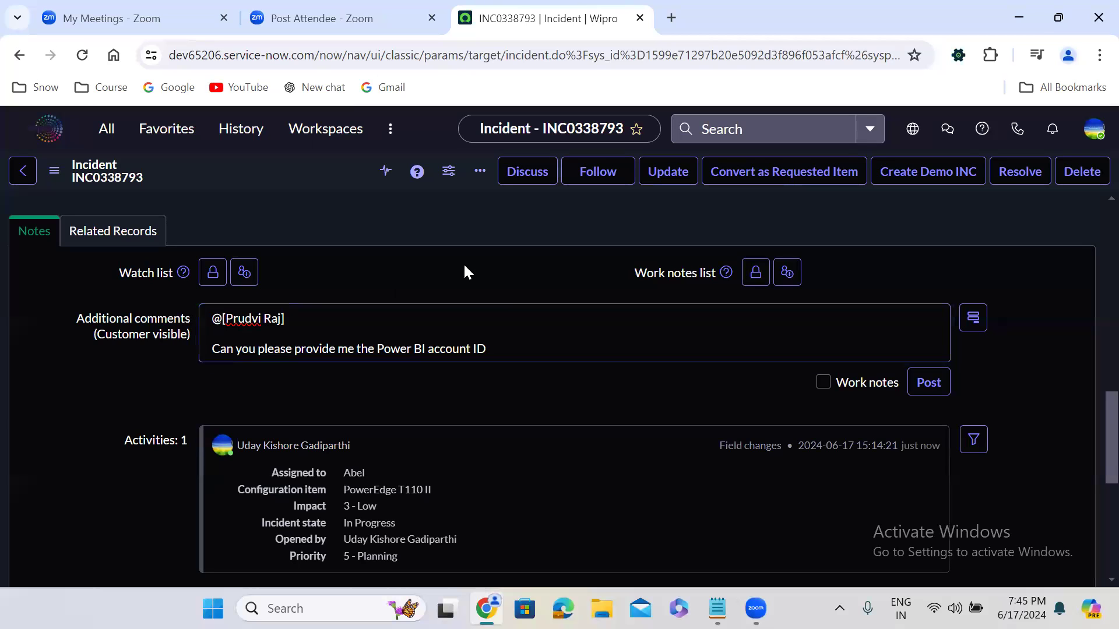
right_click(276, 166)
left_click(321, 177)
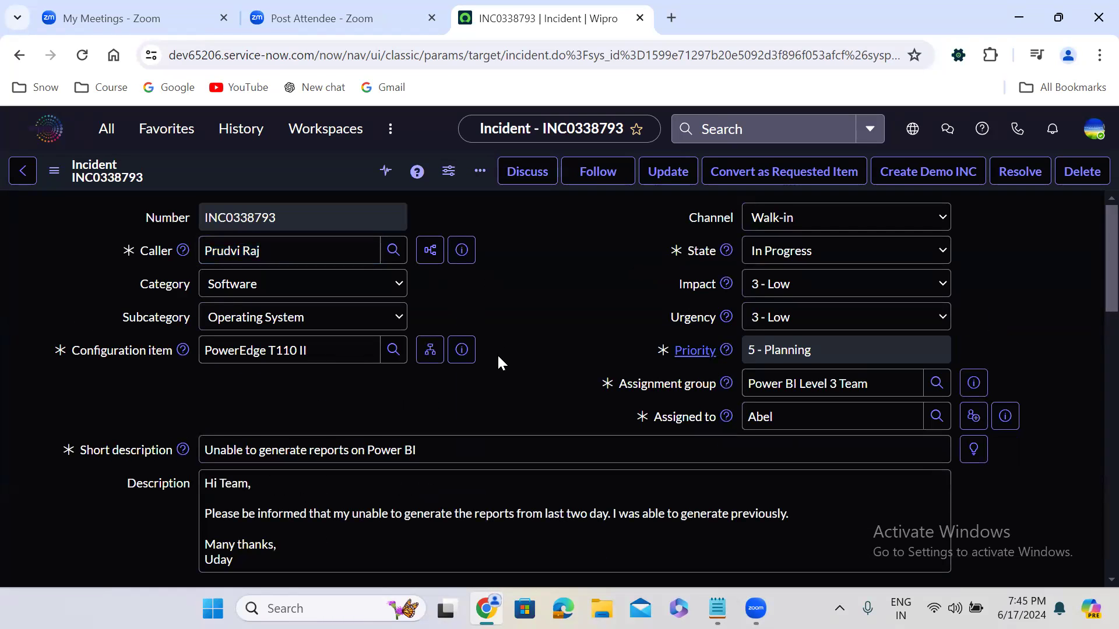
Step: Start a second customer-visible comment with a mention of the person assigned to the incident, followed by a blank line
scroll(497, 354, "down", 6)
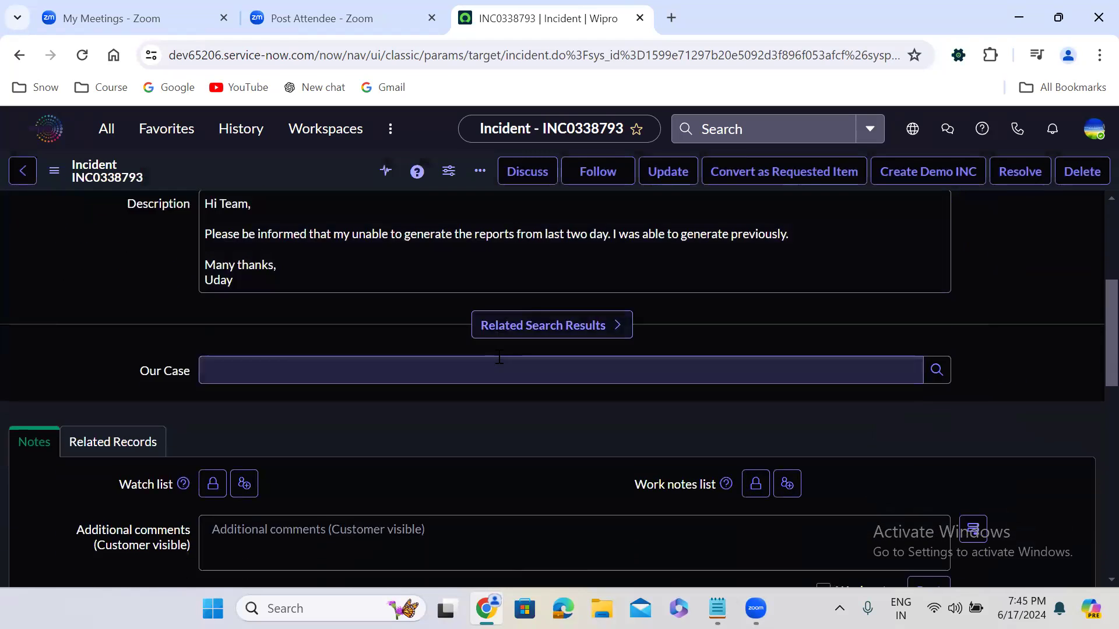
left_click(325, 294)
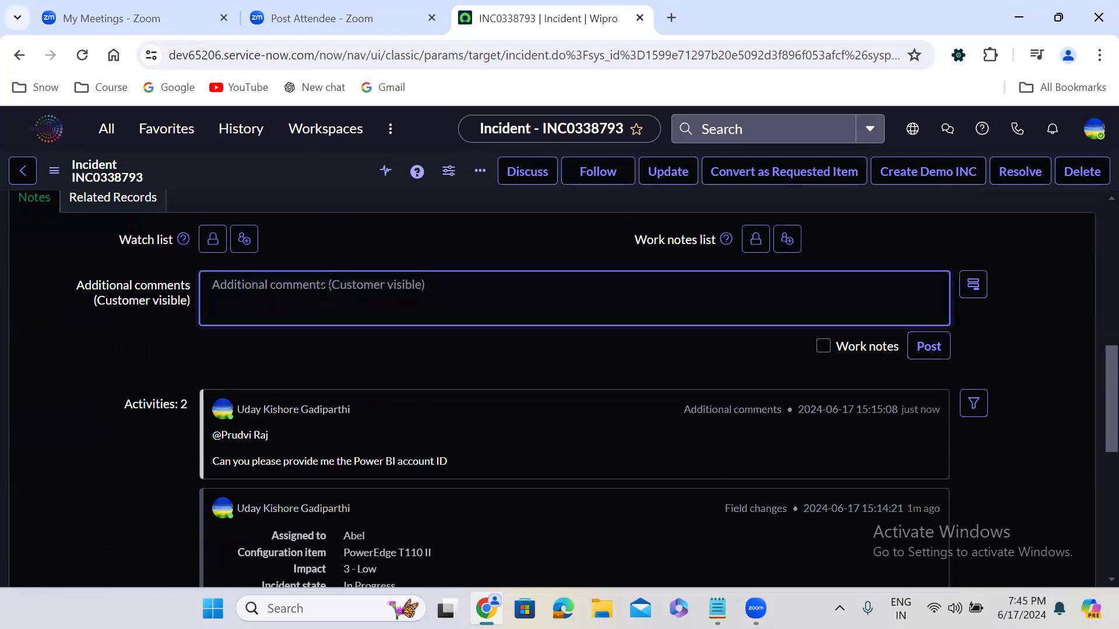
type("@Abe")
key("Return")
type("\\")
key("Return")
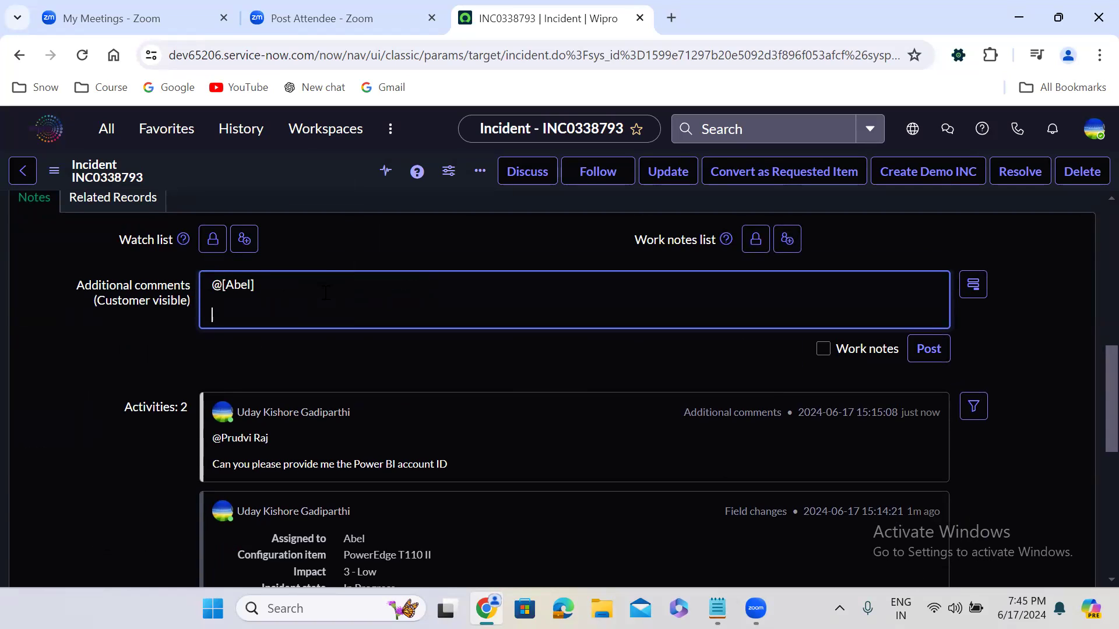
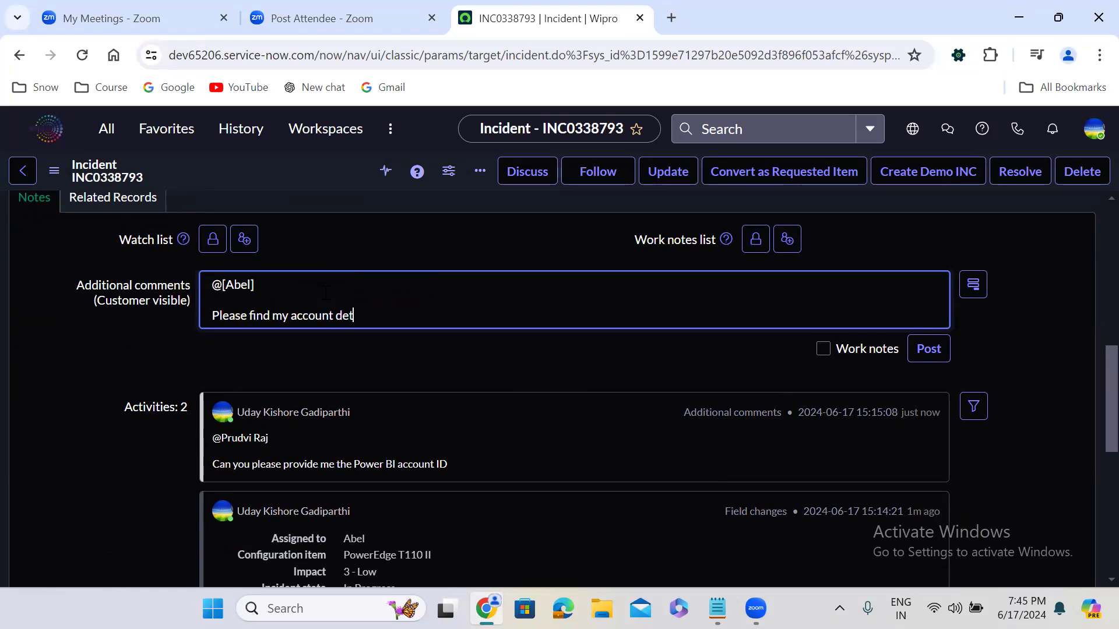
Step: Write "Please find my account details below:" in the reply comment and enter the account number on the following line
key("Return")
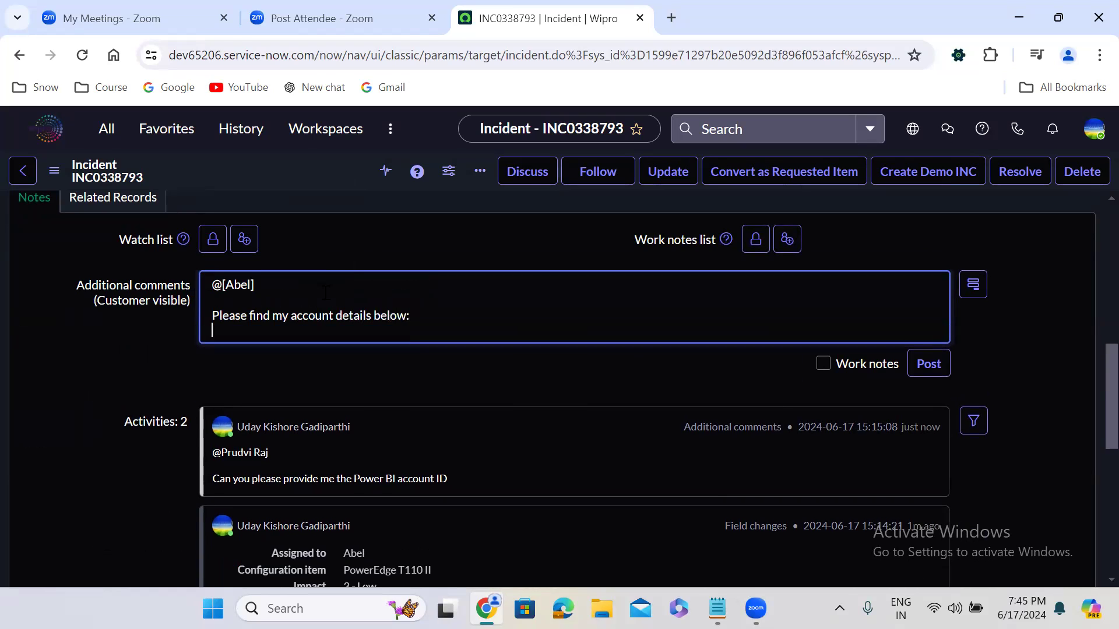
left_click(484, 238)
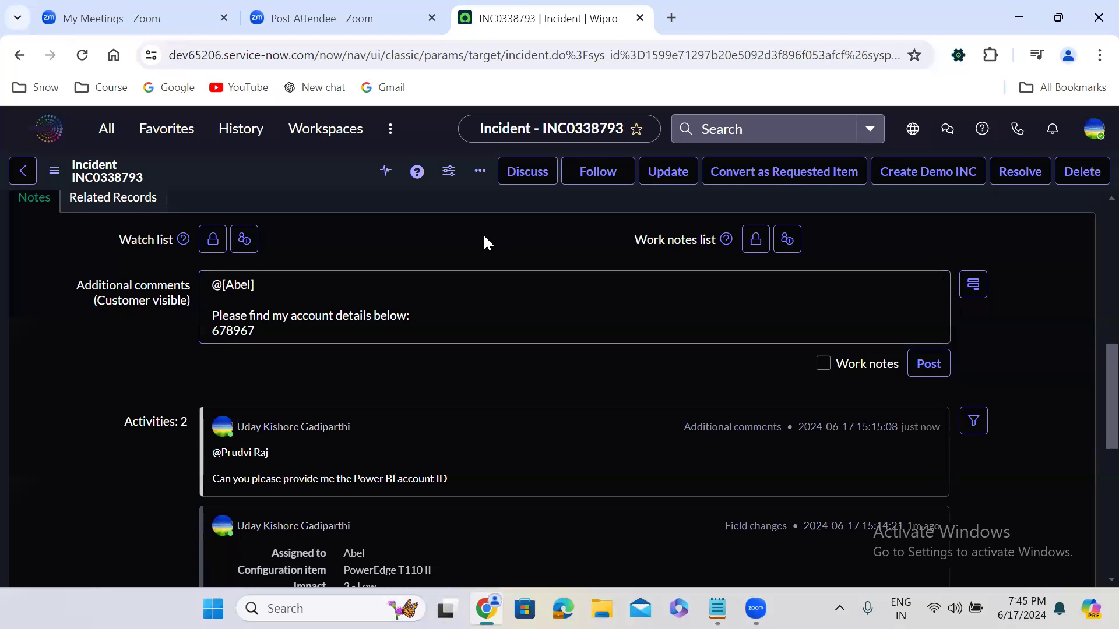
Step: Save the incident to post the reply comment with the account details
scroll(484, 238, "up", 5)
scroll(473, 231, "up", 1)
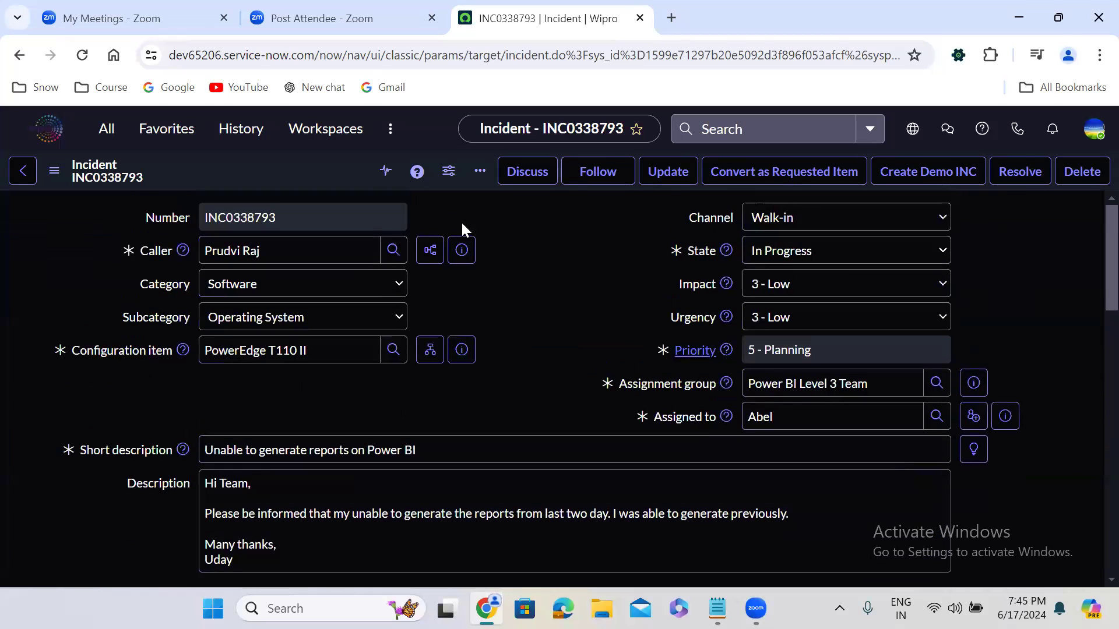
right_click(304, 169)
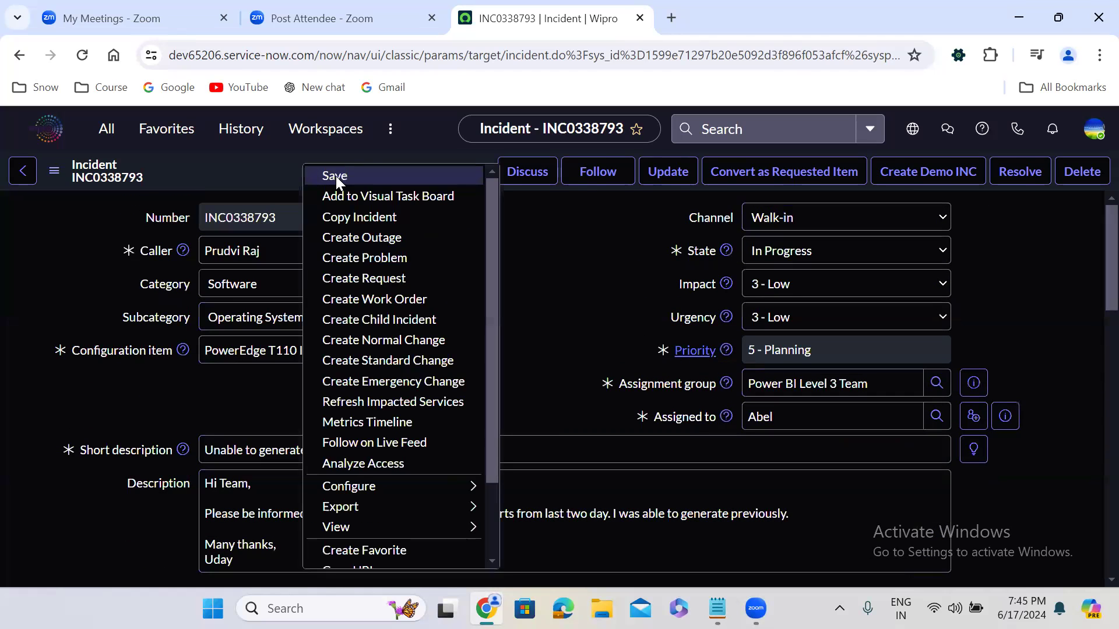
left_click(336, 176)
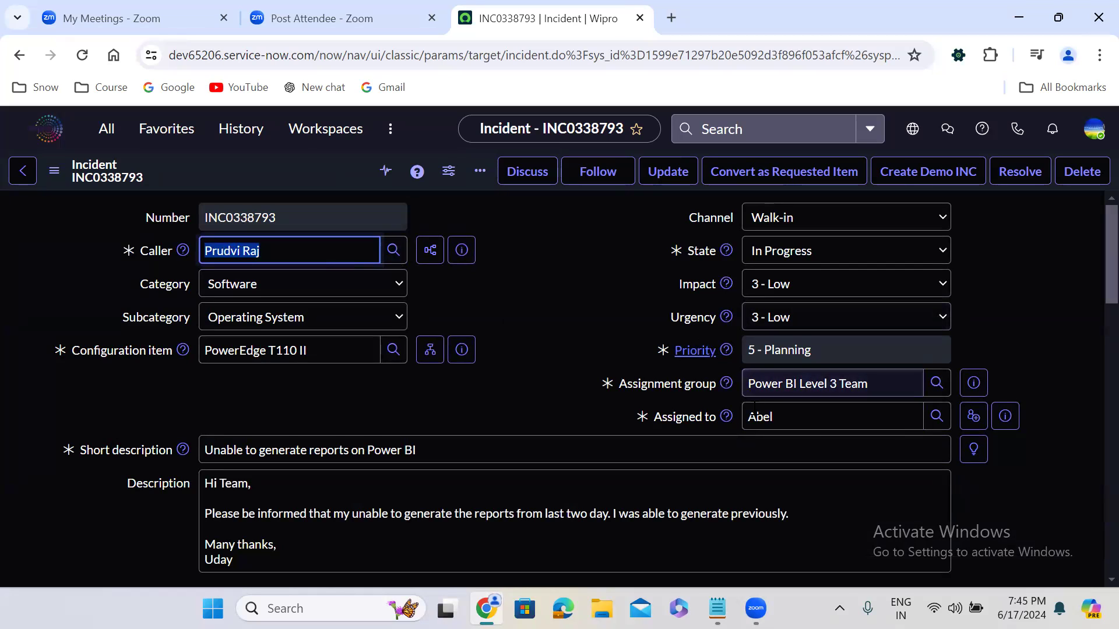
Step: Set the incident's state to On Hold with Awaiting Caller as the on hold reason
left_click(788, 255)
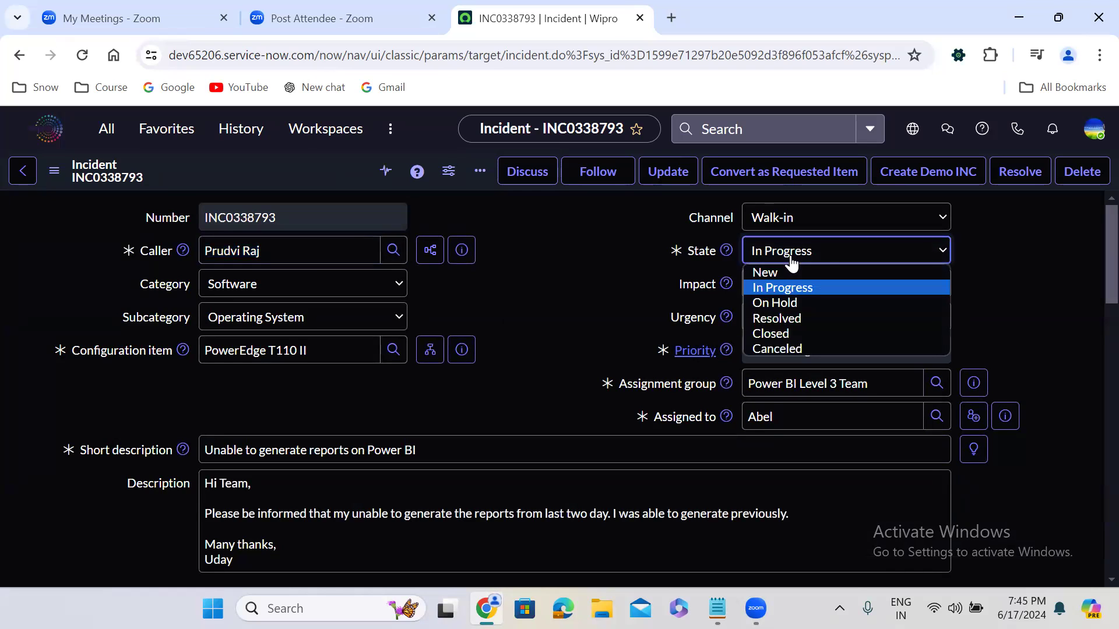
left_click(800, 302)
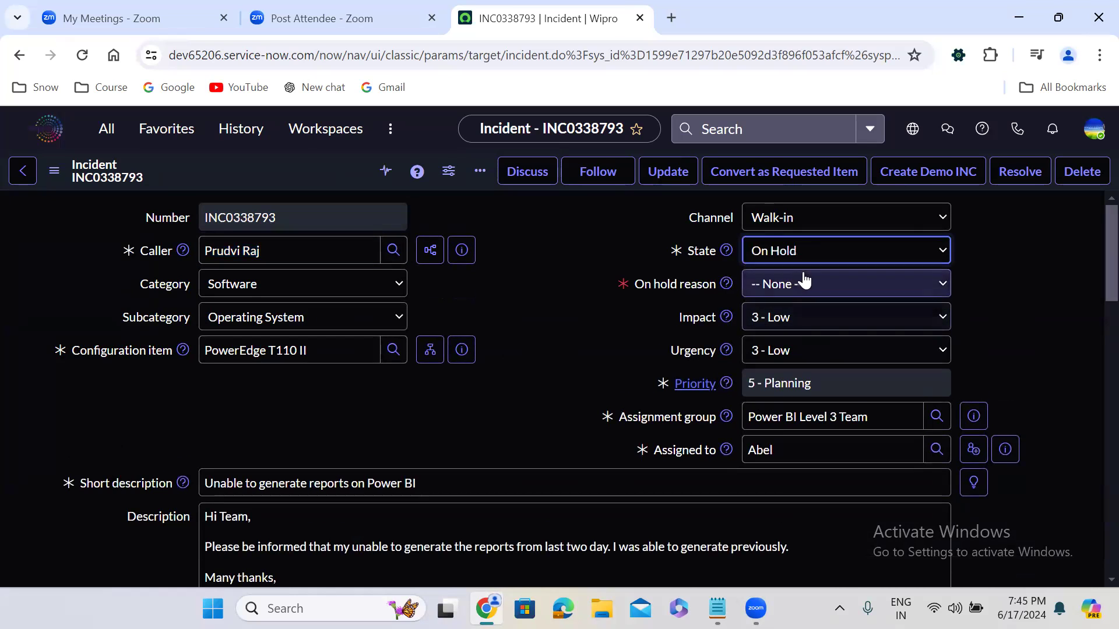
left_click(802, 280)
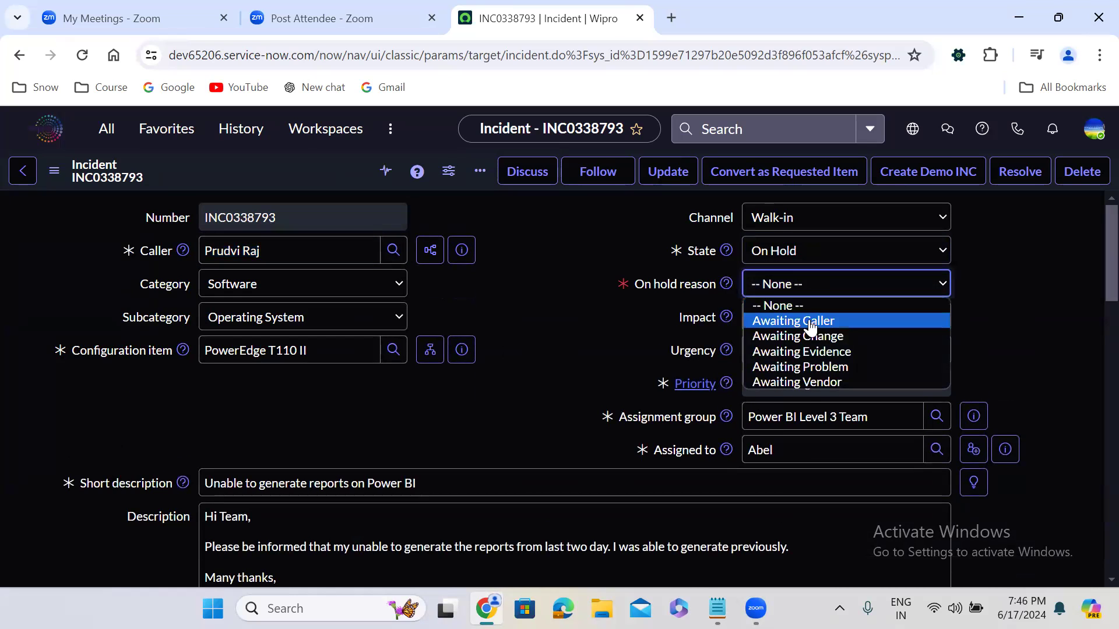
left_click(808, 320)
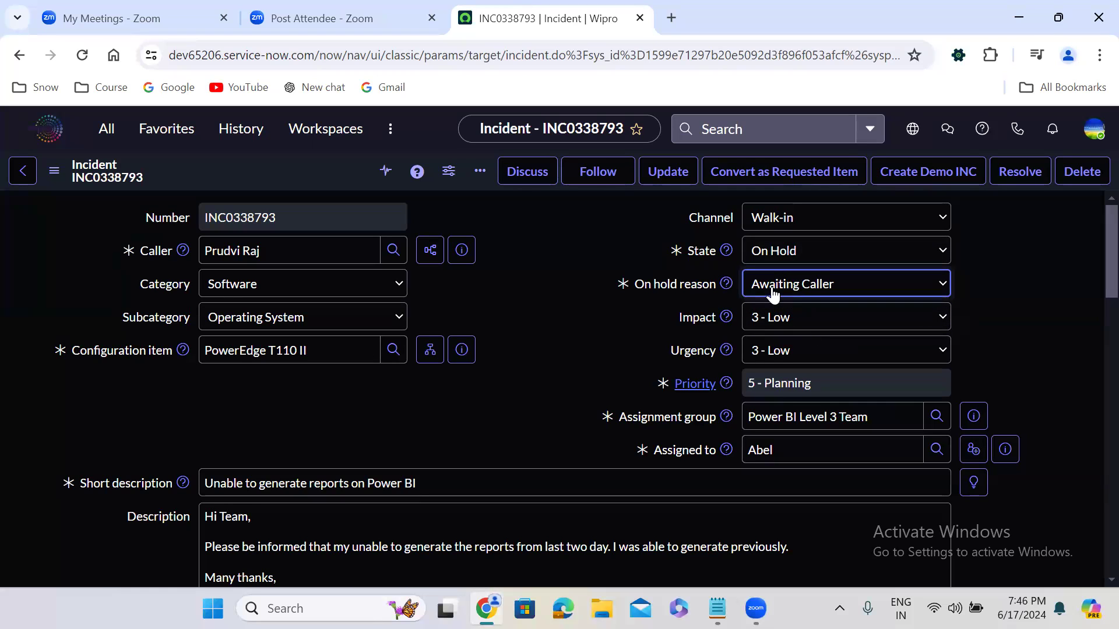
Step: Try to save the incident with its On Hold state and Awaiting Caller reason
double_click(760, 449)
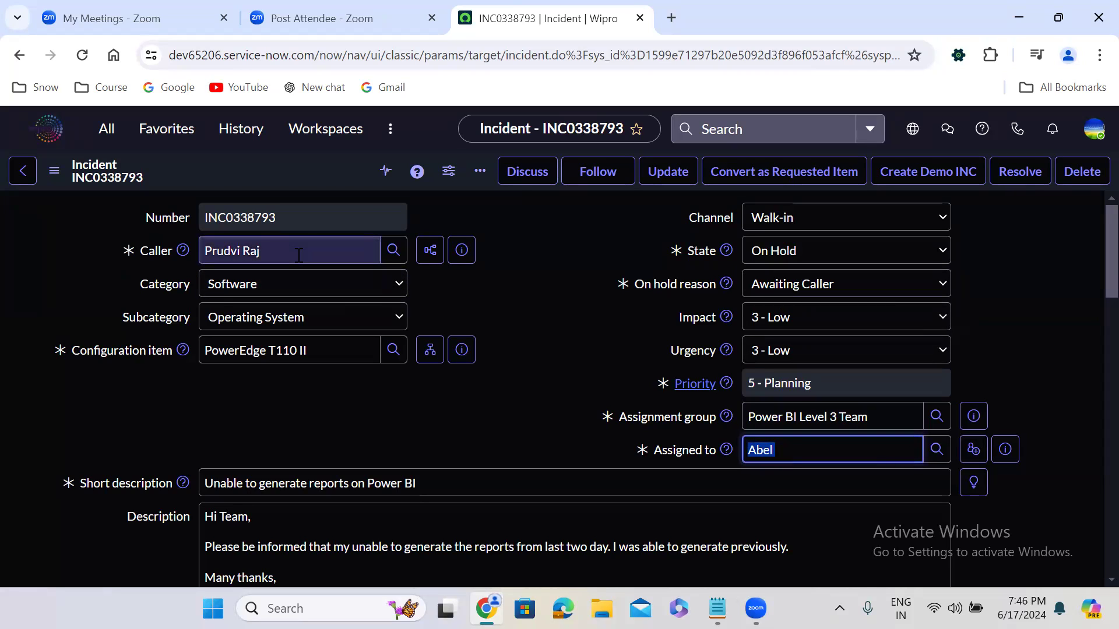
left_click(520, 312)
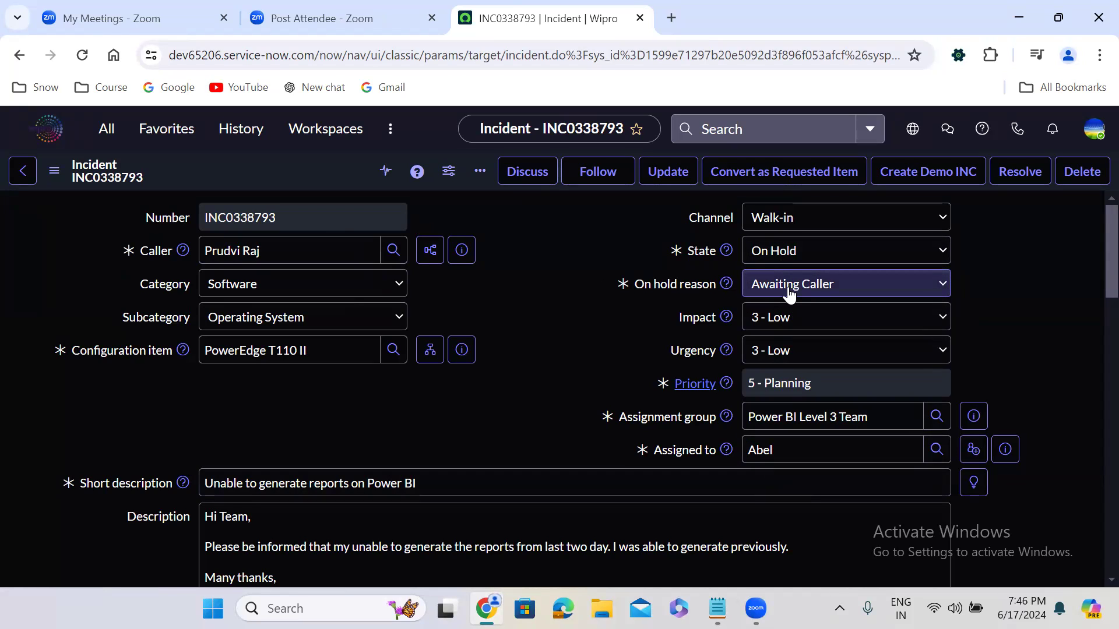
right_click(299, 167)
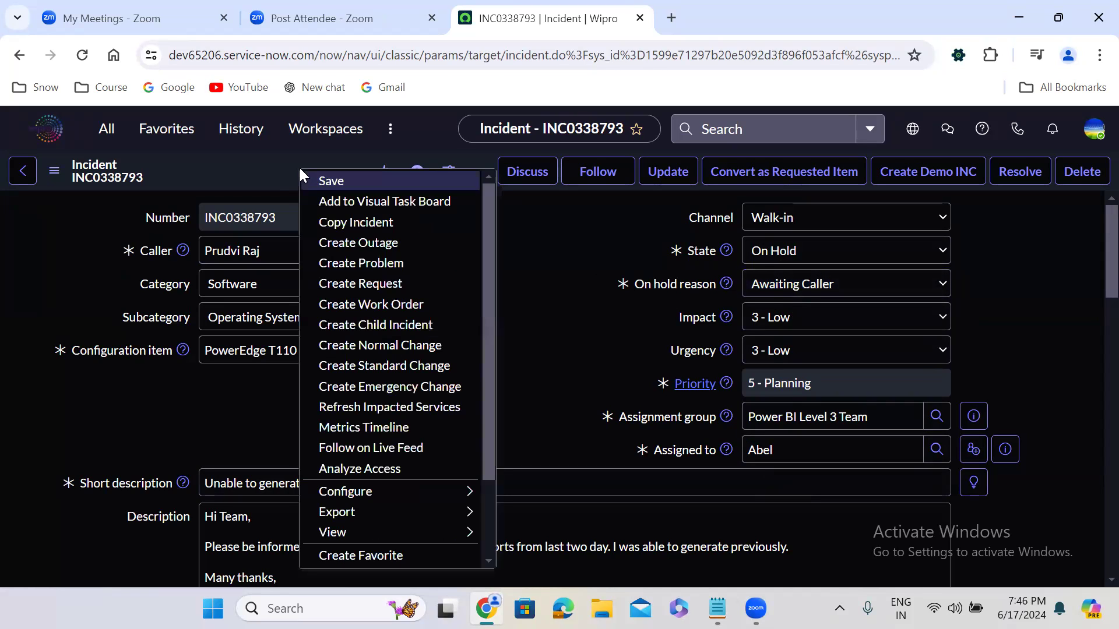
left_click(341, 181)
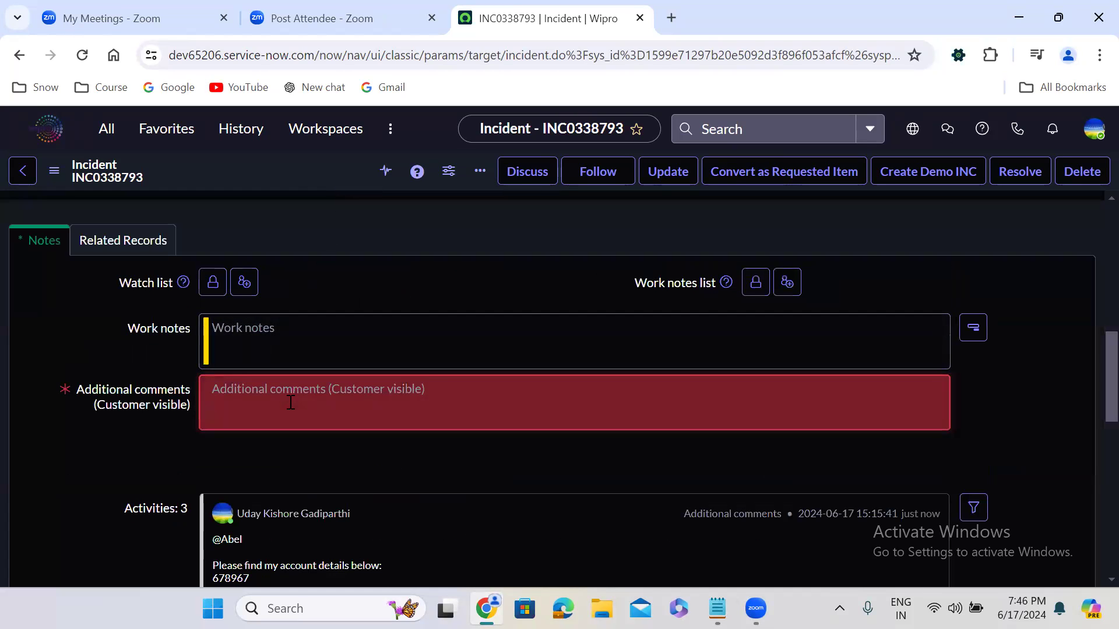
Step: Write a customer-visible comment mentioning the caller, followed by a blank line and "Please provide account id"
left_click(290, 403)
type("@p")
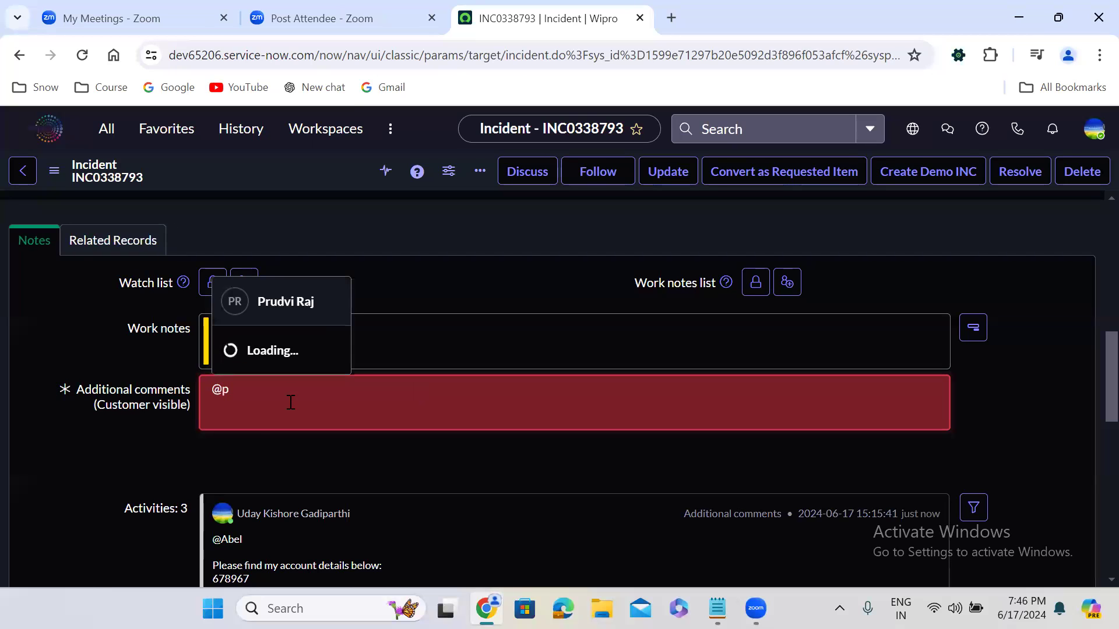
key("Return")
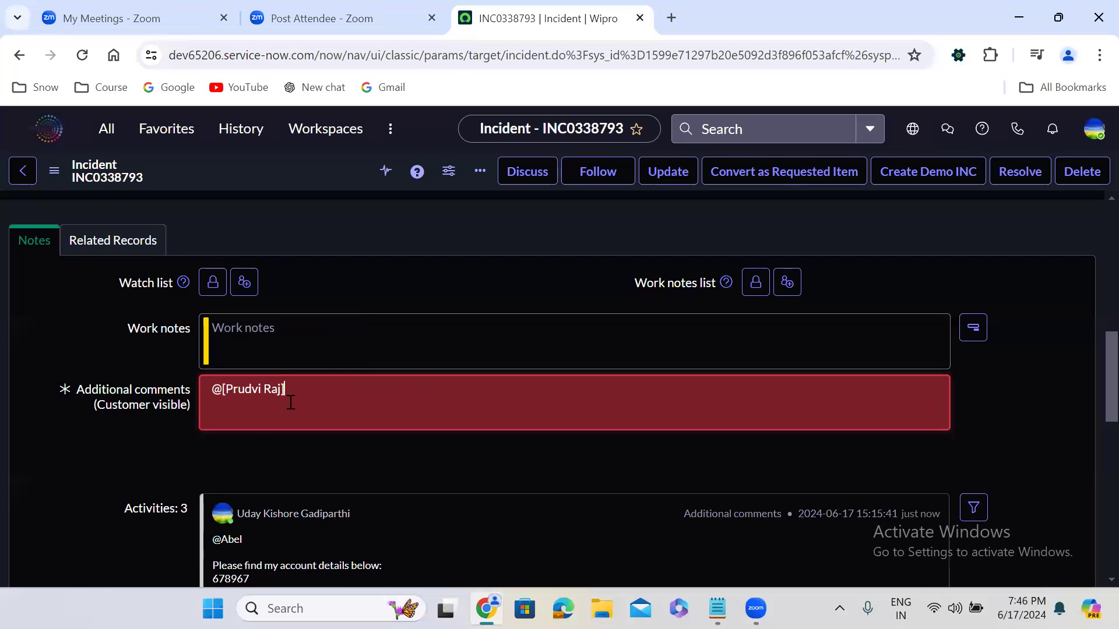
key("Return")
type("P")
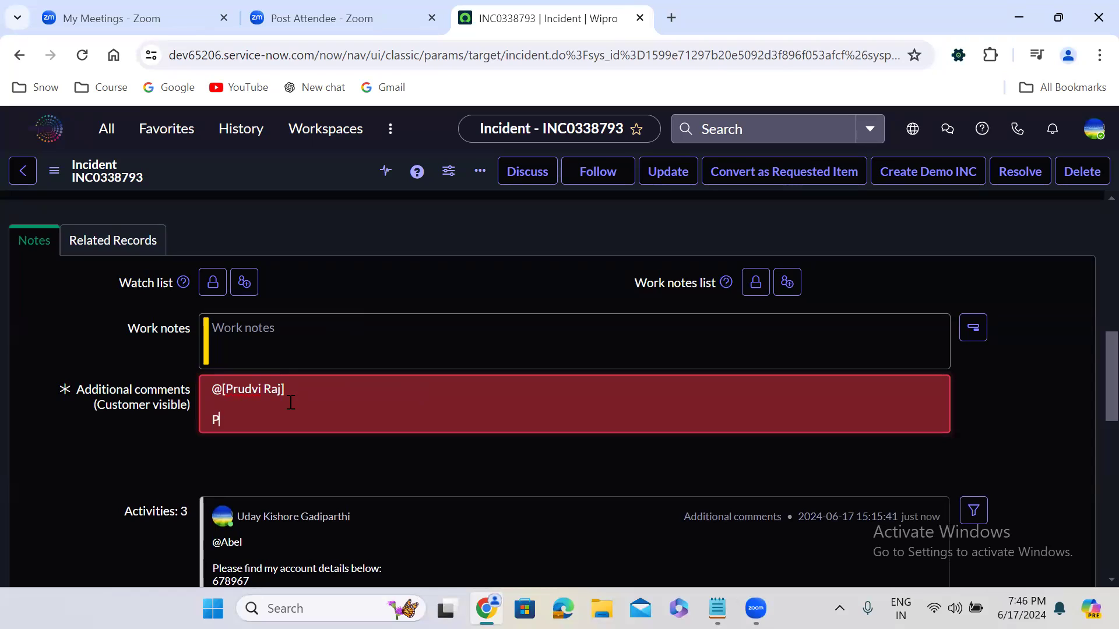
type("lease provide account id")
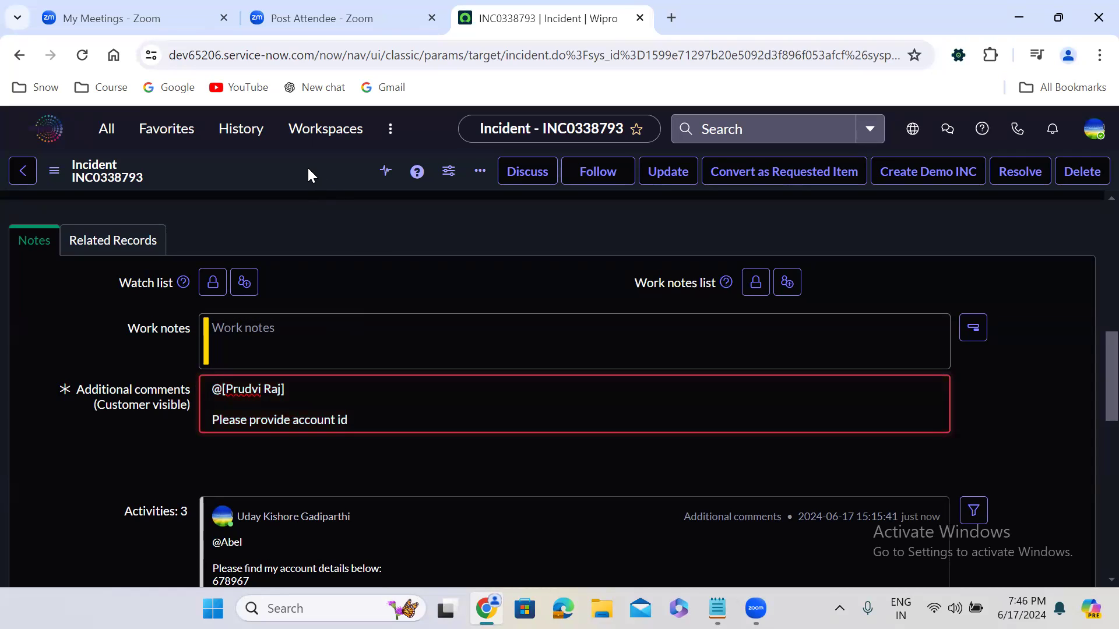
Step: Save the on-hold incident together with the comment requesting the account id
right_click(302, 162)
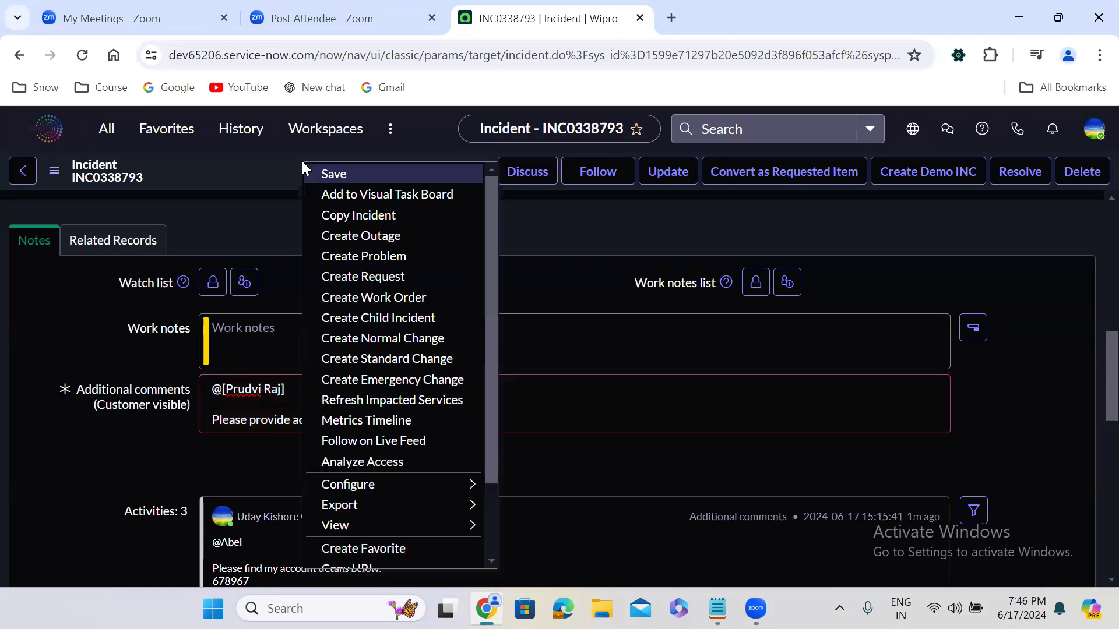
left_click(333, 175)
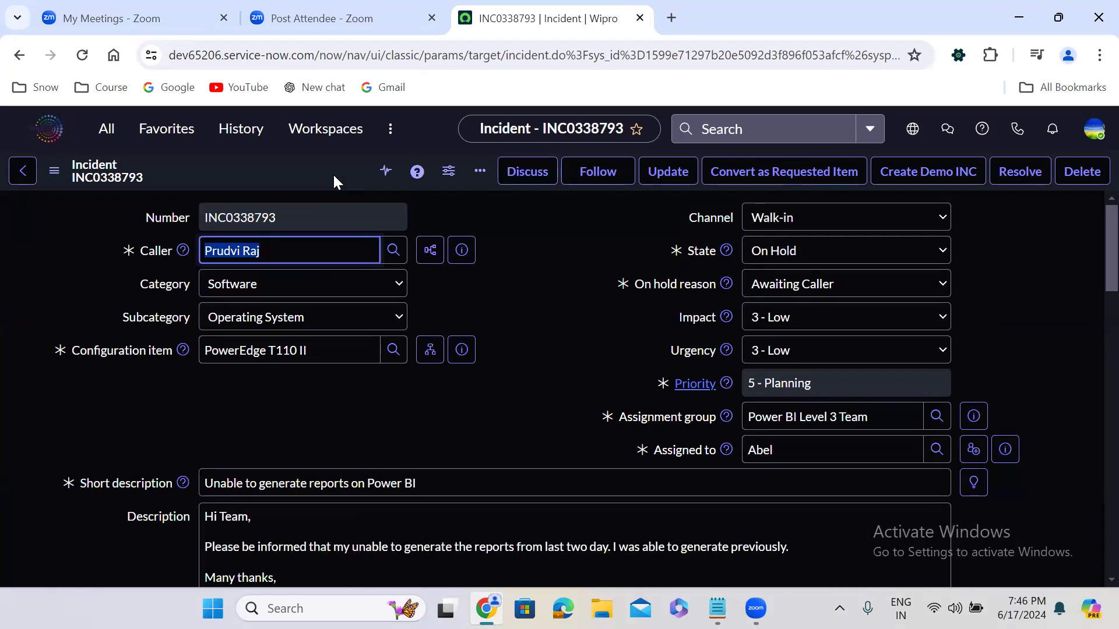
left_click(522, 330)
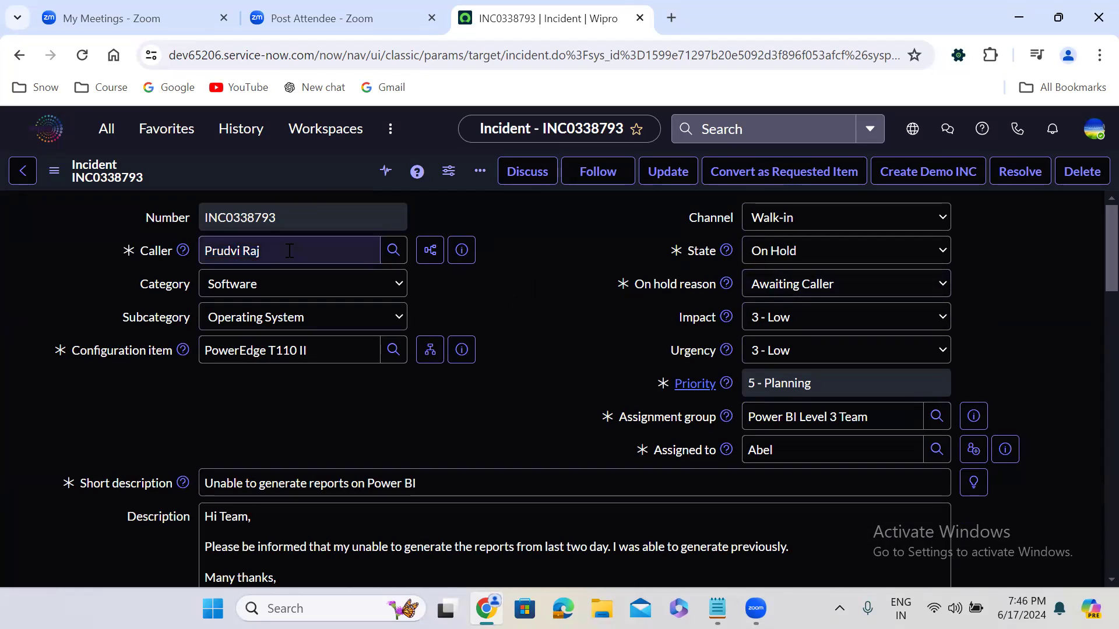
Step: Set the incident's state to In Progress and save the record
left_click(839, 256)
left_click(808, 289)
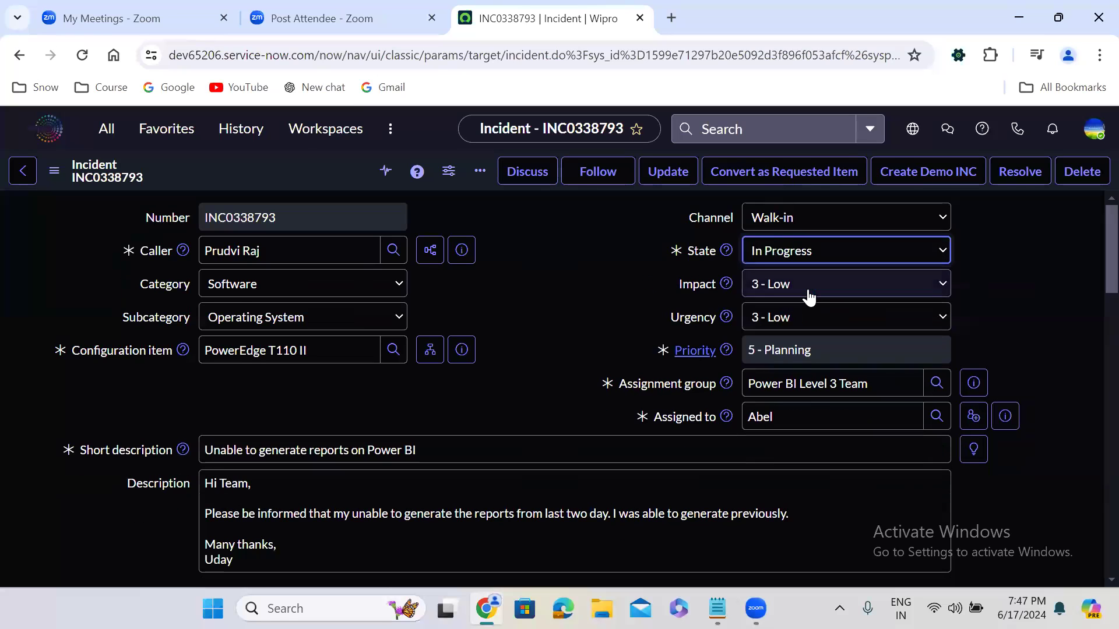
right_click(296, 174)
left_click(331, 180)
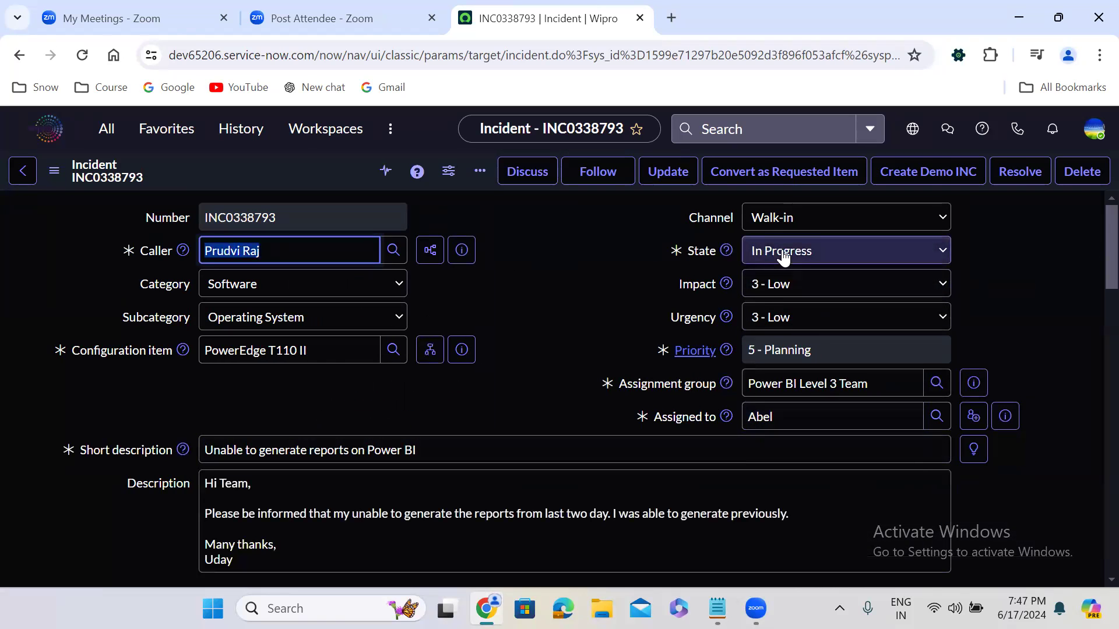
Step: Set the incident's state to Resolved and choose Solution provided as the resolution code
double_click(763, 417)
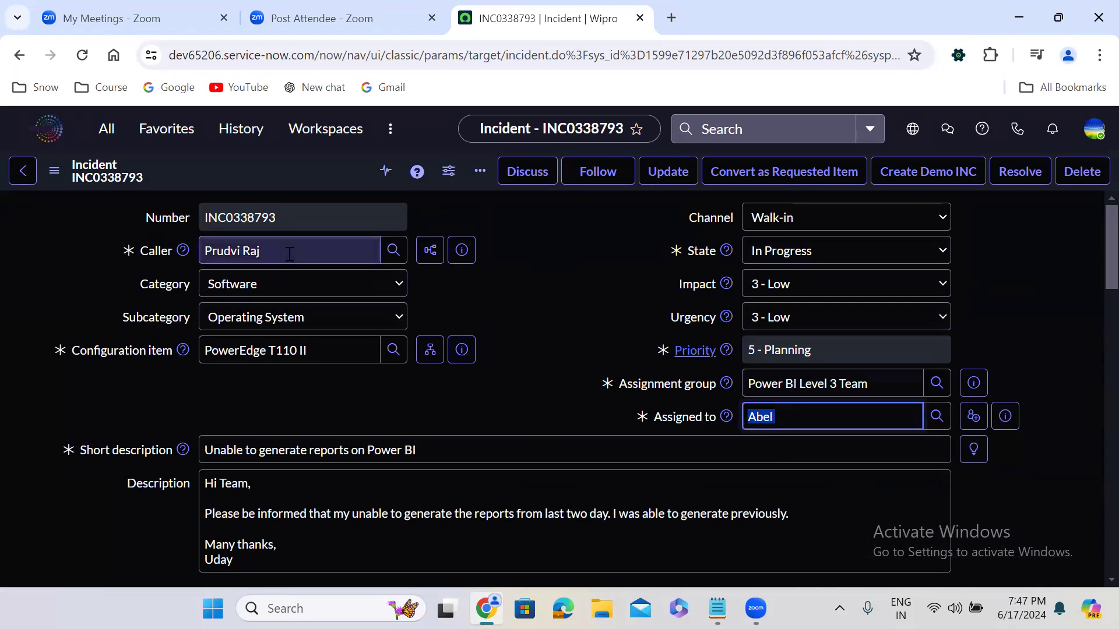
left_click(803, 254)
left_click(798, 318)
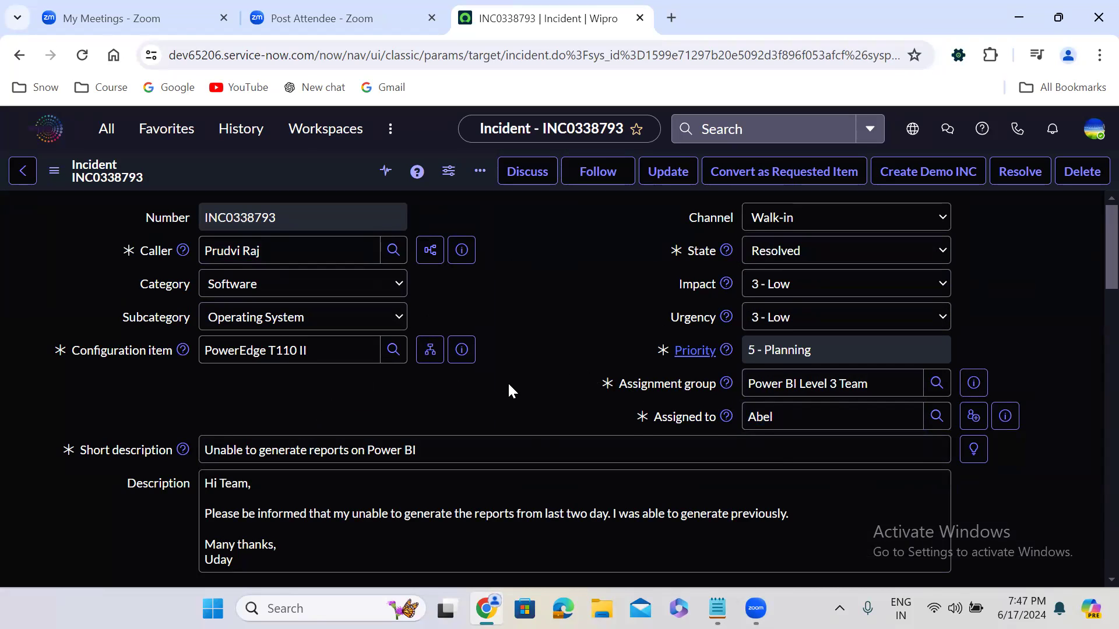
scroll(508, 387, "down", 8)
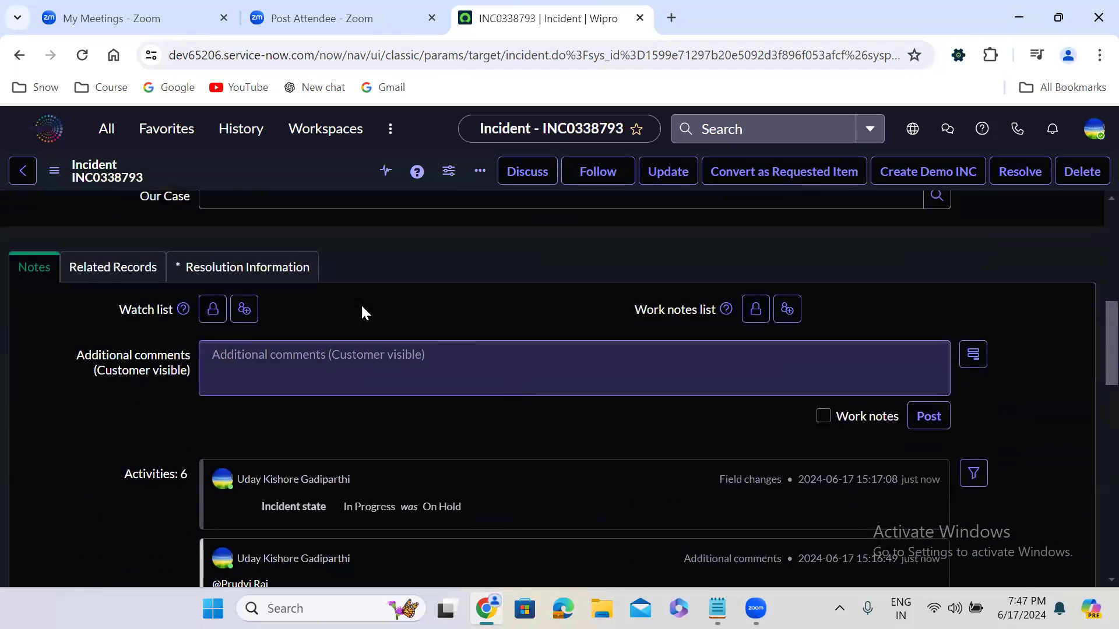
left_click(218, 268)
left_click(239, 344)
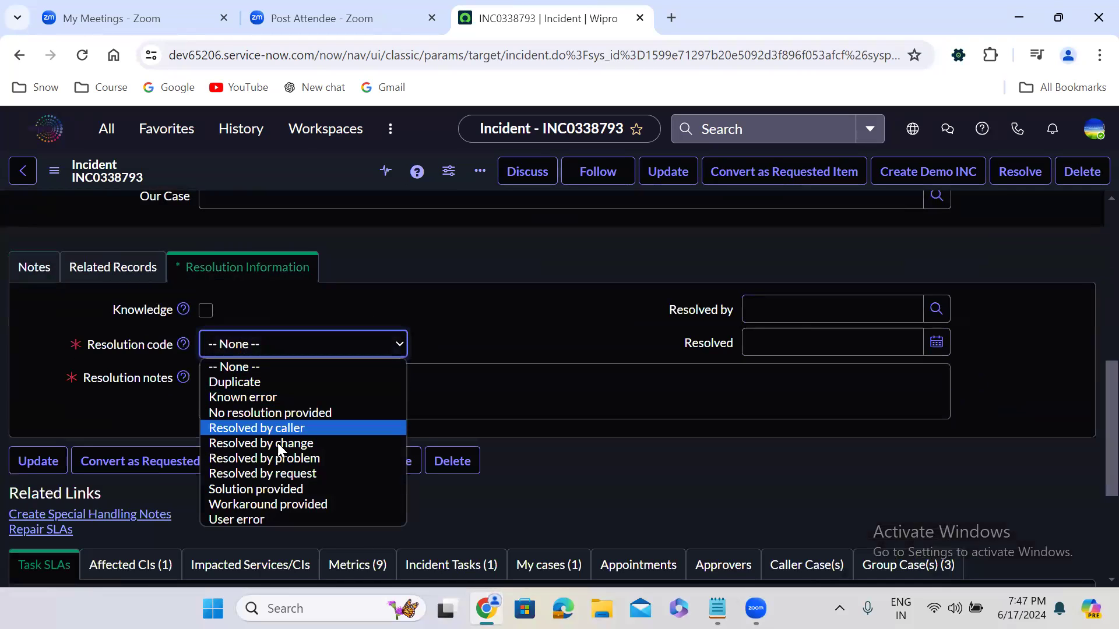
left_click(282, 488)
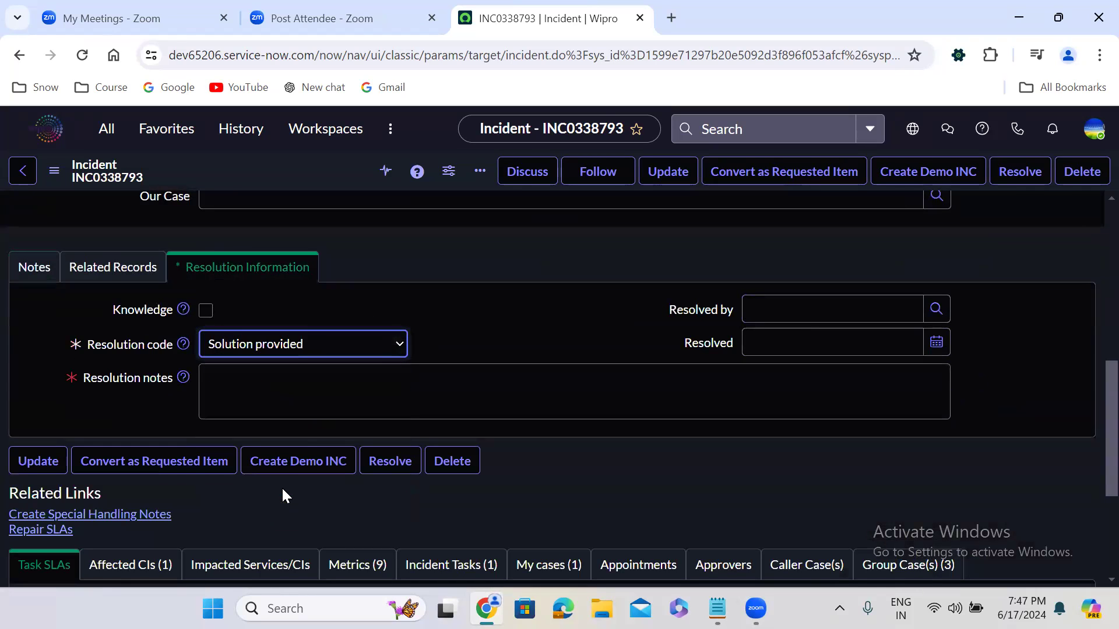
left_click(231, 383)
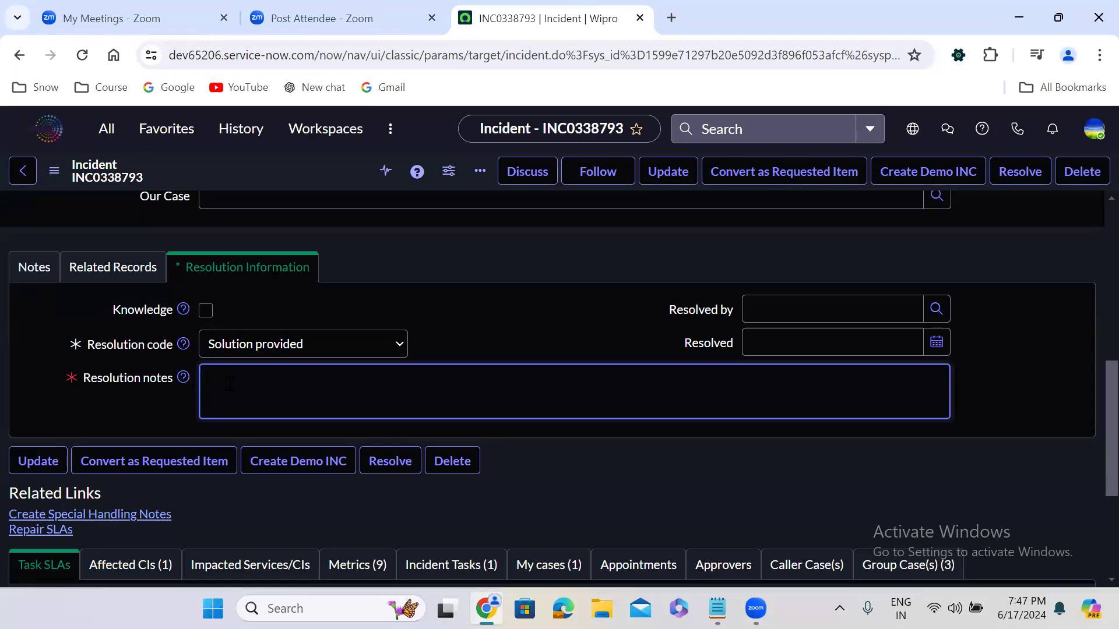
type("ref_auto_completer=AJAXTableCompleter,ref_ac_columns=u_field1;u_field2;u_field3,ref_ac_columns_search=true,ref_ac_order_by=name")
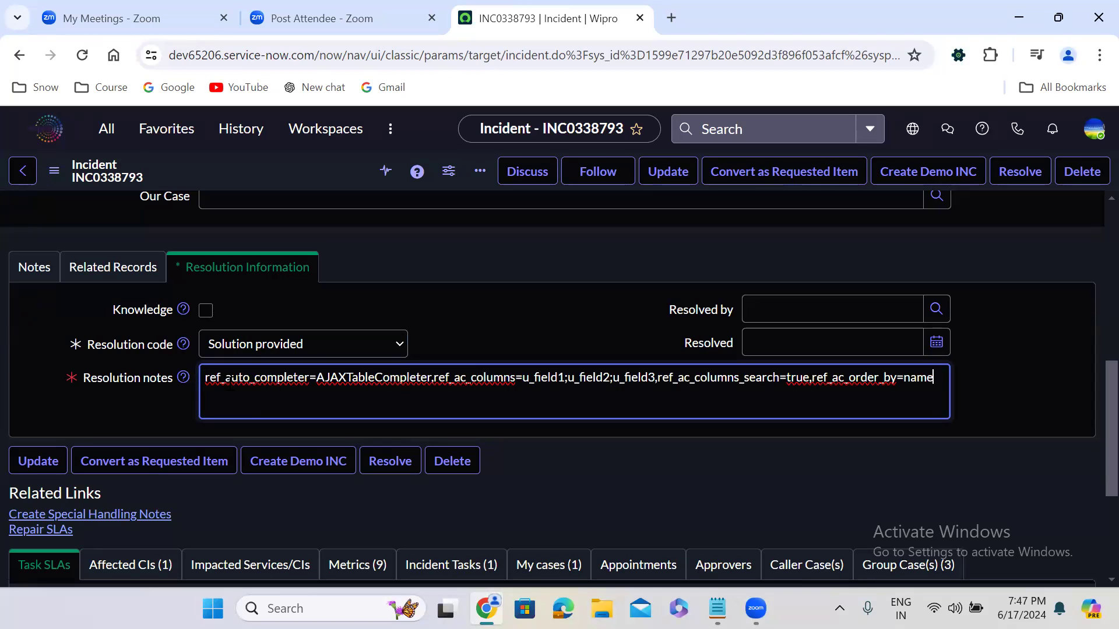
key("ctrl+a")
key("BackSpace")
Step: Enter "test" as the resolution notes and save the resolved incident
type("test")
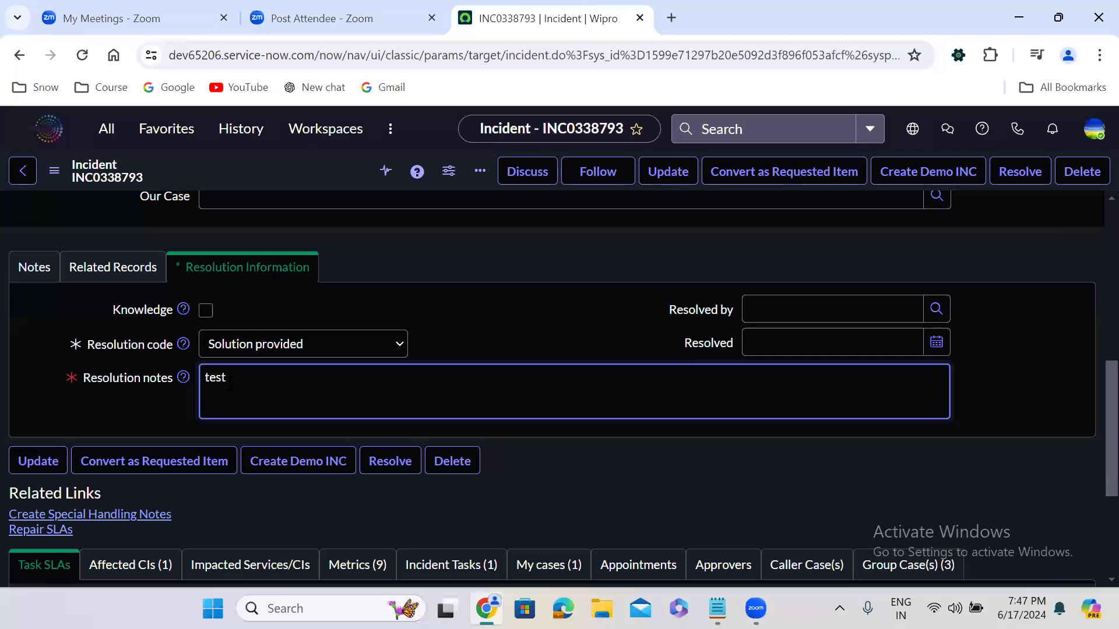
left_click(471, 344)
scroll(470, 343, "up", 3)
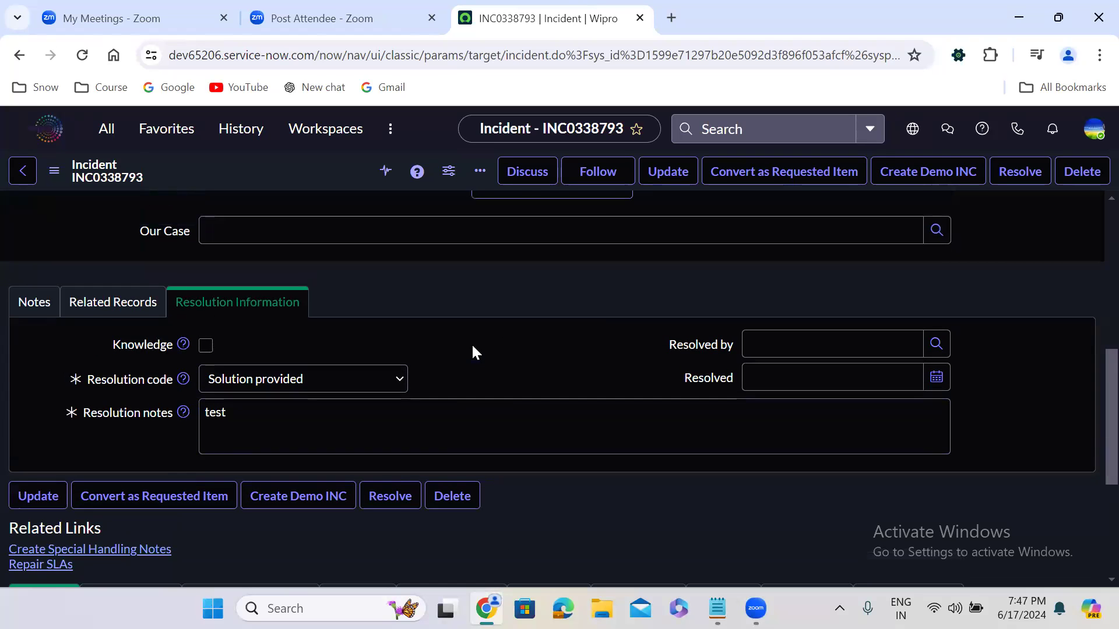
scroll(473, 347, "up", 5)
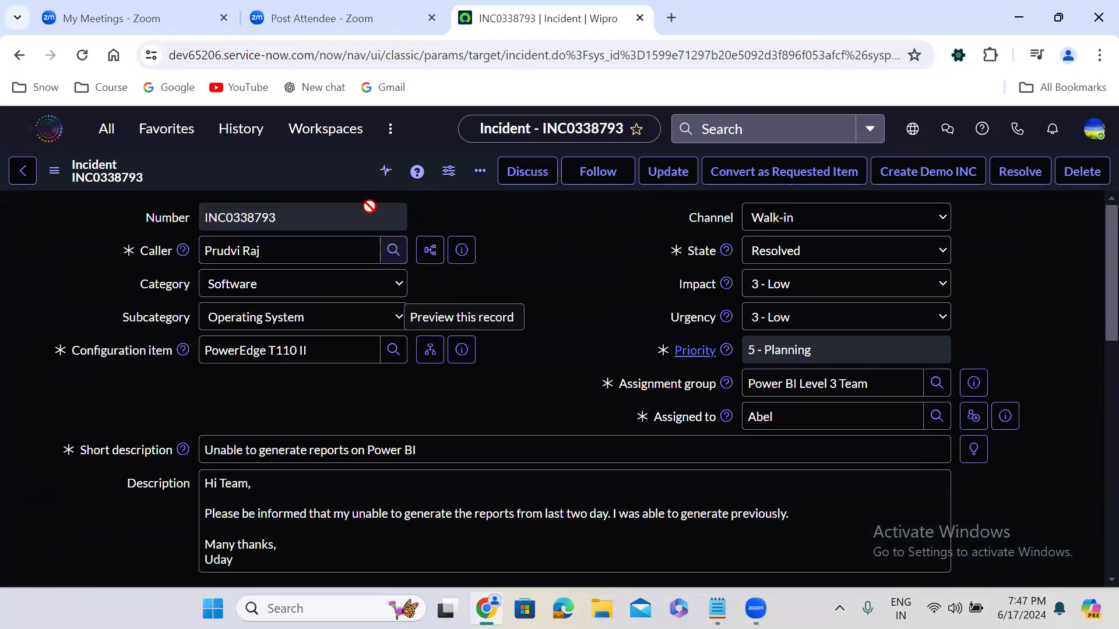
right_click(324, 175)
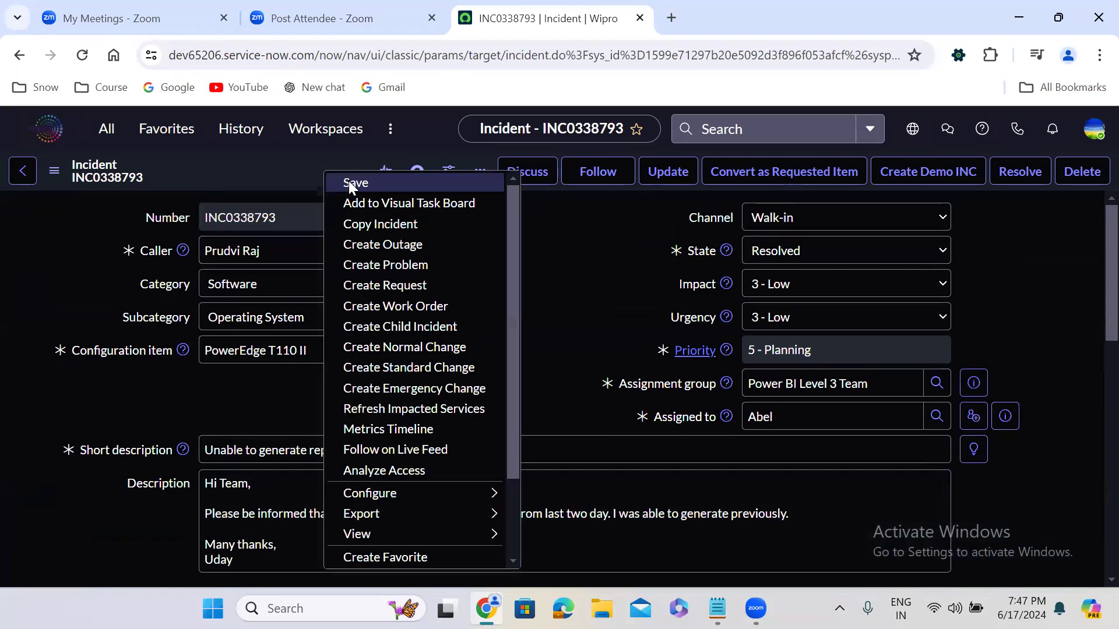
left_click(351, 183)
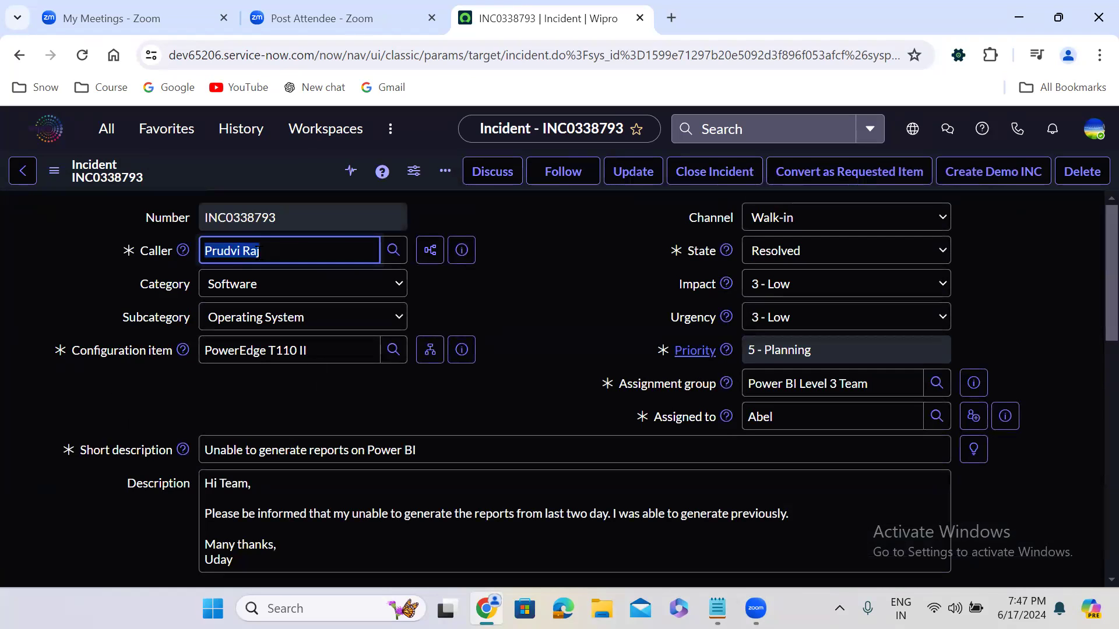
left_click(458, 302)
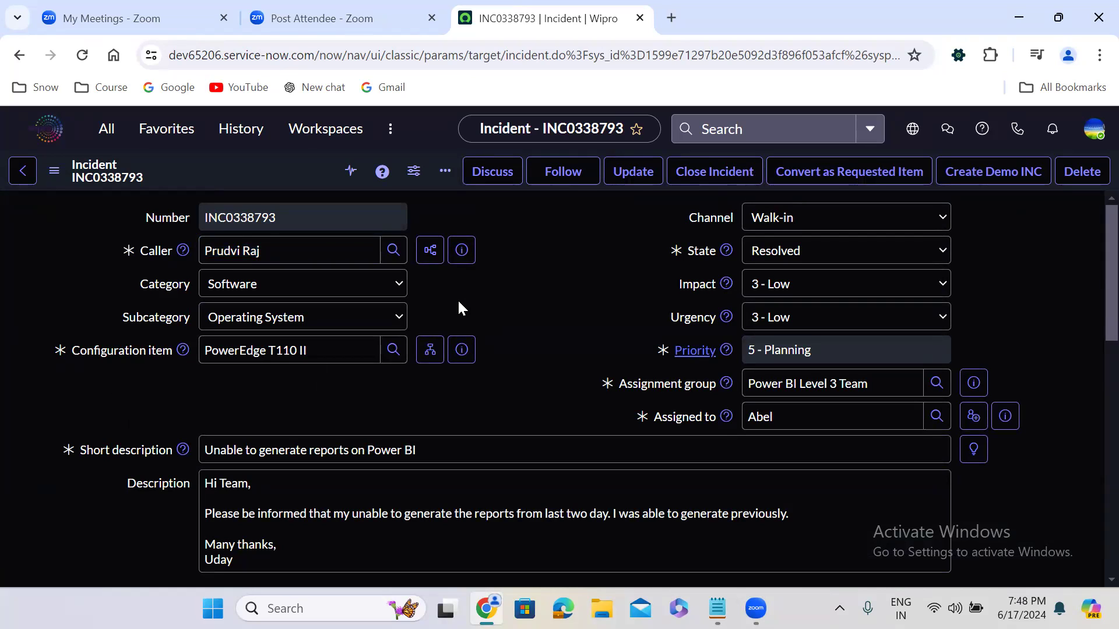
Step: Set the incident's state to Closed and save the record
left_click(267, 252)
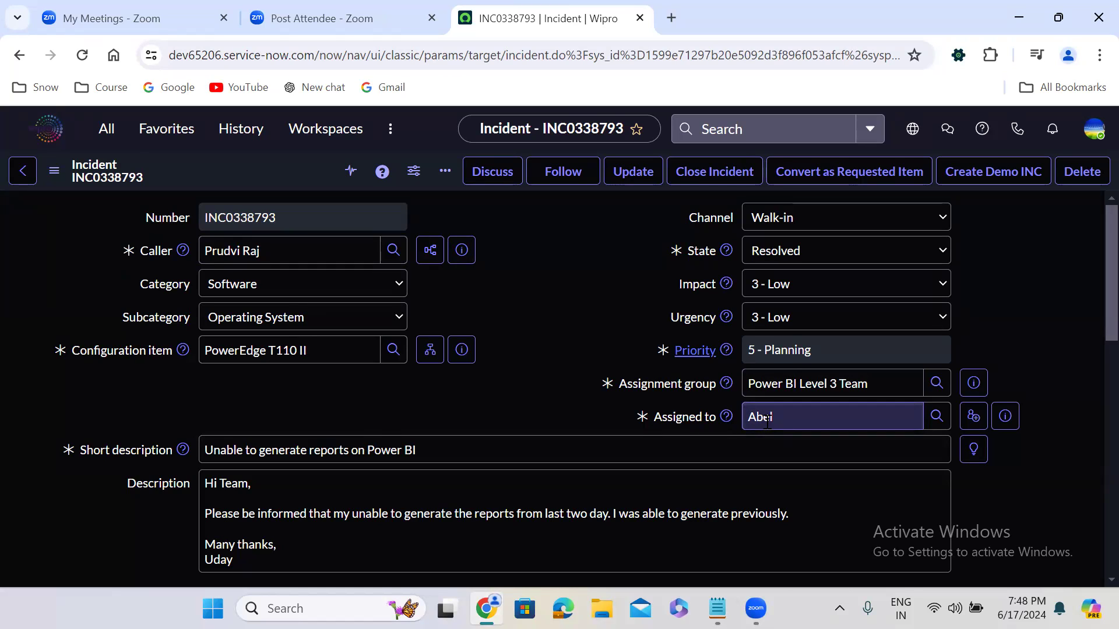
left_click(792, 252)
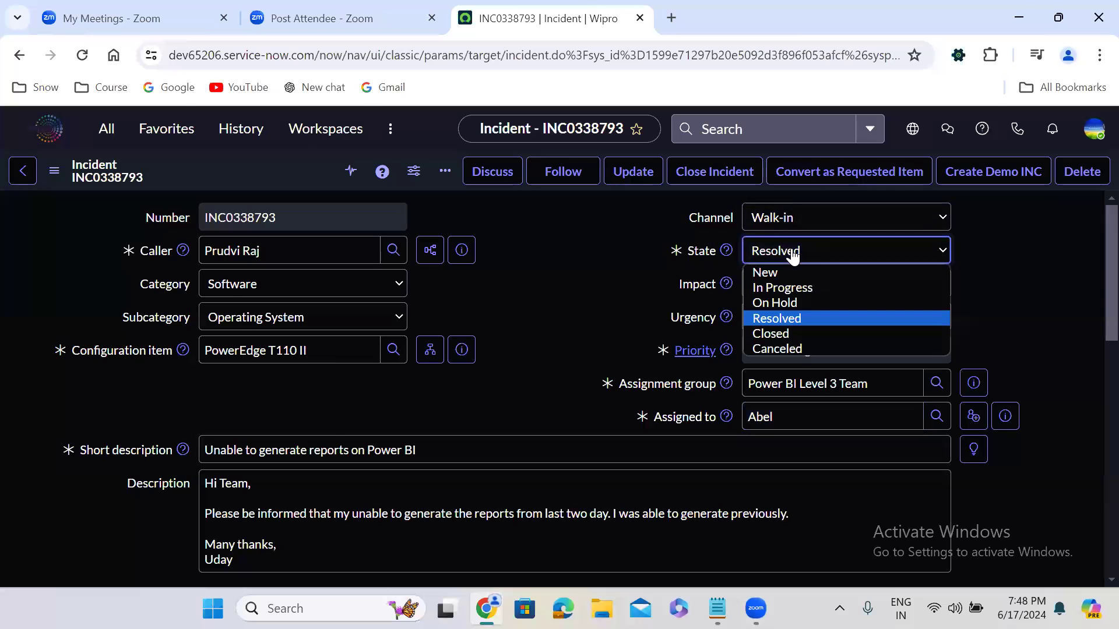
left_click(797, 333)
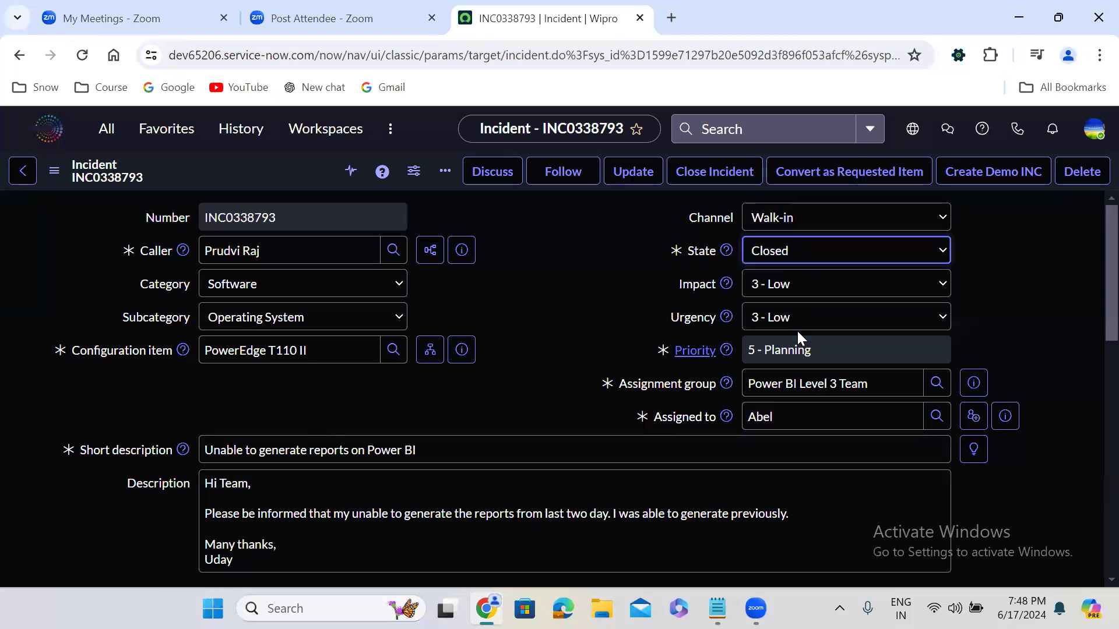
right_click(286, 169)
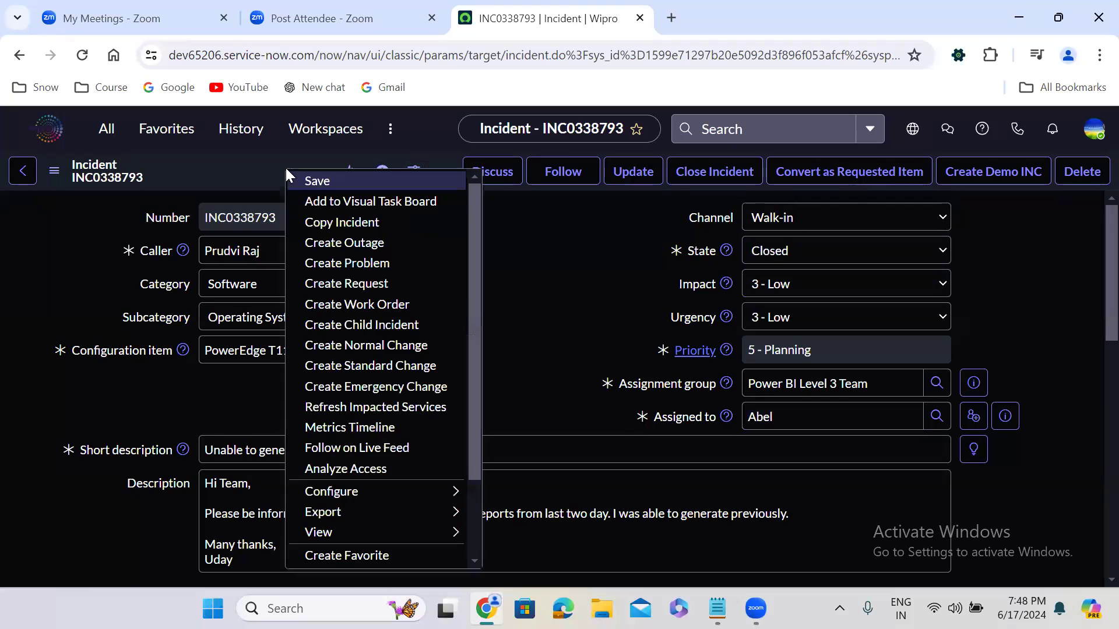
left_click(316, 181)
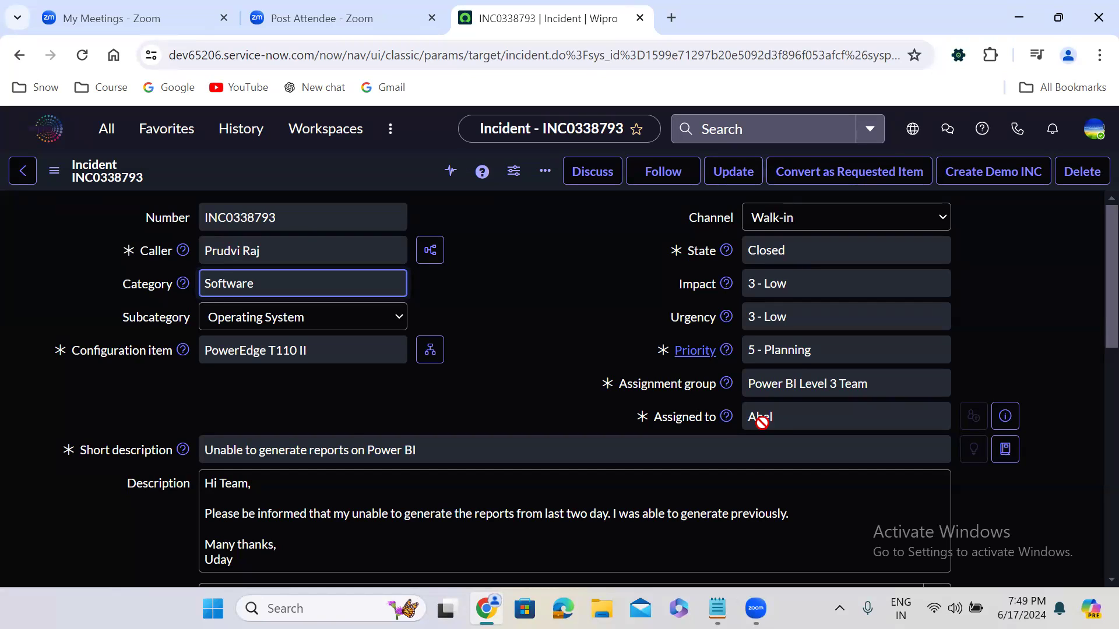
left_click(506, 271)
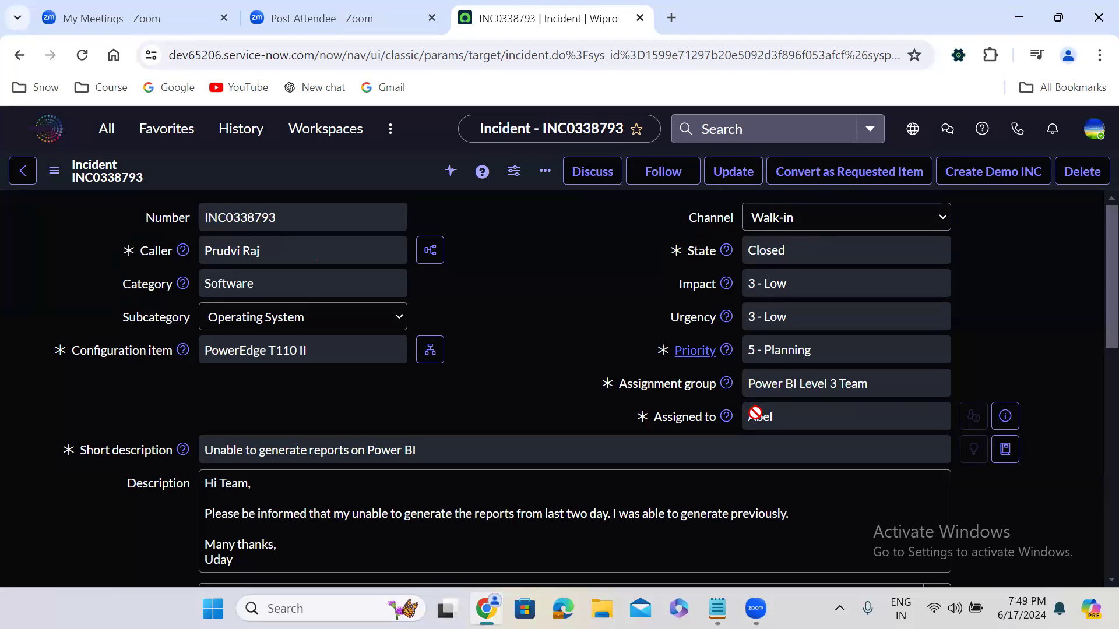
left_click(773, 252)
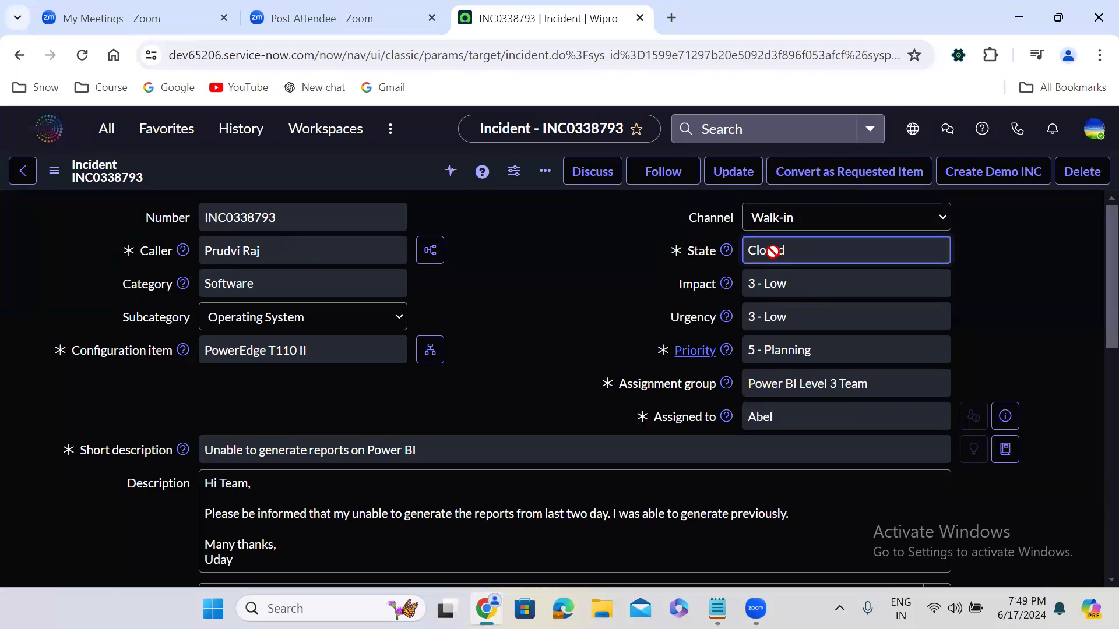
left_click(473, 278)
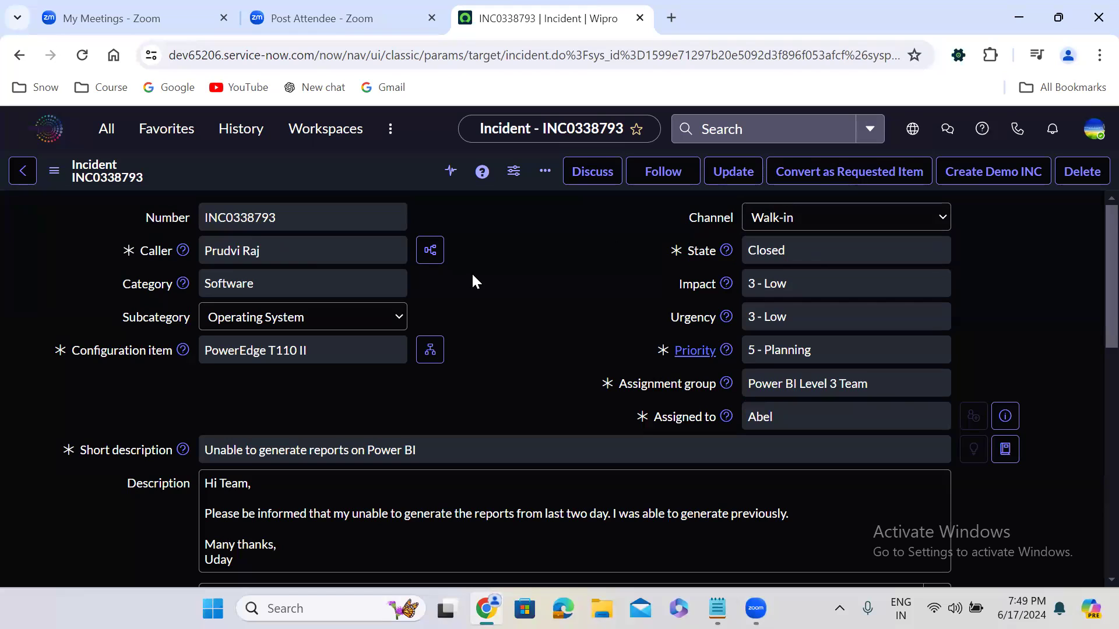
left_click(786, 384)
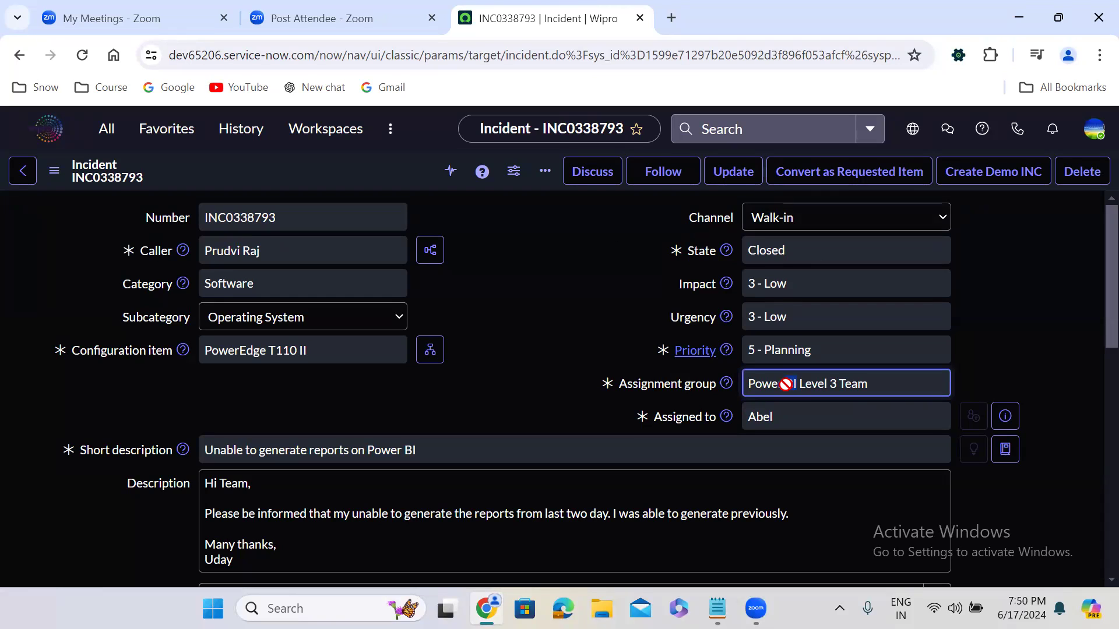
Step: Review the closed incident's fields, resolution notes and related lists
left_click(467, 285)
scroll(466, 282, "down", 8)
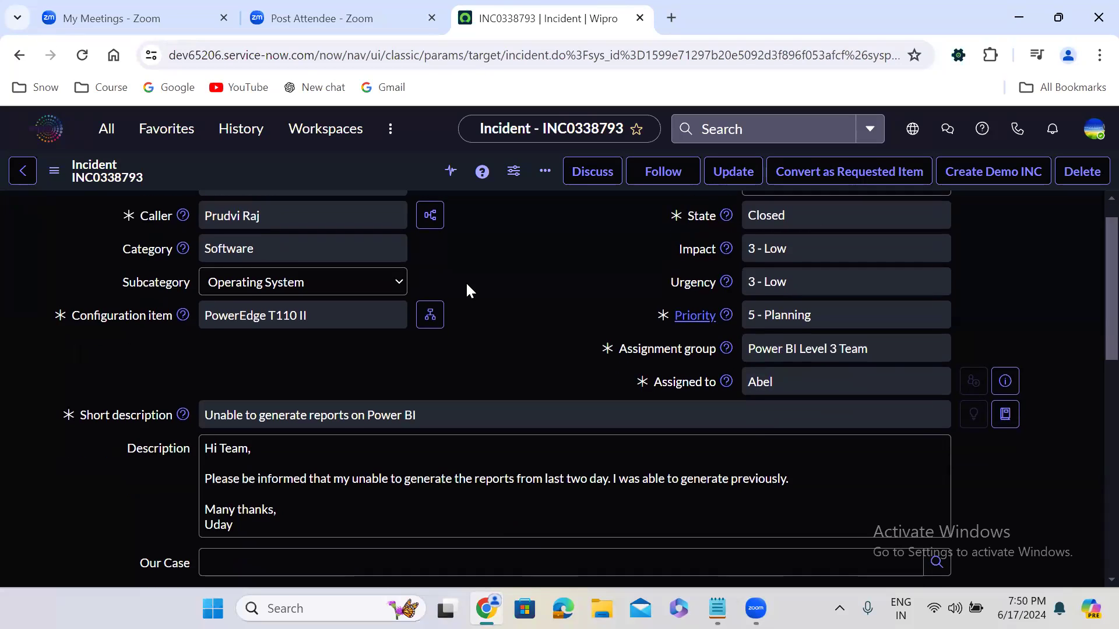
scroll(466, 284, "down", 1)
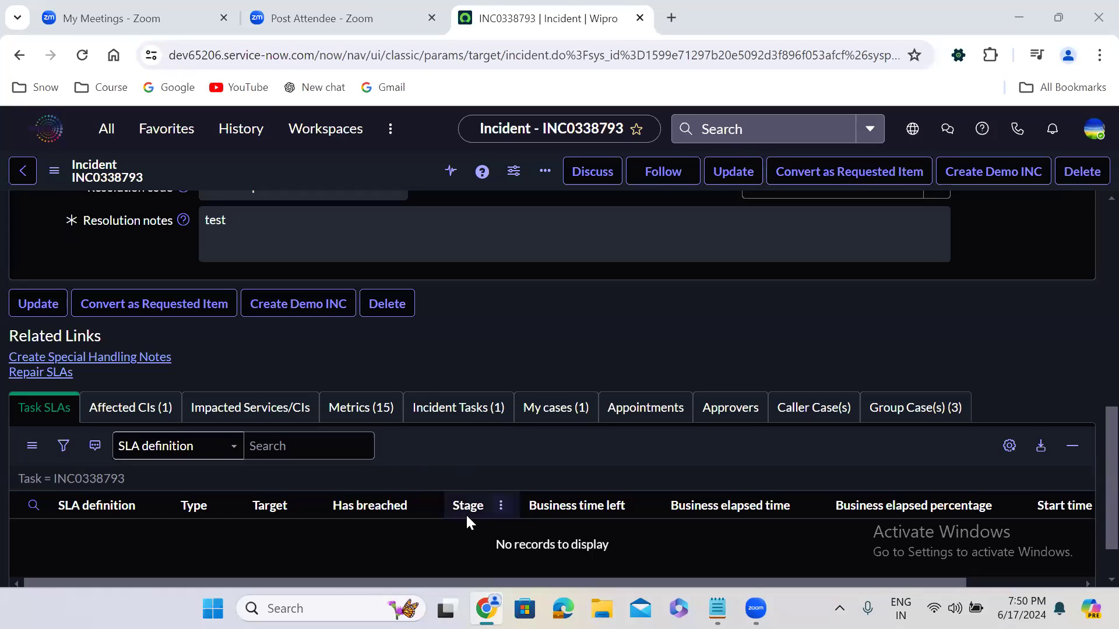
left_click(554, 221)
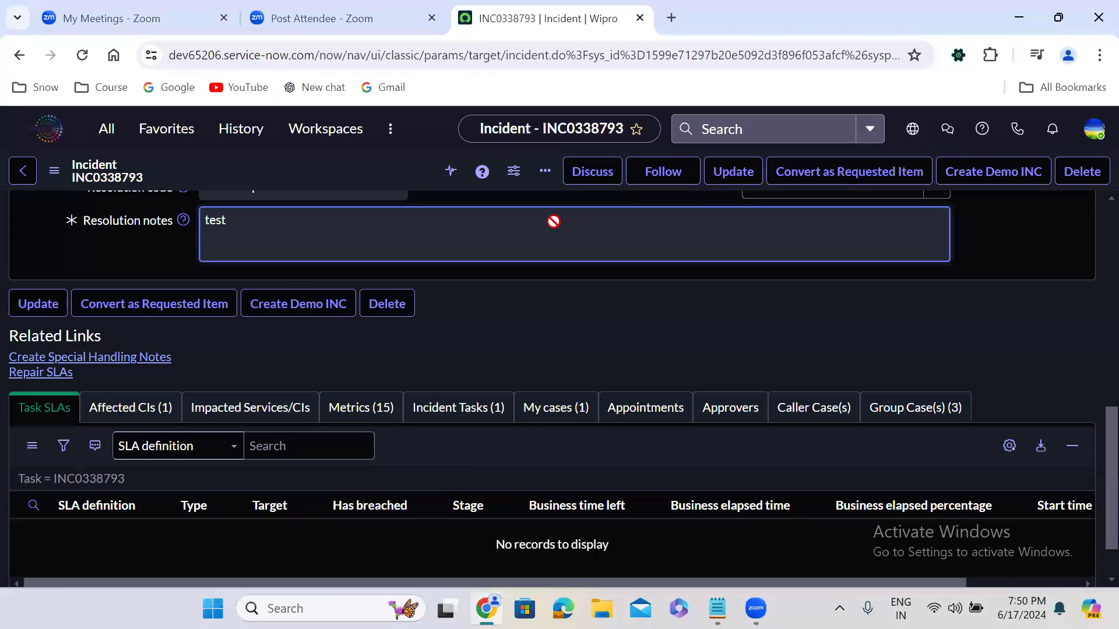
left_click(528, 322)
scroll(528, 322, "up", 12)
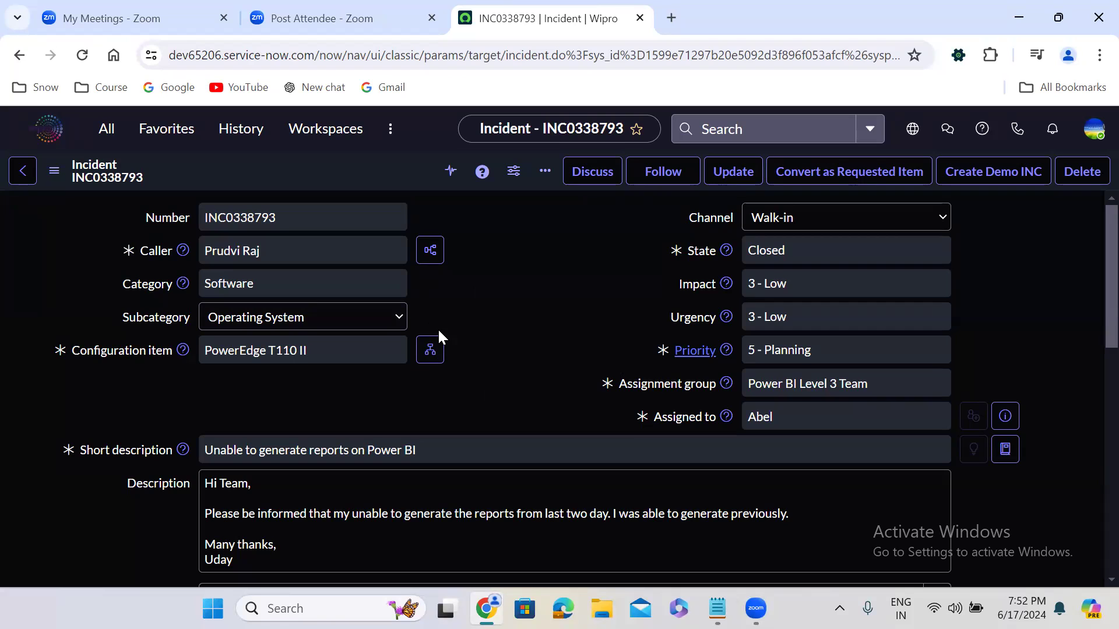
Step: Start a new incident record and open the Incident form's layout configuration, discarding the unsaved entry
left_click(113, 137)
left_click(97, 273)
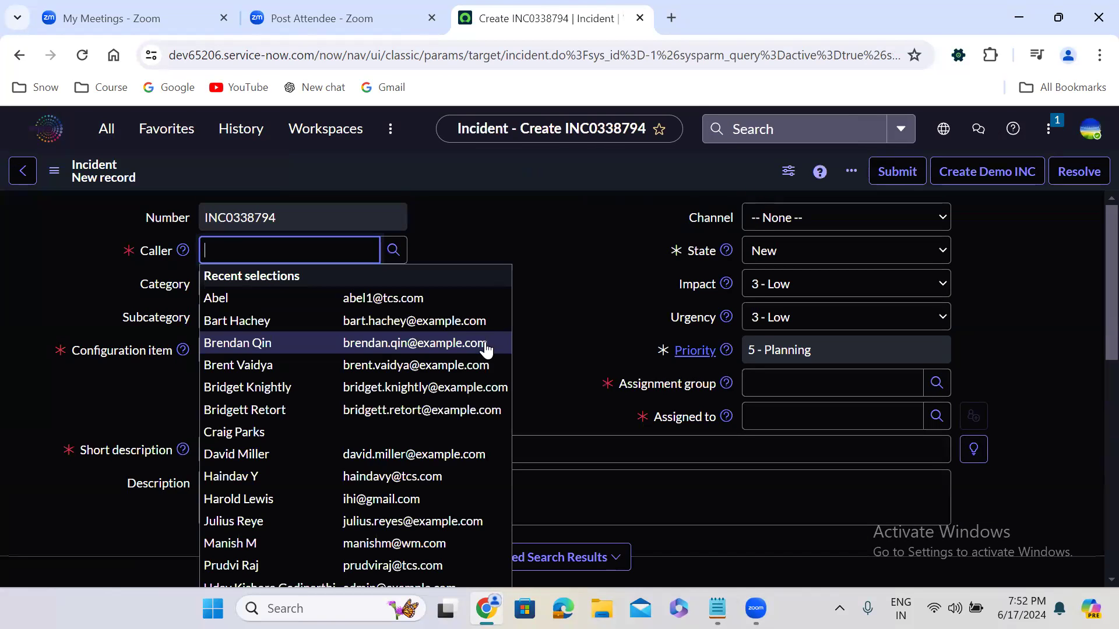
left_click(444, 320)
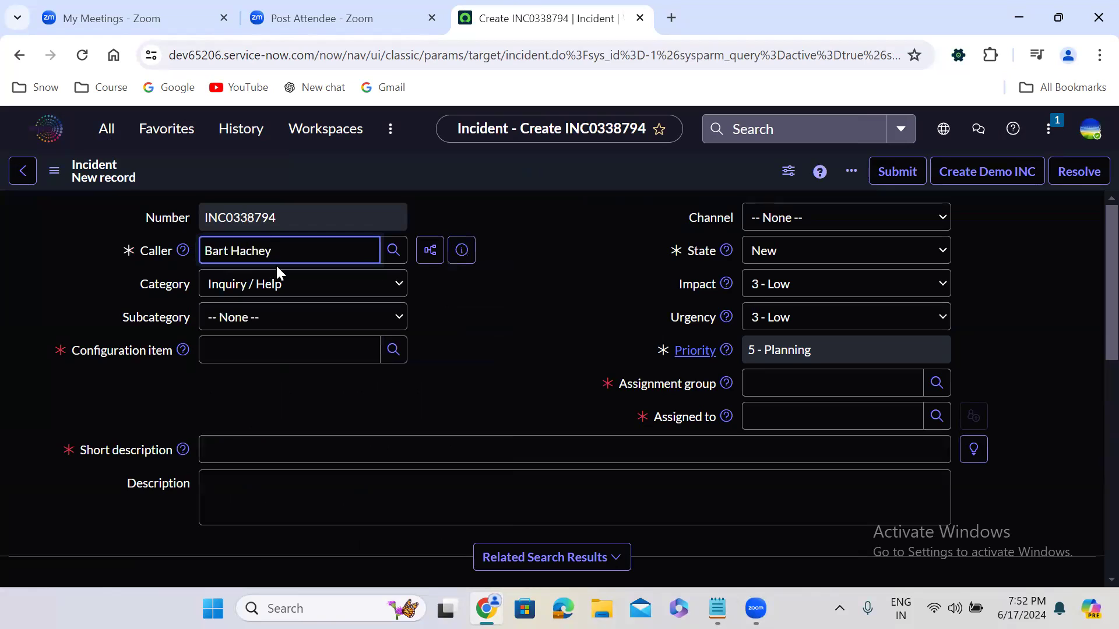
right_click(406, 169)
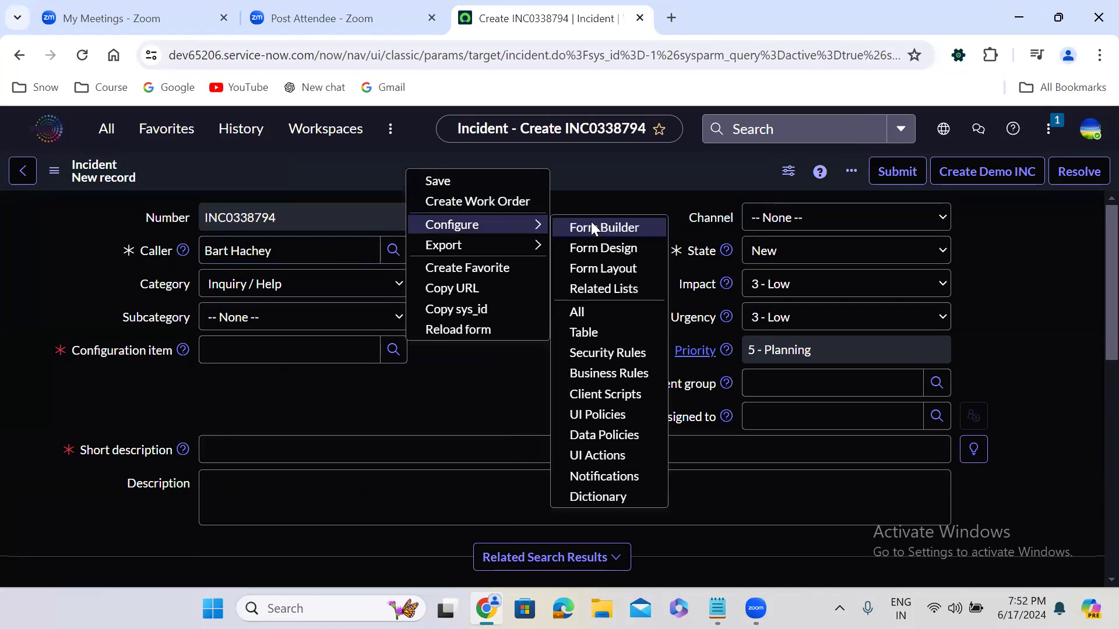
left_click(611, 267)
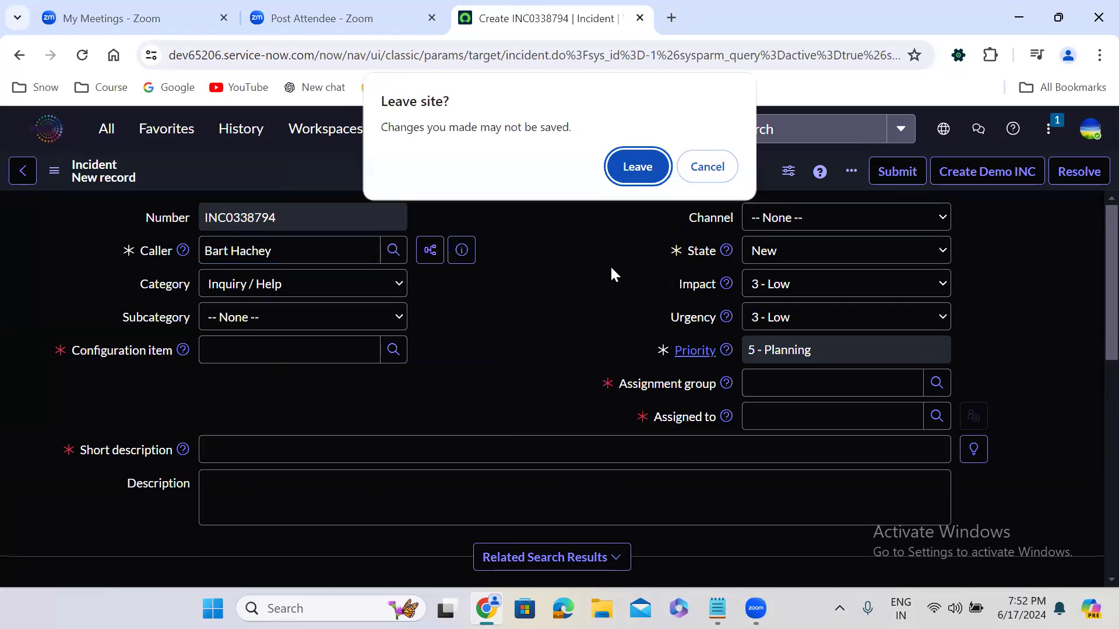
left_click(636, 173)
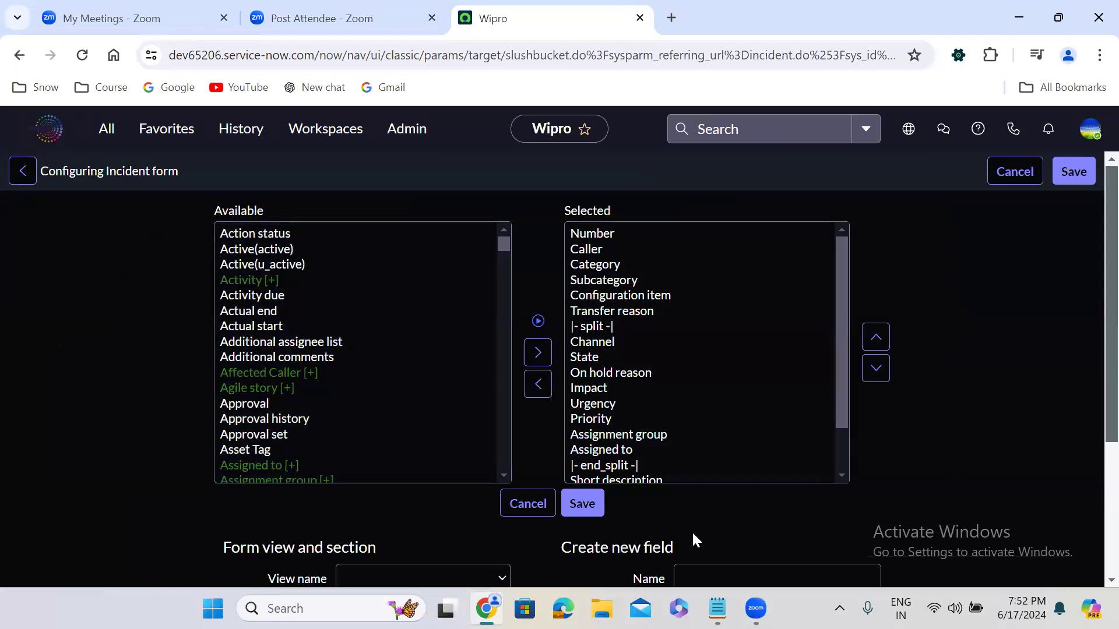
Step: Define a new field for the Incident form named "Affected Caller" with the type Reference
scroll(691, 530, "down", 4)
left_click(685, 370)
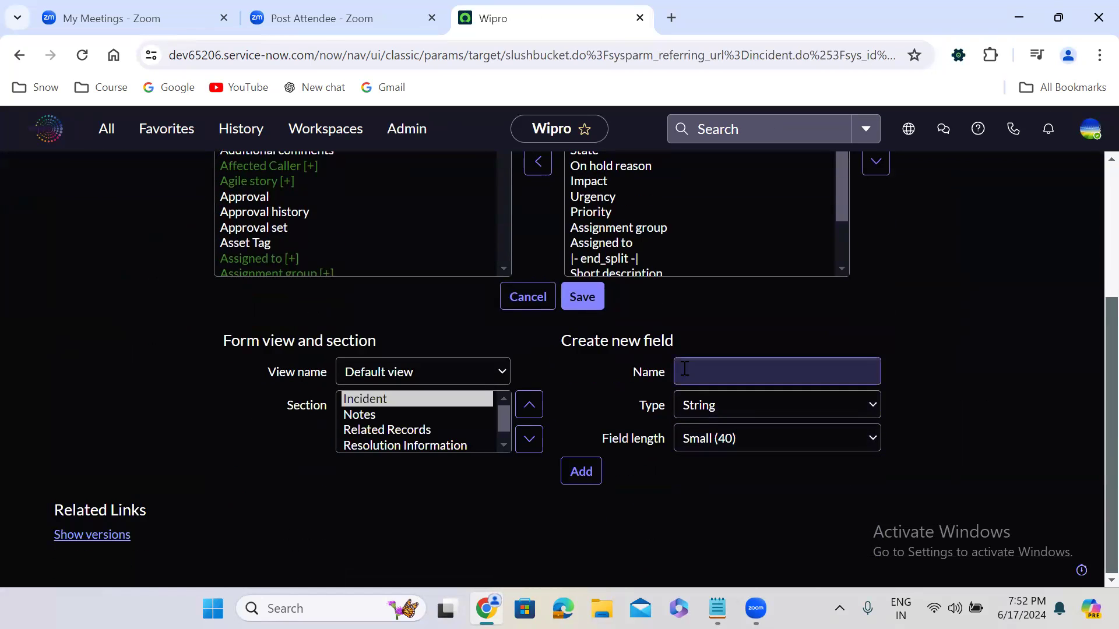
type("Aff")
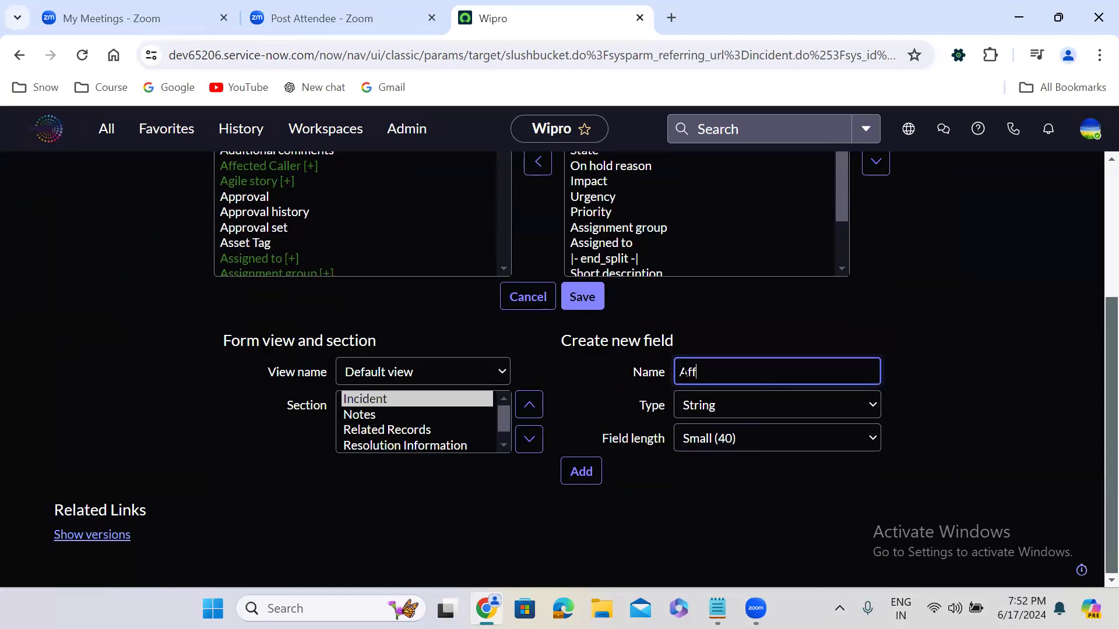
type("ected Caller")
left_click(719, 411)
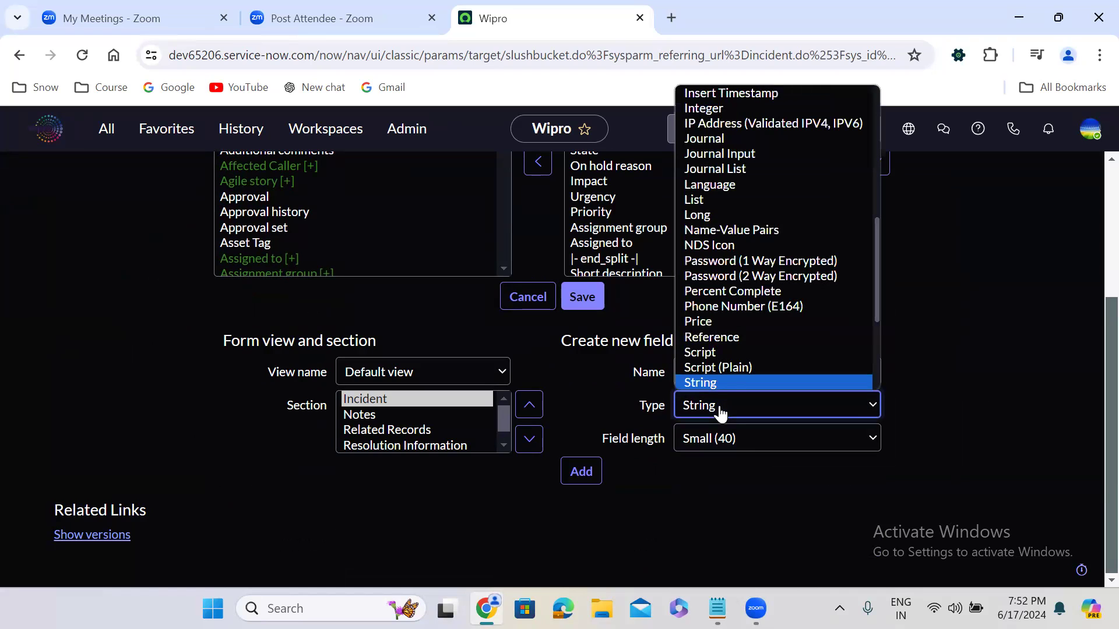
key("r")
key("Return")
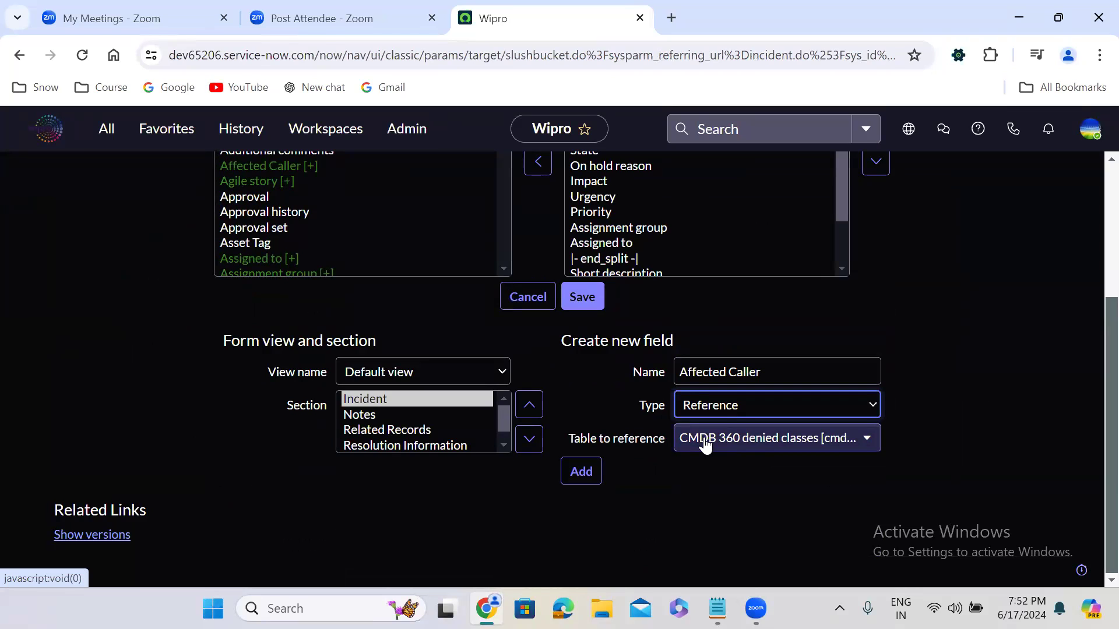
Step: Set User [sys_user] as the table the new field references and add the field to the form
left_click(756, 439)
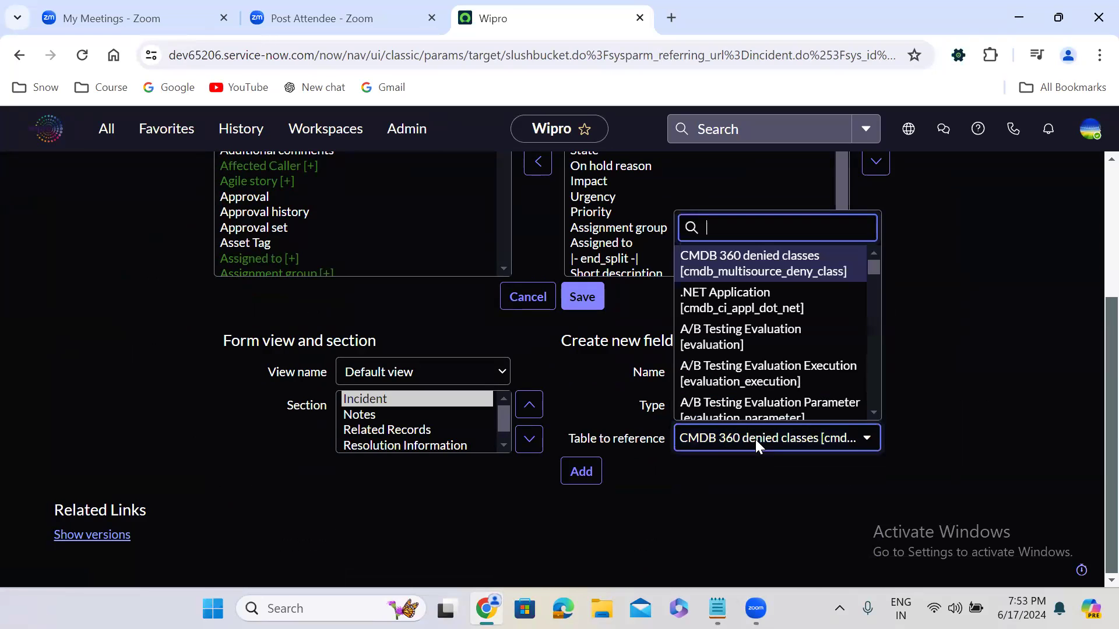
type("sys_")
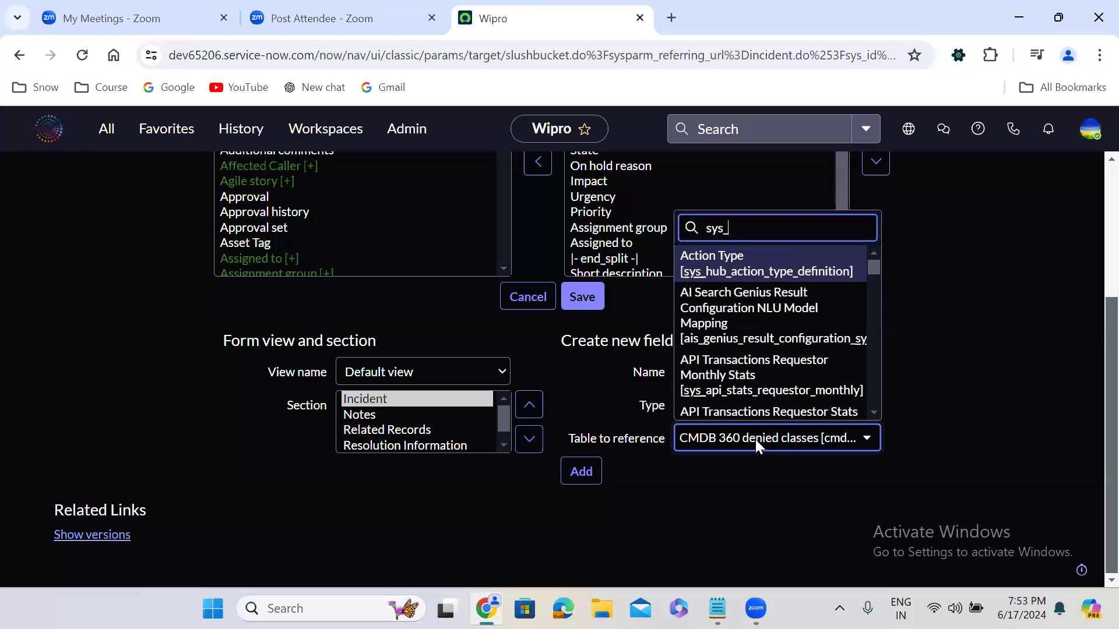
type("user")
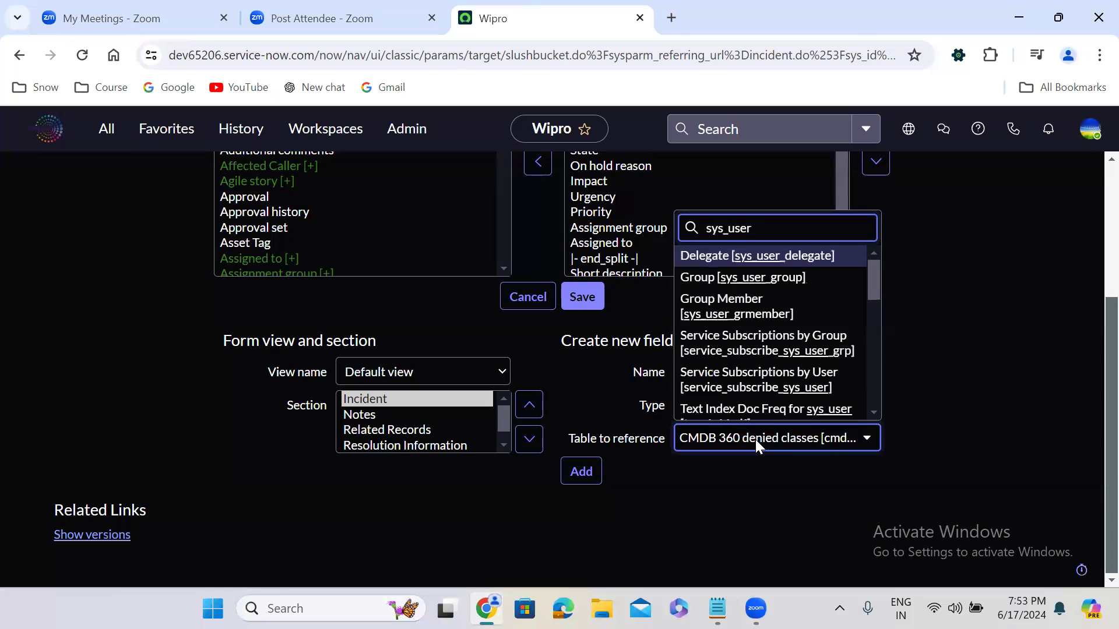
type("]")
key("Down")
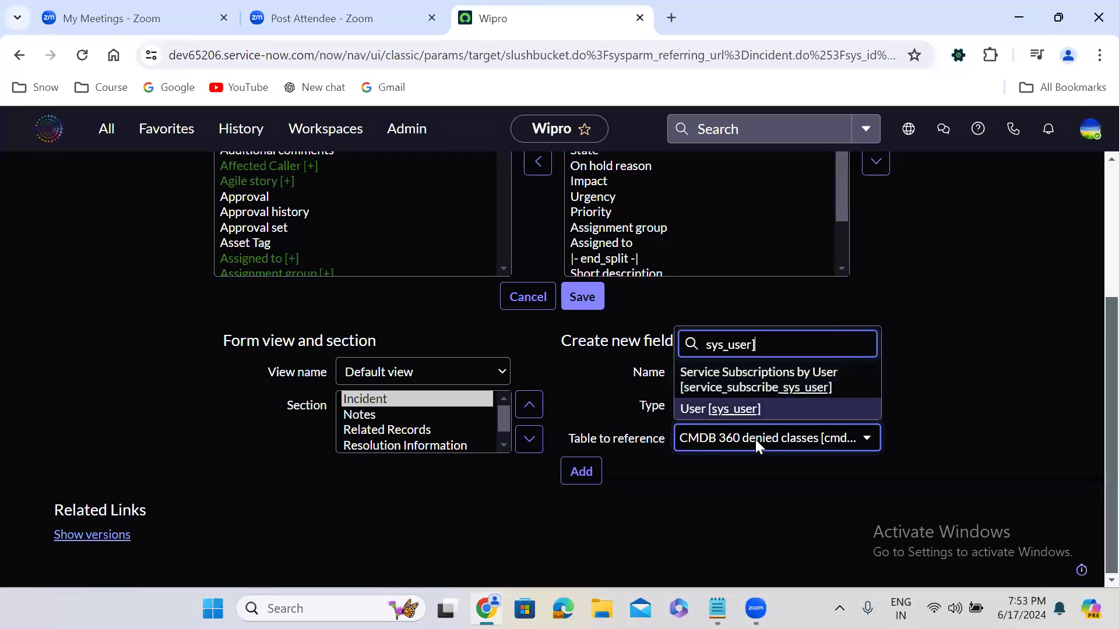
key("Return")
left_click(582, 471)
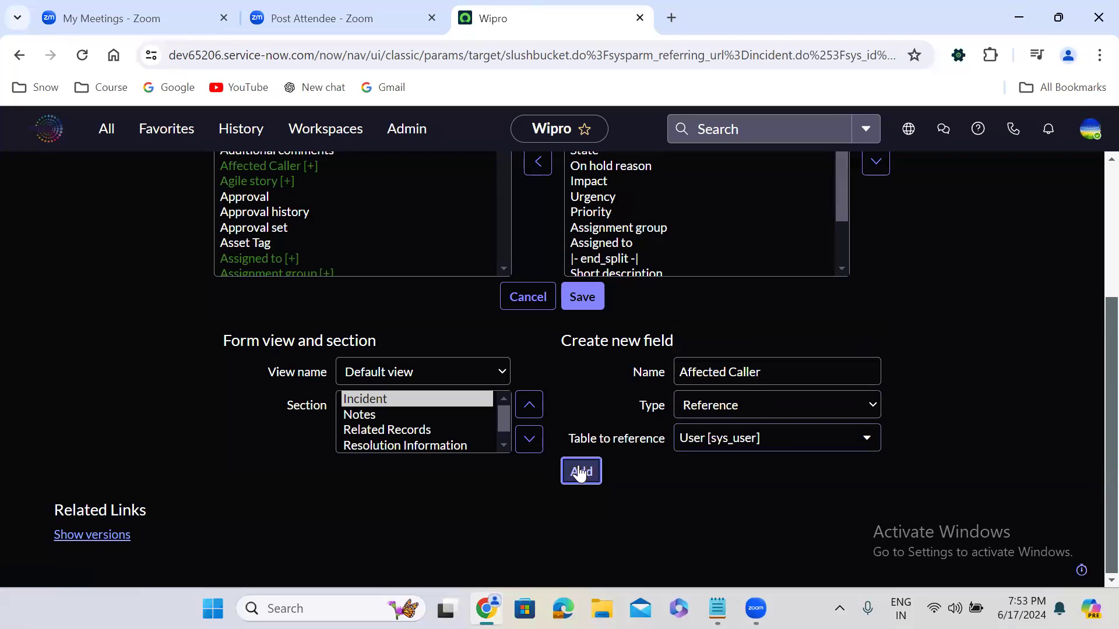
Step: Move the Affected Caller field up the selected fields so it sits directly below Caller
scroll(841, 260, "up", 2)
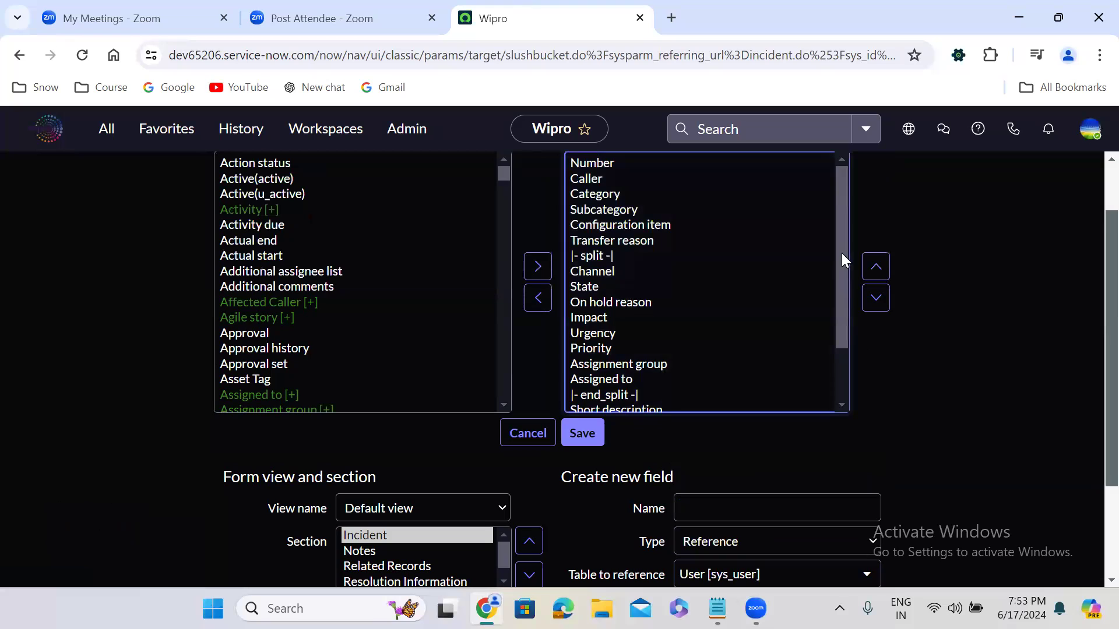
scroll(841, 376, "down", 2)
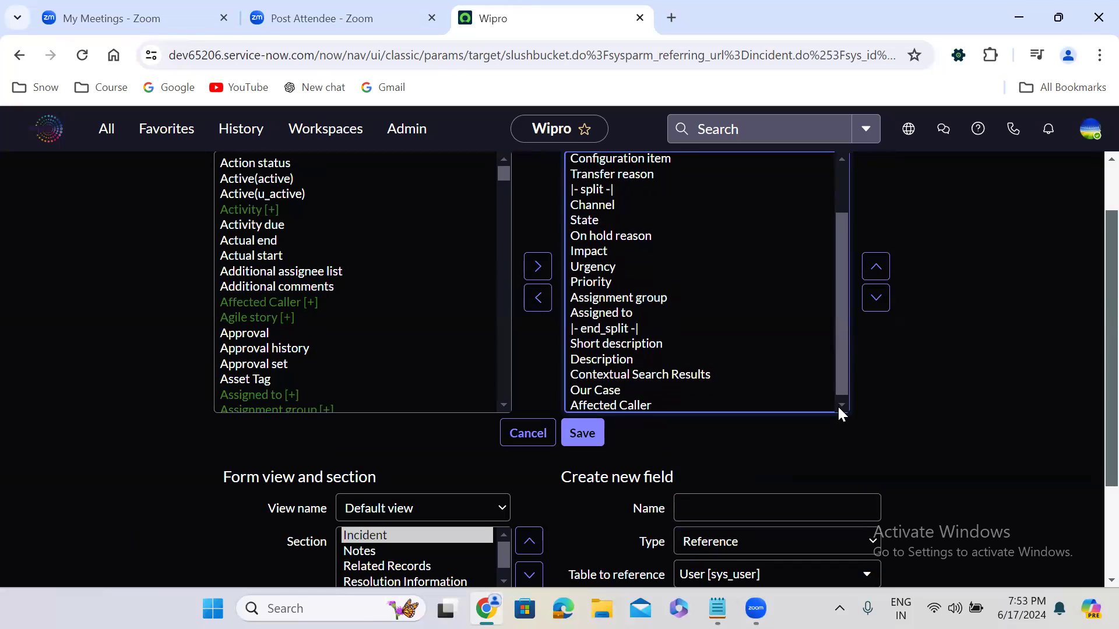
left_click(841, 407)
left_click(635, 402)
left_click(887, 272)
double_click(887, 272)
triple_click(888, 272)
triple_click(887, 272)
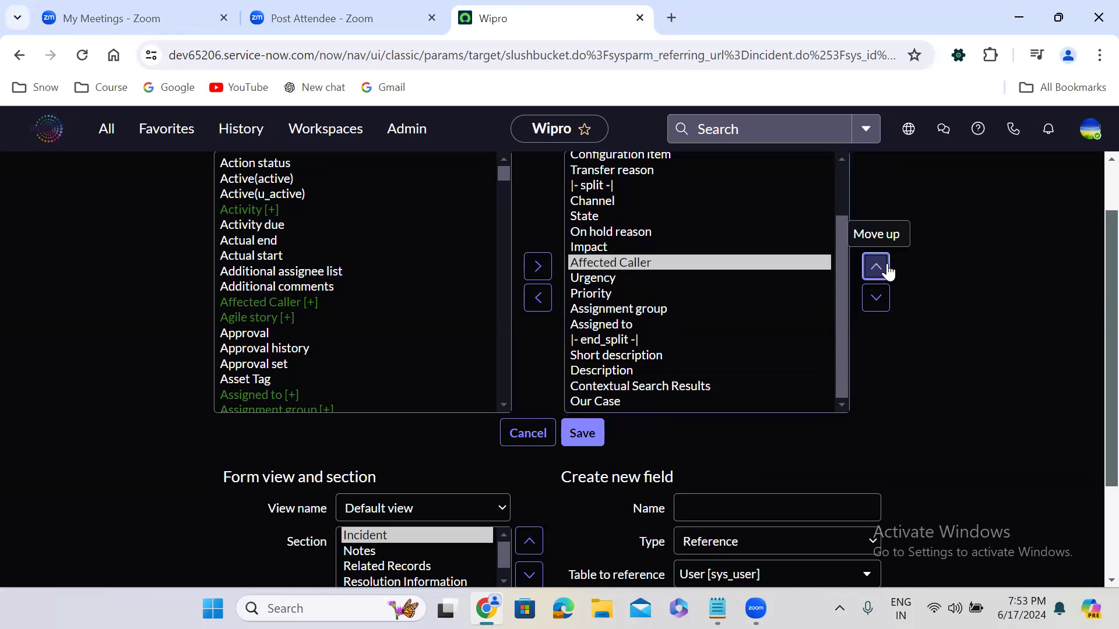
left_click(887, 268)
left_click(887, 268)
left_click(887, 268)
left_click(887, 269)
left_click(887, 268)
left_click(887, 268)
left_click(887, 268)
left_click(887, 268)
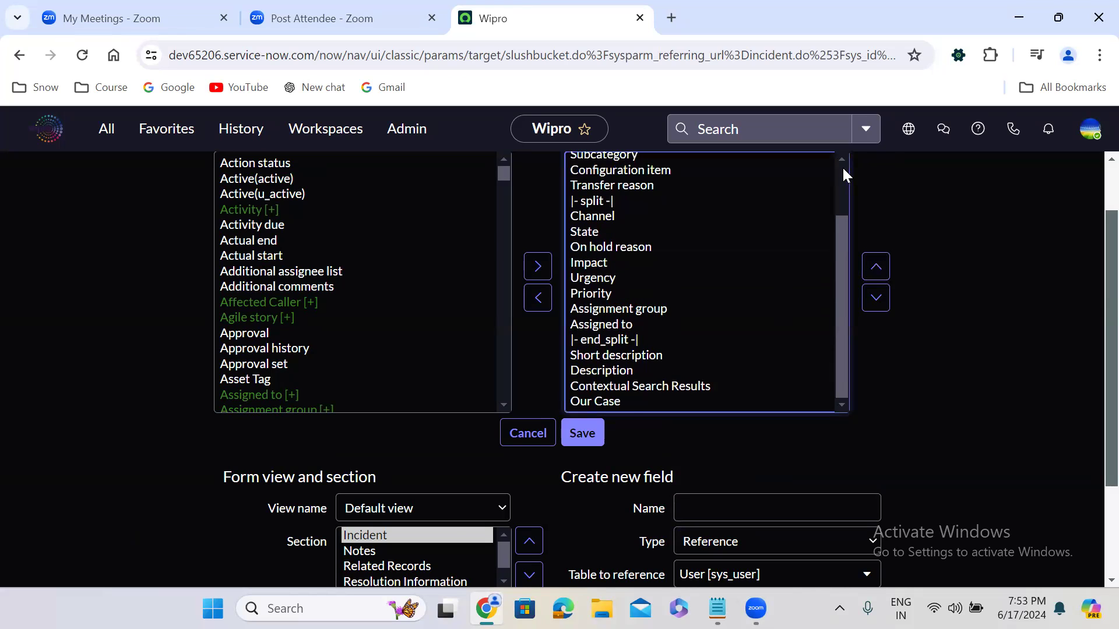
left_click(843, 169)
left_click(876, 270)
left_click(876, 269)
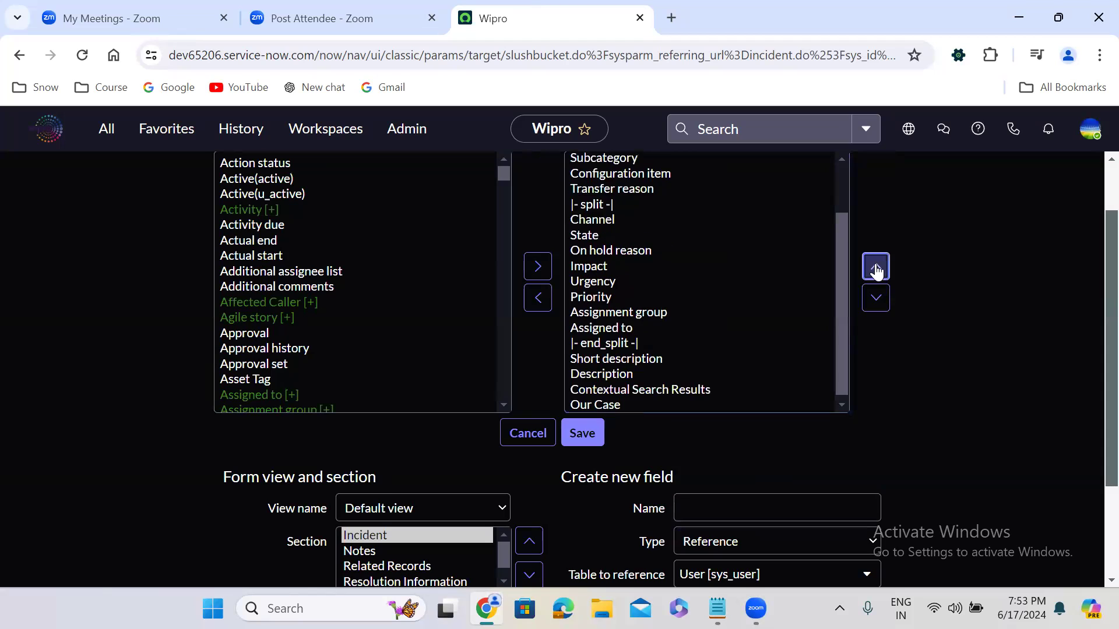
left_click(841, 170)
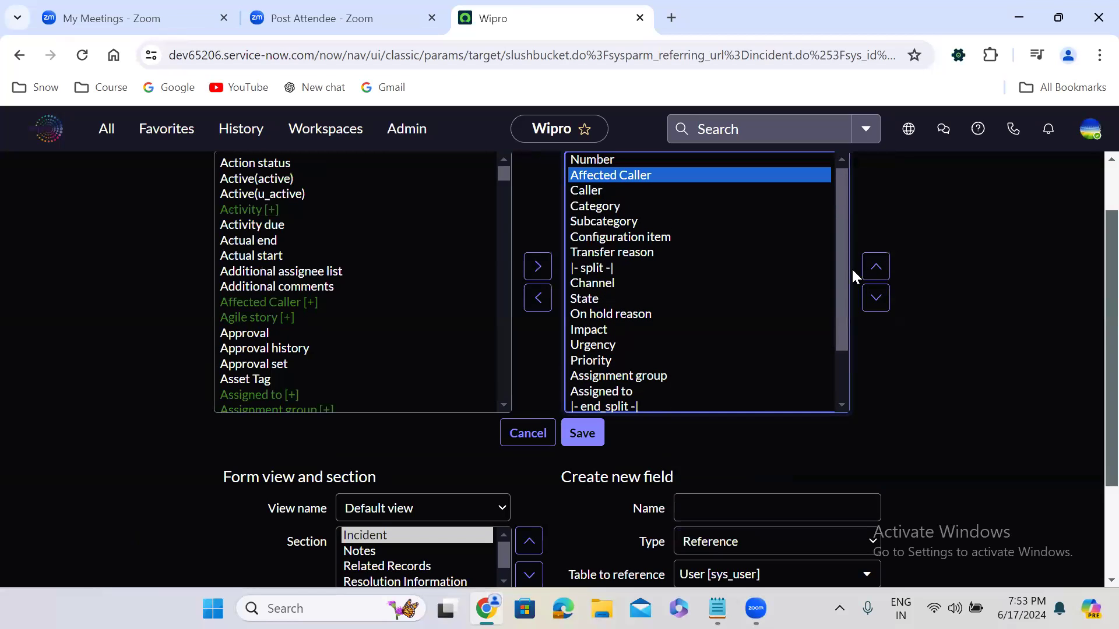
left_click(876, 297)
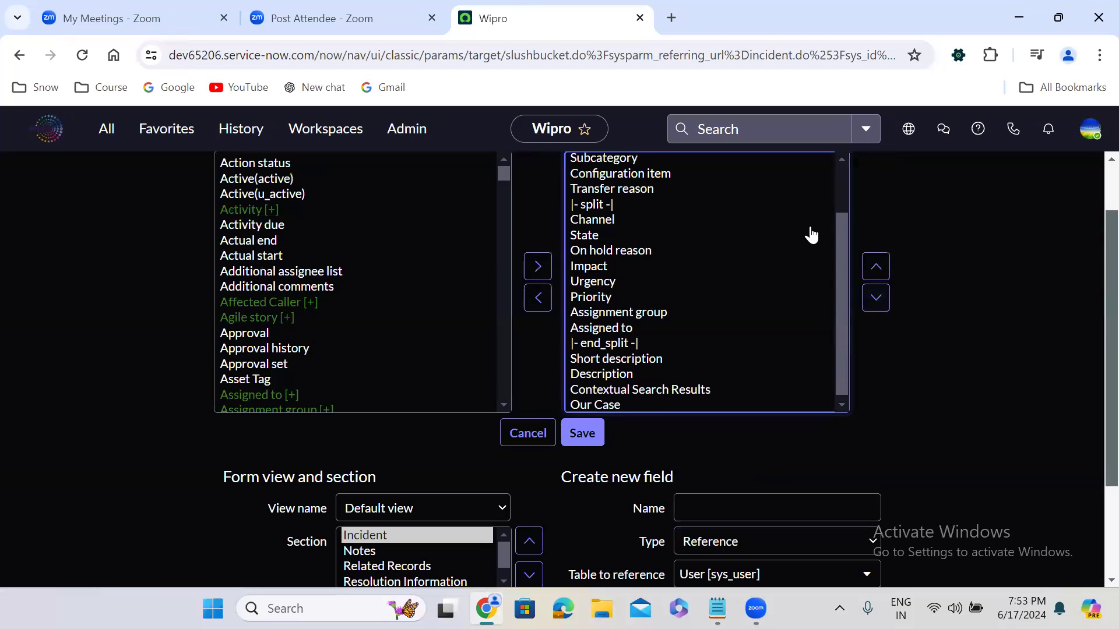
left_click(841, 178)
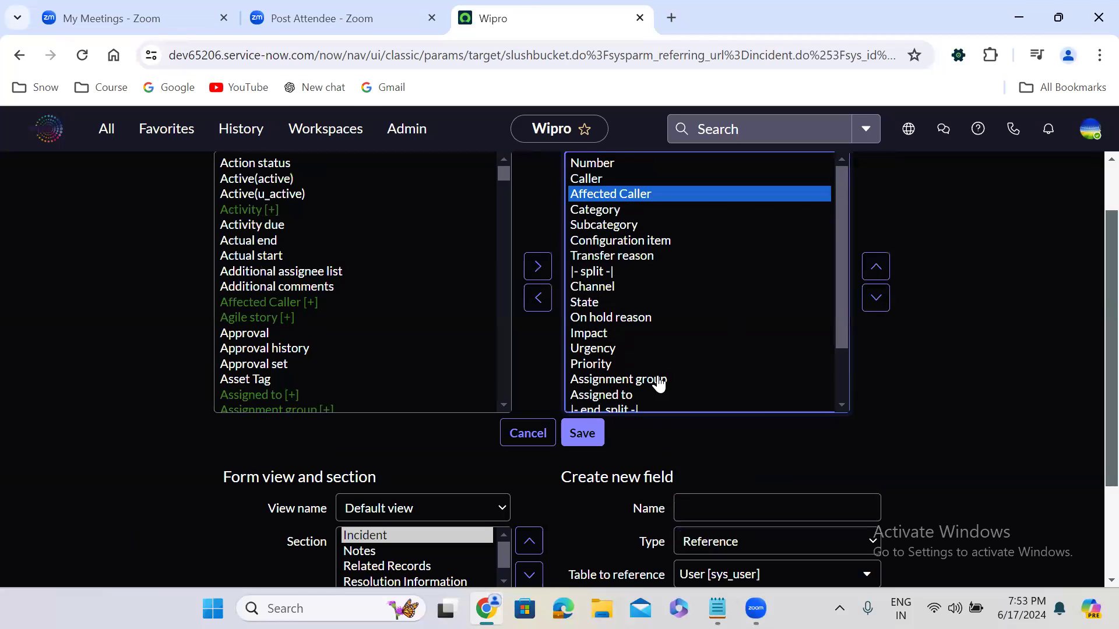
Step: Save the Incident form layout and return to the new incident record
left_click(584, 435)
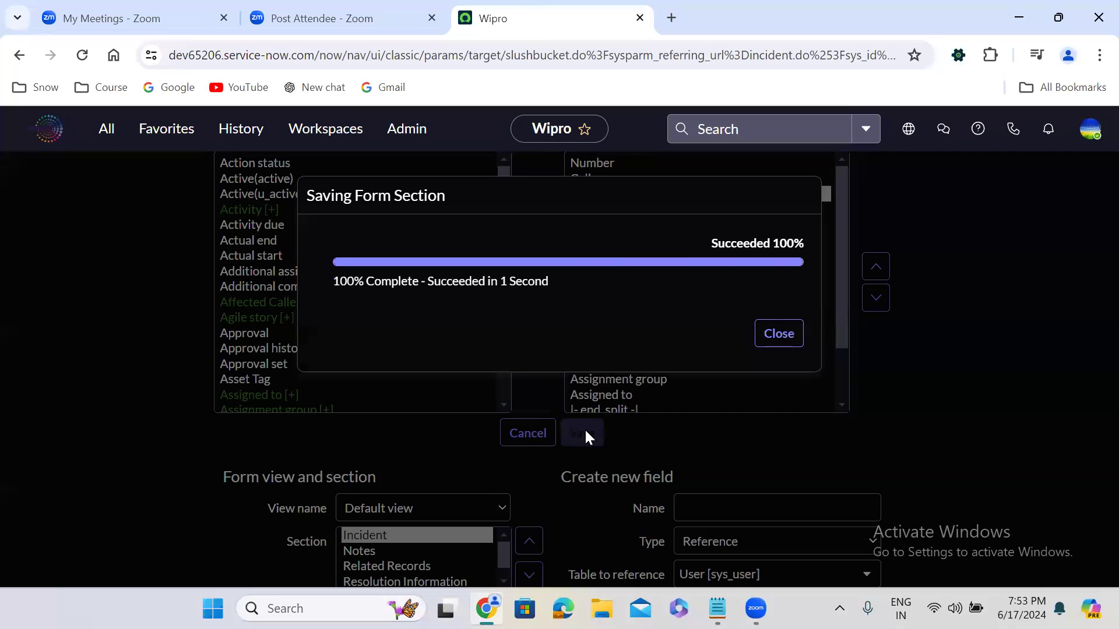
left_click(779, 340)
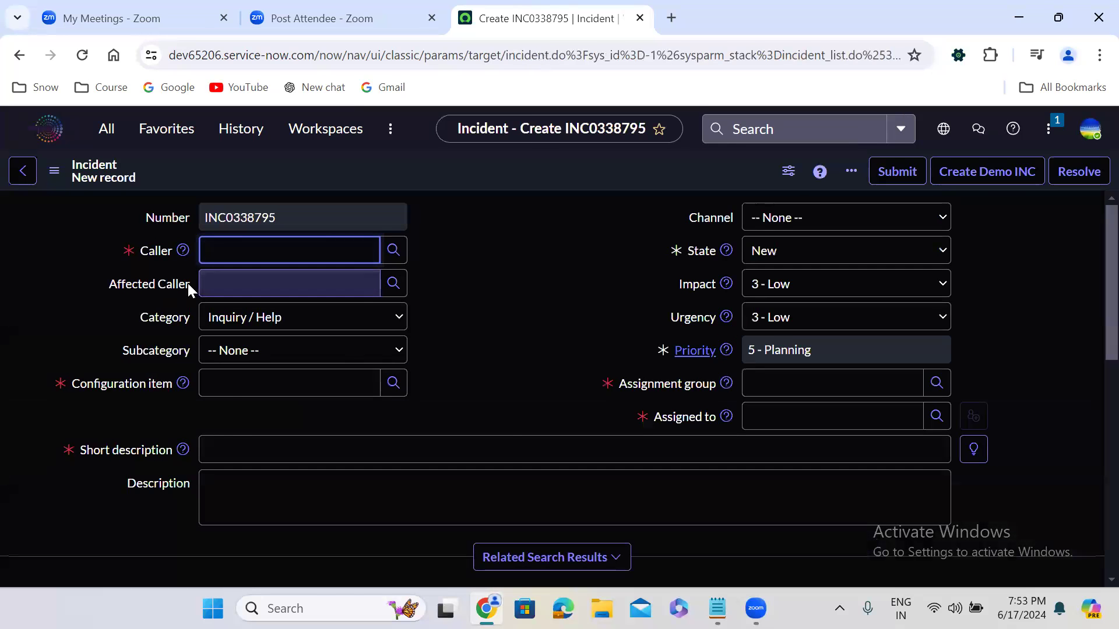
left_click(127, 263)
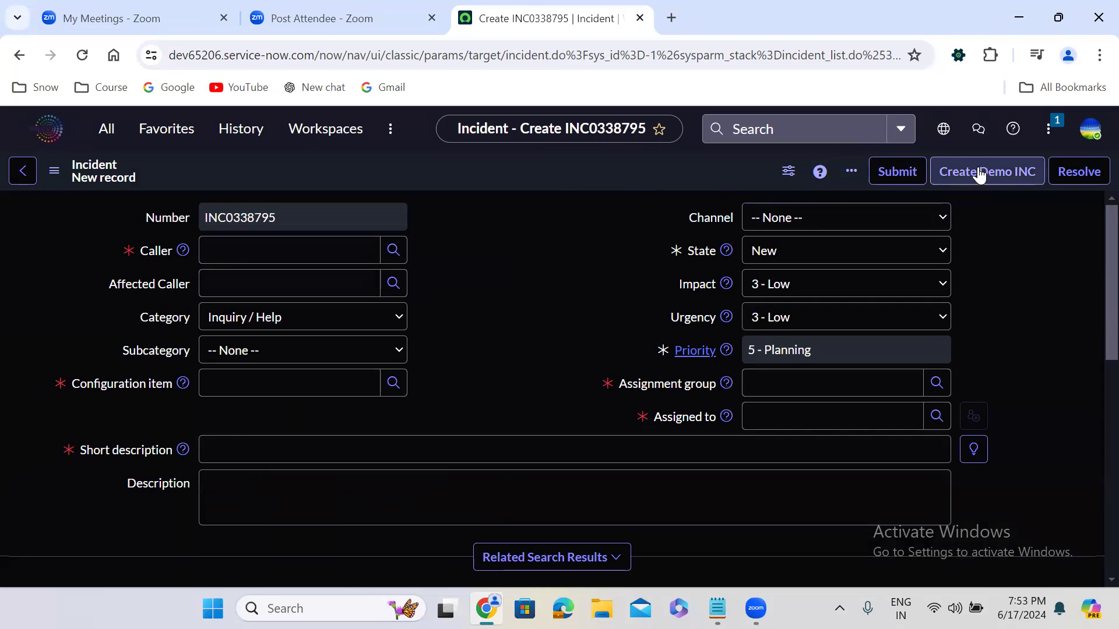
Step: Open the list of UI Actions configured for the Incident form
right_click(557, 171)
mouse_move(616, 231)
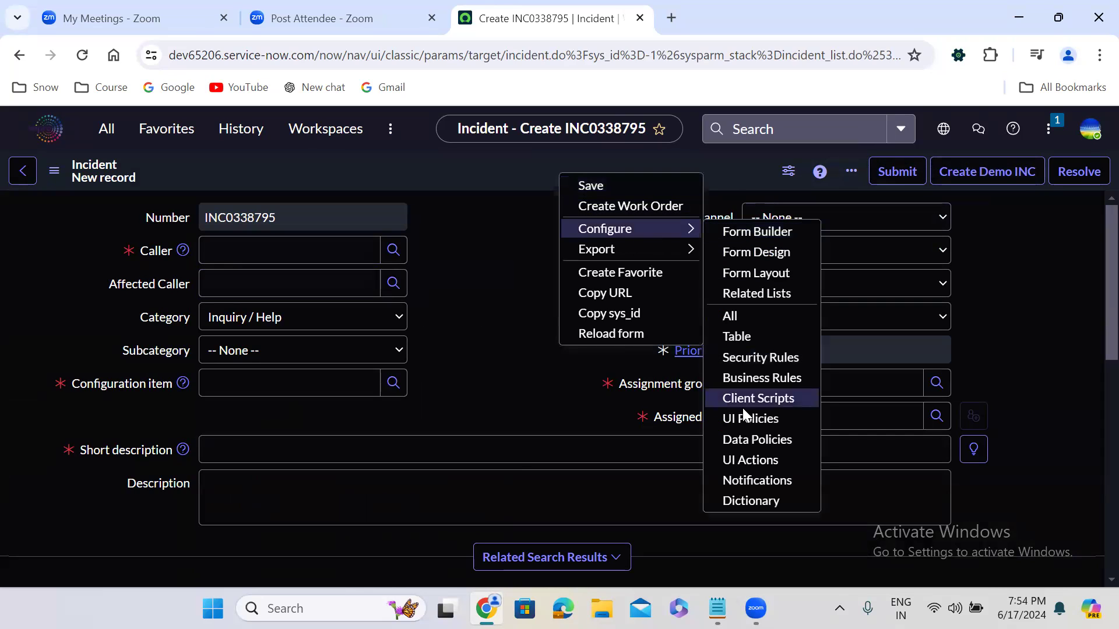
left_click(761, 462)
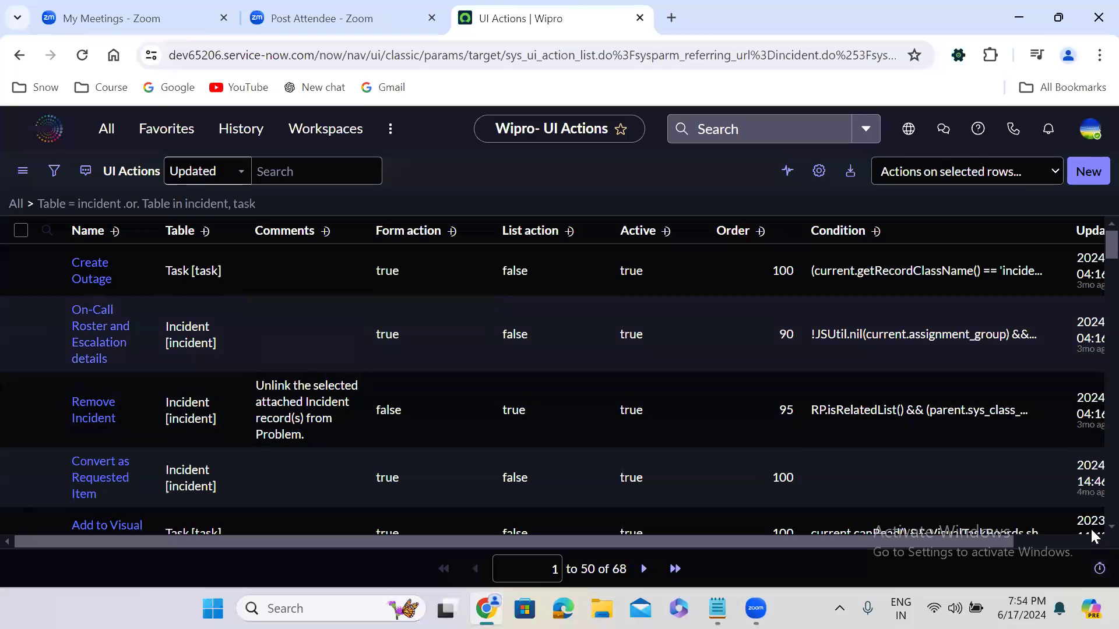
Step: Set Active to false for the Create Demo INC UI action and return to the new incident record
scroll(1091, 527, "down", 3)
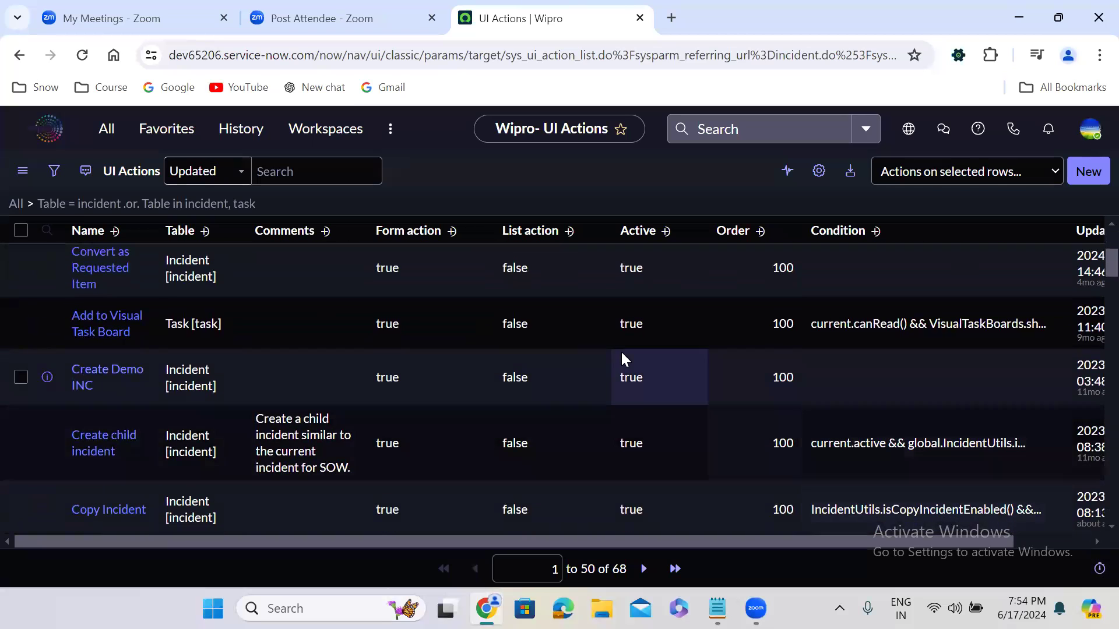
left_click(667, 390)
left_click(652, 378)
left_click(653, 406)
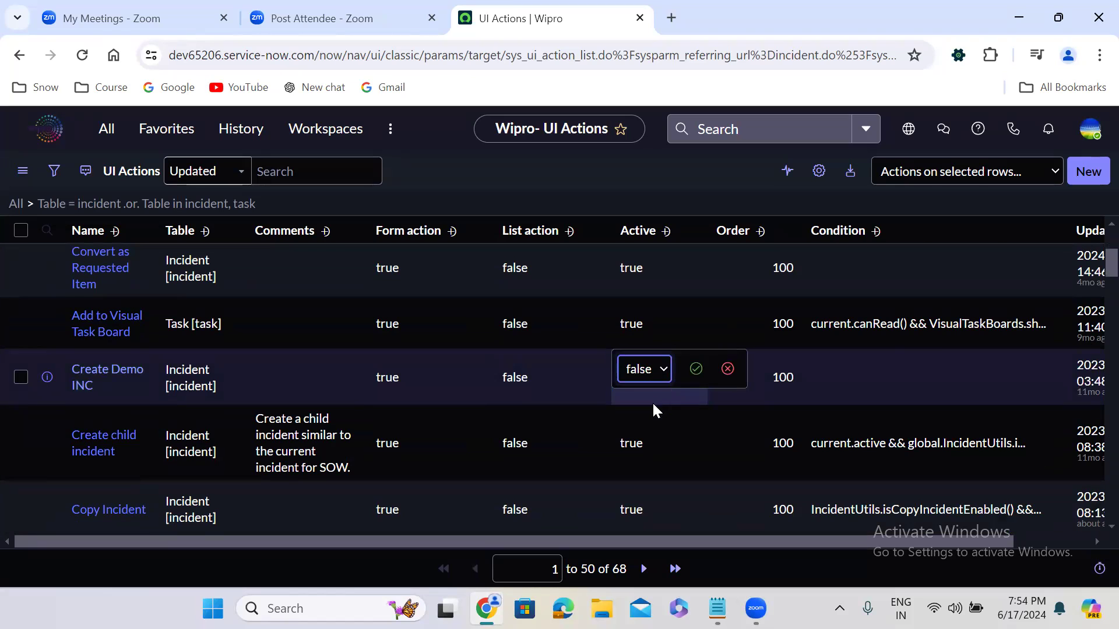
left_click(696, 369)
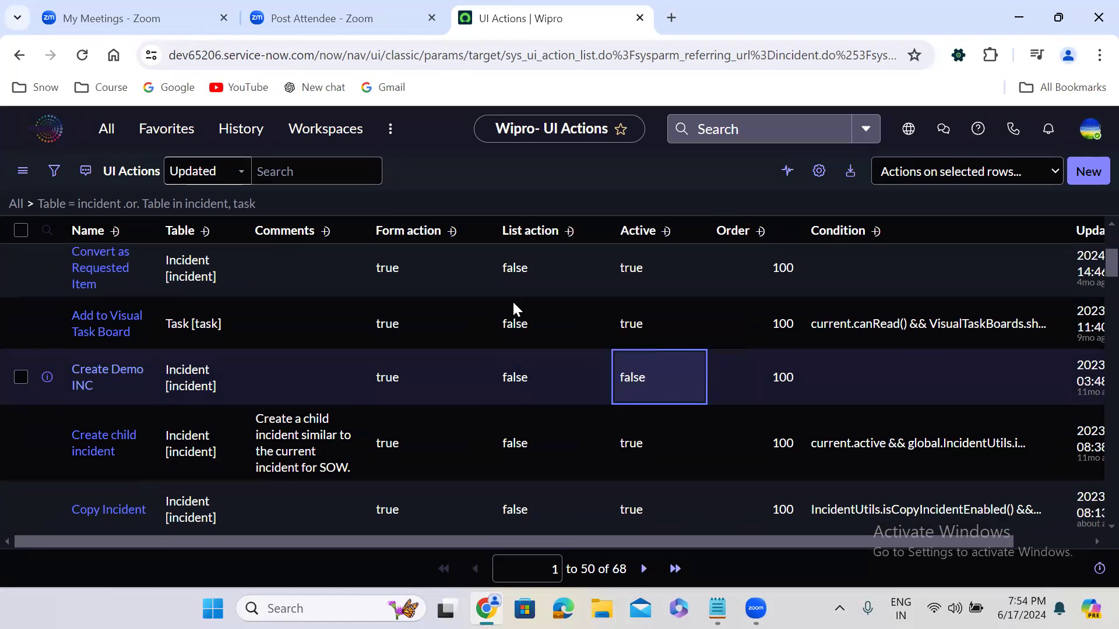
left_click(18, 56)
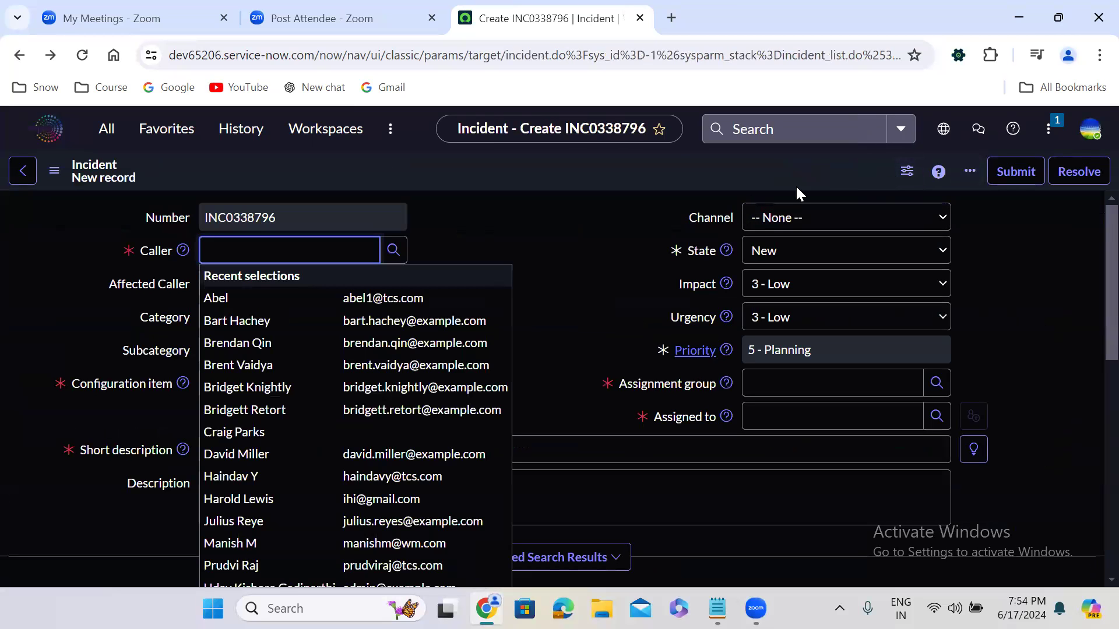
Step: Open the dictionary entry of the Assigned to field and list its Dictionary Overrides
left_click(534, 270)
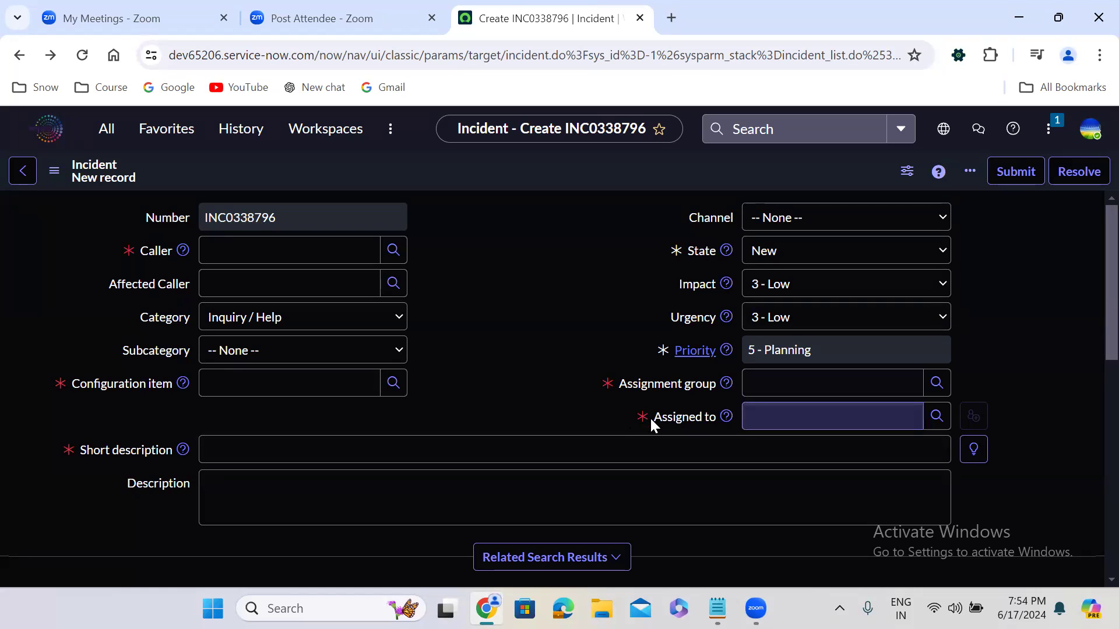
right_click(668, 421)
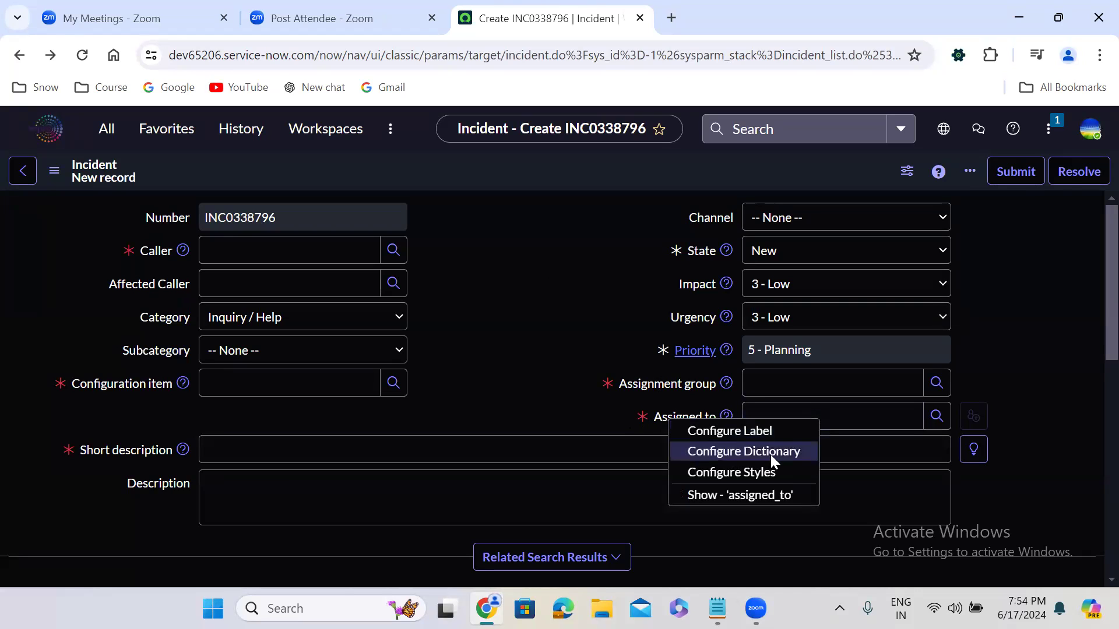
key("Escape")
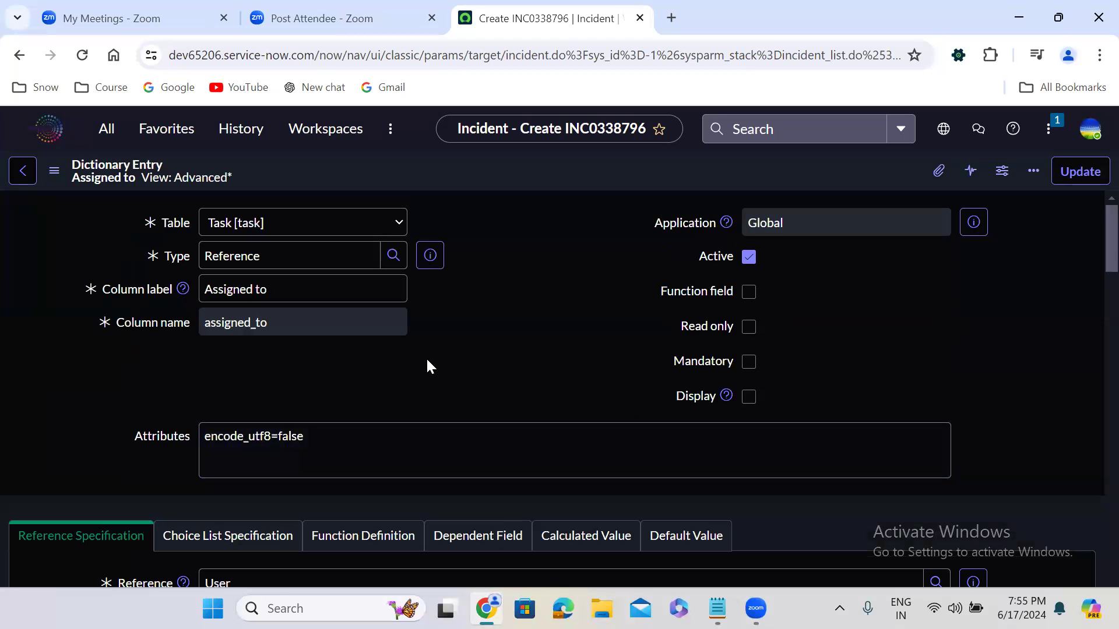
scroll(427, 366, "down", 10)
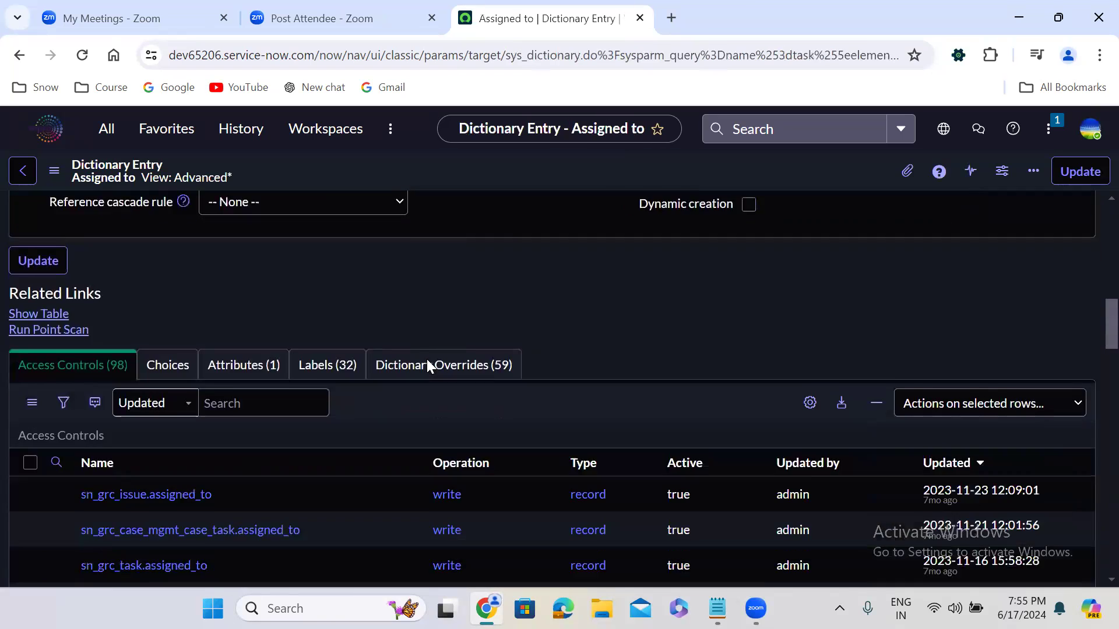
left_click(418, 332)
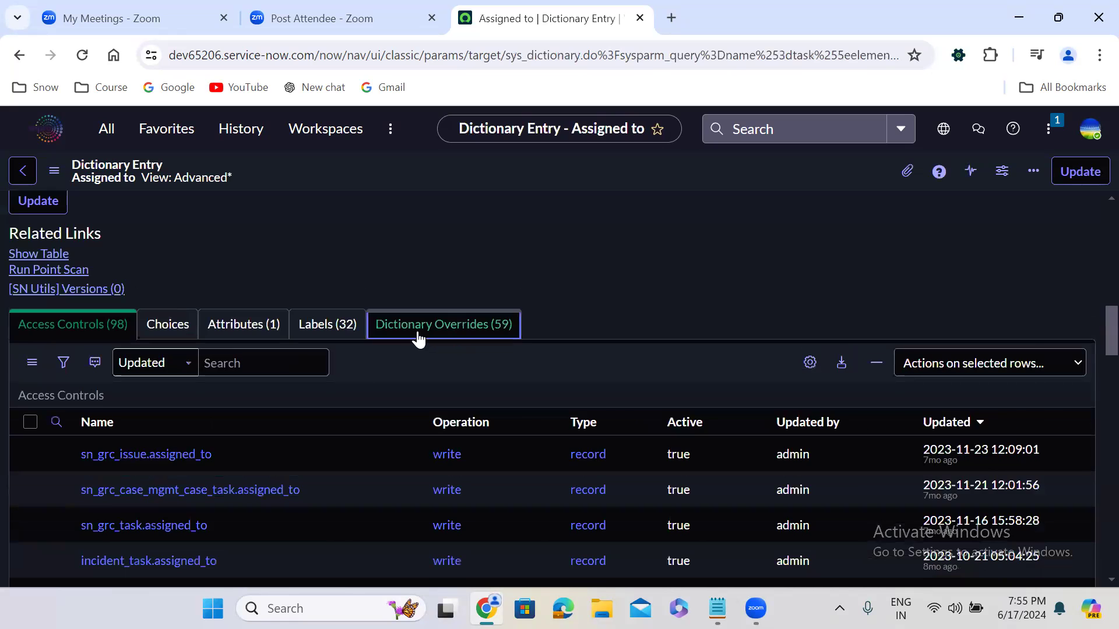
scroll(418, 257, "down", 4)
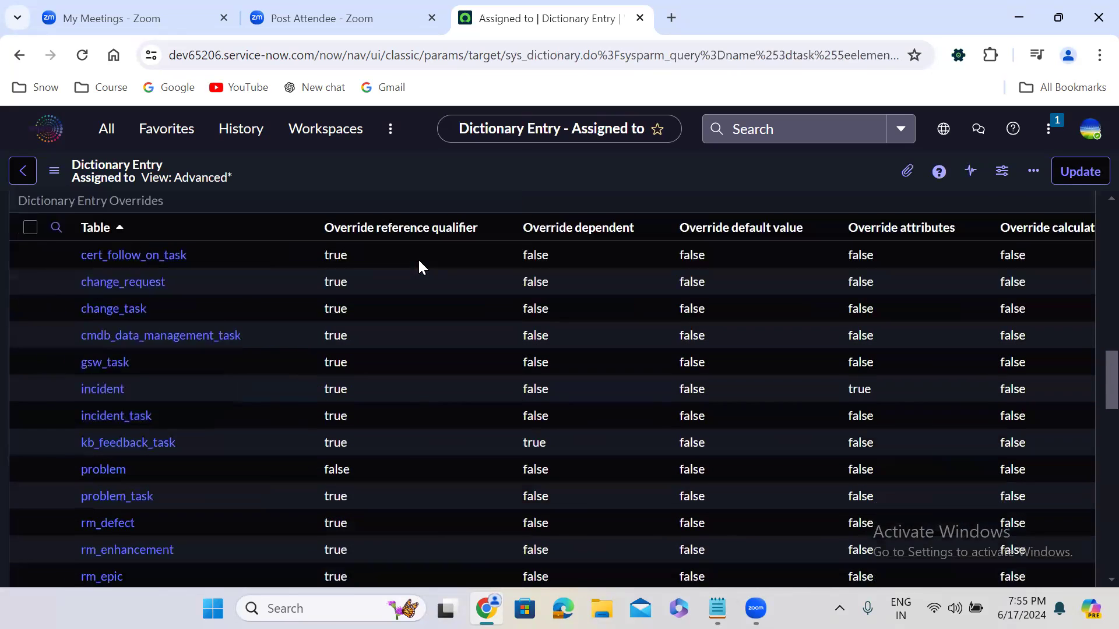
Step: Open the incident table's override of the Assigned to field in a new browser tab and switch to it
right_click(57, 373)
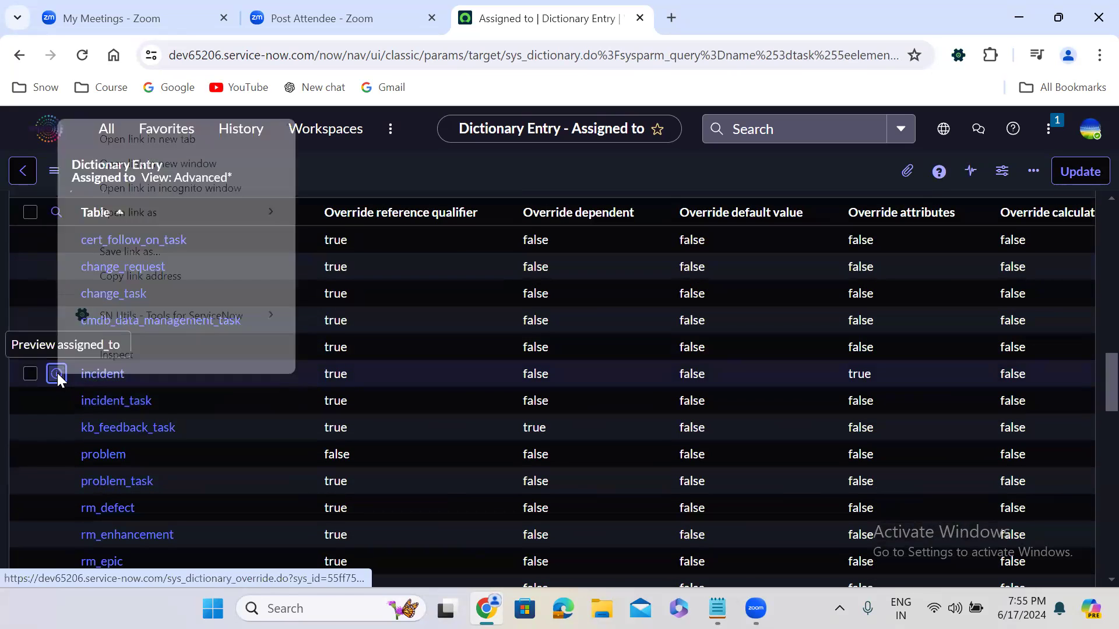
left_click(210, 140)
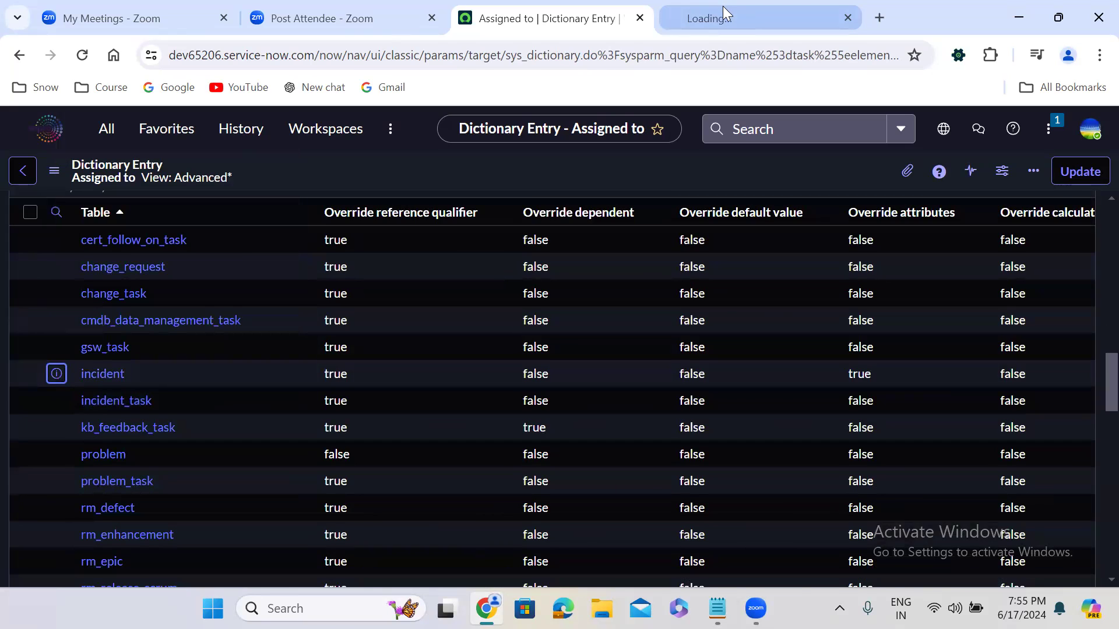
left_click(723, 7)
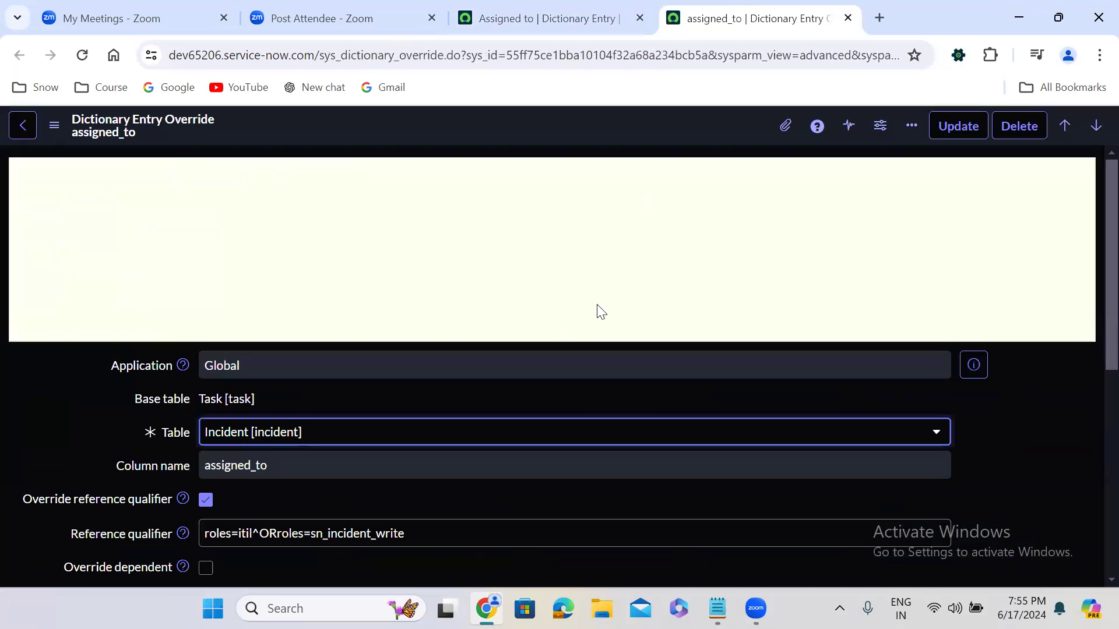
Step: Turn off Override mandatory in the incident override for assigned_to and save the record
left_click(453, 316)
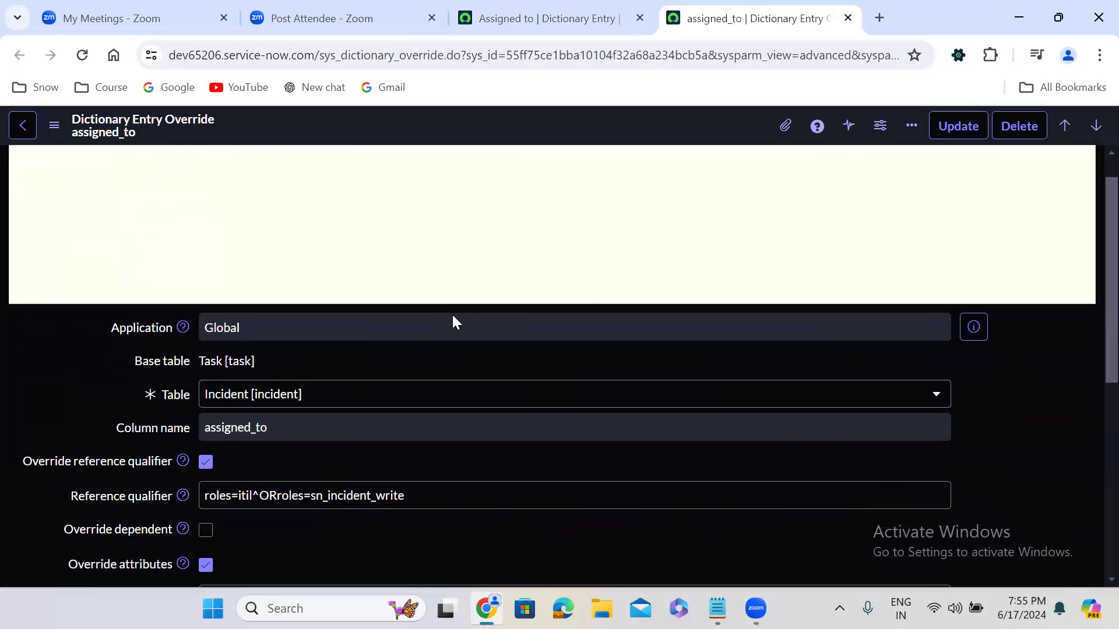
scroll(452, 321, "down", 6)
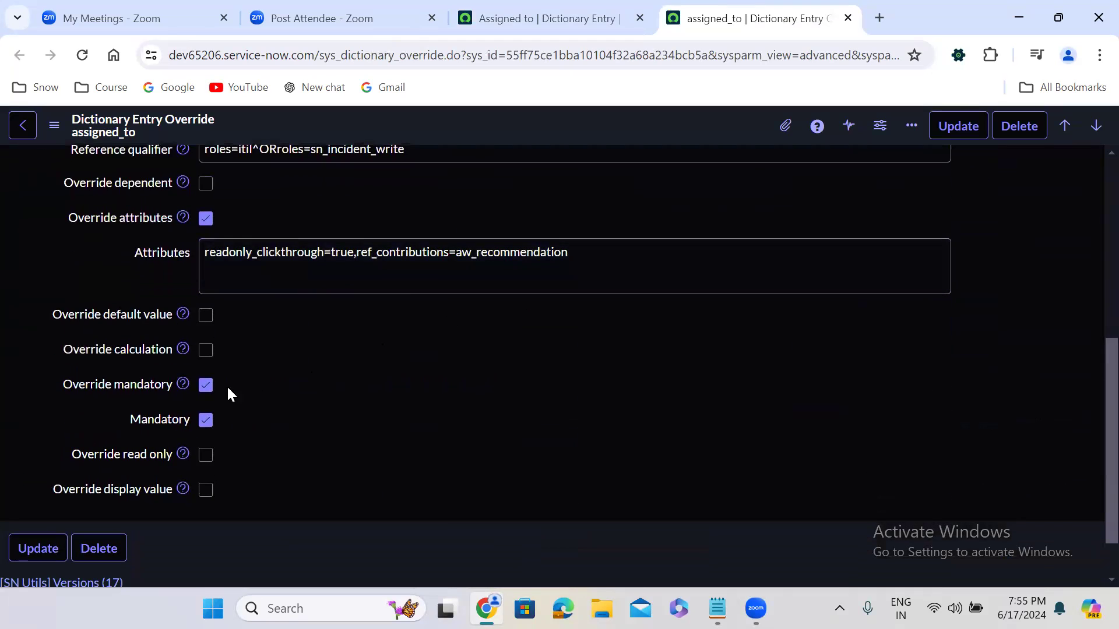
left_click(205, 386)
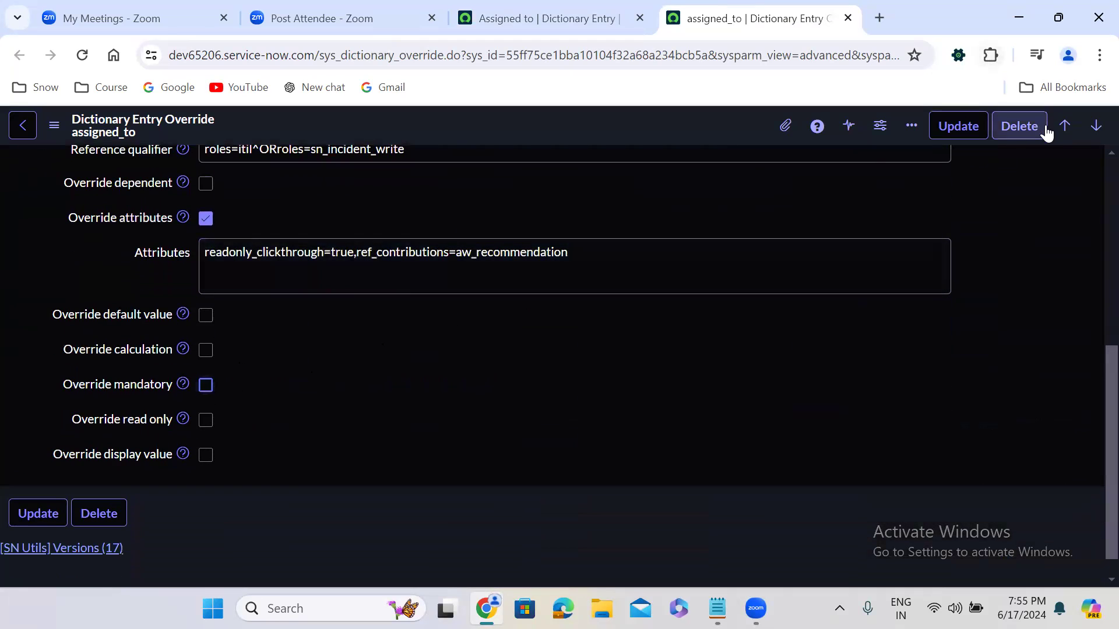
right_click(669, 127)
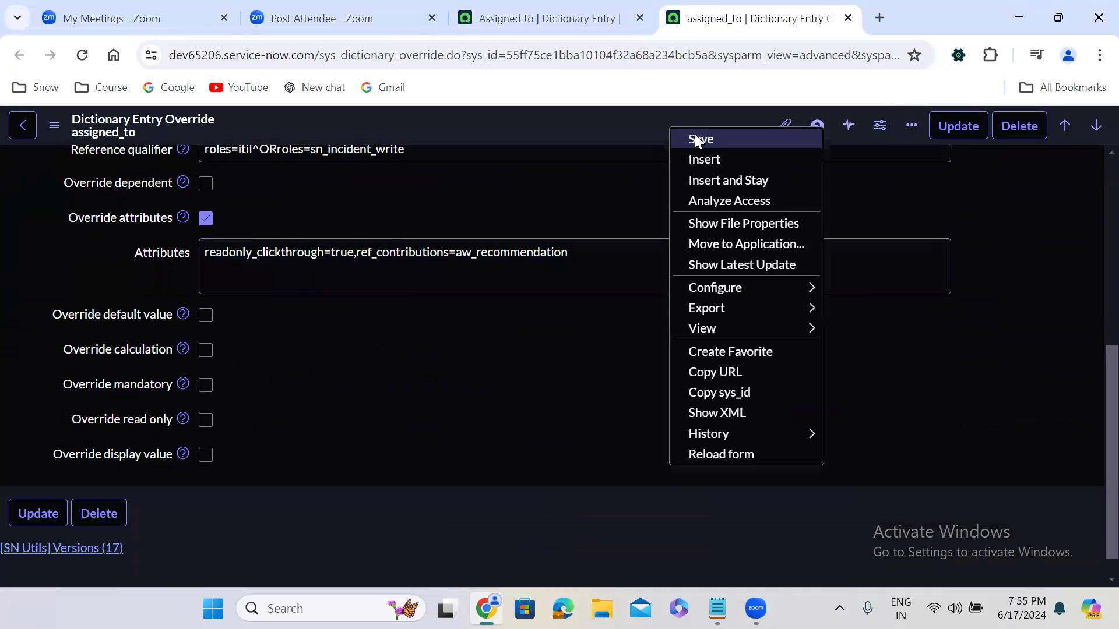
left_click(704, 139)
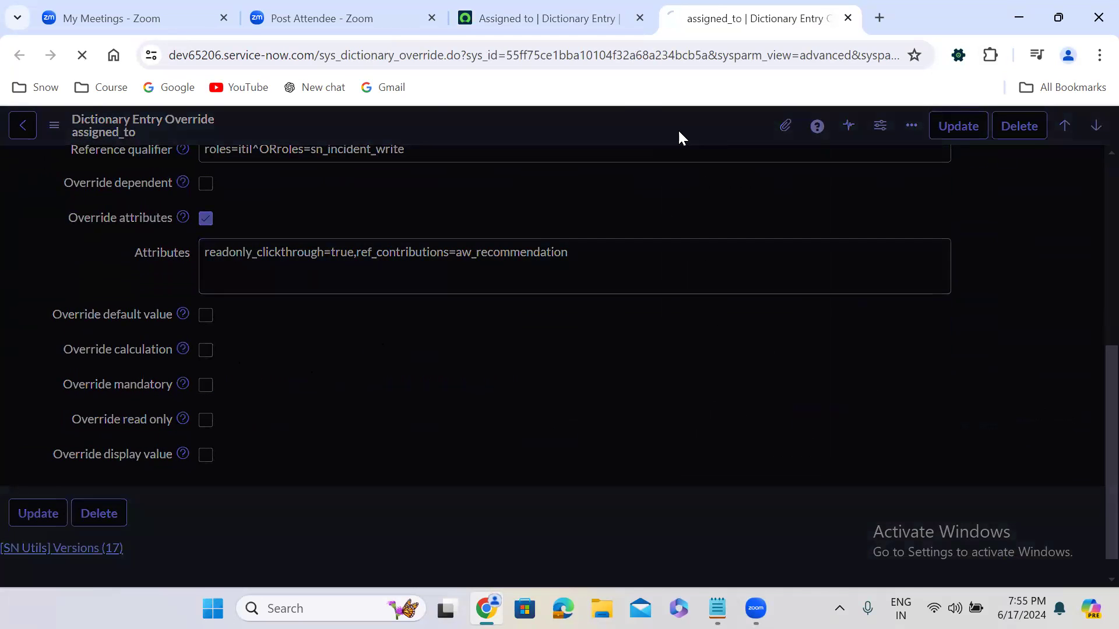
Step: Return from the Assigned to dictionary entry to the new incident form in the original browser tab
left_click(514, 16)
left_click(12, 56)
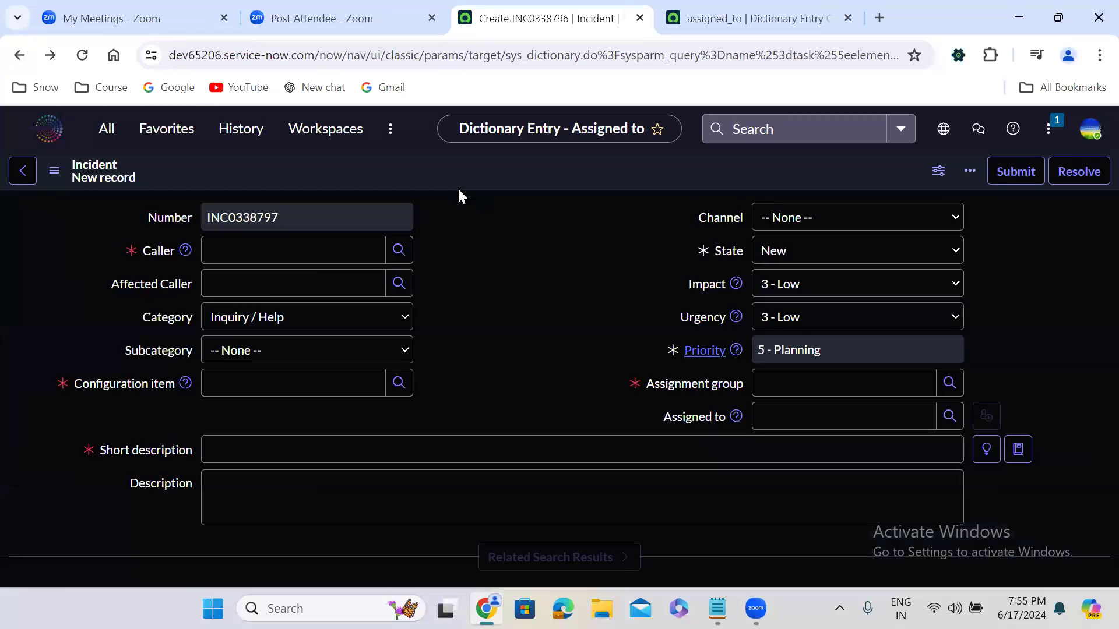
left_click(526, 366)
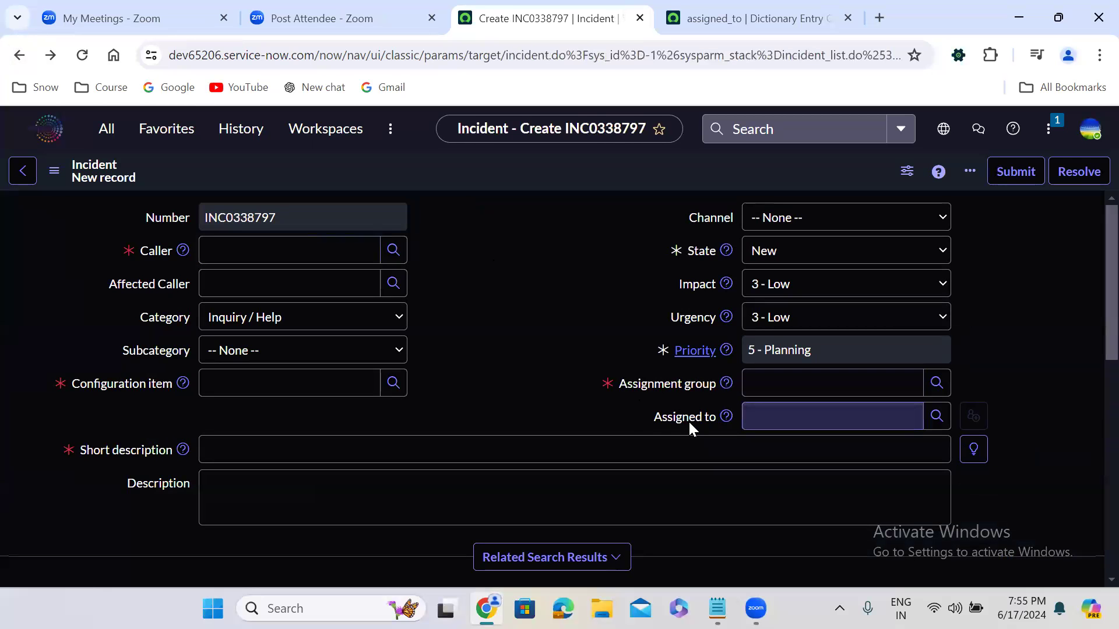
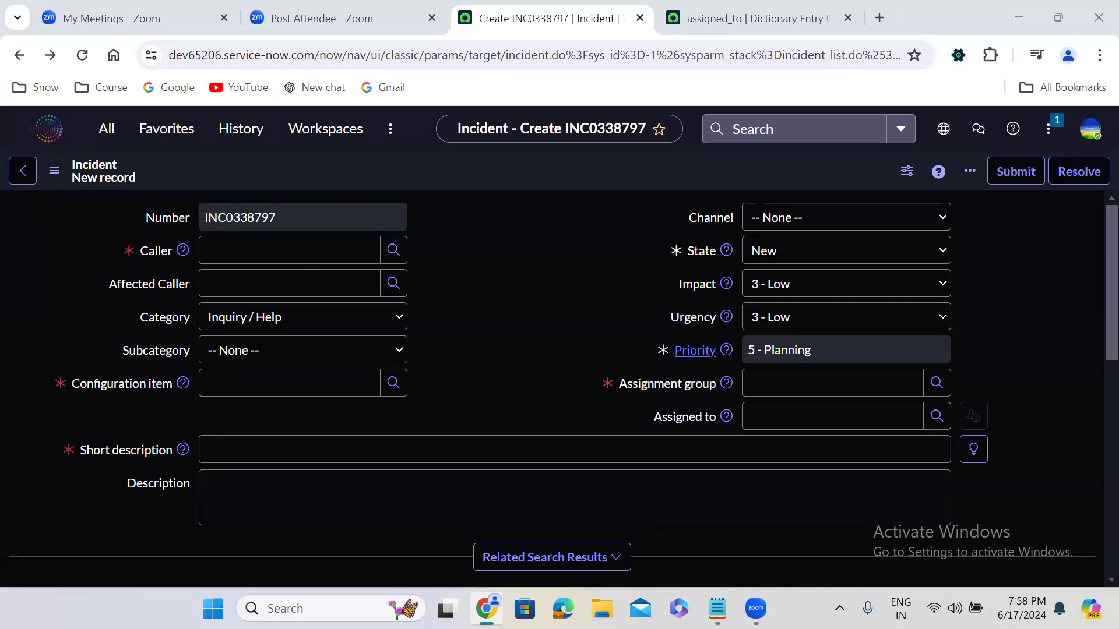
Step: Switch to the Notepad notes and add the heading "Problem Management:" below the incident answer, copying it from the title line
key("alt+Tab")
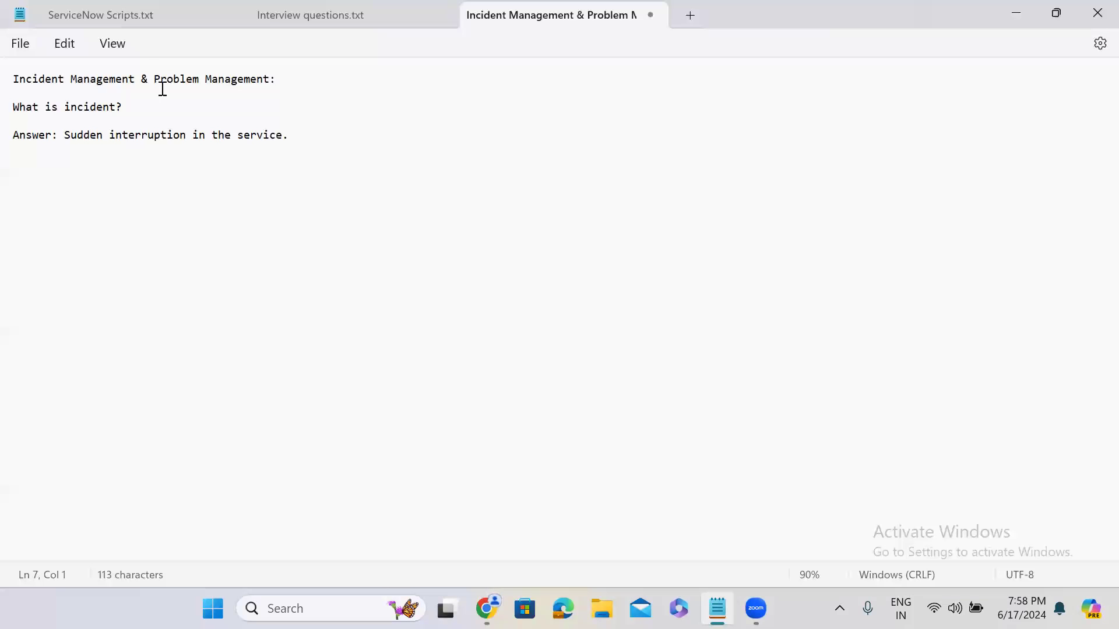
left_click_drag(157, 77, 269, 81)
key("ctrl+c")
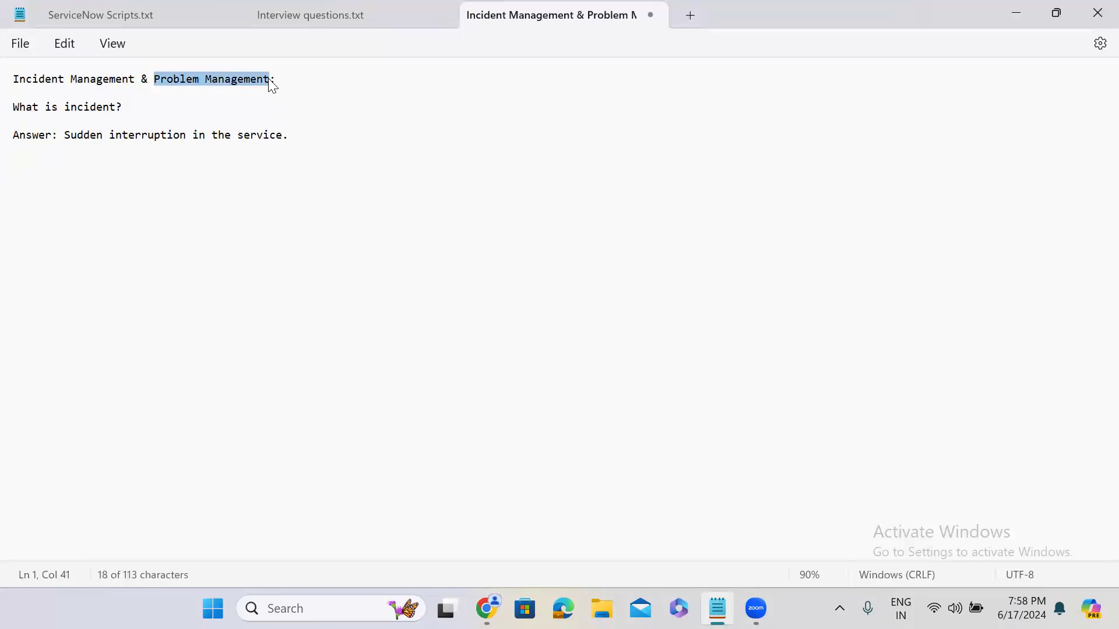
left_click(307, 135)
key("Return")
key("Return")
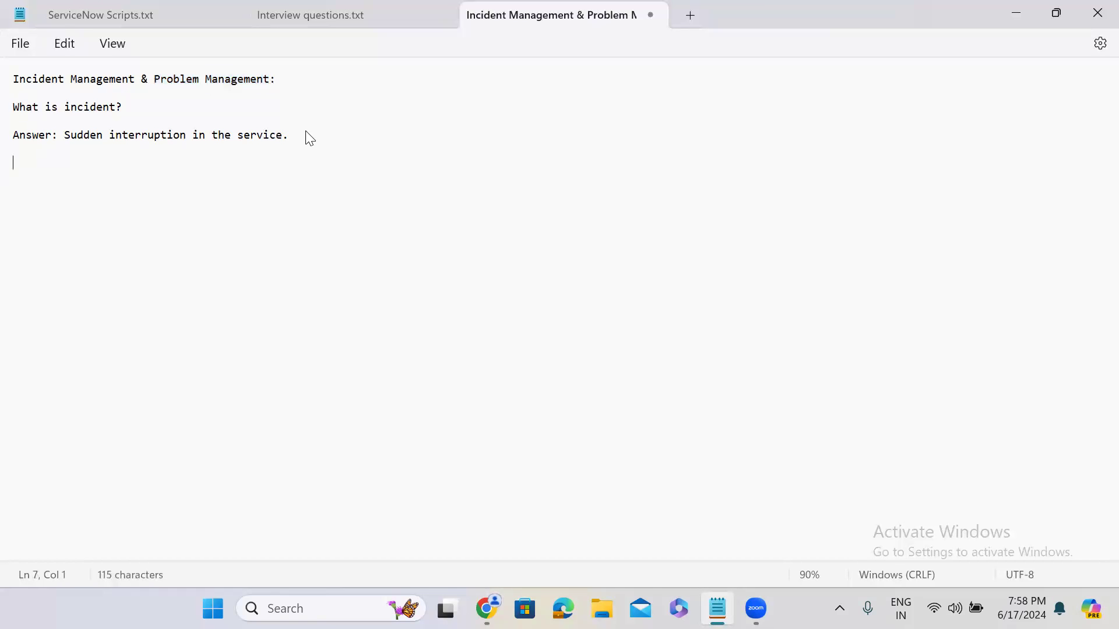
key("ctrl+v")
type(":")
key("Return")
key("Return")
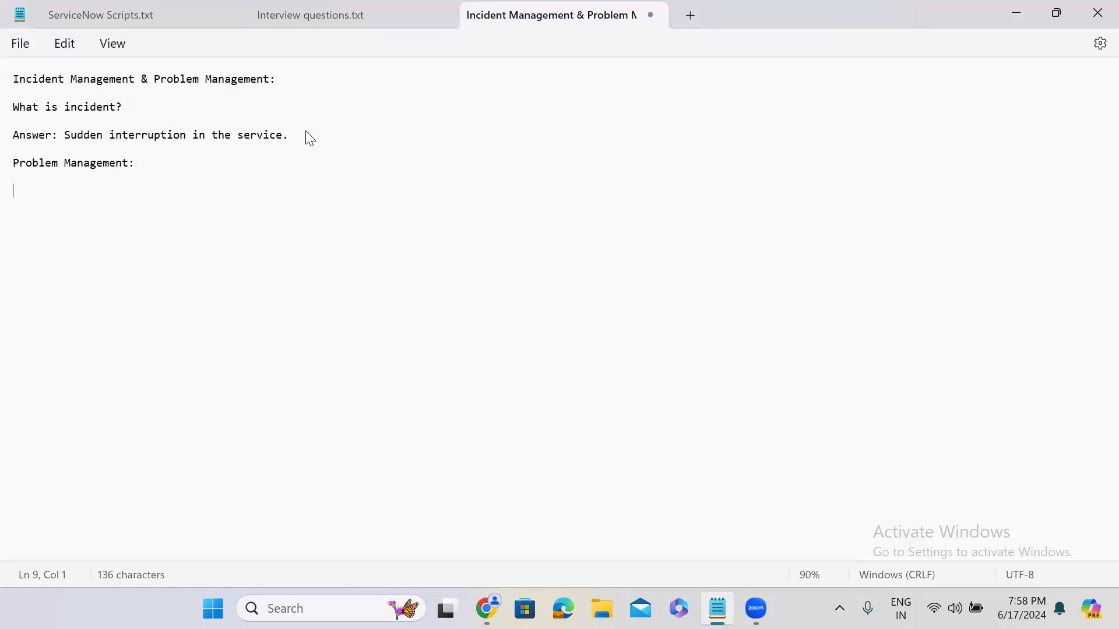
Step: Write the question "What is problem?" under the Problem Management heading, followed by an "Answer:" label
type("What is problem?")
key("Return")
key("Return")
type("Answer: ")
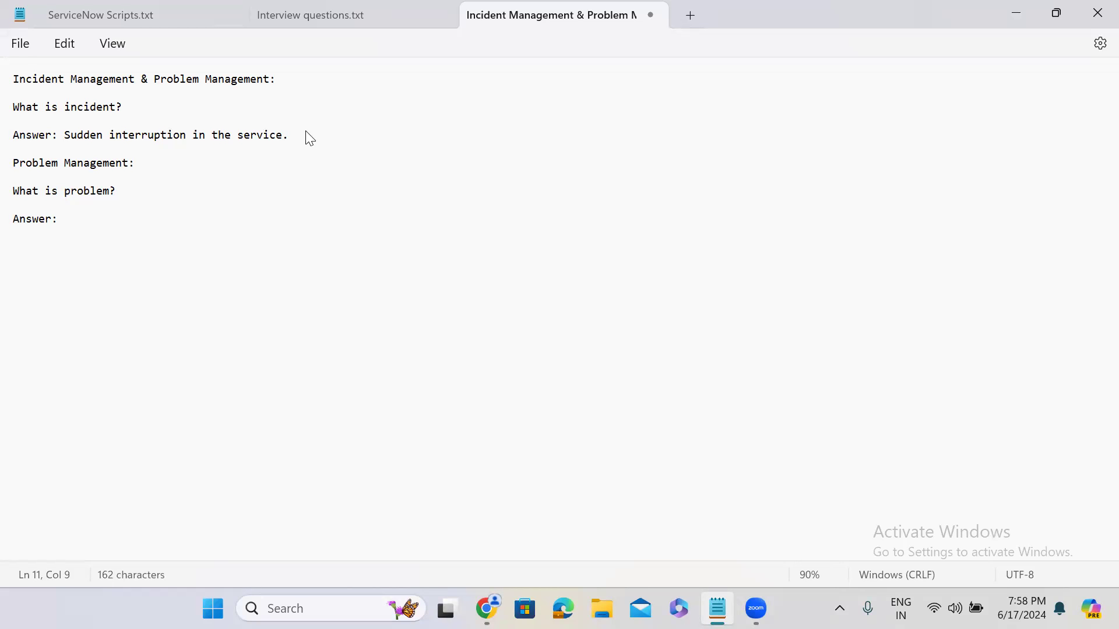
type("Repeated inturrept")
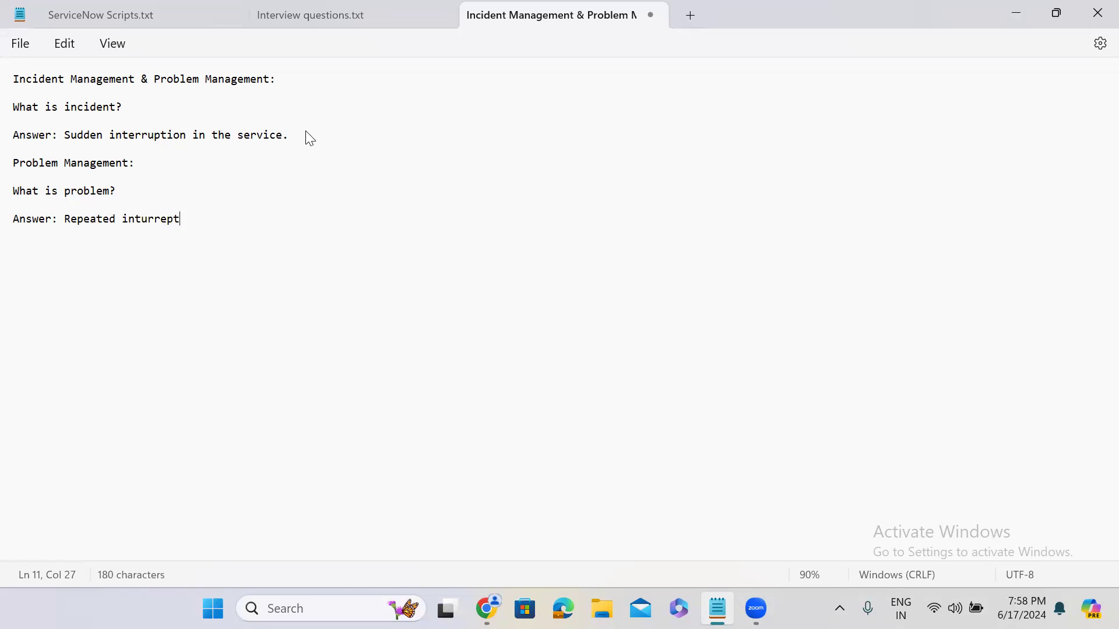
type("ion in the service")
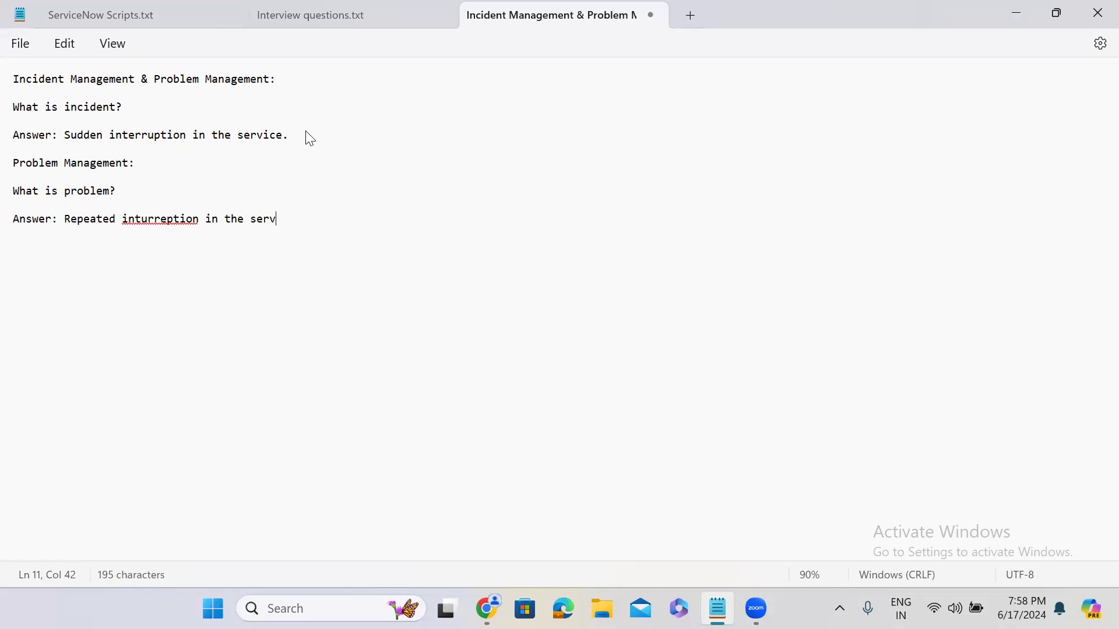
Step: Answer the question with "Repeated interruption in the service.", correcting the spelling of "interruption" and leaving a blank line below
left_click(161, 223)
left_click(173, 249)
left_click(320, 221)
type(".")
key("Return")
key("Return")
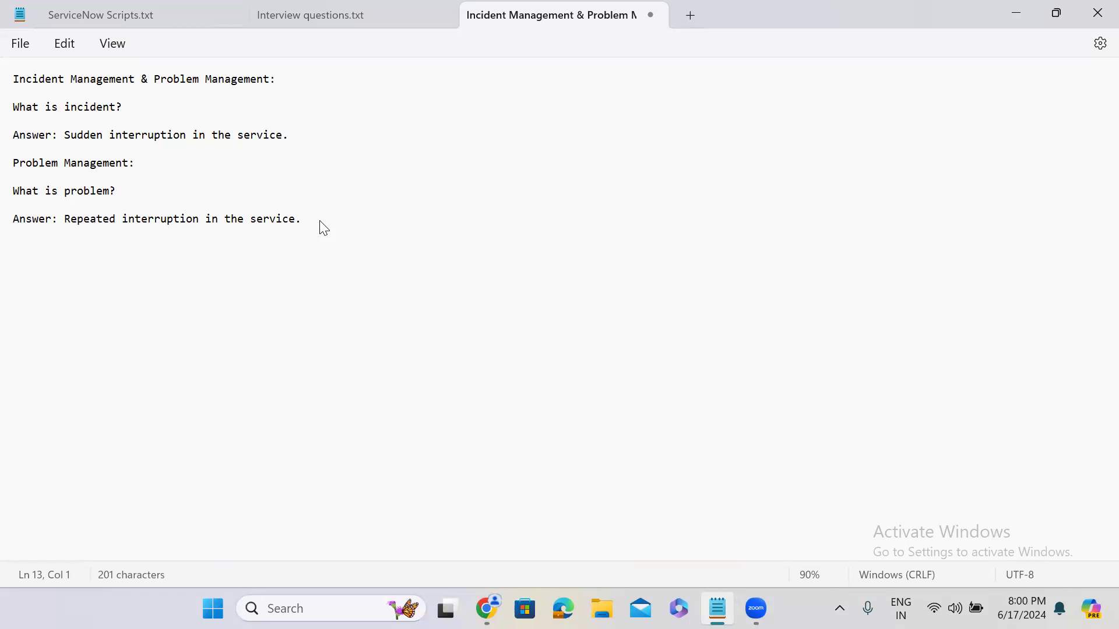
Step: Return to ServiceNow in Chrome, go back to the closed Power BI reports incident and copy it into a new incident
left_click(1021, 15)
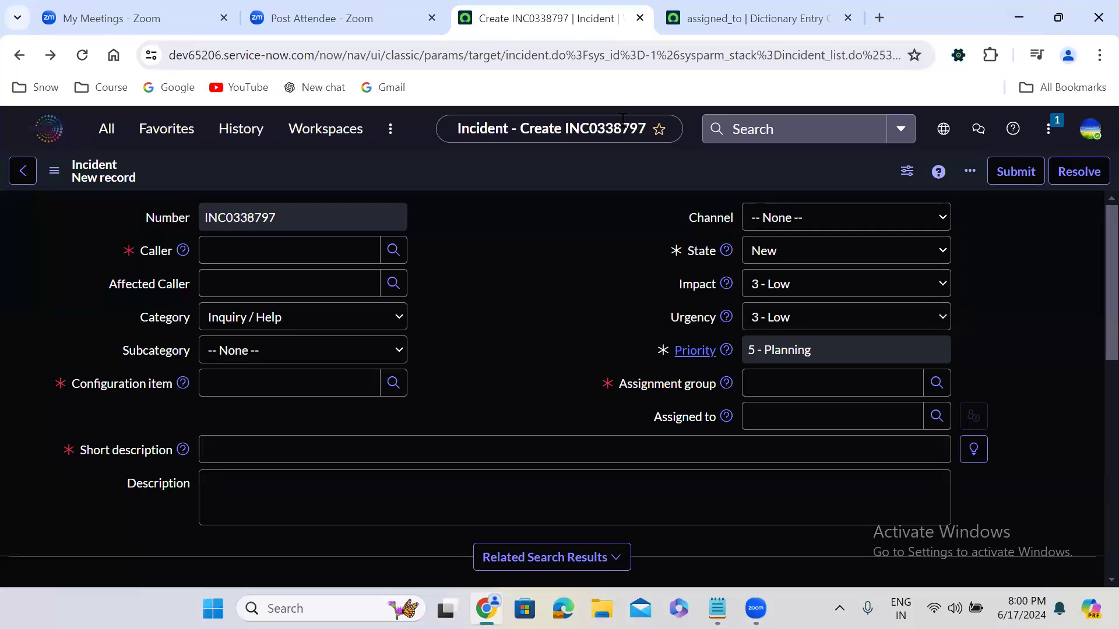
left_click(20, 59)
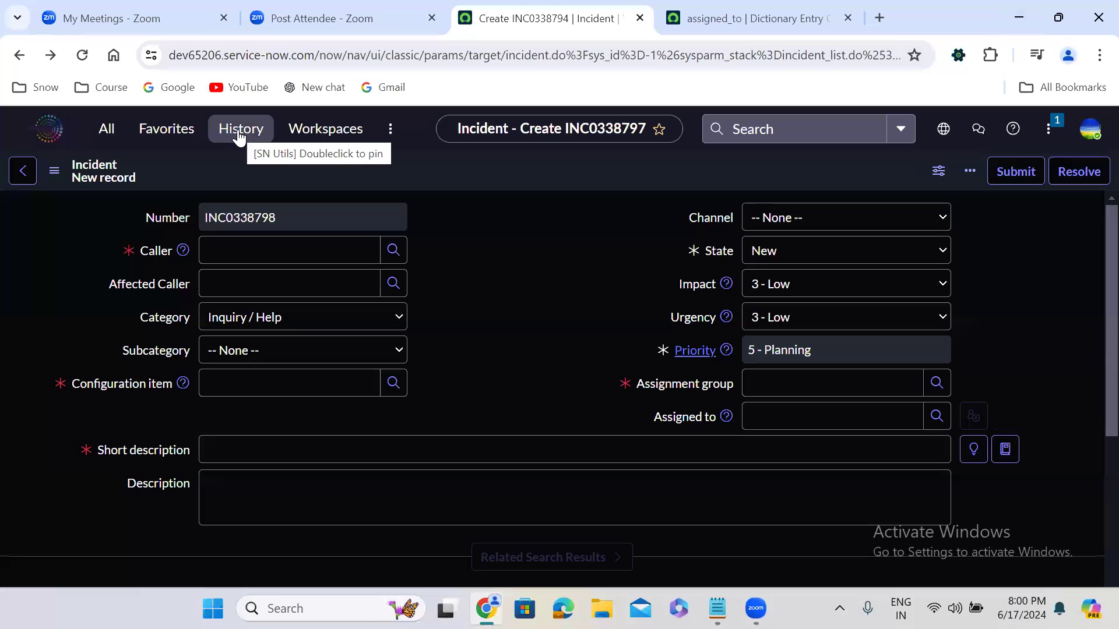
left_click(18, 47)
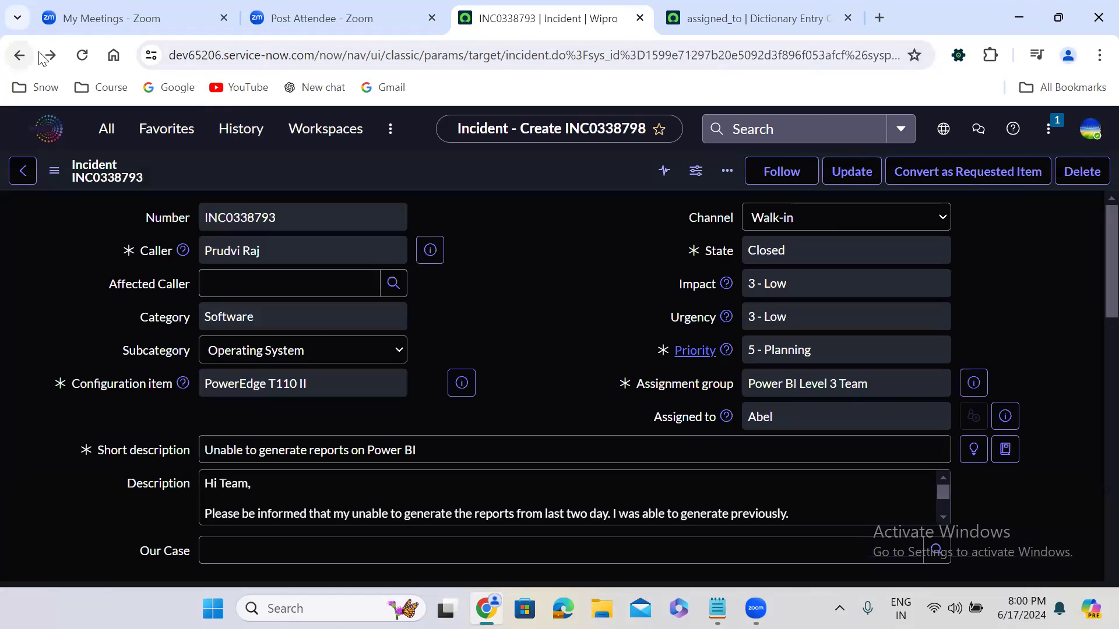
right_click(467, 162)
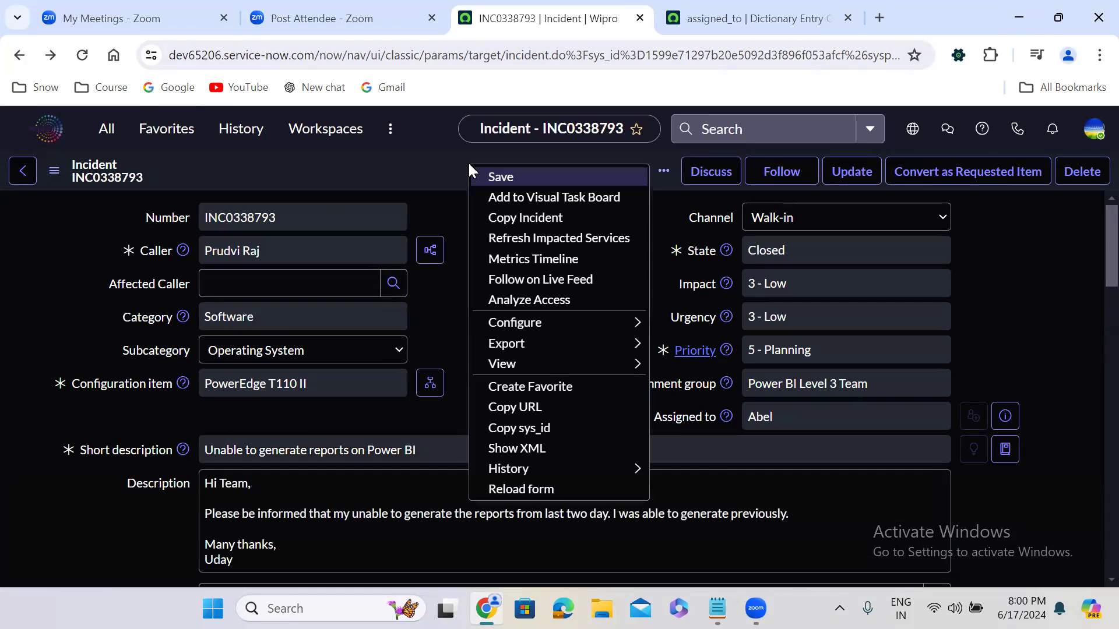
left_click(519, 215)
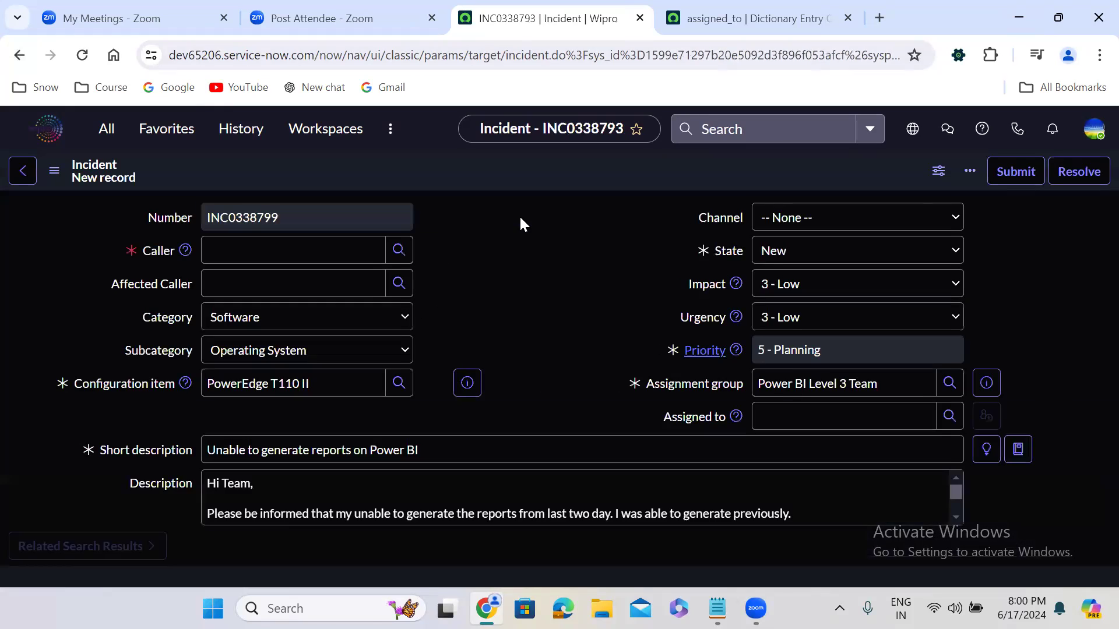
Step: Set the copied incident's Caller to the same person as in the original incident and save the record
left_click(233, 252)
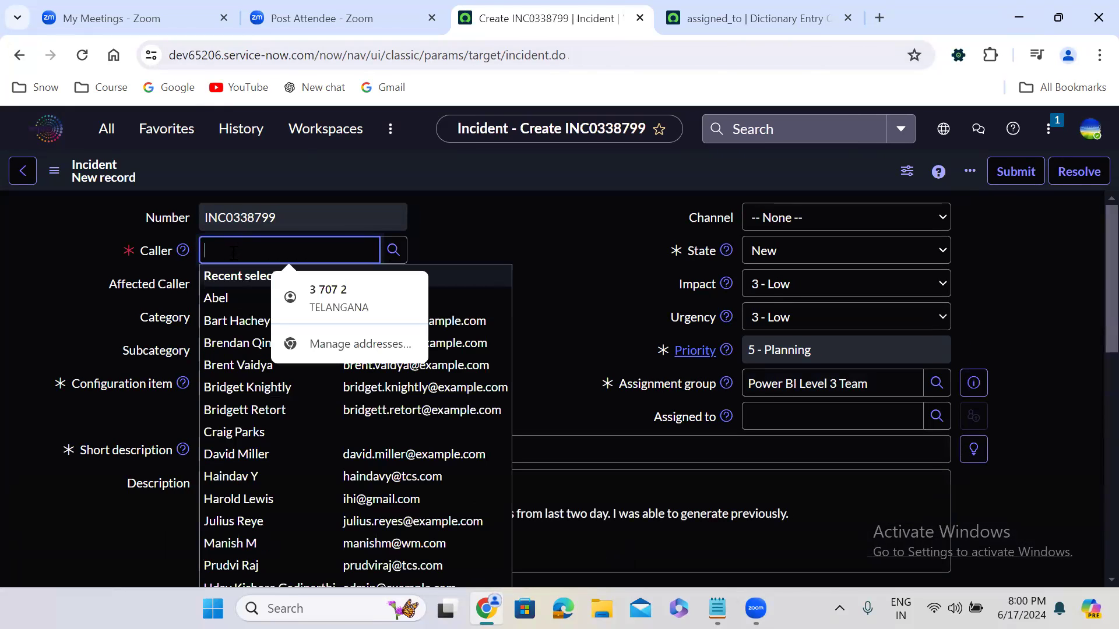
type("prud")
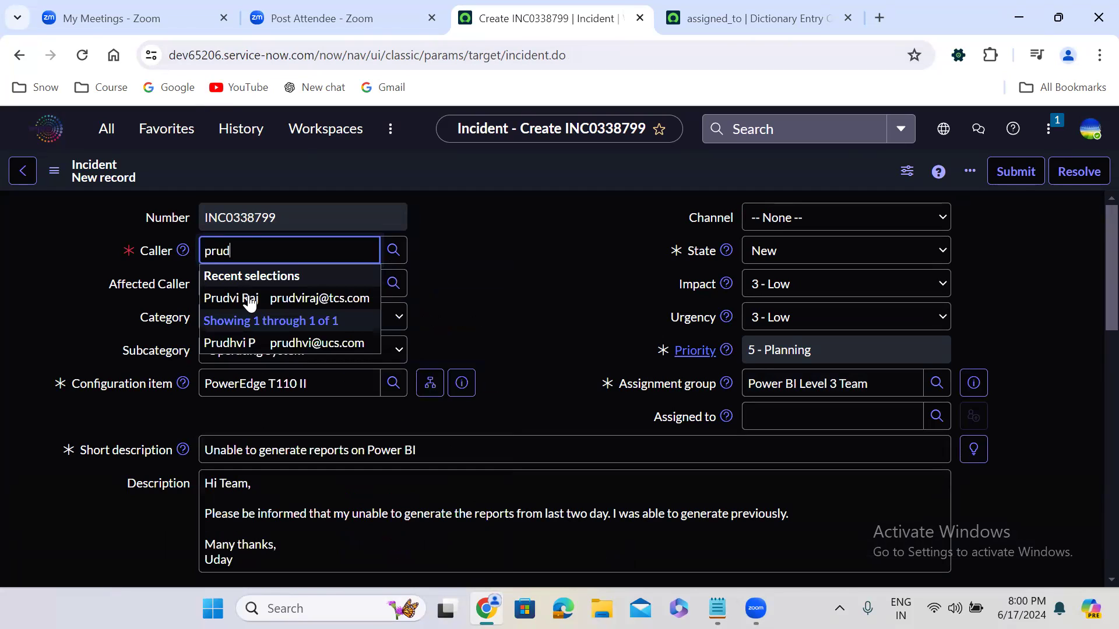
left_click(255, 298)
left_click(465, 276)
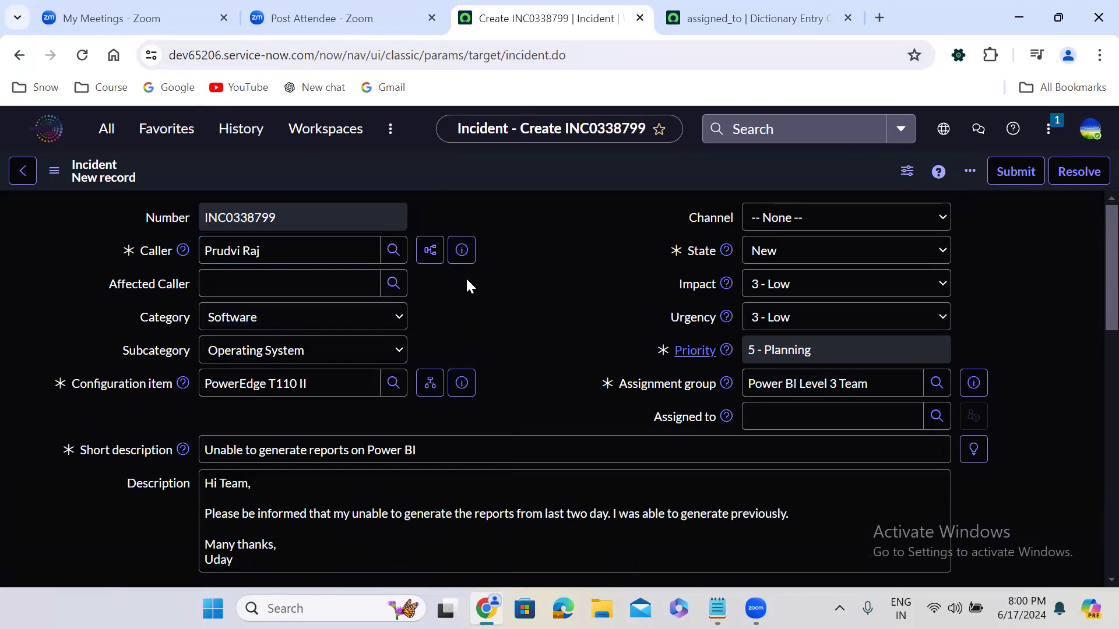
right_click(447, 171)
left_click(488, 183)
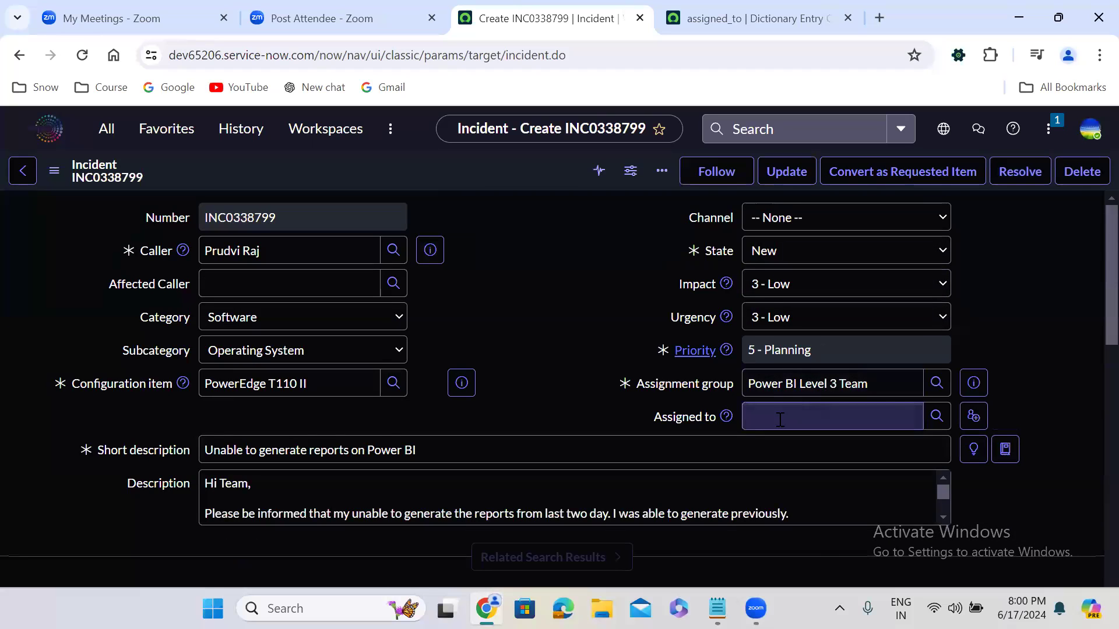
Step: Assign the incident to a member of the Power BI Level 3 Team and save the record
left_click(779, 416)
type("**")
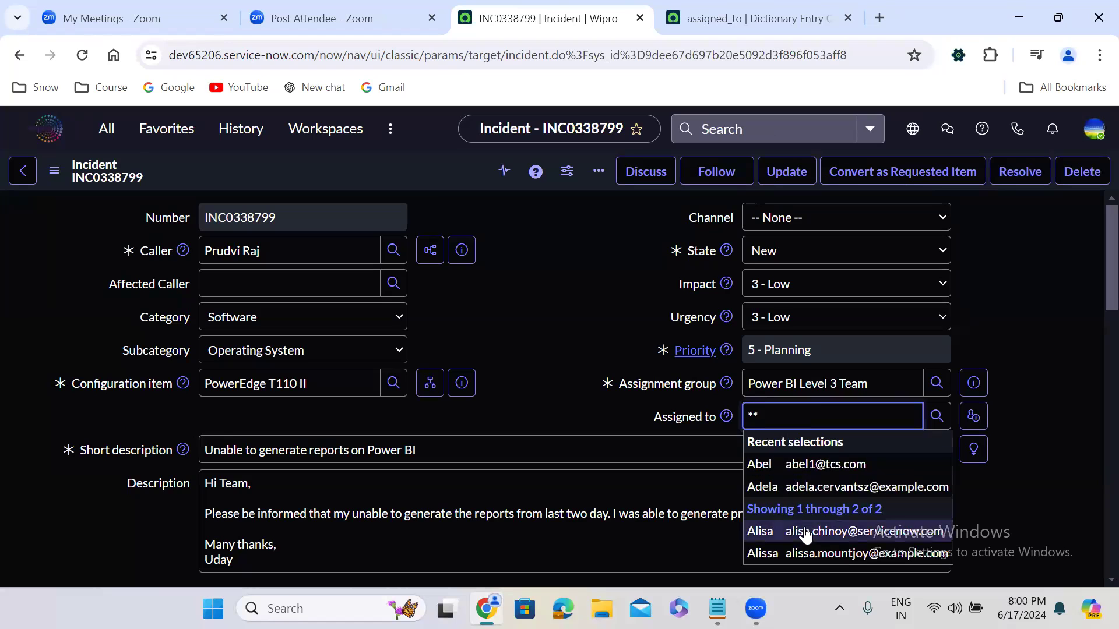
left_click(806, 535)
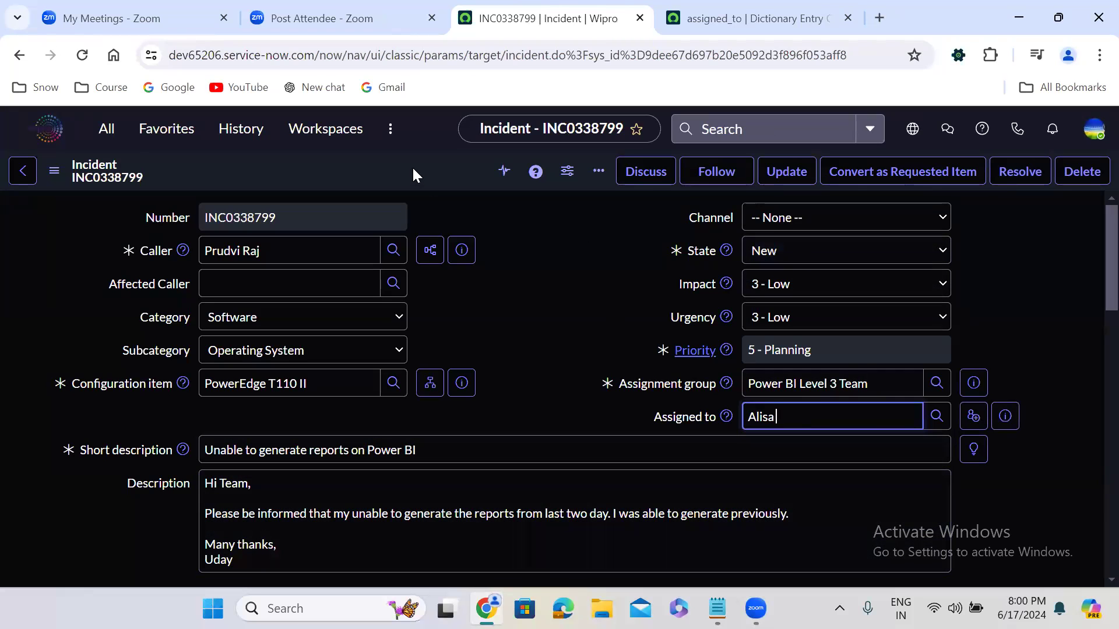
right_click(413, 168)
left_click(444, 179)
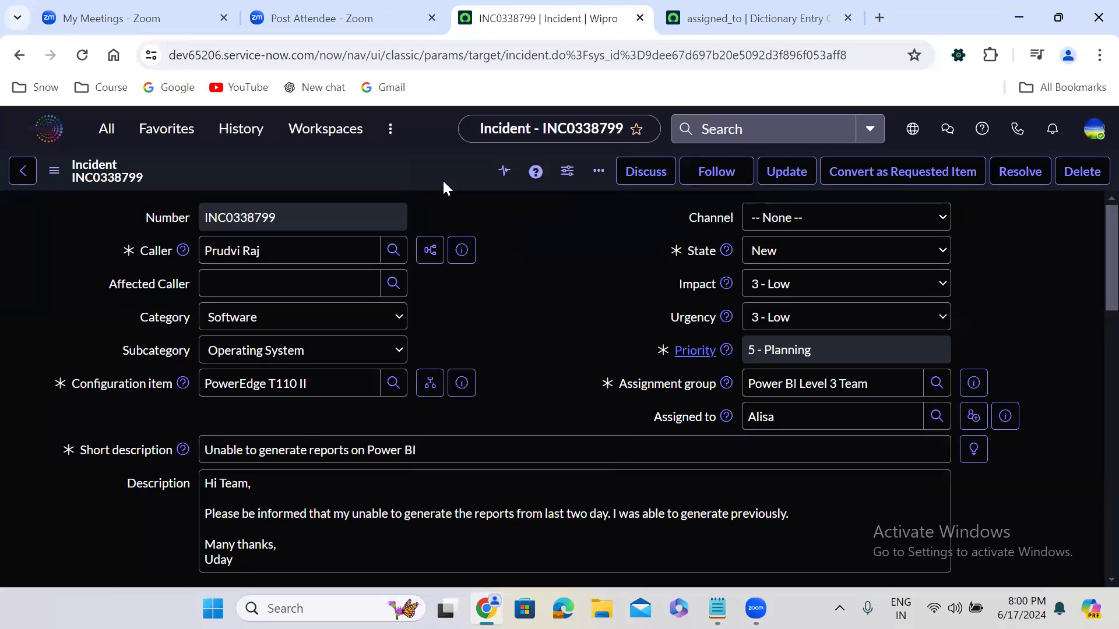
Step: Set the incident's State to Resolved with resolution code Solution provided and resolution notes "test", and save the record
left_click(792, 255)
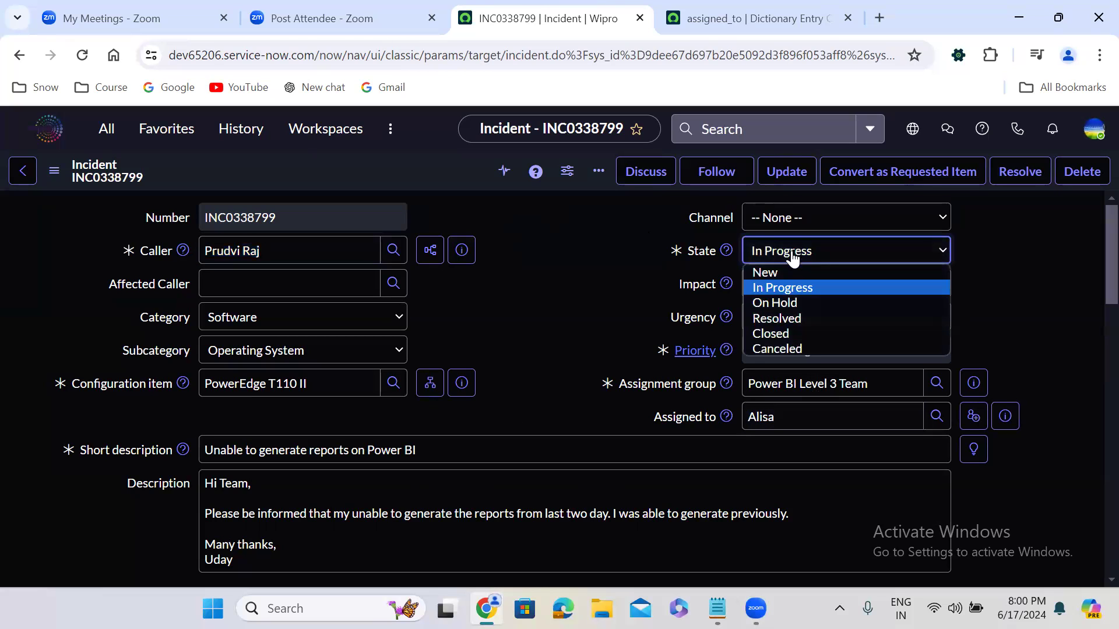
left_click(793, 320)
scroll(516, 379, "down", 2)
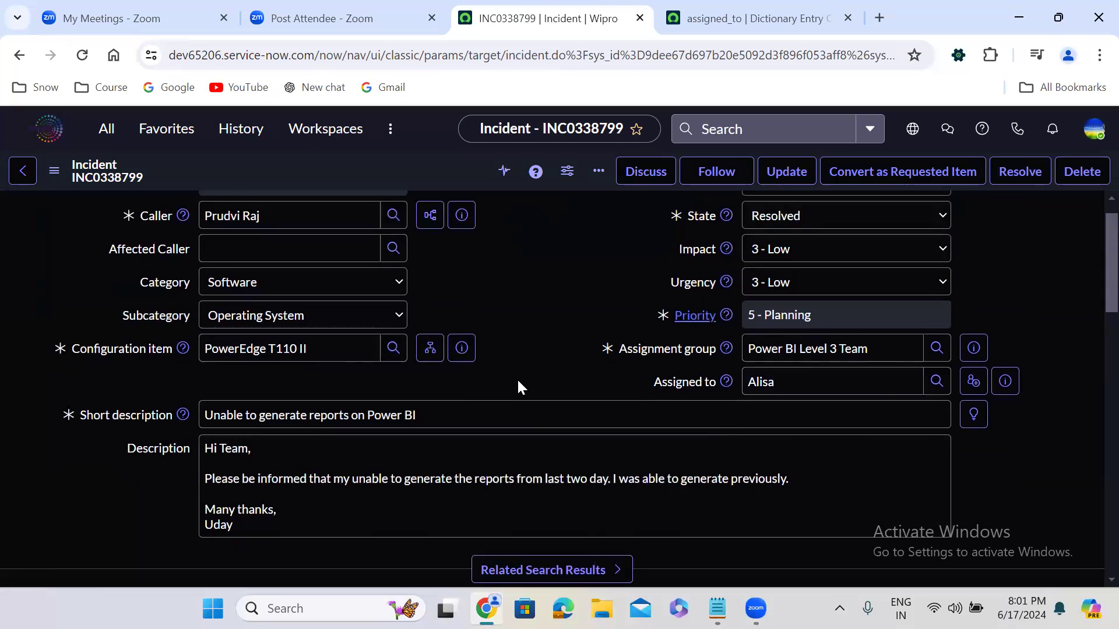
scroll(517, 380, "down", 5)
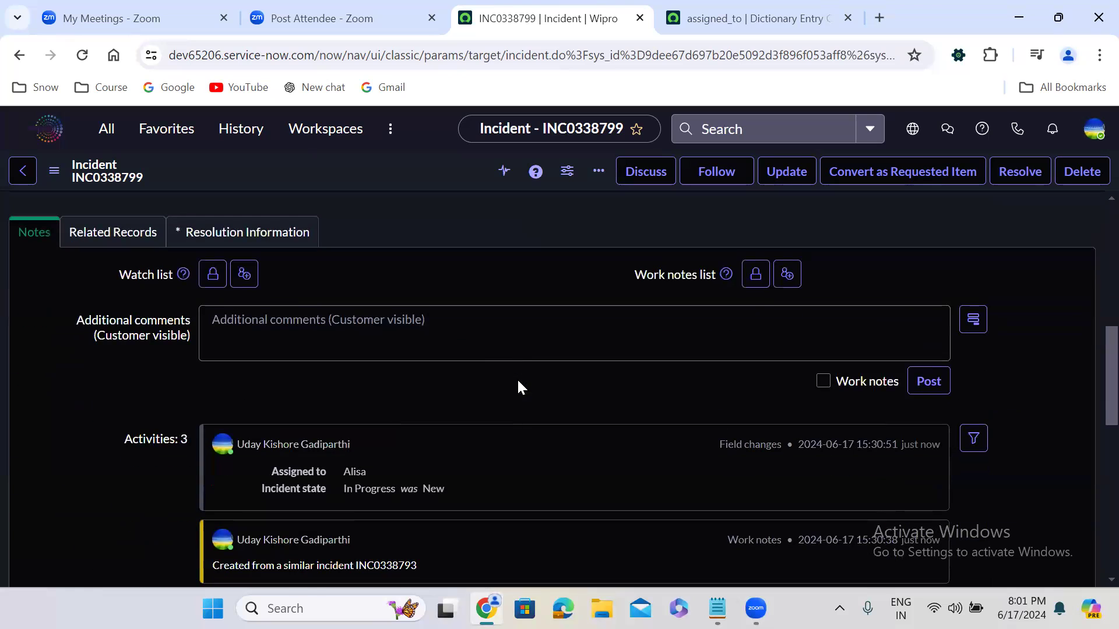
left_click(262, 233)
left_click(247, 311)
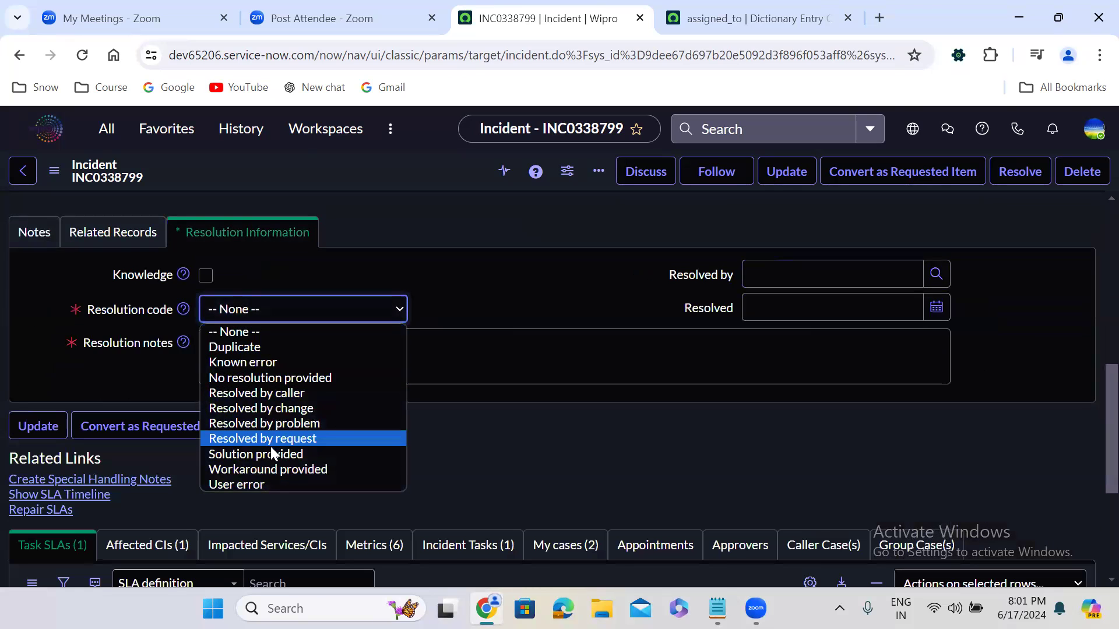
left_click(272, 454)
left_click(266, 355)
type("test")
left_click(537, 249)
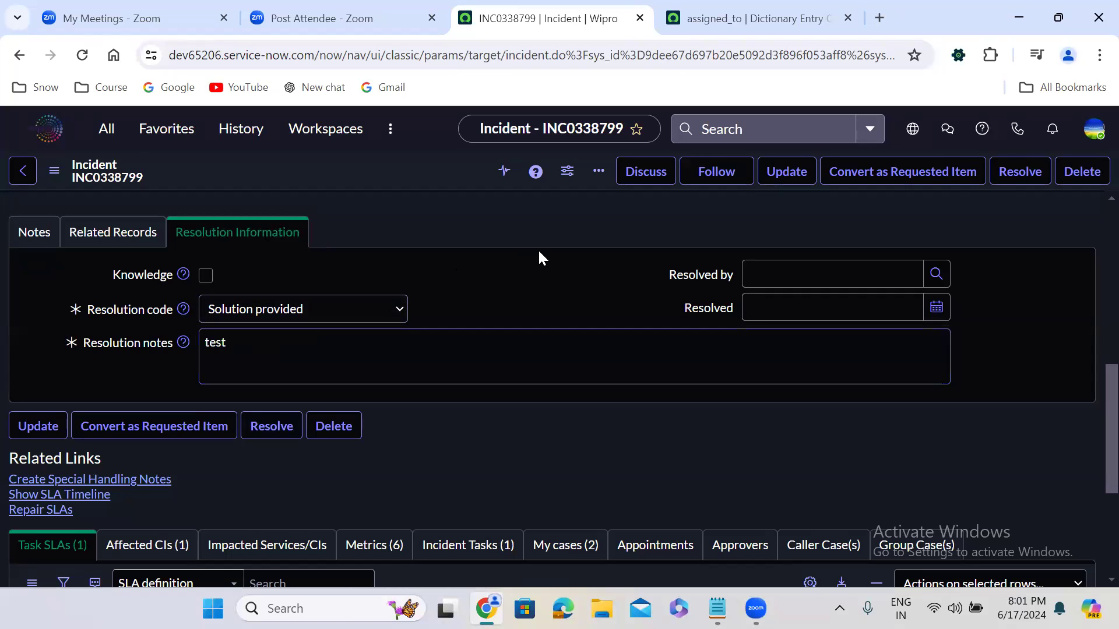
scroll(538, 249, "up", 1)
scroll(537, 250, "up", 10)
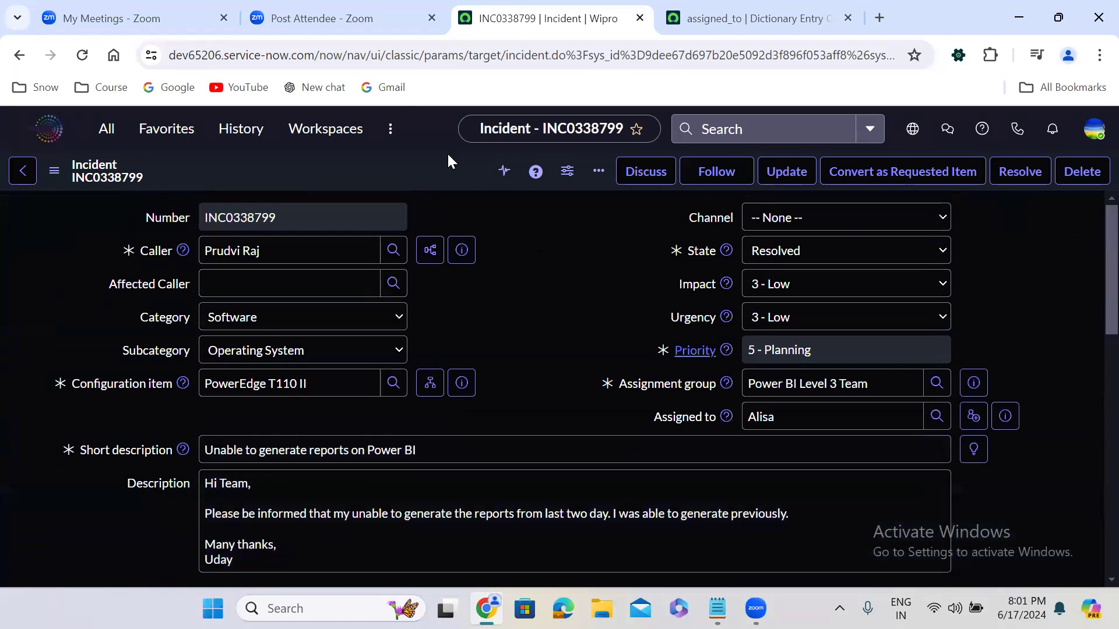
right_click(415, 166)
left_click(436, 177)
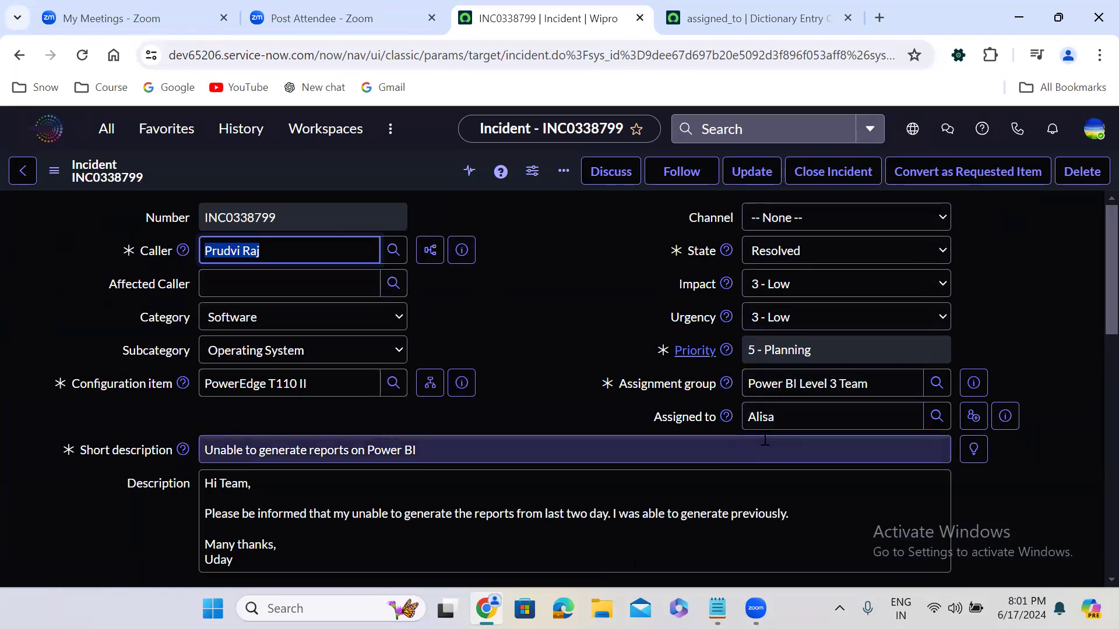
Step: Set the resolved incident's State to Closed and save the record
left_click(778, 257)
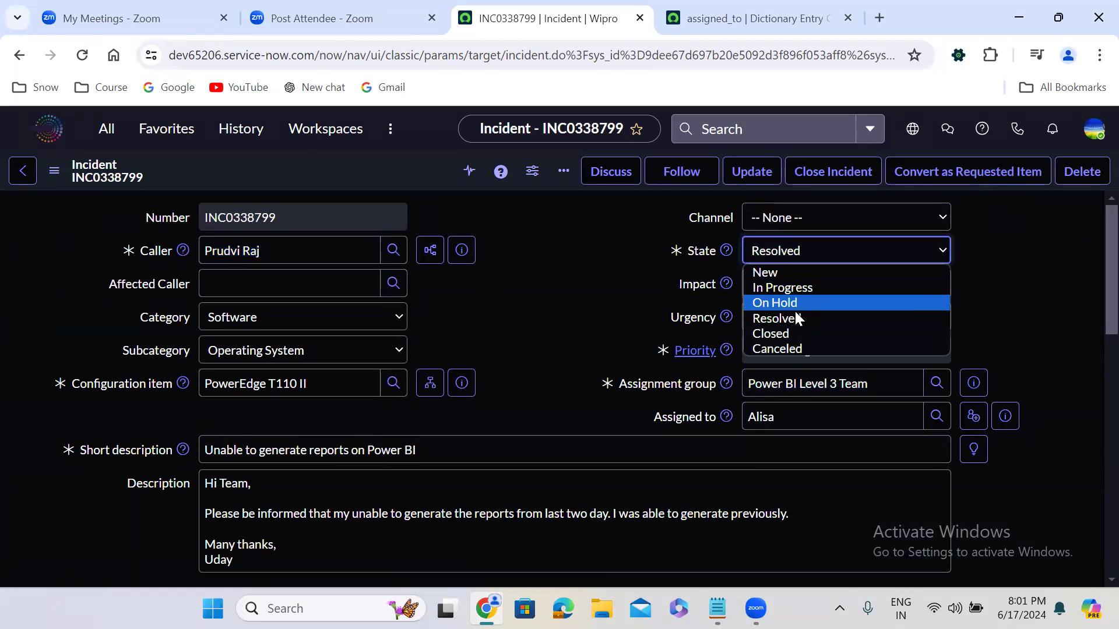
left_click(797, 333)
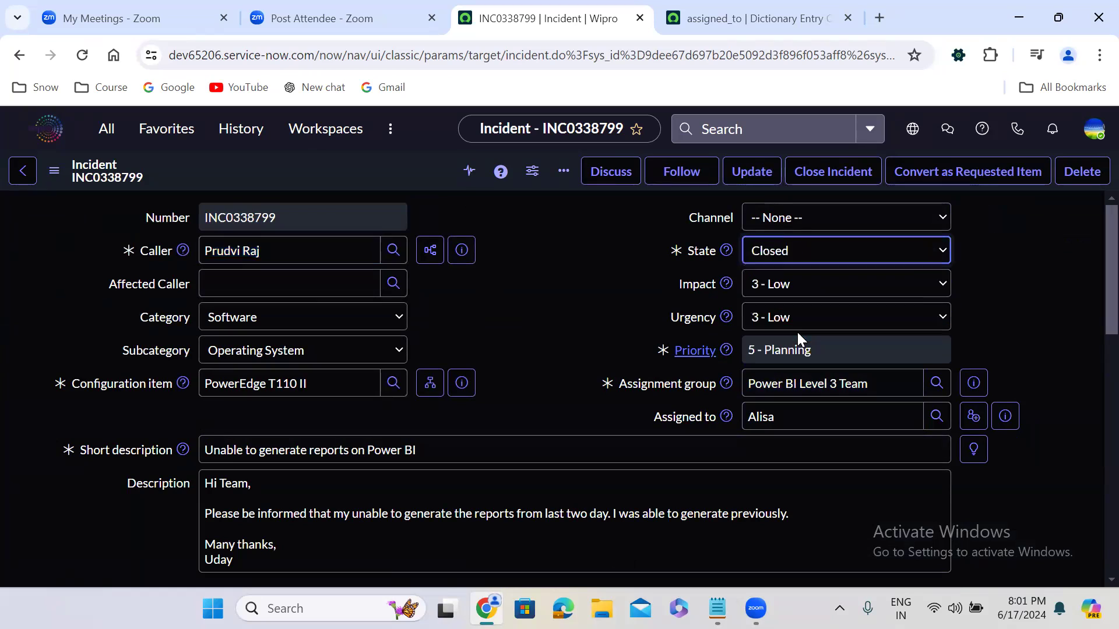
right_click(394, 168)
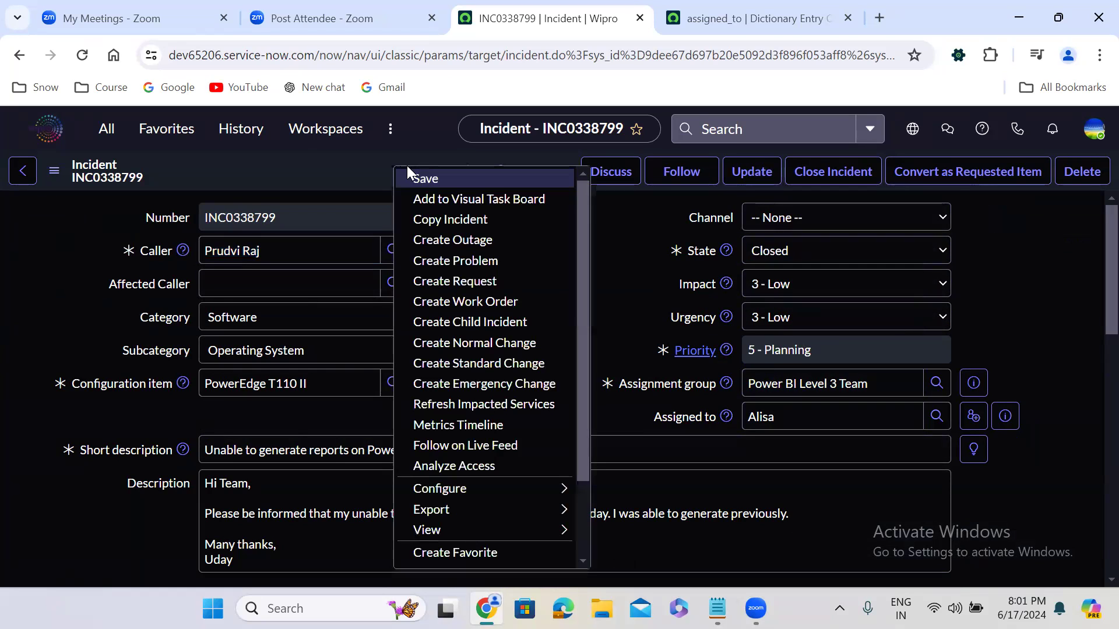
left_click(435, 180)
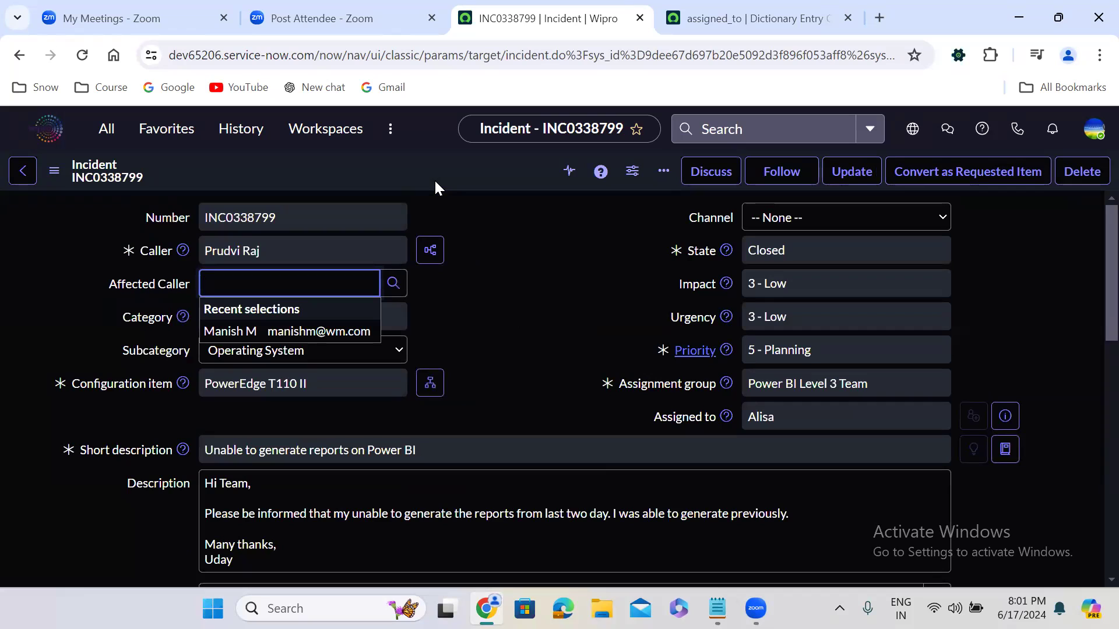
Step: Copy the closed incident into another new incident and set its Caller to the same person as before
right_click(456, 171)
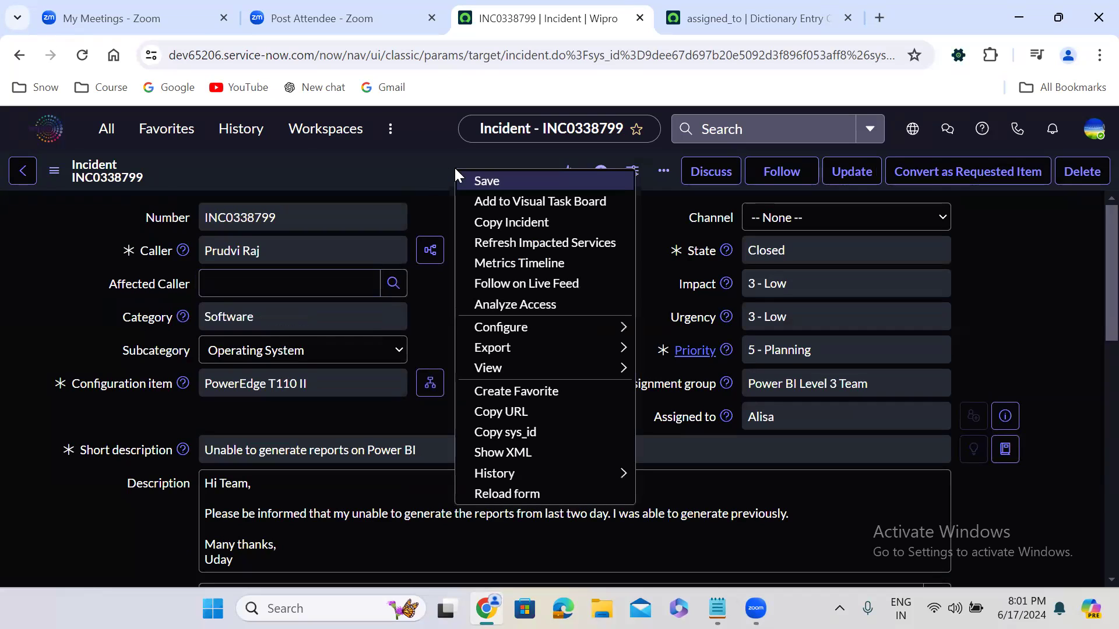
left_click(515, 223)
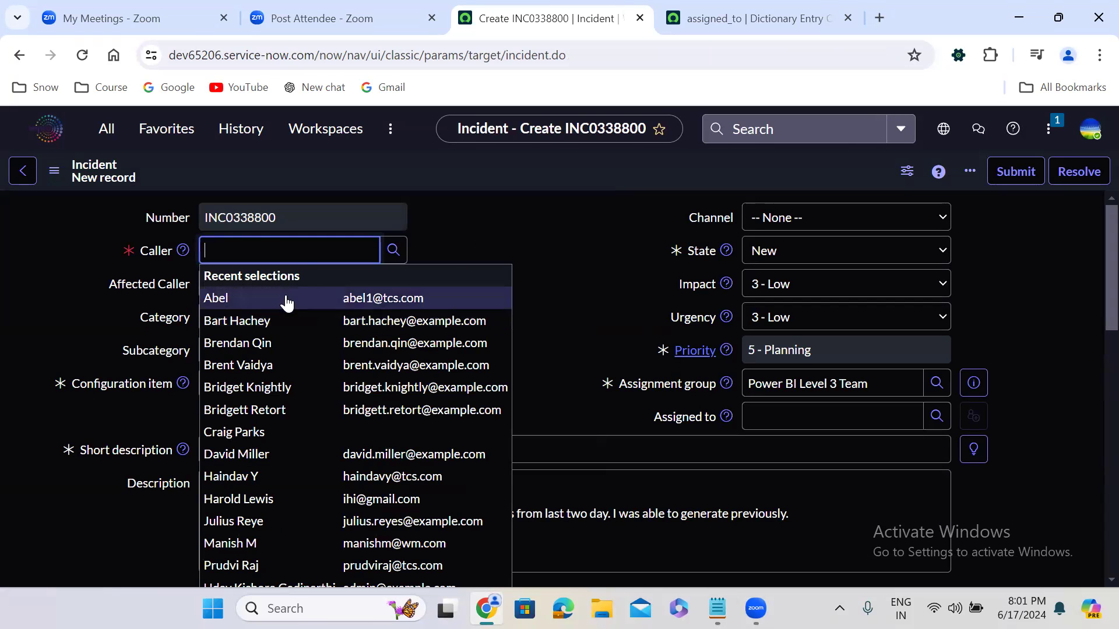
left_click(227, 251)
type("a")
key("BackSpace")
type("pru")
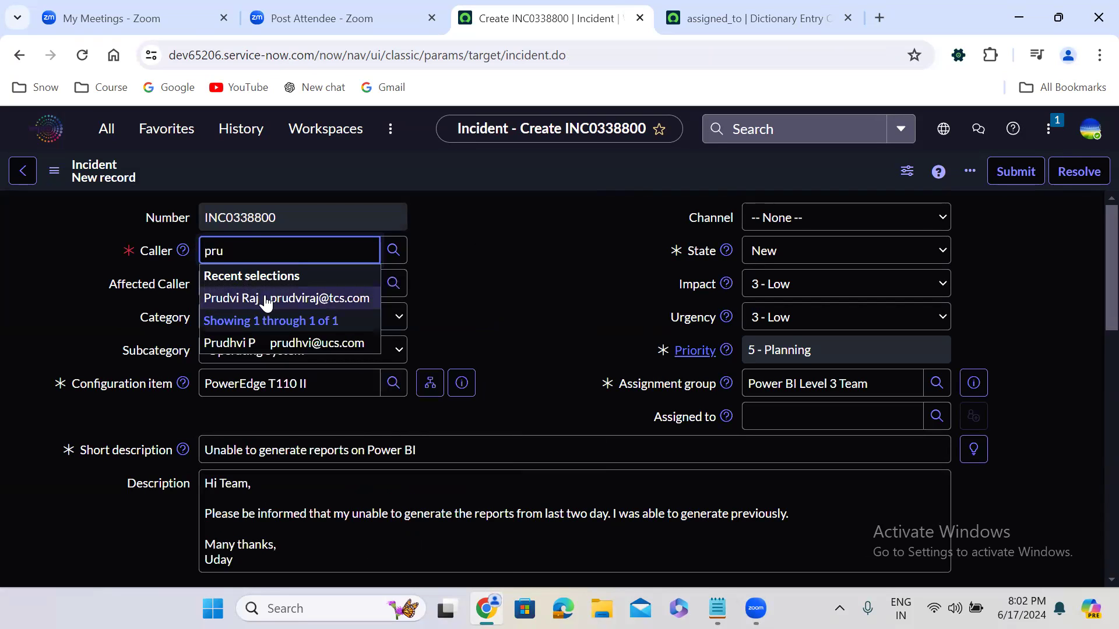
left_click(265, 299)
left_click(472, 309)
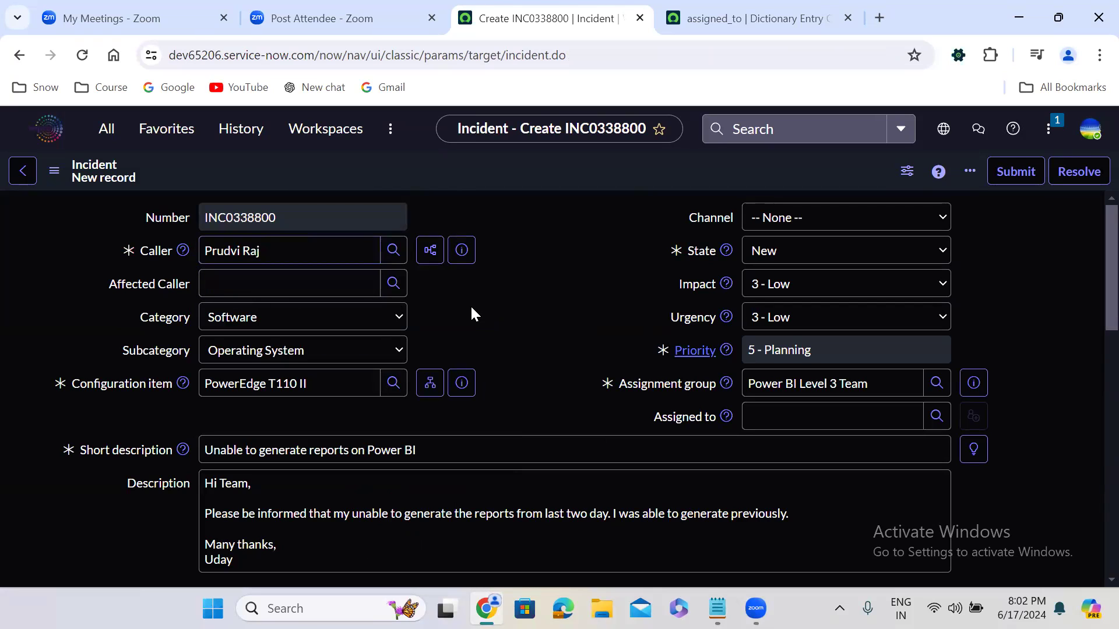
Step: Save the copied incident, assign it to a member of the Power BI Level 3 Team, and save the record again
right_click(448, 168)
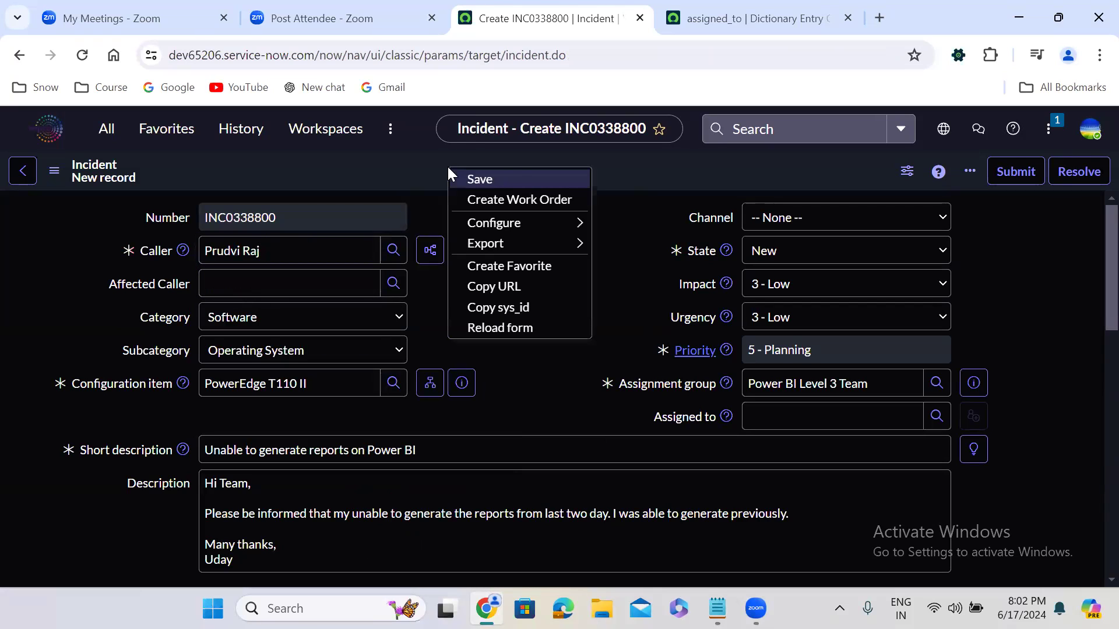
left_click(526, 180)
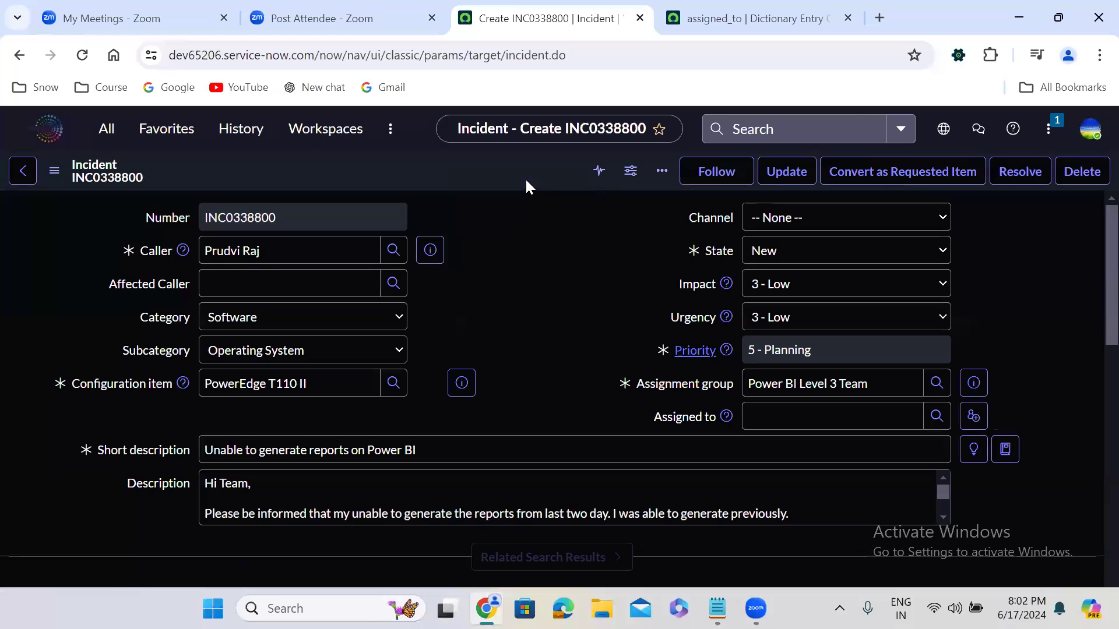
left_click(794, 424)
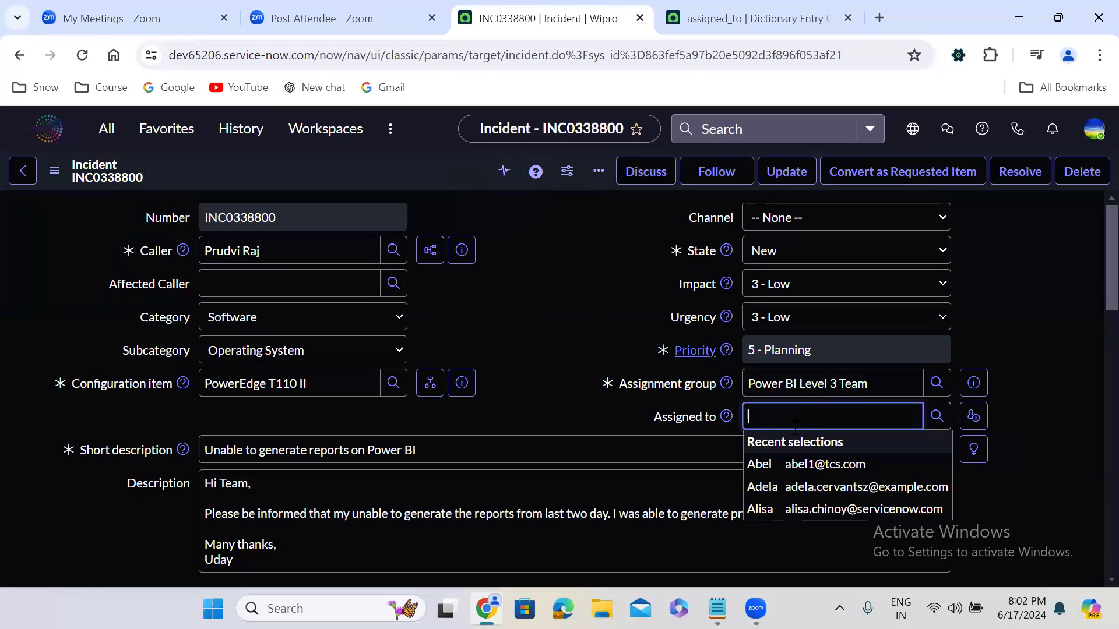
left_click(796, 488)
right_click(443, 173)
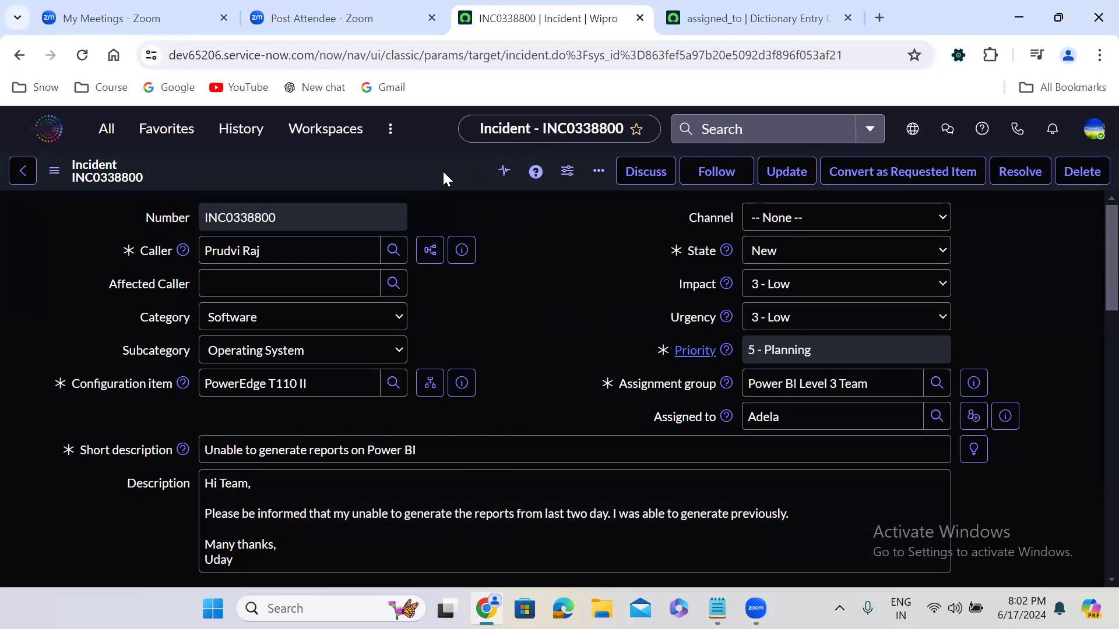
left_click(459, 184)
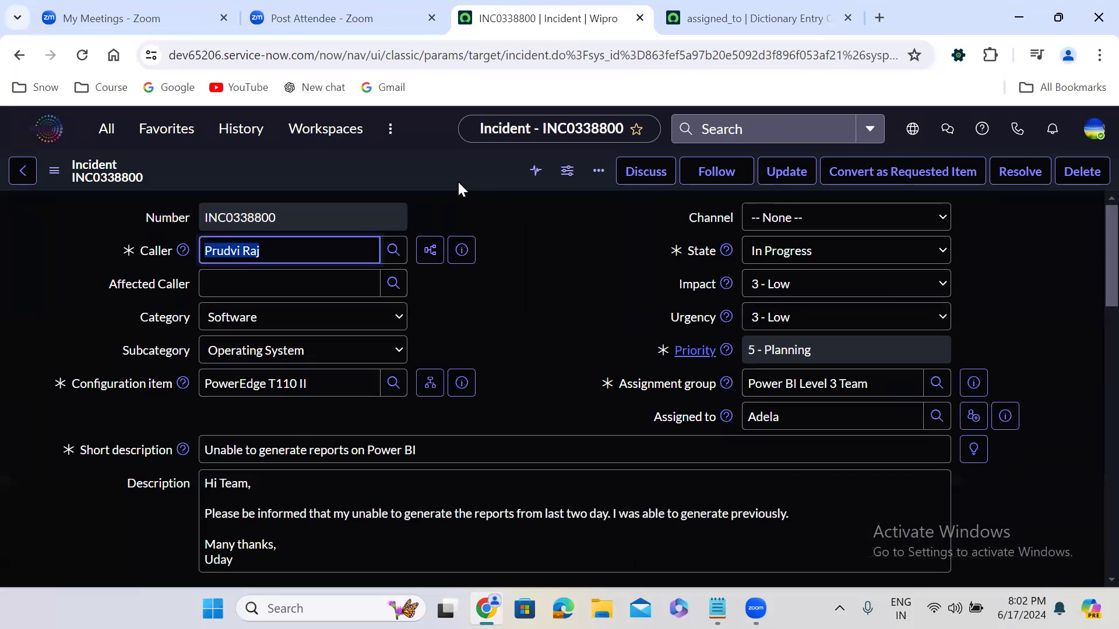
Step: Resolve the in-progress incident with State Resolved, resolution code Solution provided and resolution notes "test", and save it
left_click(801, 251)
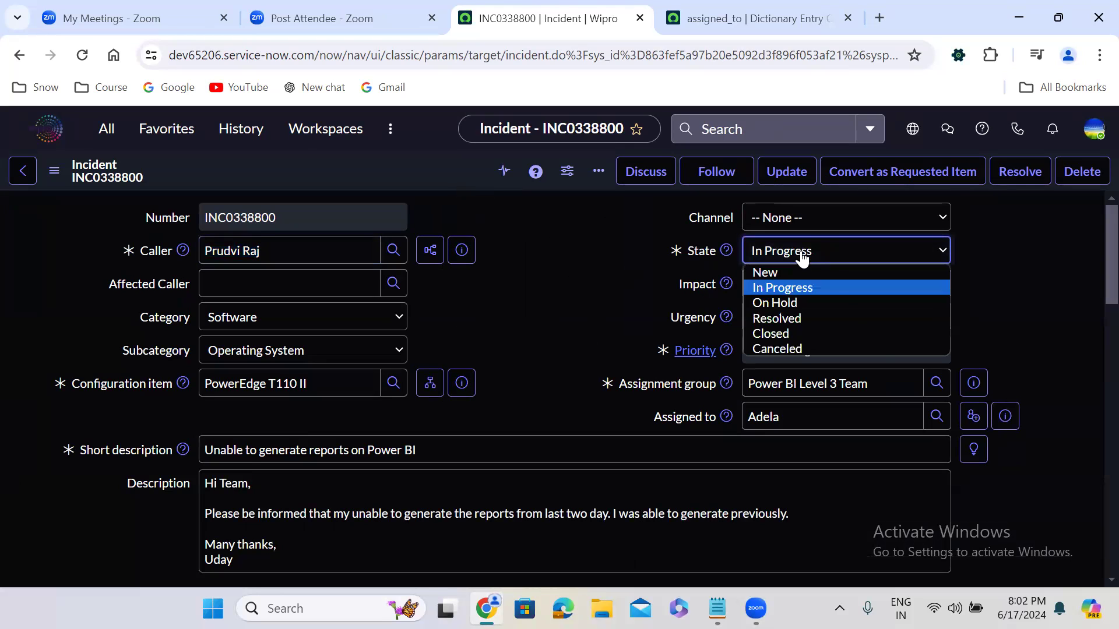
left_click(794, 318)
left_click(486, 399)
scroll(486, 396, "down", 8)
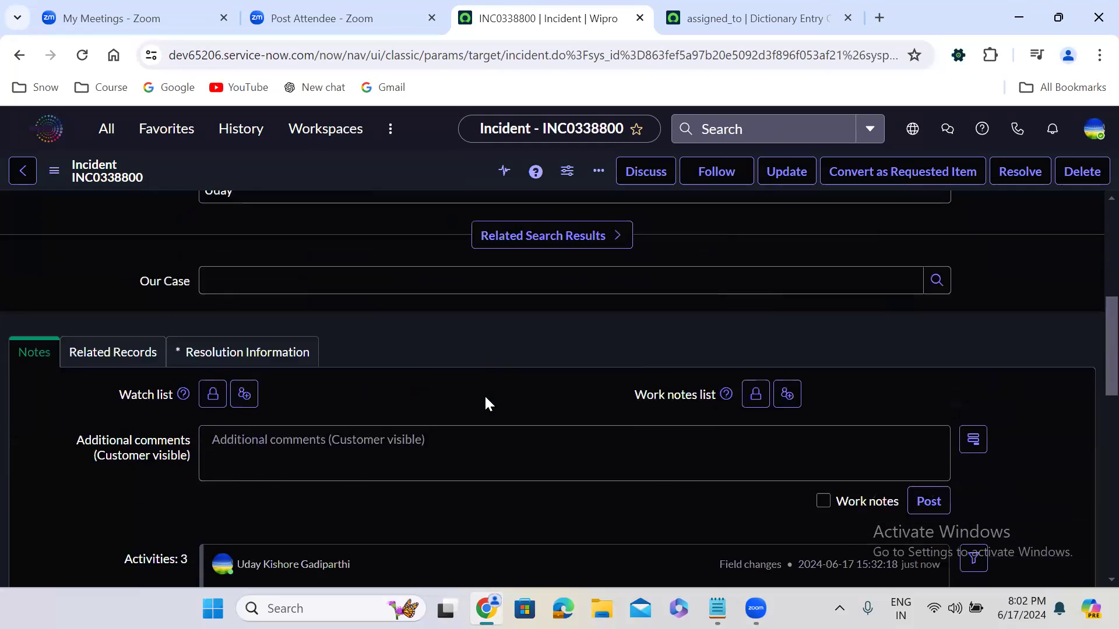
left_click(230, 251)
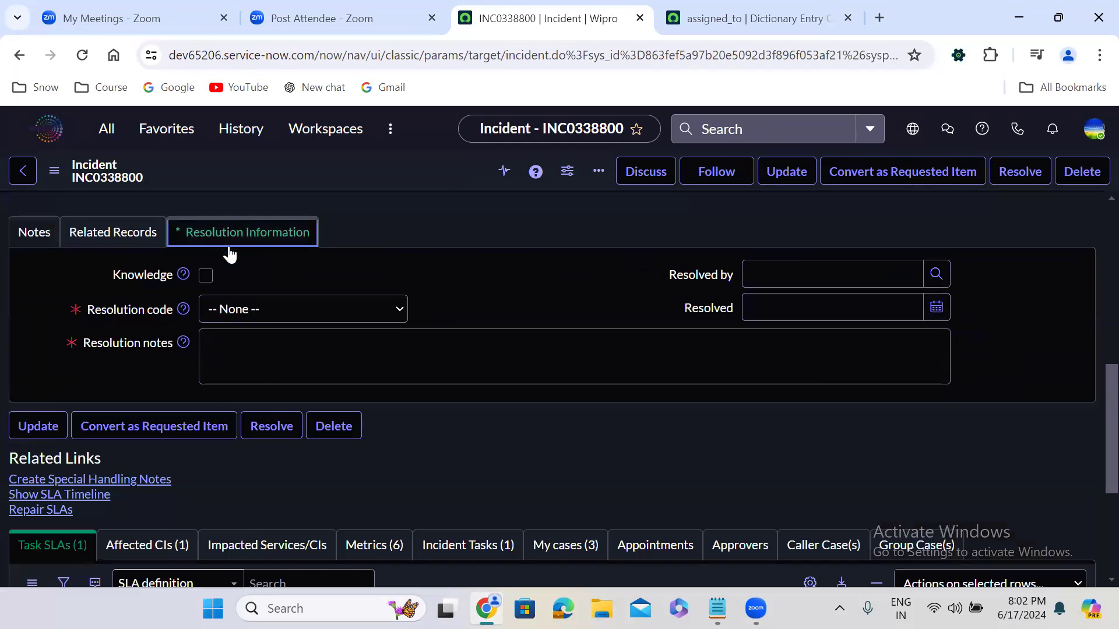
left_click(232, 309)
left_click(248, 456)
left_click(287, 366)
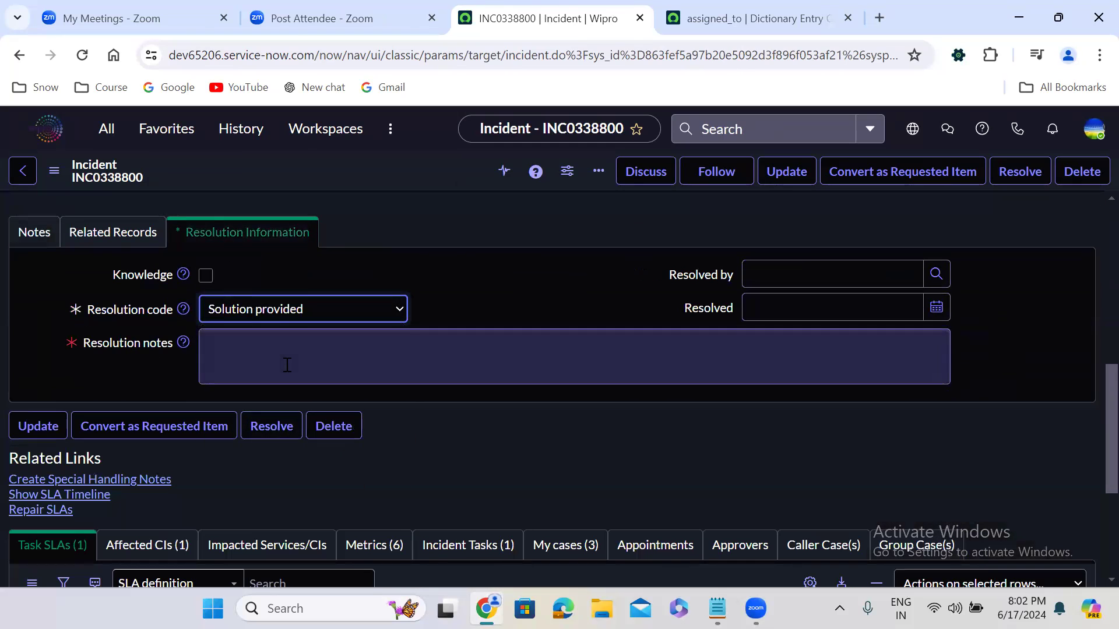
type("test")
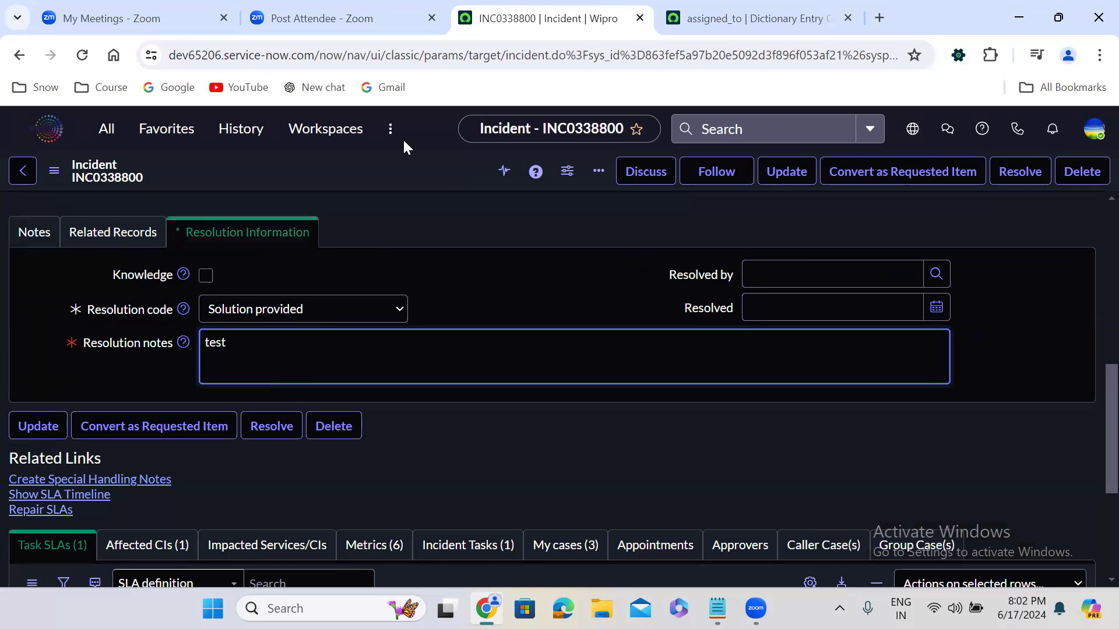
right_click(409, 168)
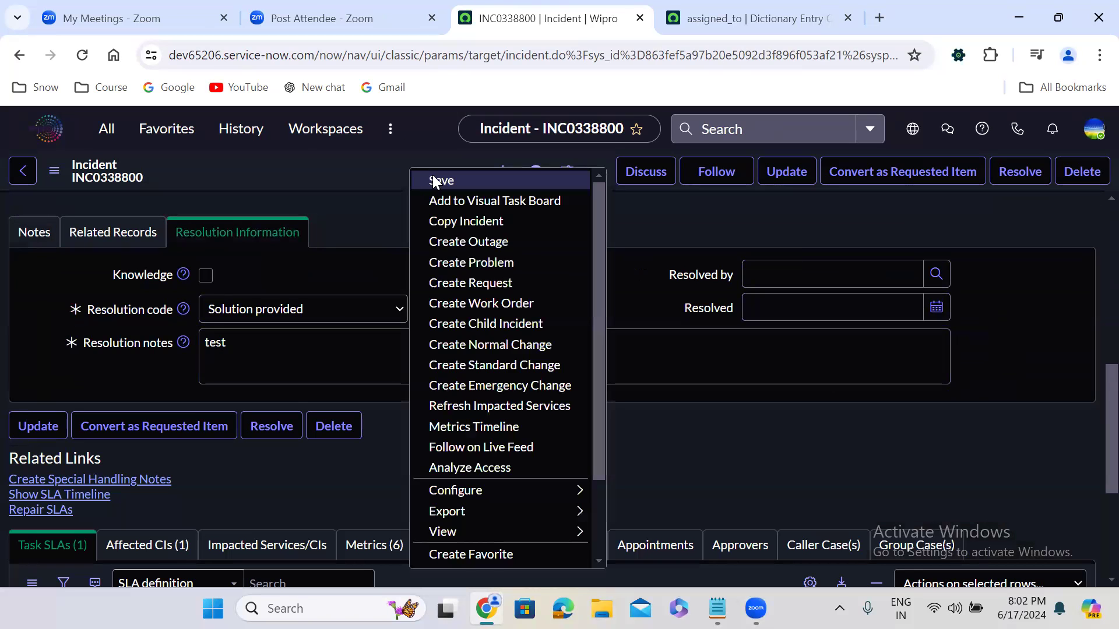
left_click(434, 181)
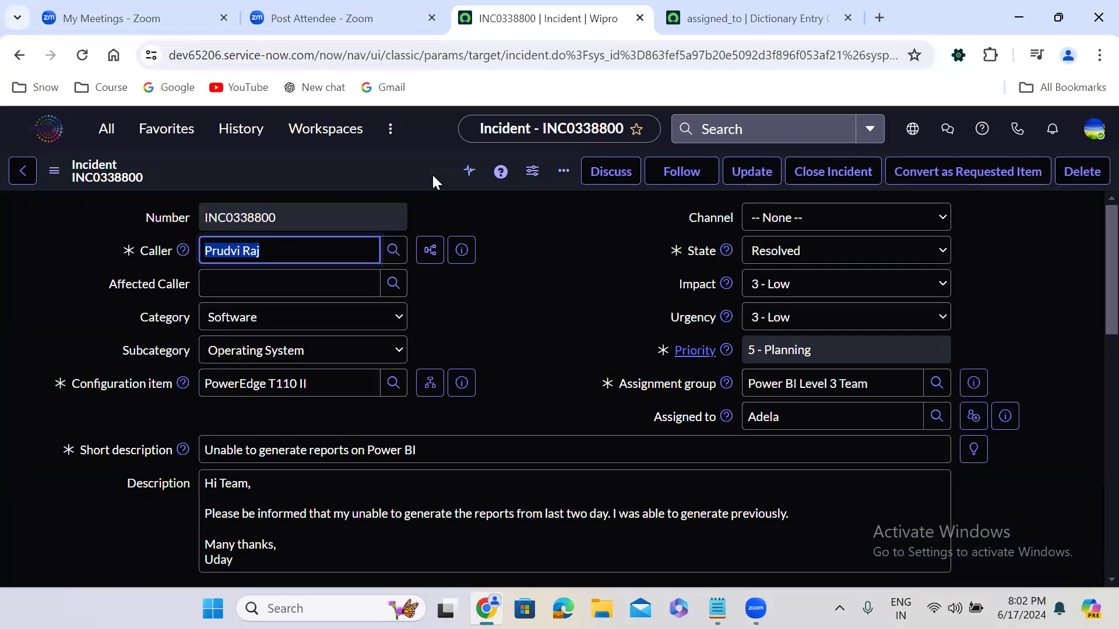
Step: Change the resolved incident's State to Closed and save the record
left_click(529, 320)
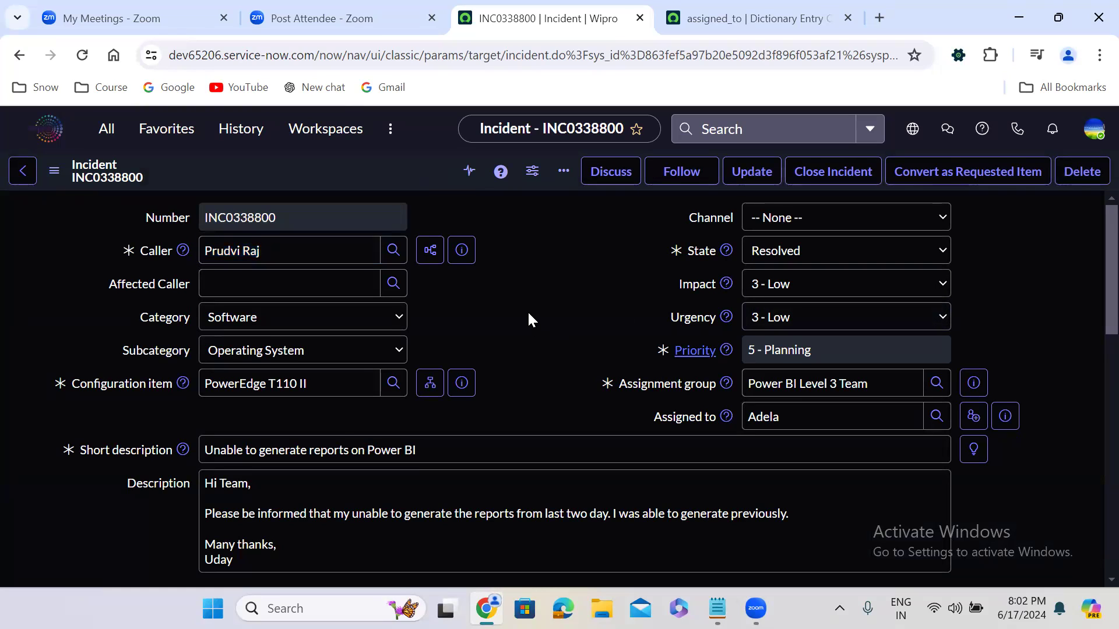
left_click(781, 263)
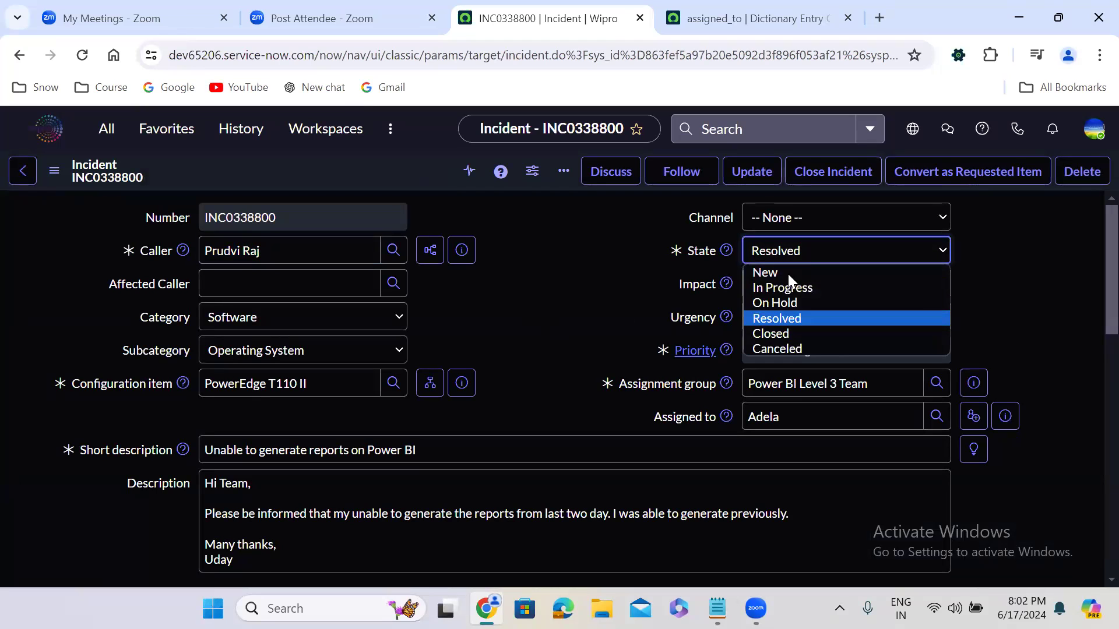
left_click(797, 334)
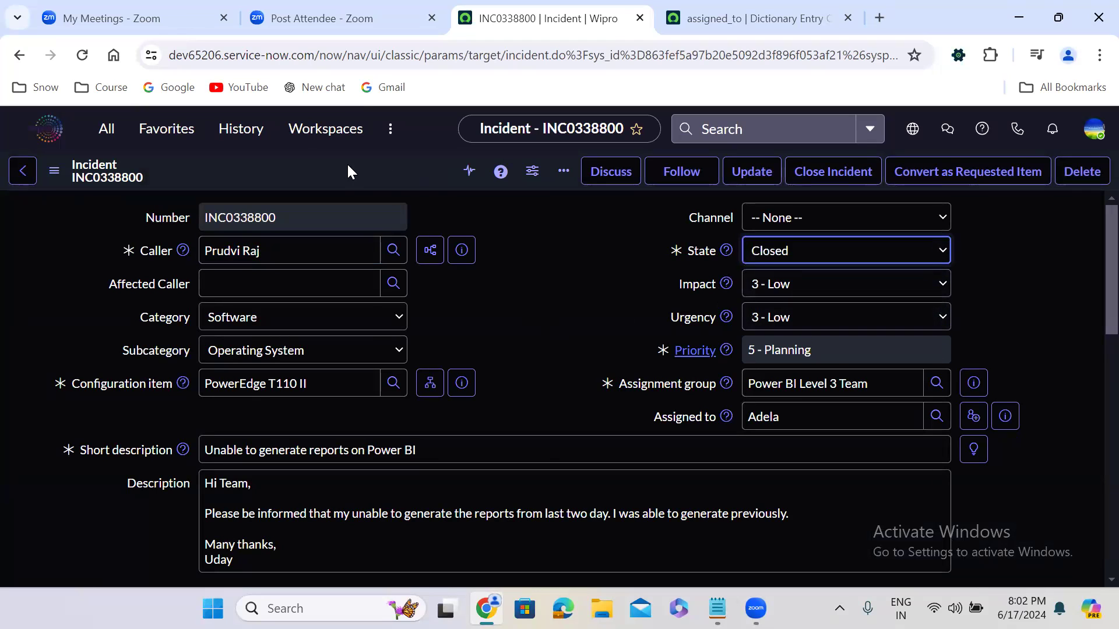
right_click(347, 162)
left_click(373, 175)
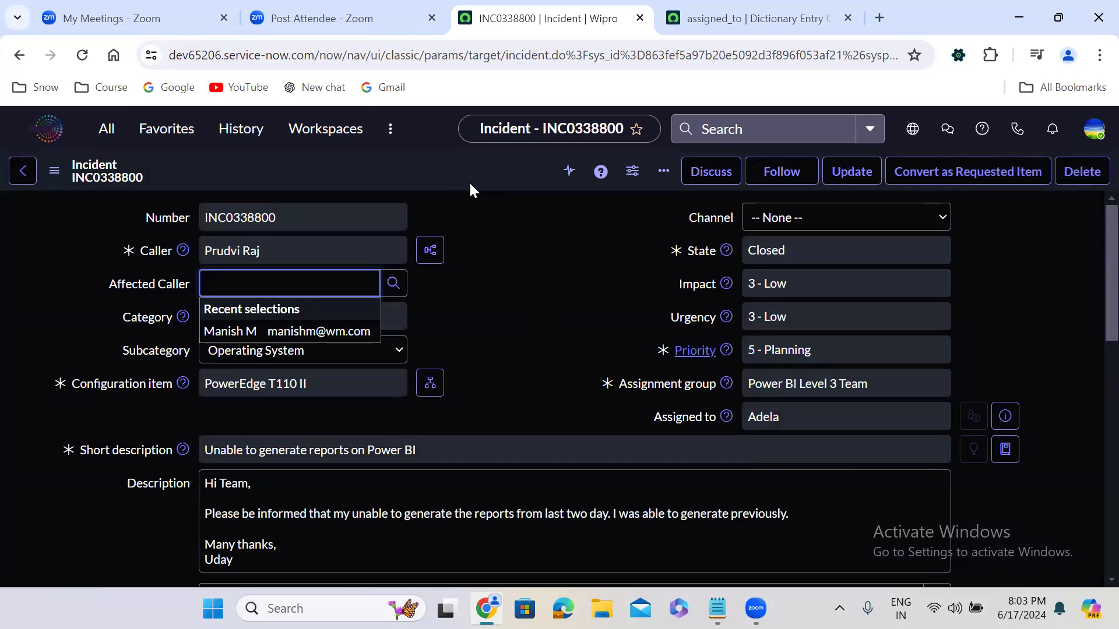
Step: Copy the closed incident into a new incident and set its Caller to the same person as before
right_click(448, 174)
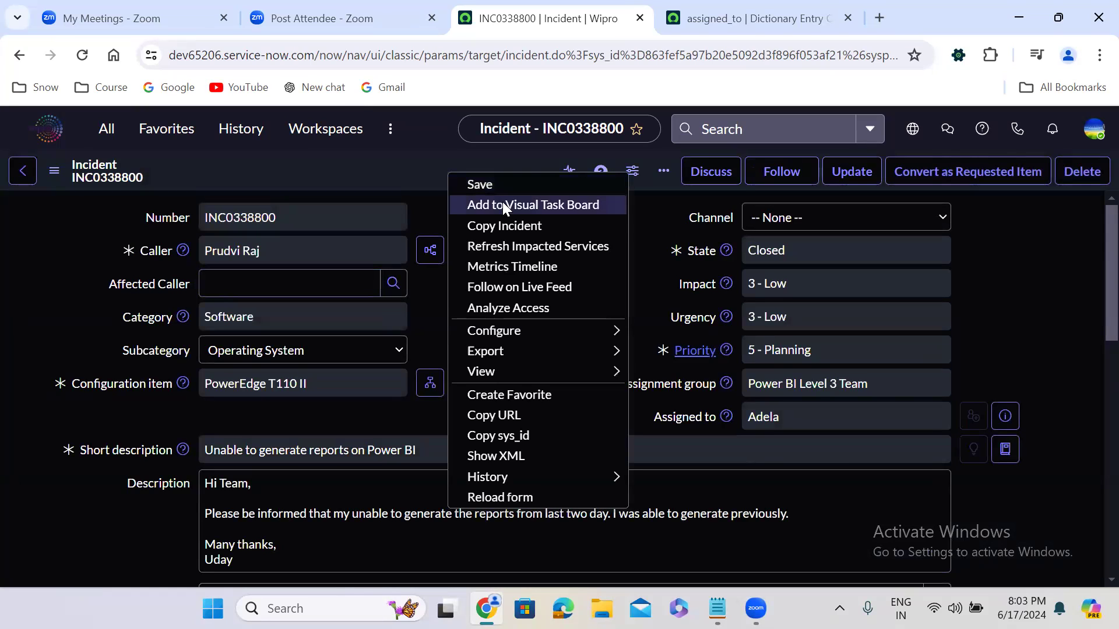
left_click(515, 227)
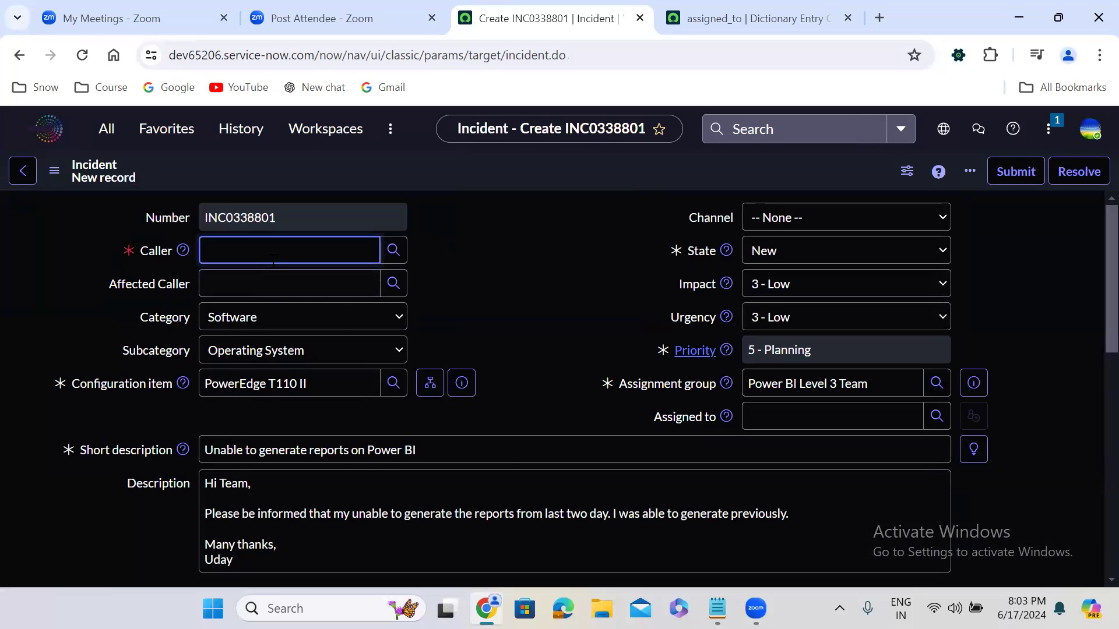
left_click(272, 260)
type("prud")
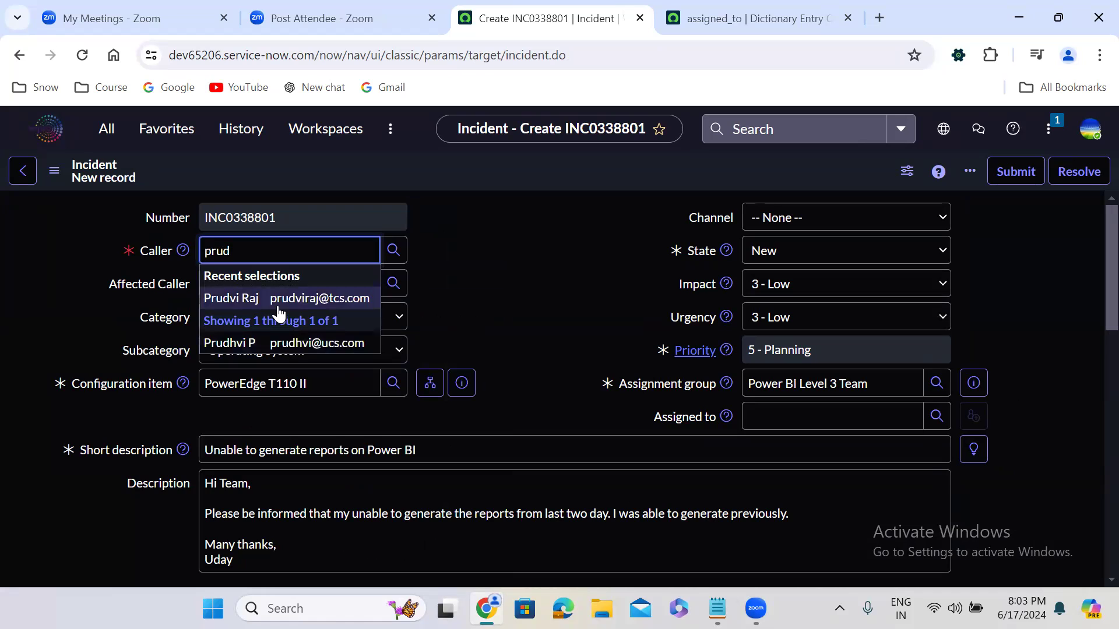
left_click(279, 301)
Step: Assign the new incident to the same Power BI Level 3 Team member and save it
left_click(772, 422)
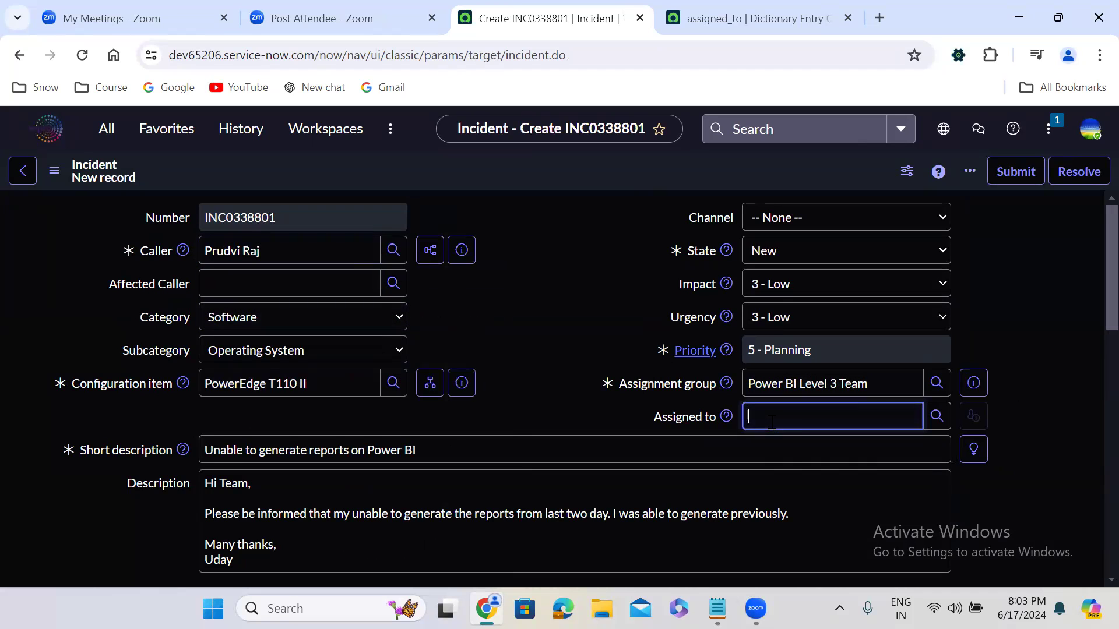
left_click(799, 494)
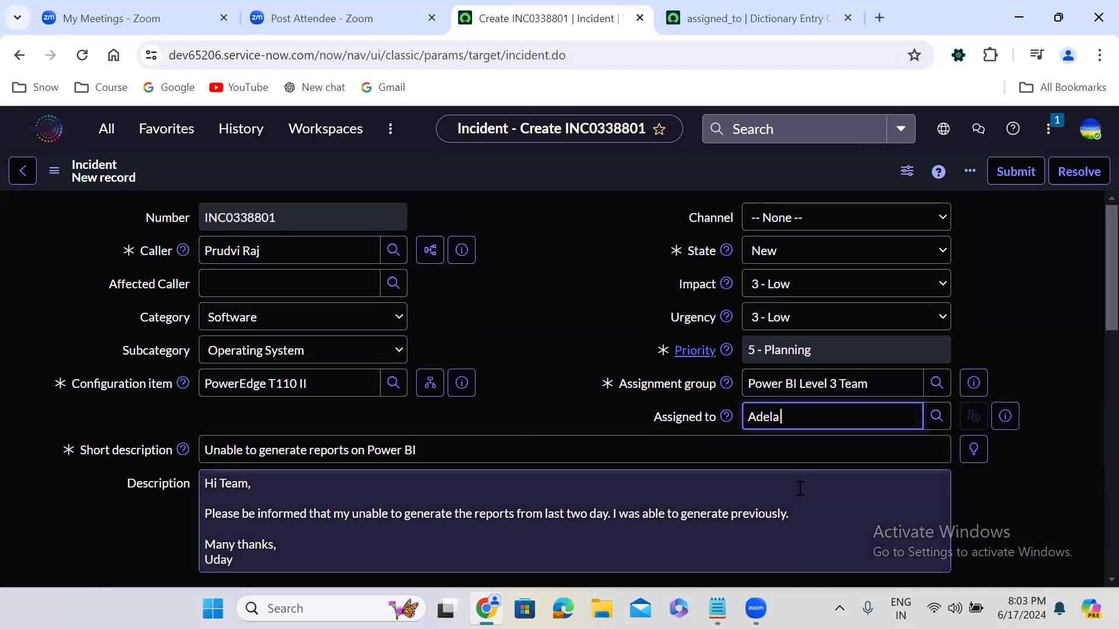
right_click(449, 183)
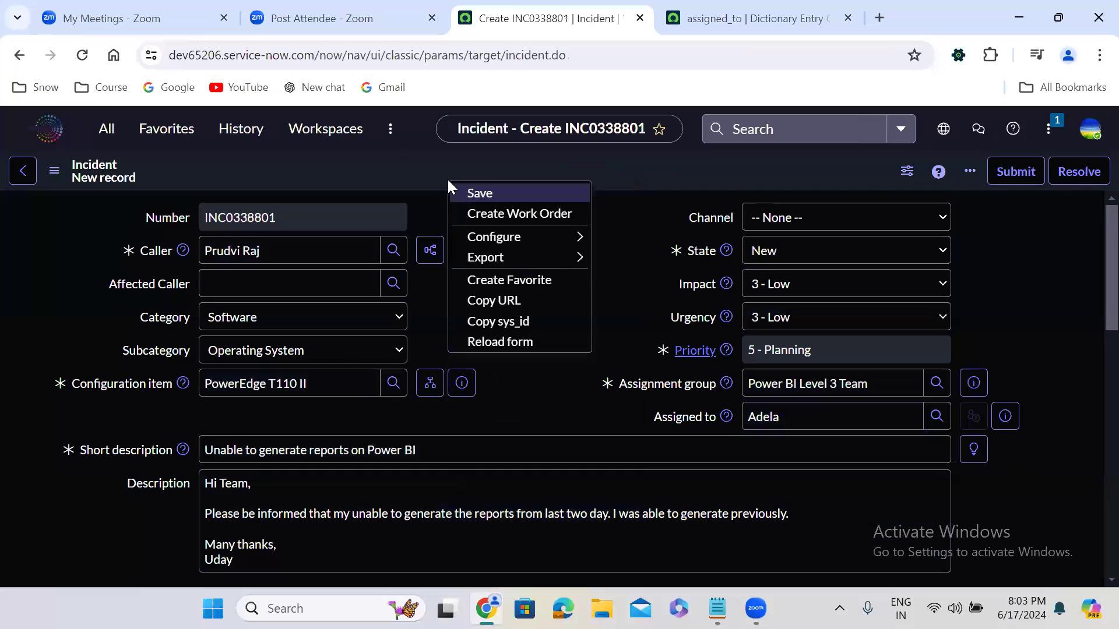
left_click(479, 189)
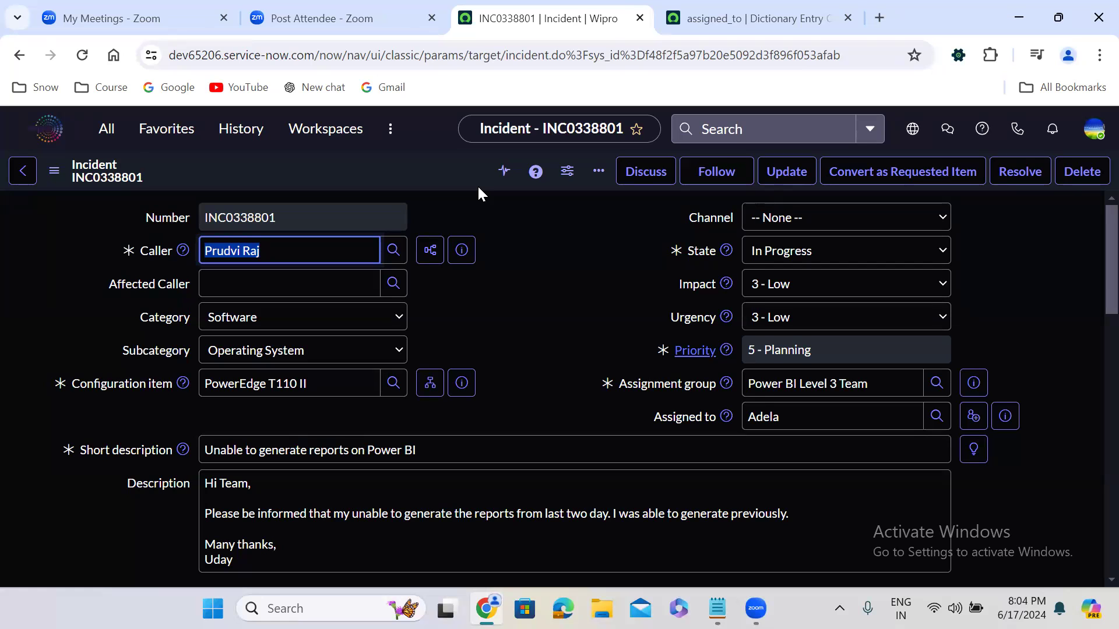
Step: Examine the incident's Caller, Assigned to and Assignment group values, and consult the incident and problem definitions in Notepad
double_click(764, 416)
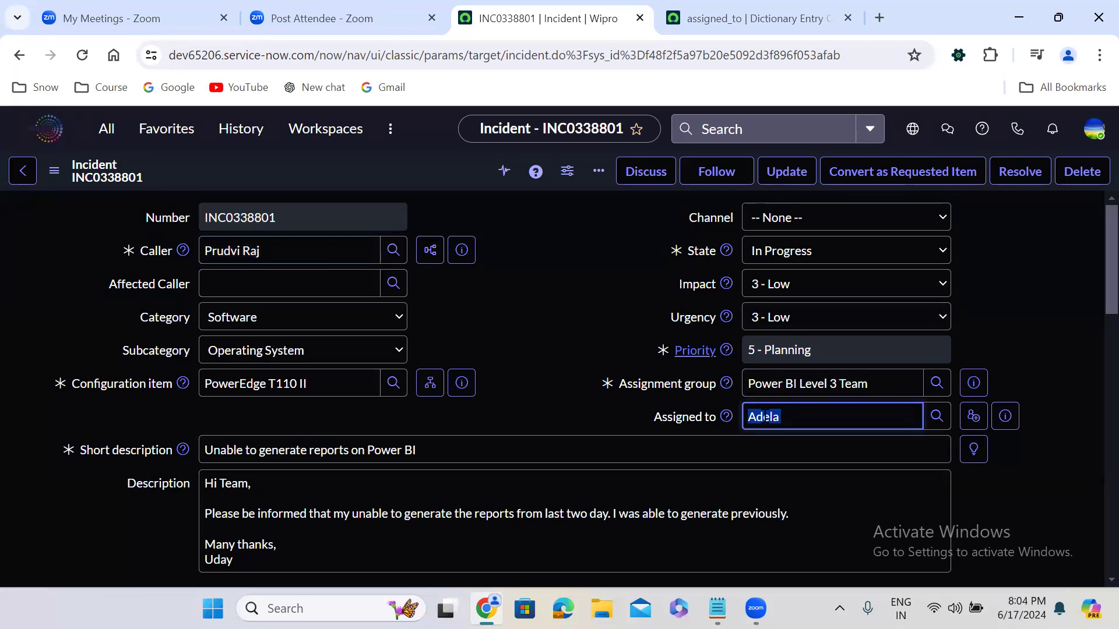
triple_click(800, 388)
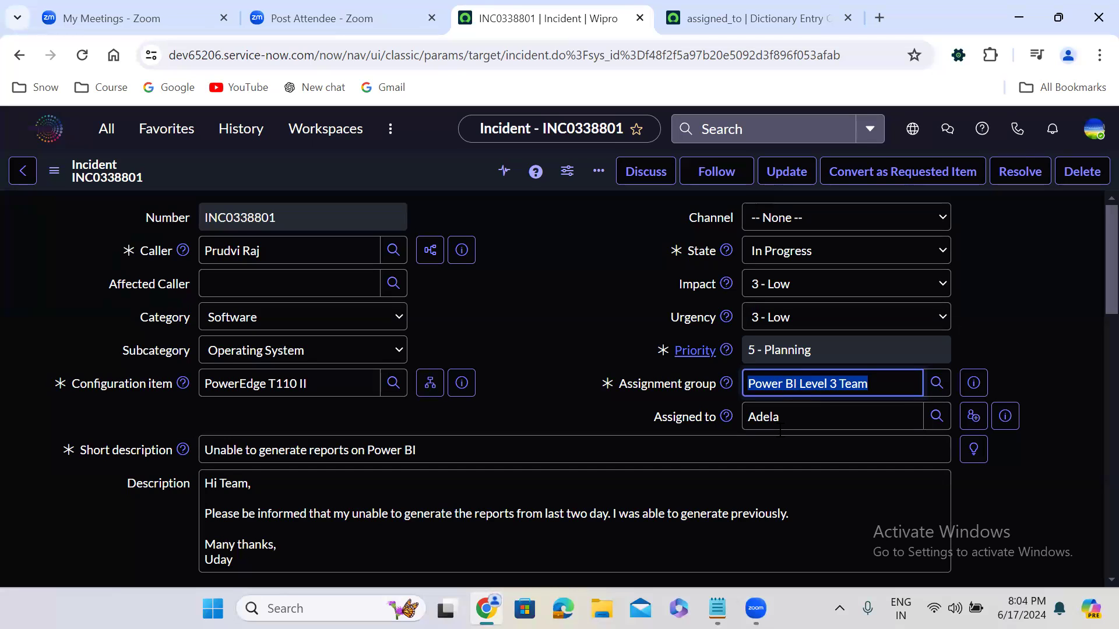
left_click(718, 608)
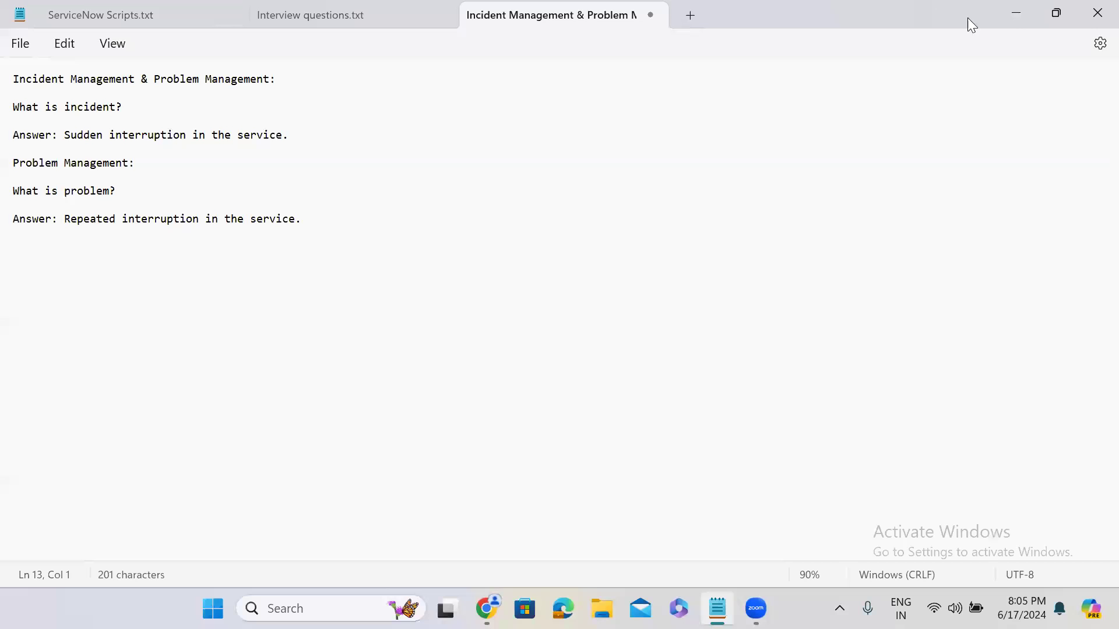
left_click(1014, 14)
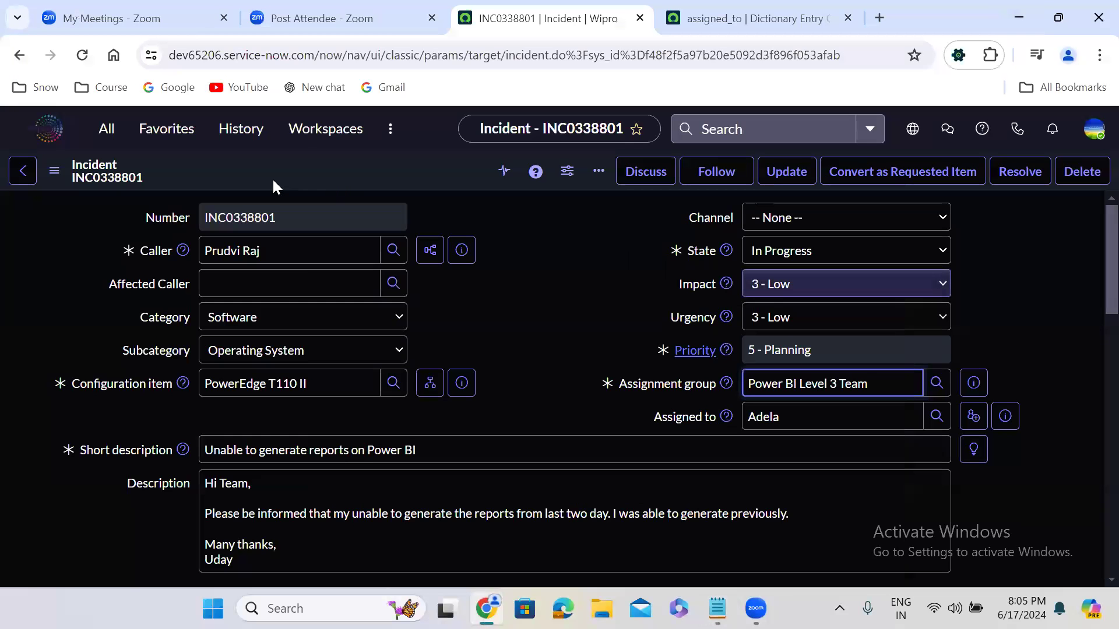
triple_click(264, 252)
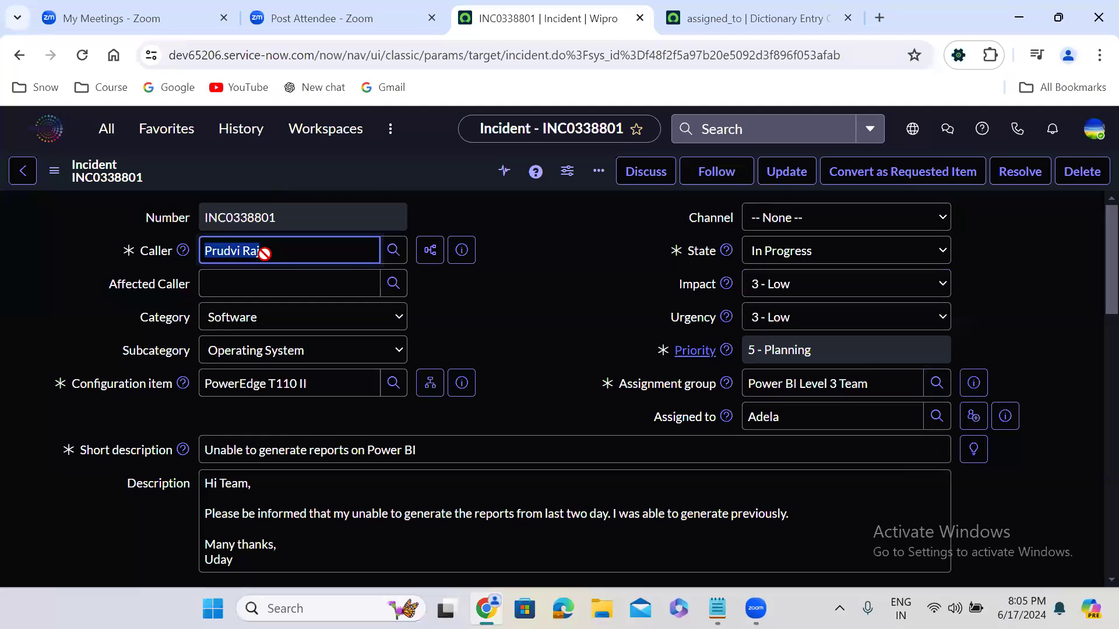
double_click(784, 419)
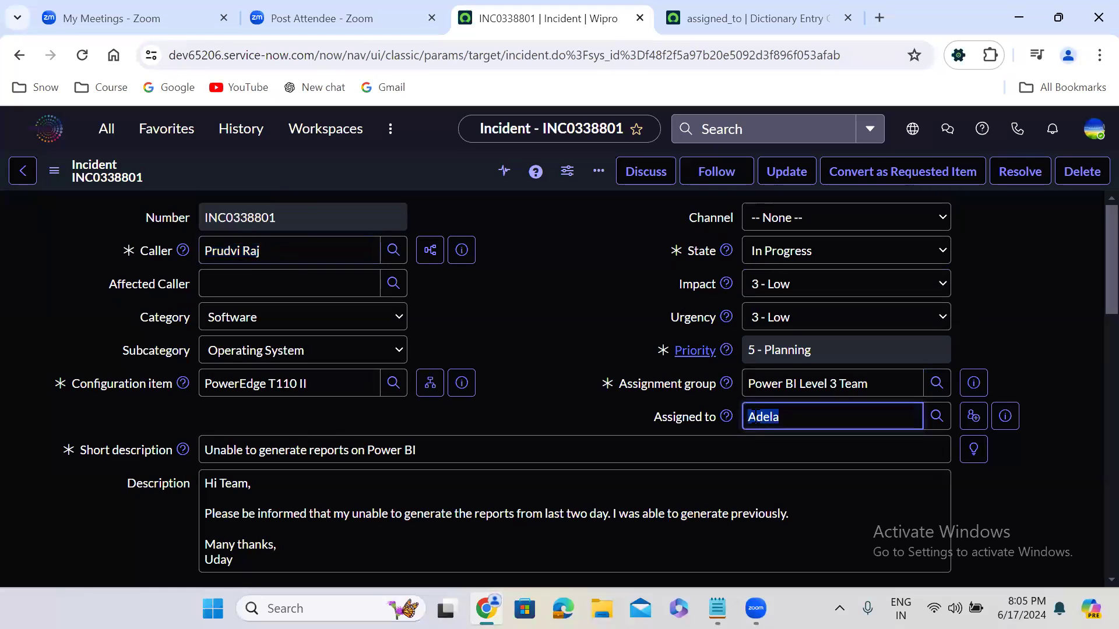
triple_click(778, 383)
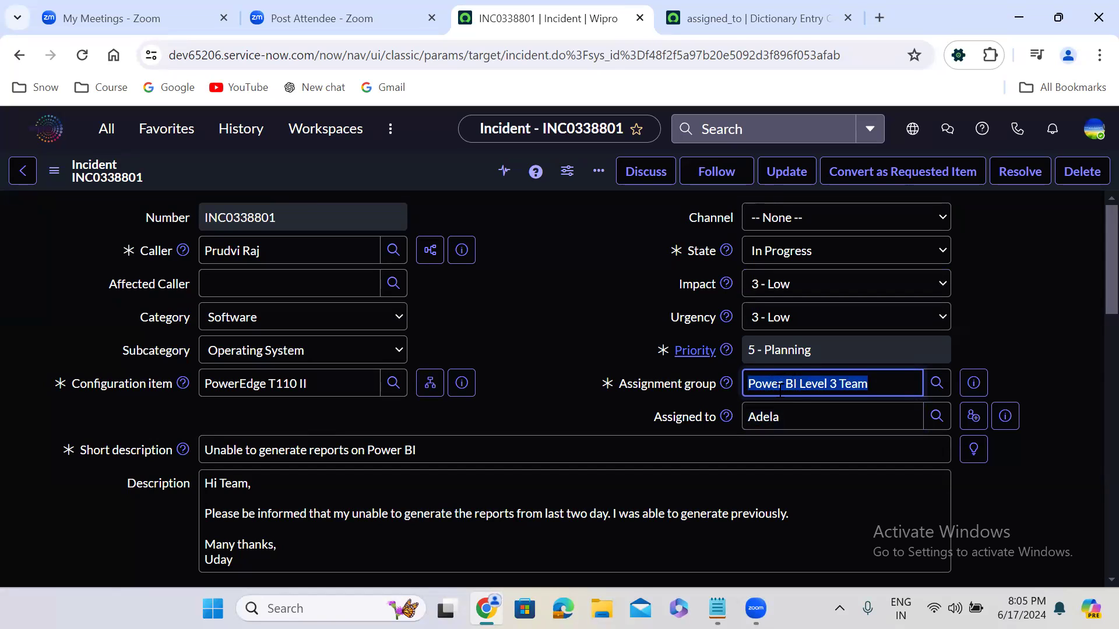
left_click(521, 305)
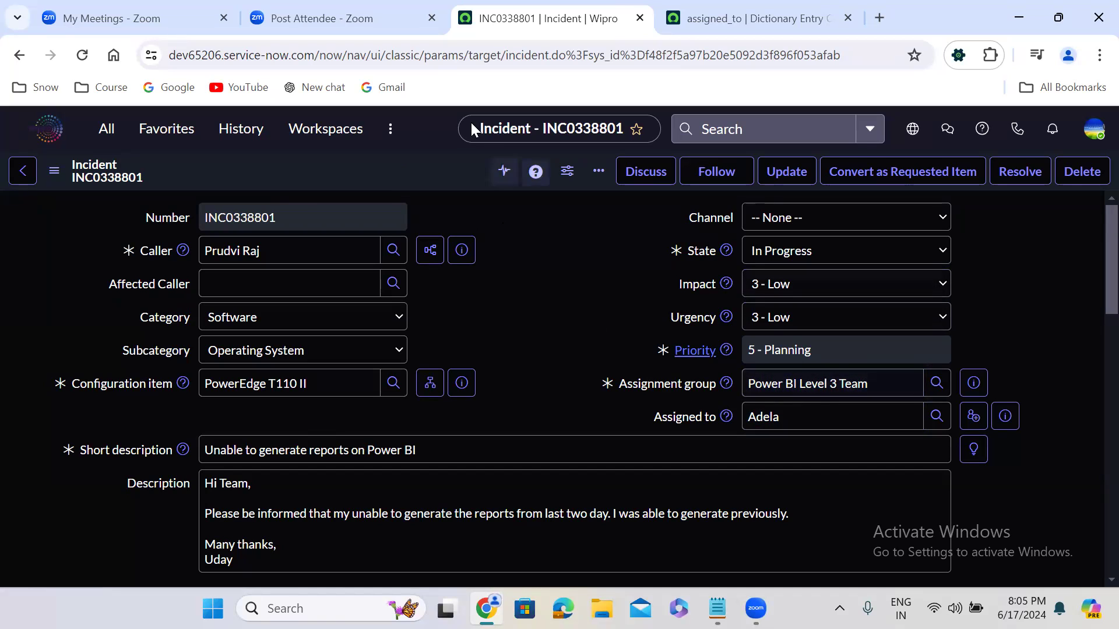
Step: Examine the Create Problem action available for the incident and the Problem field in its Related Records section
right_click(415, 166)
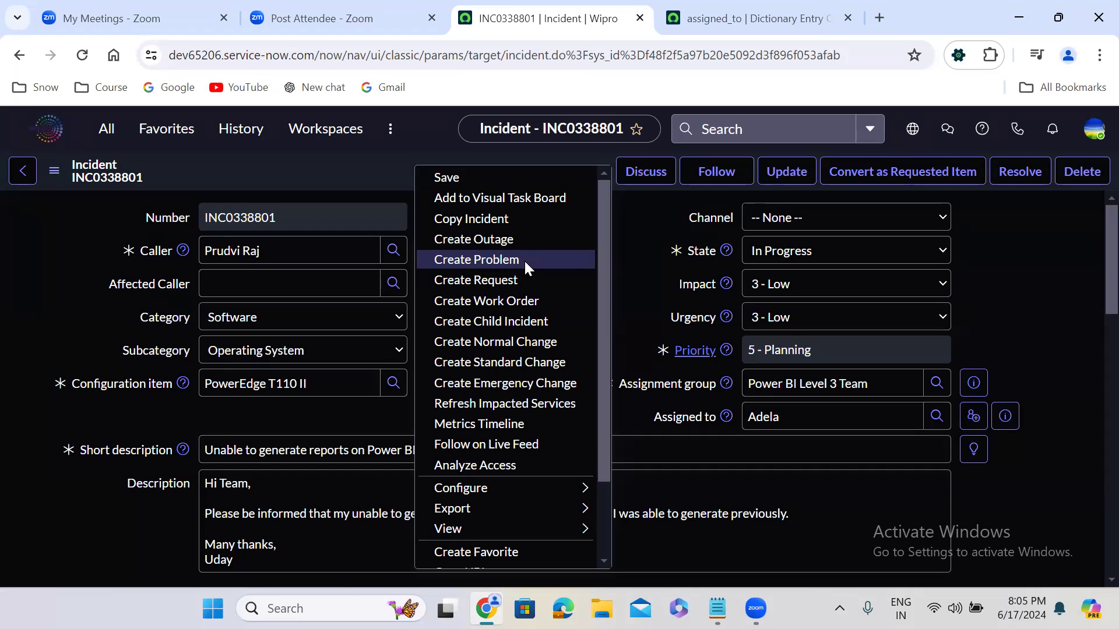
left_click(641, 311)
left_click(520, 340)
scroll(520, 340, "down", 1)
scroll(520, 338, "down", 5)
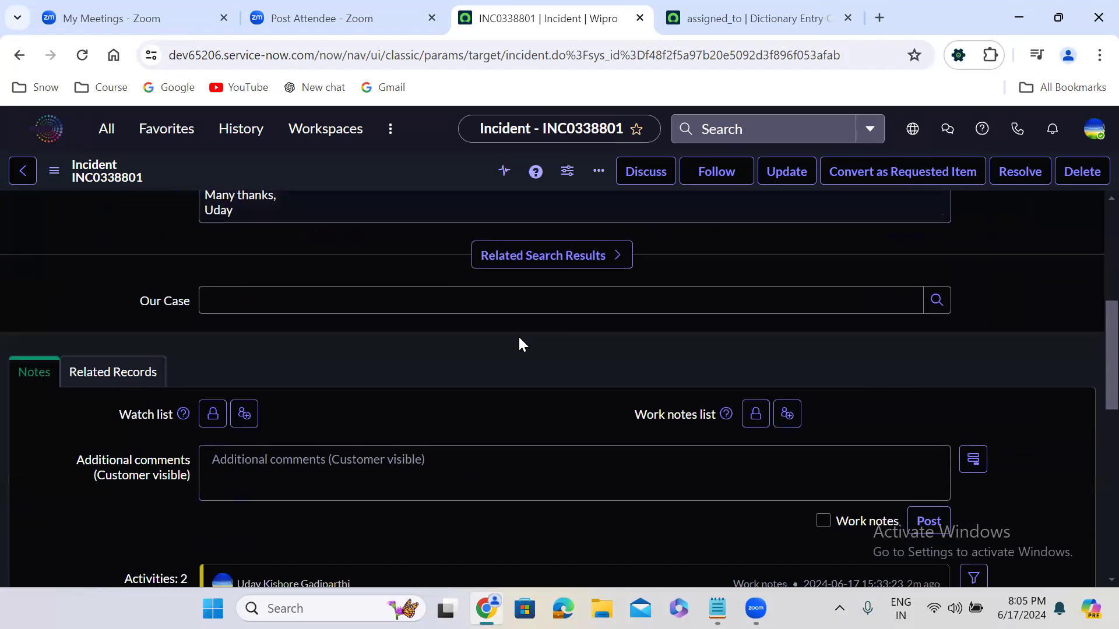
left_click(137, 377)
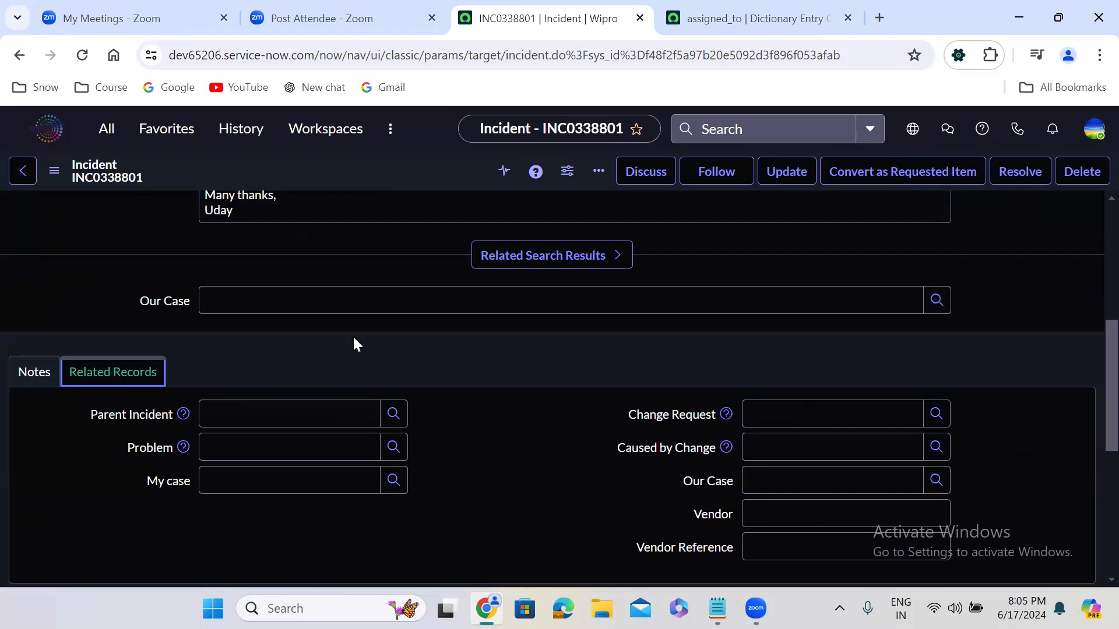
left_click(249, 447)
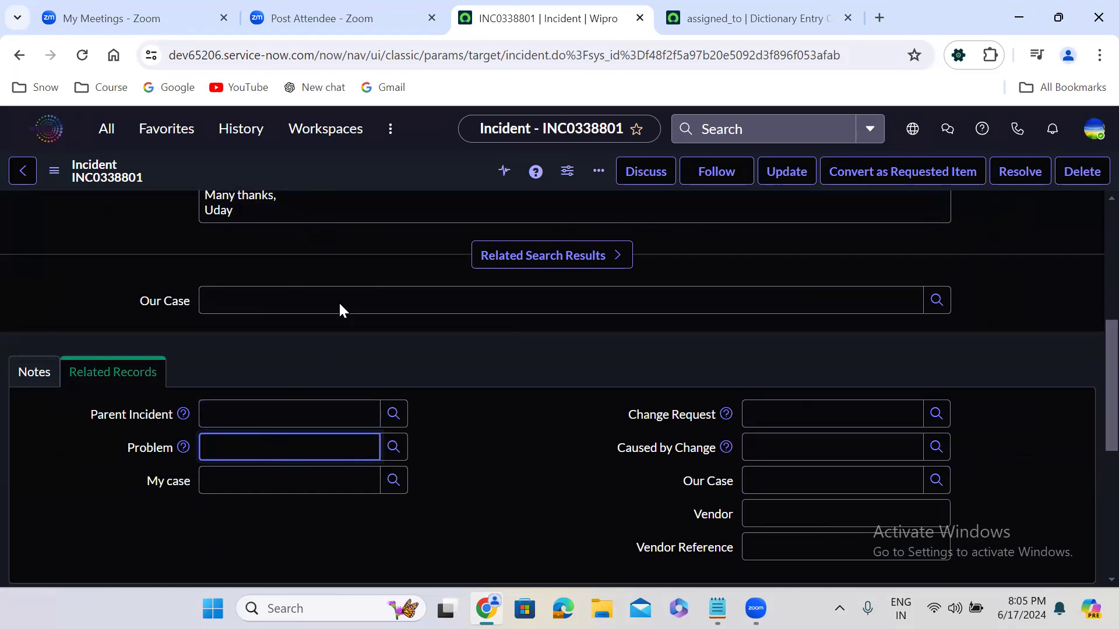
Step: Create a problem from the Power BI incident and duplicate the browser tab showing the new problem
right_click(377, 164)
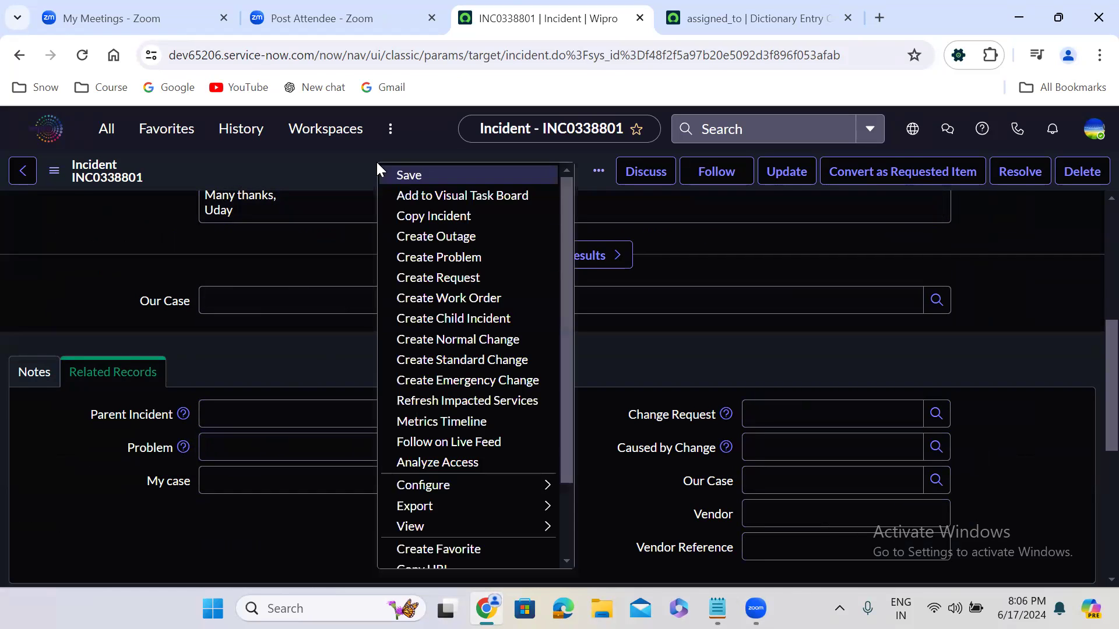
left_click(457, 256)
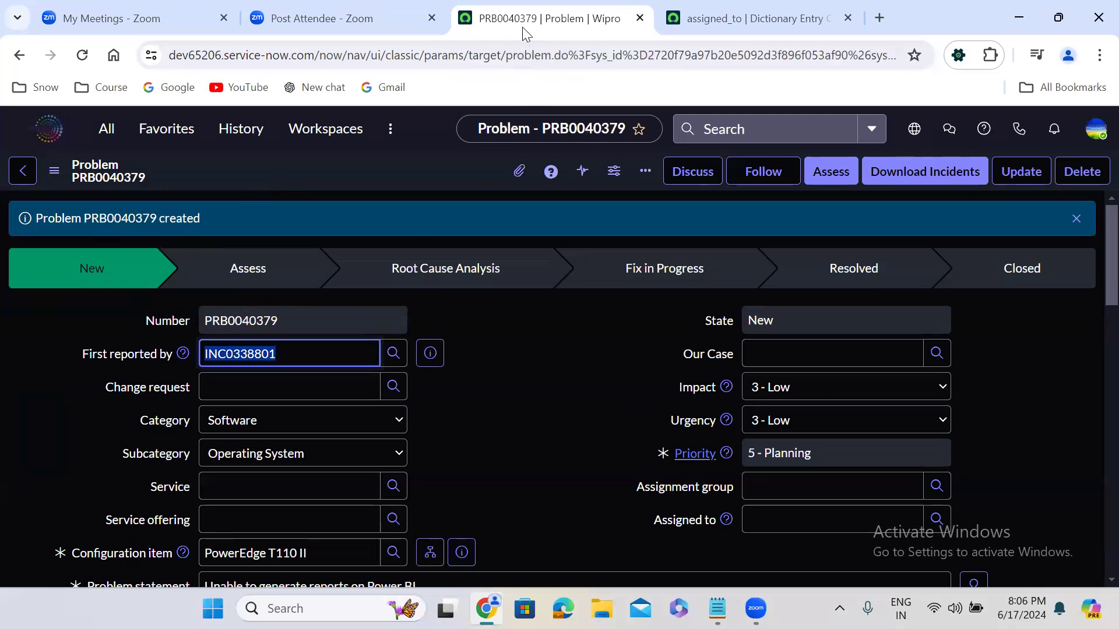
right_click(524, 19)
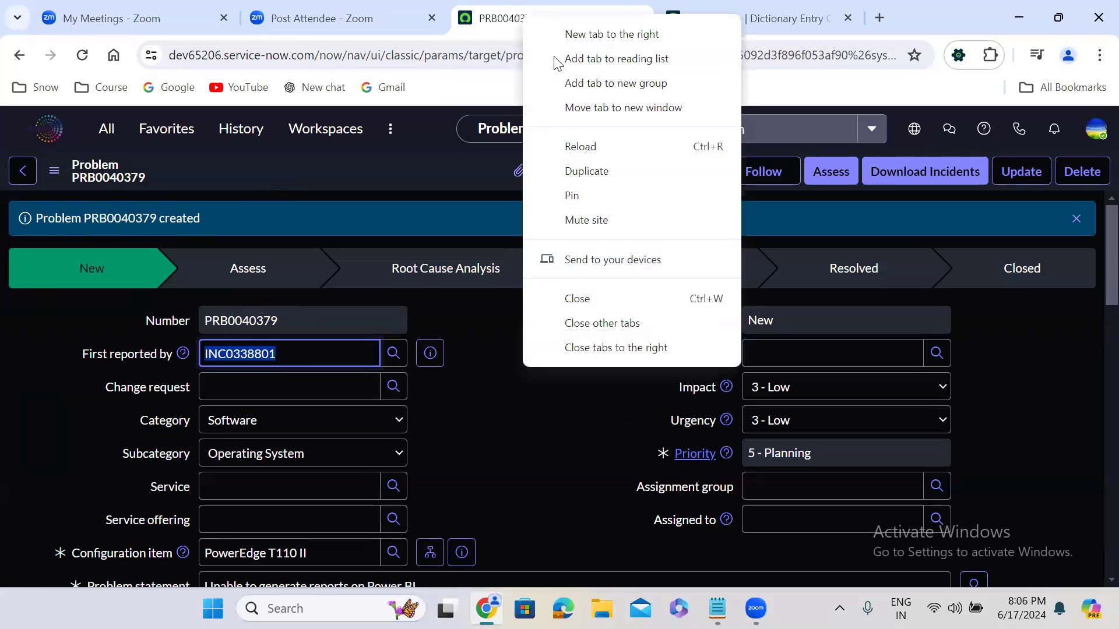
left_click(604, 173)
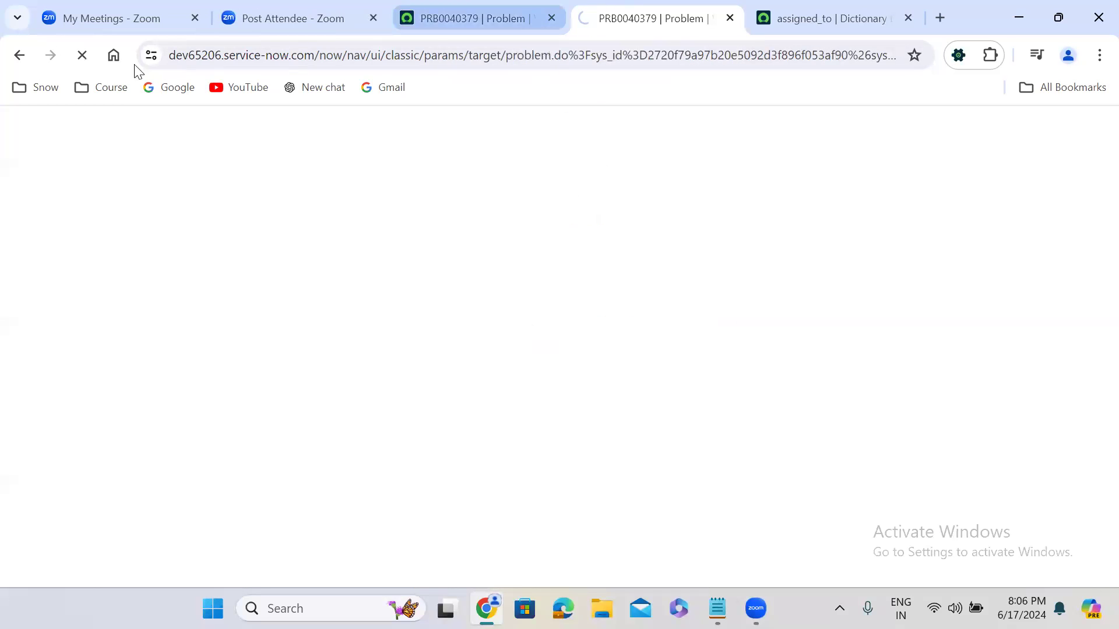
Step: Return to the incident in the original tab and examine its linked Problem field, State and On hold reason
left_click(21, 60)
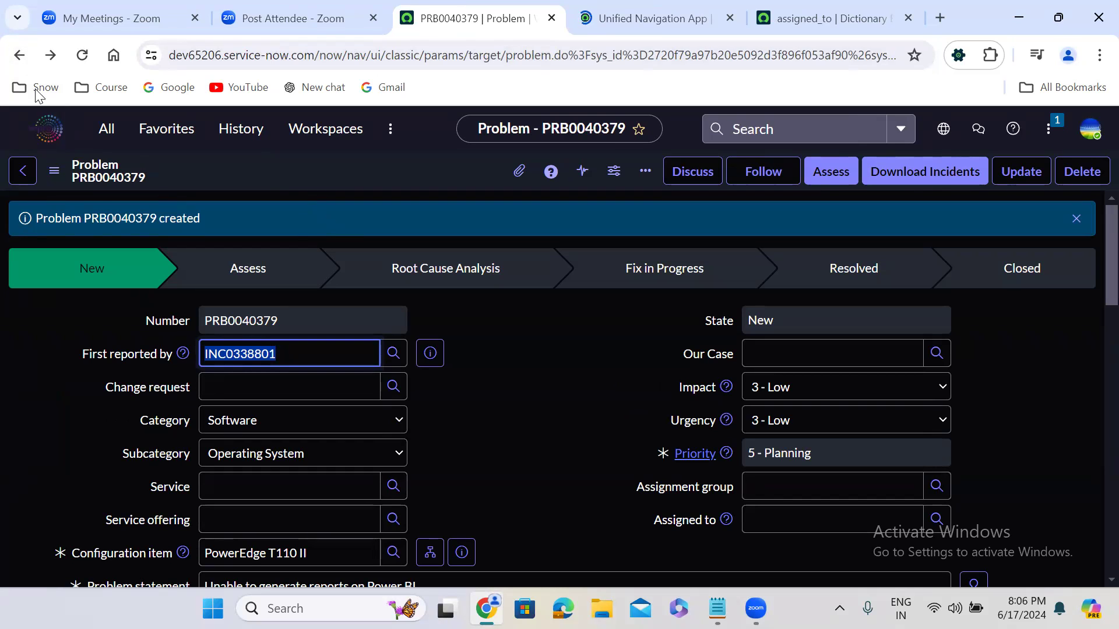
left_click(20, 56)
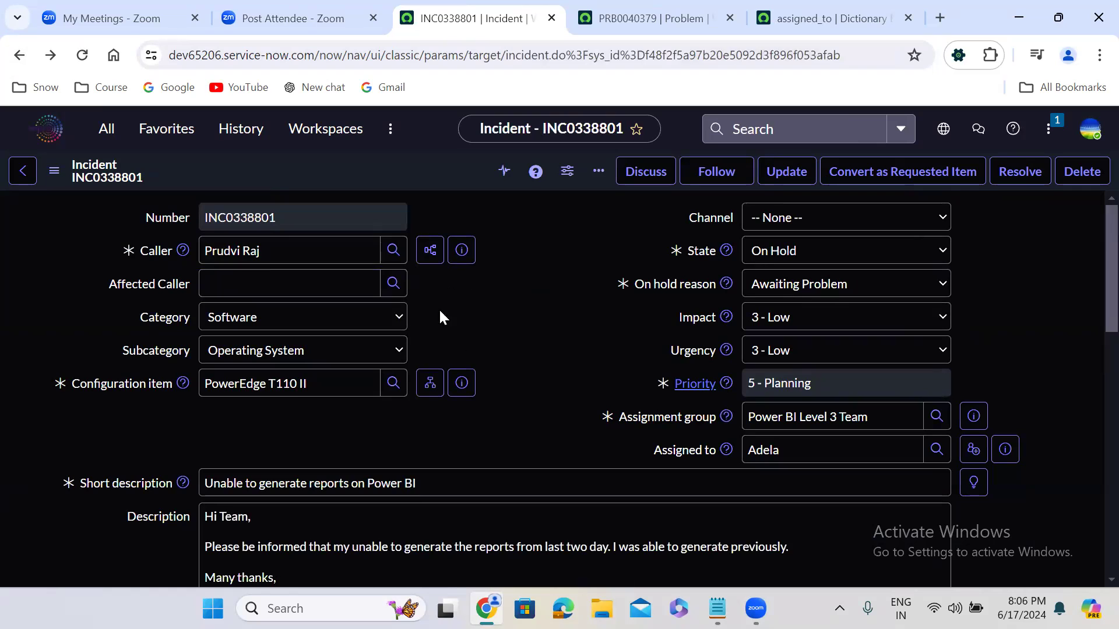
scroll(498, 300, "down", 10)
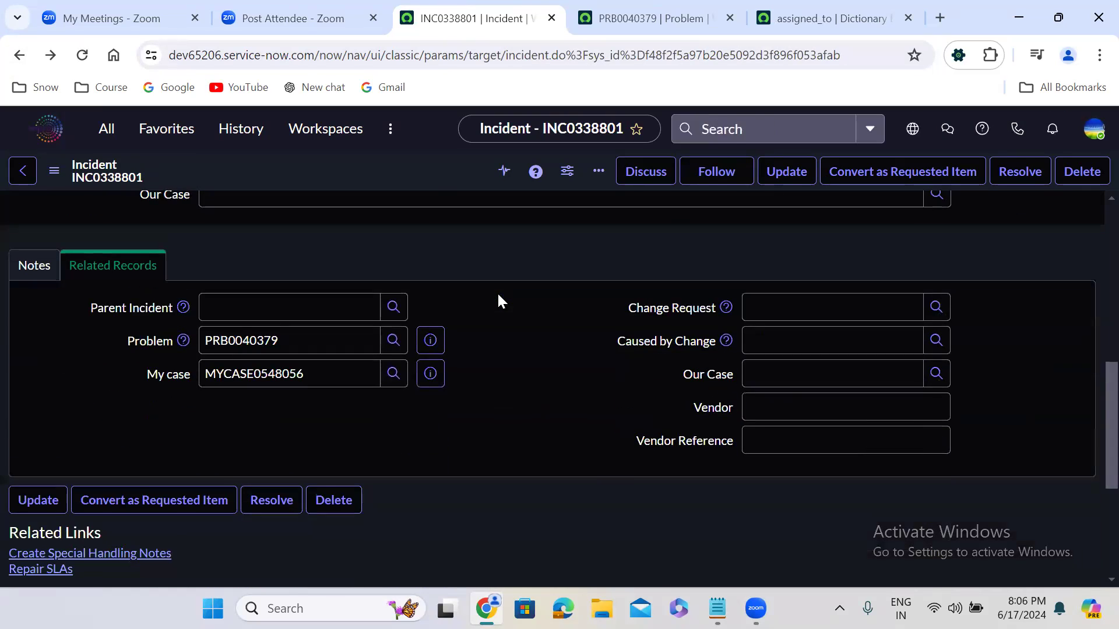
double_click(232, 341)
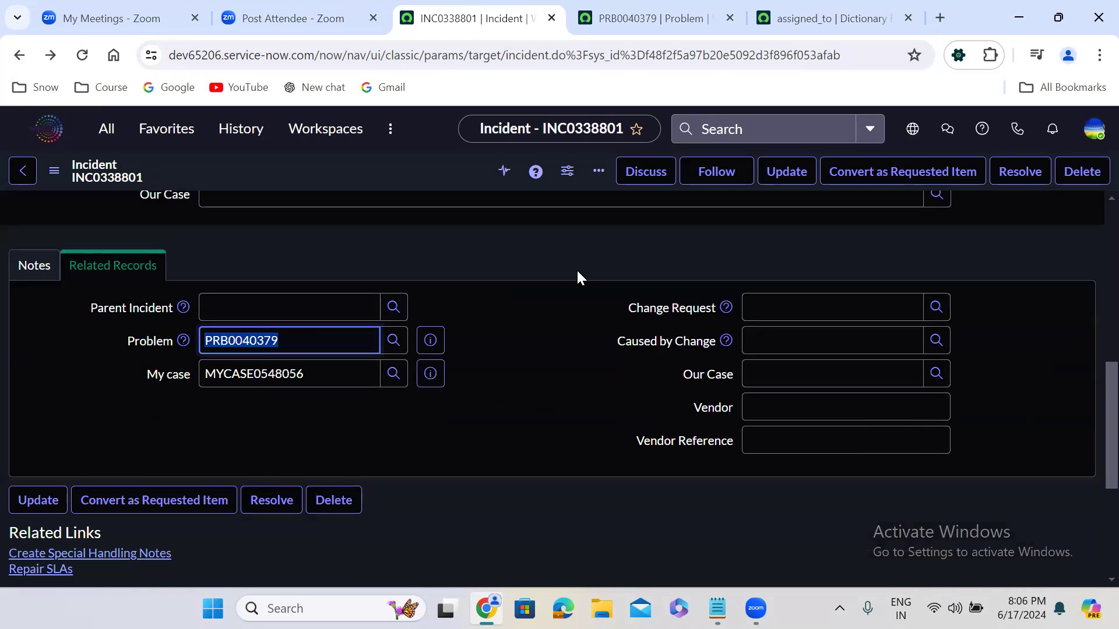
left_click(534, 270)
scroll(532, 265, "up", 10)
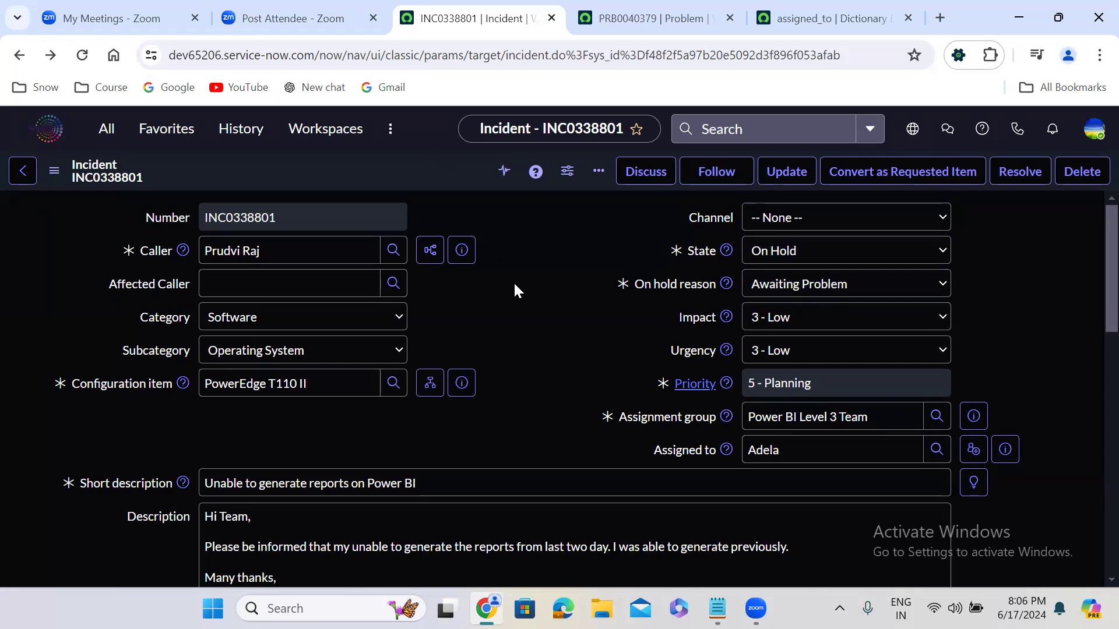
scroll(512, 281, "down", 7)
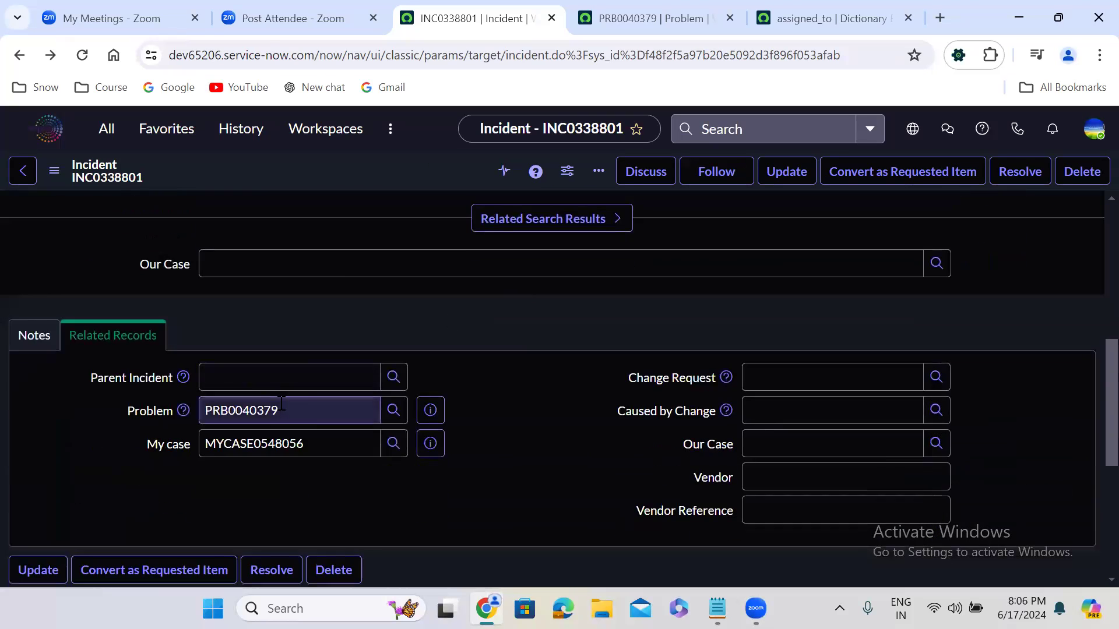
scroll(577, 357, "up", 7)
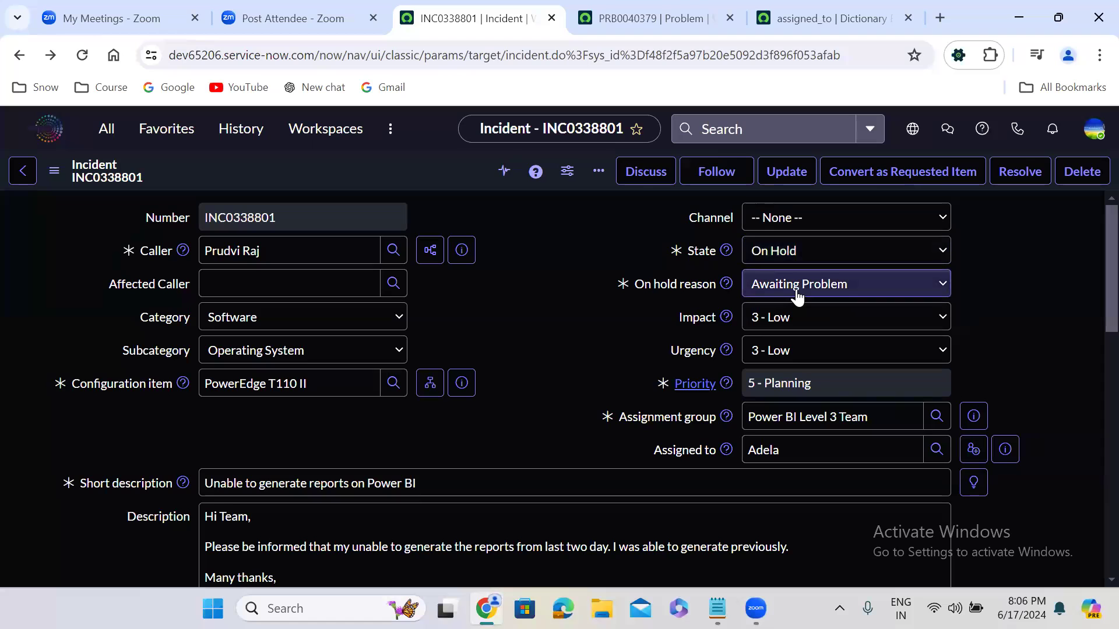
Step: Add the closed Power BI incidents INC0338800, INC0338799 and INC0338793 to the problem's related incidents
left_click(629, 7)
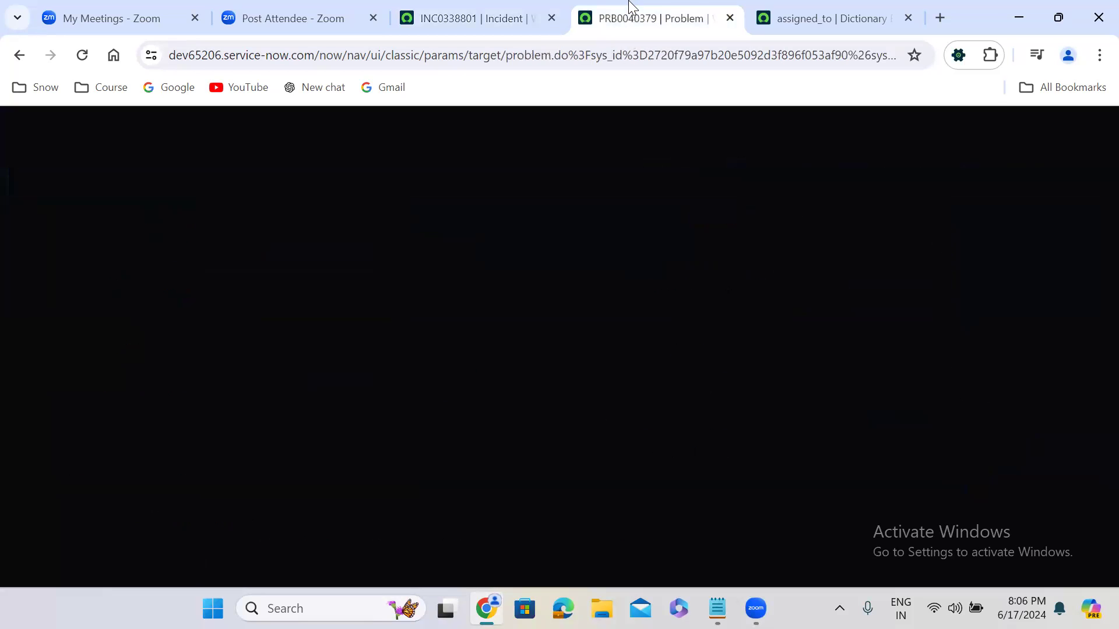
scroll(510, 408, "down", 2)
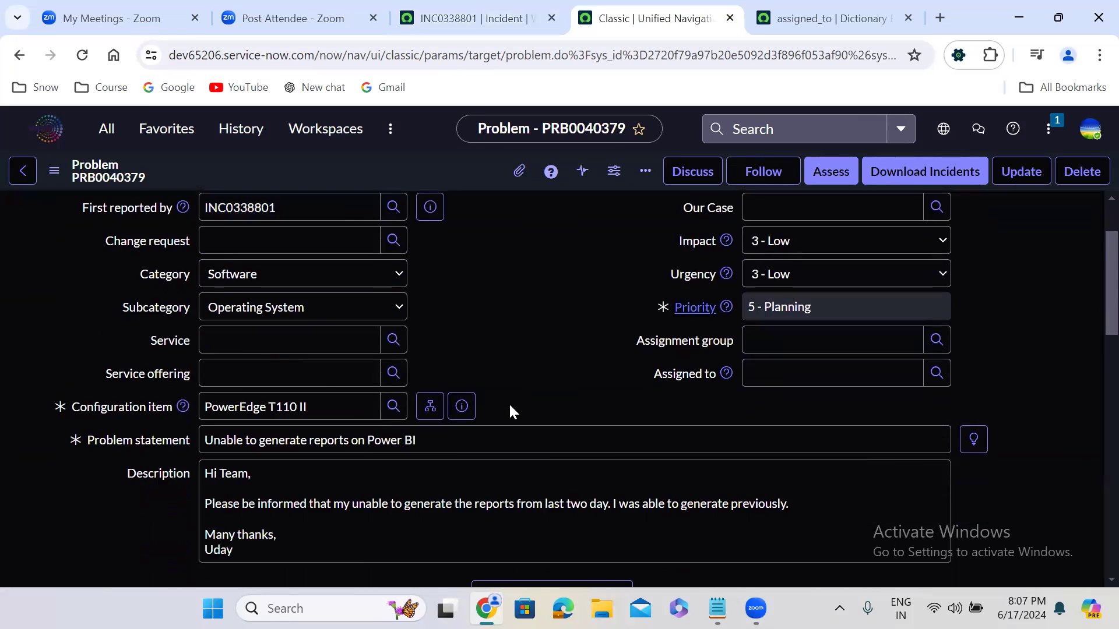
scroll(510, 408, "down", 18)
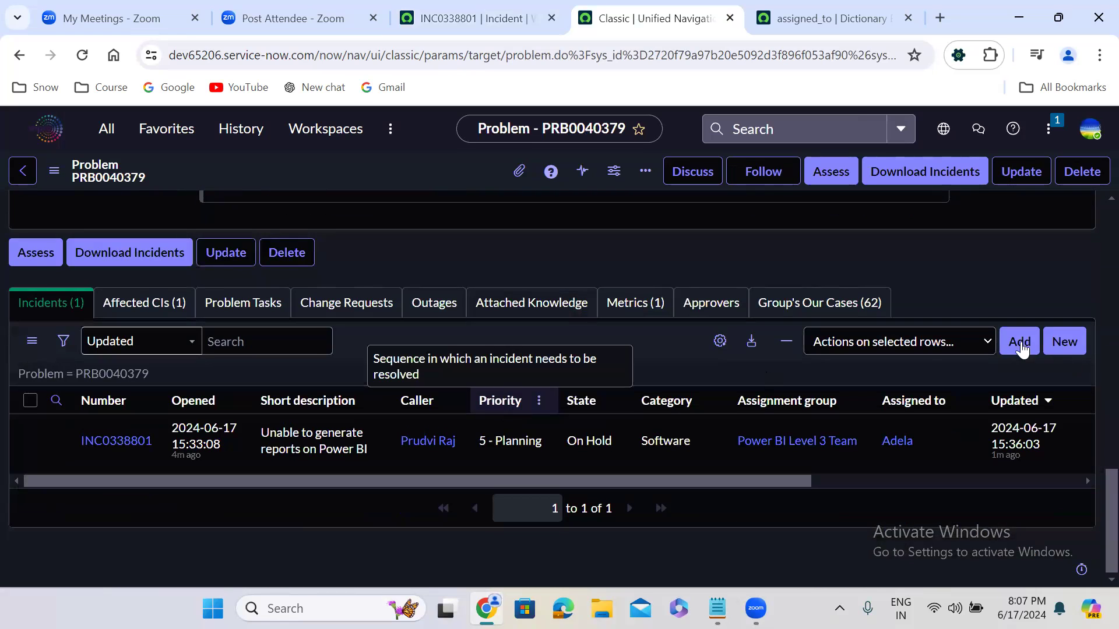
left_click(1020, 341)
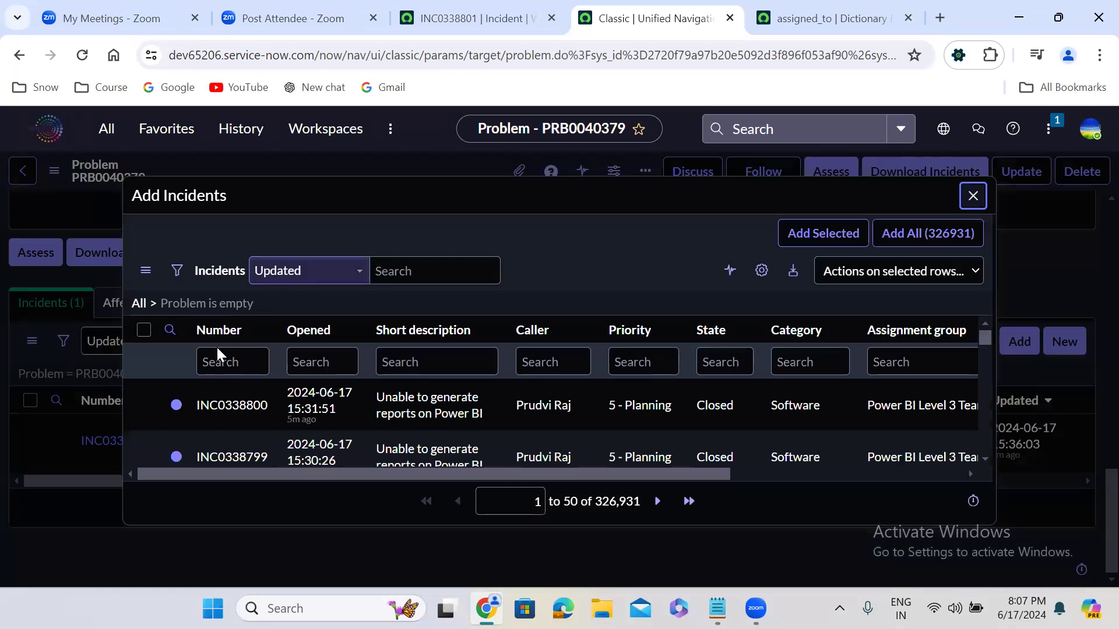
left_click(986, 458)
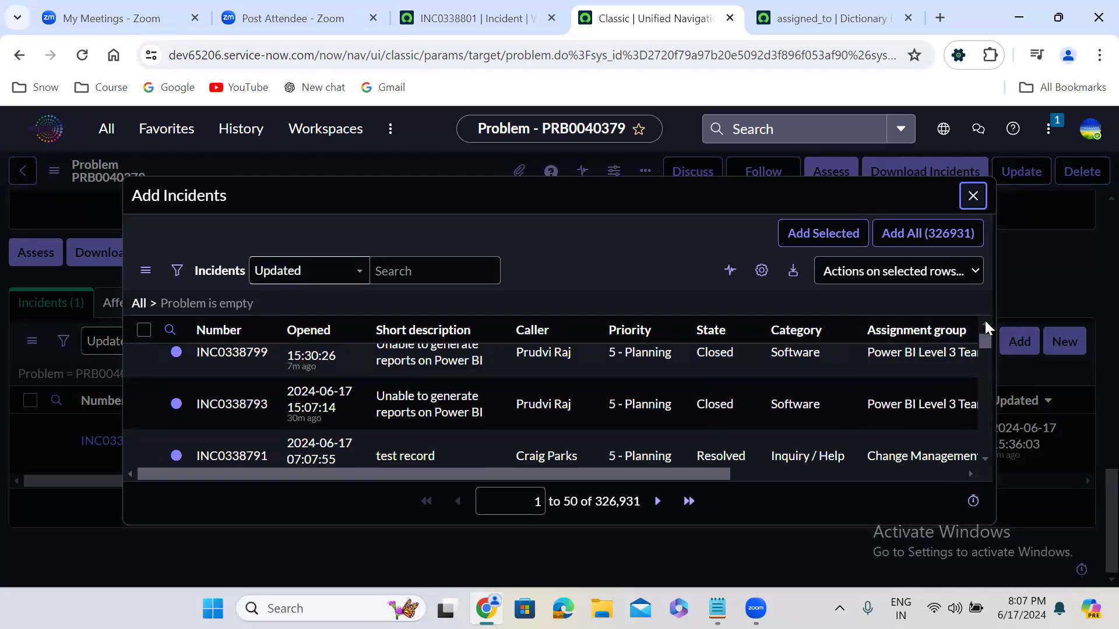
left_click(985, 325)
left_click(985, 325)
left_click(143, 406)
left_click(142, 407)
left_click(143, 457)
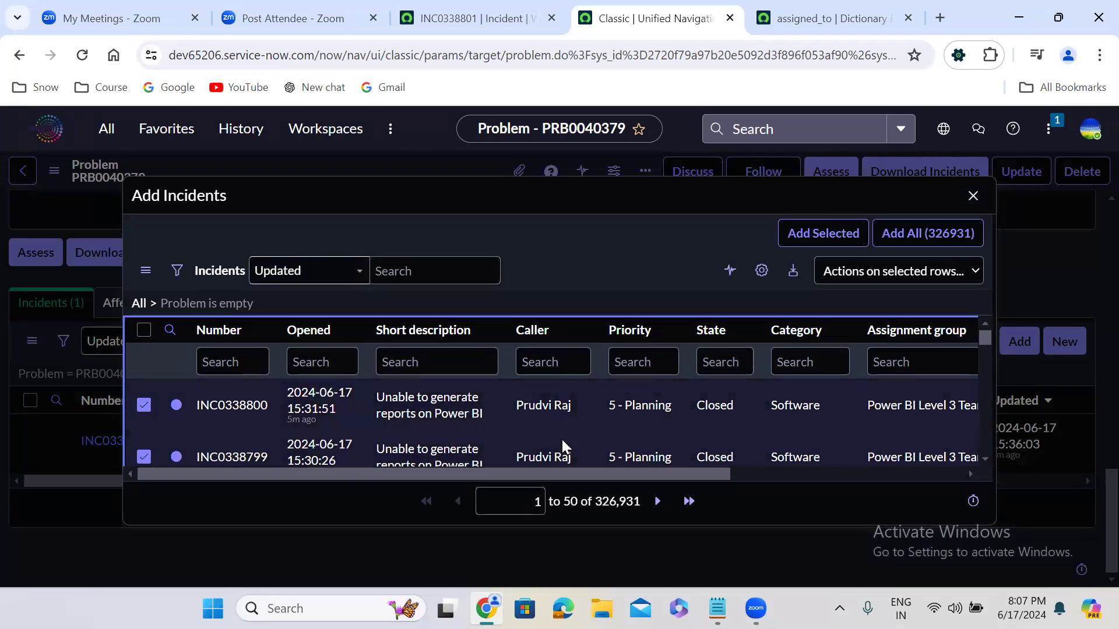
left_click(983, 458)
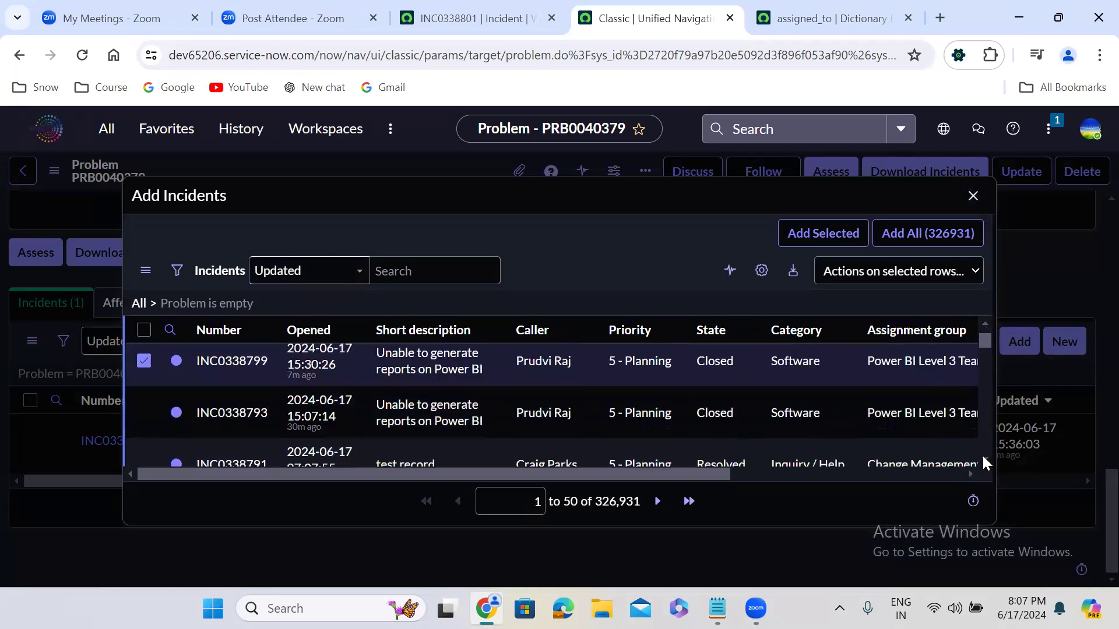
left_click(144, 405)
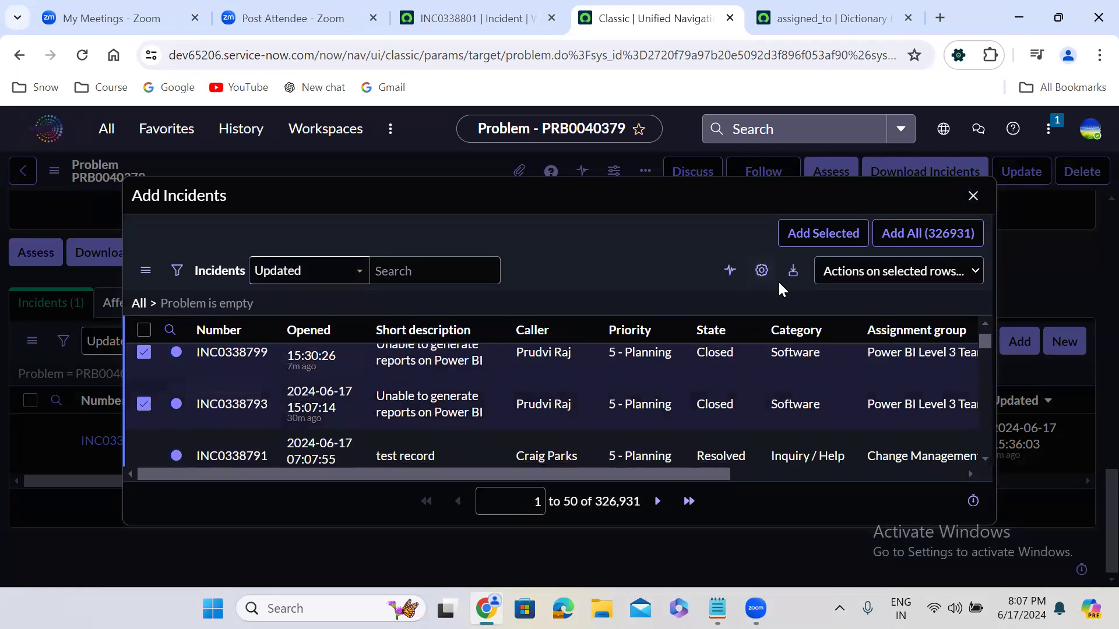
left_click(817, 239)
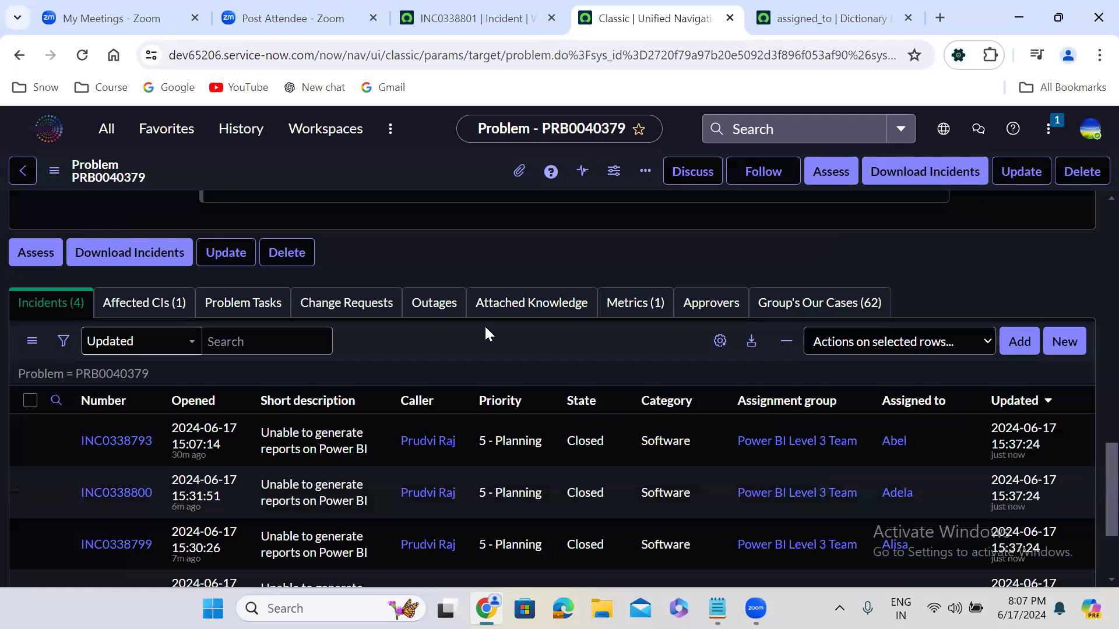
Step: Save the problem with Assignment group Power BI Level 3 Team and pick a member of that team as Assigned to
scroll(486, 332, "up", 20)
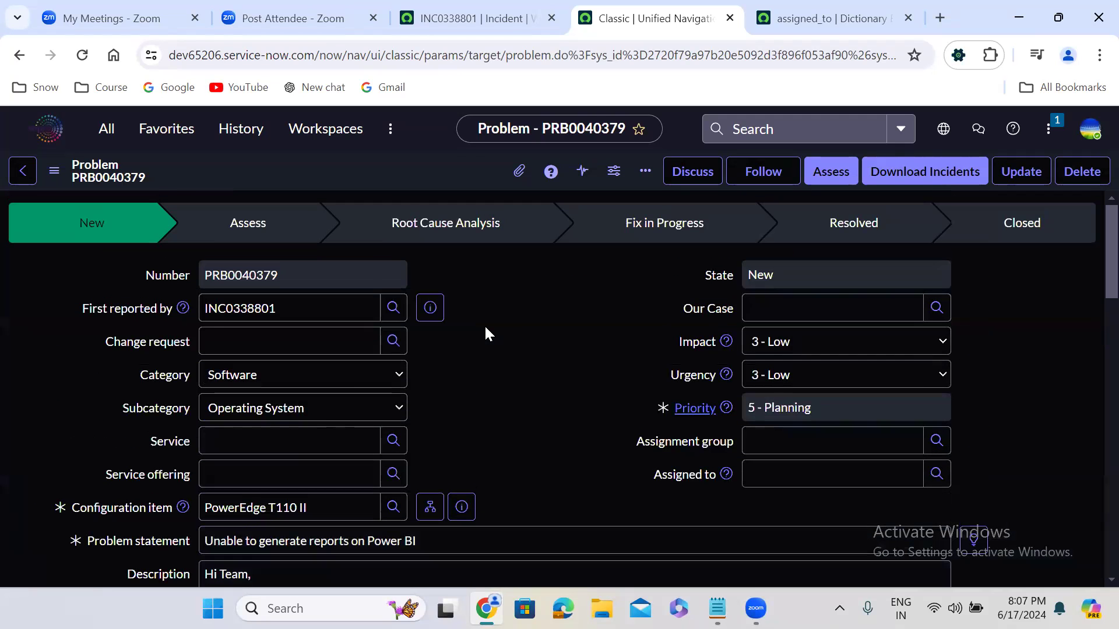
left_click(789, 443)
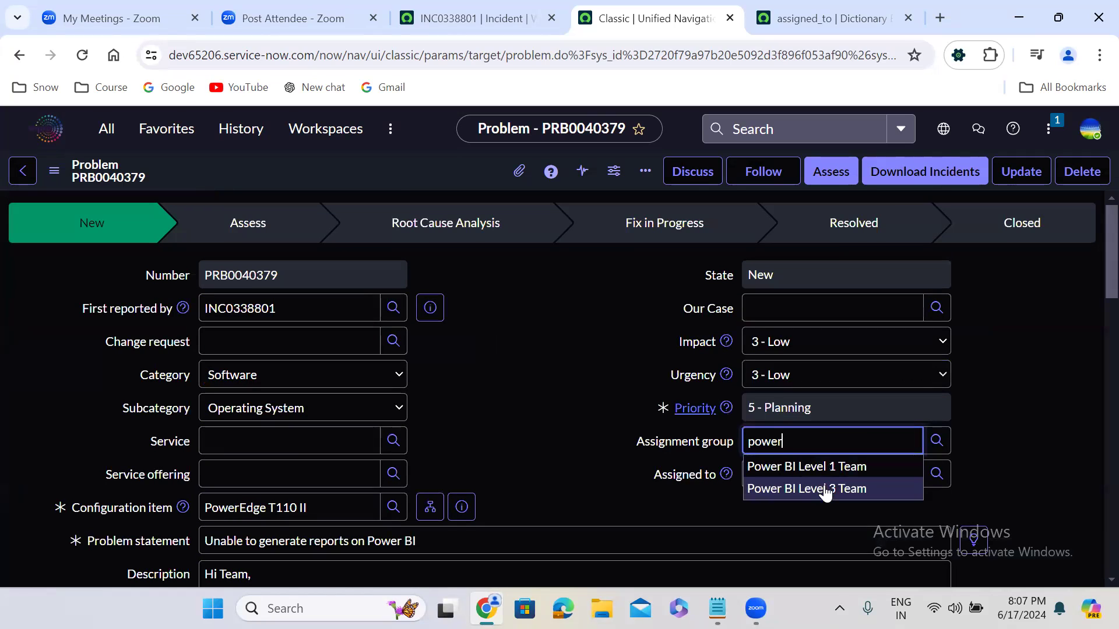
left_click(826, 490)
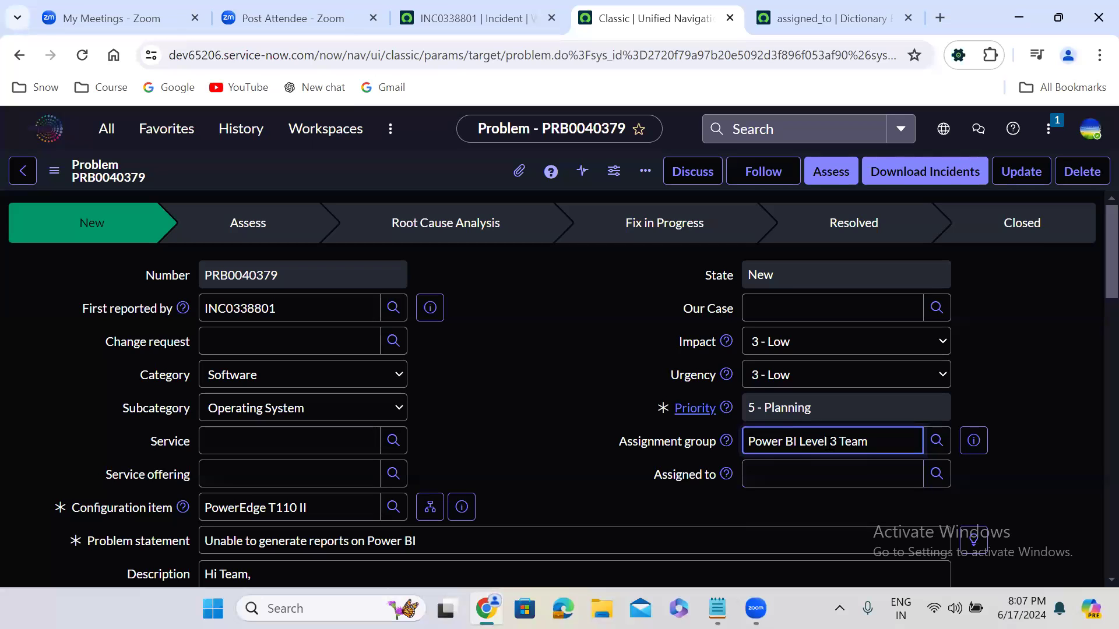
left_click(546, 280)
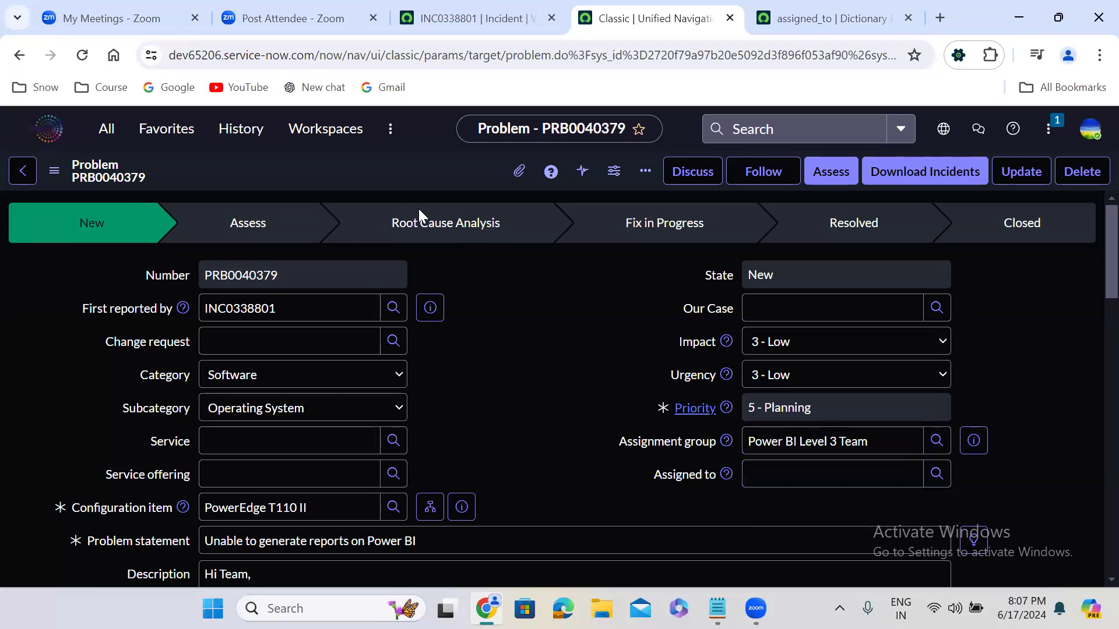
right_click(378, 169)
left_click(404, 179)
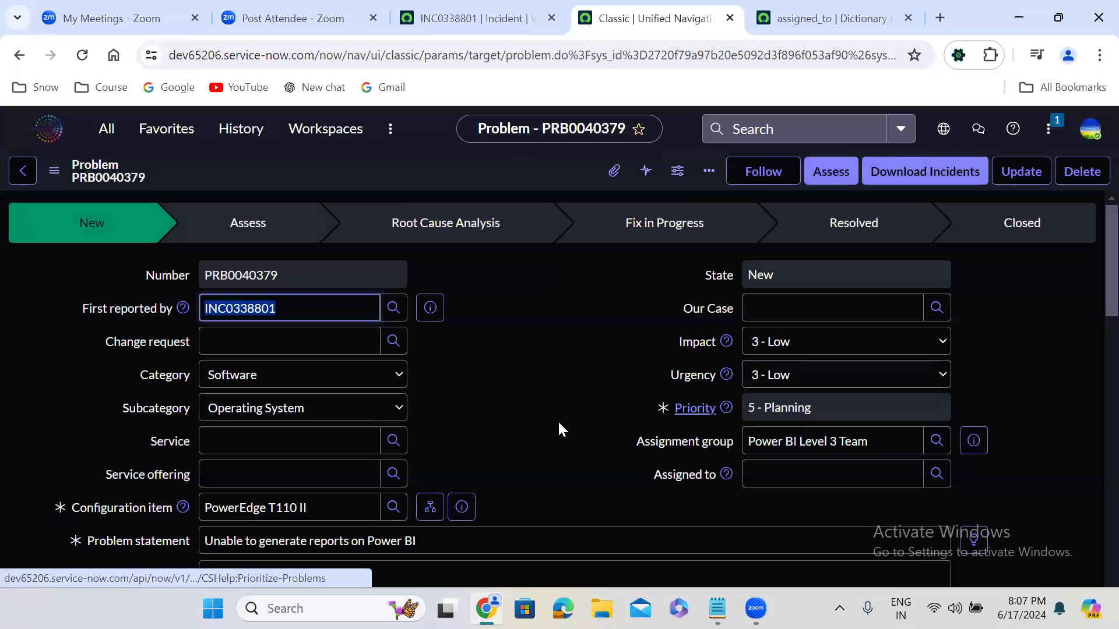
left_click(937, 475)
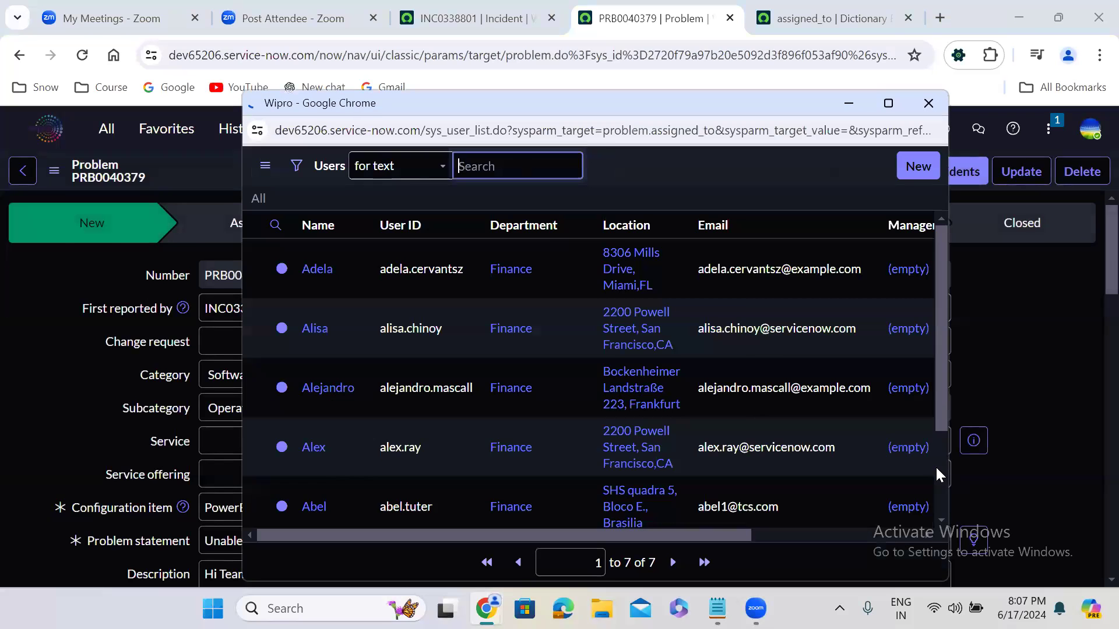
left_click(336, 422)
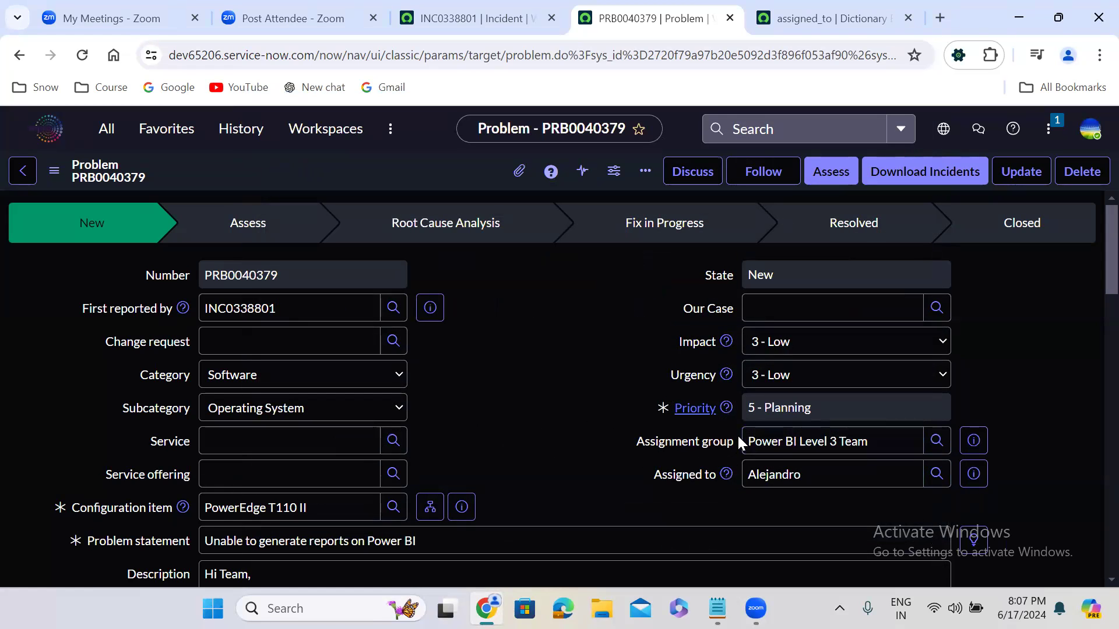
Step: Change the problem's Assignment group to Problem Analyzers
triple_click(772, 442)
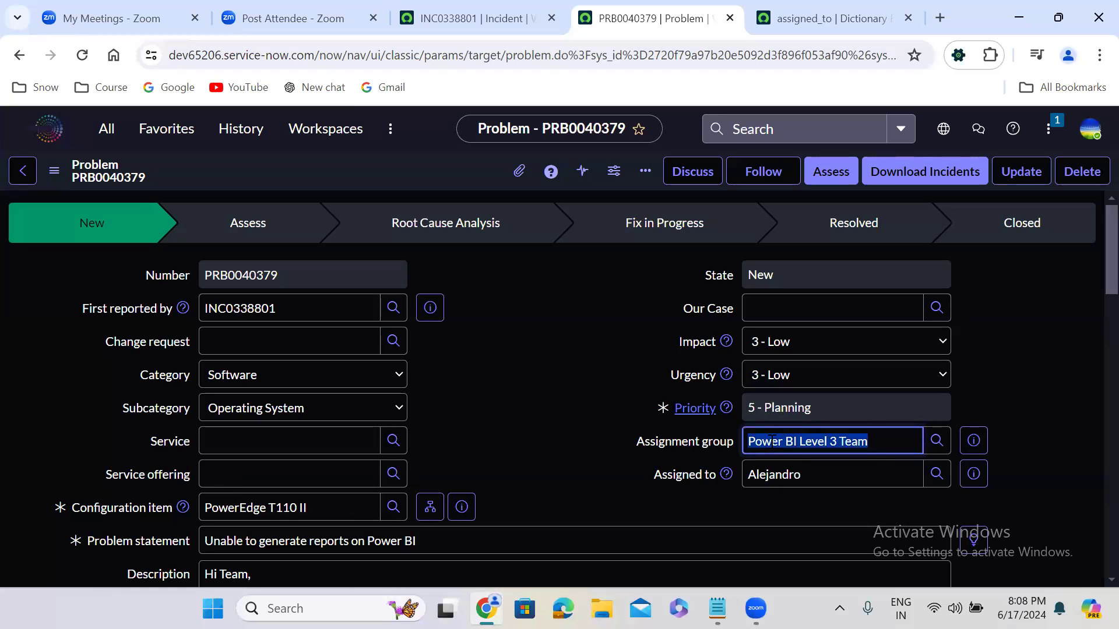
type("pro")
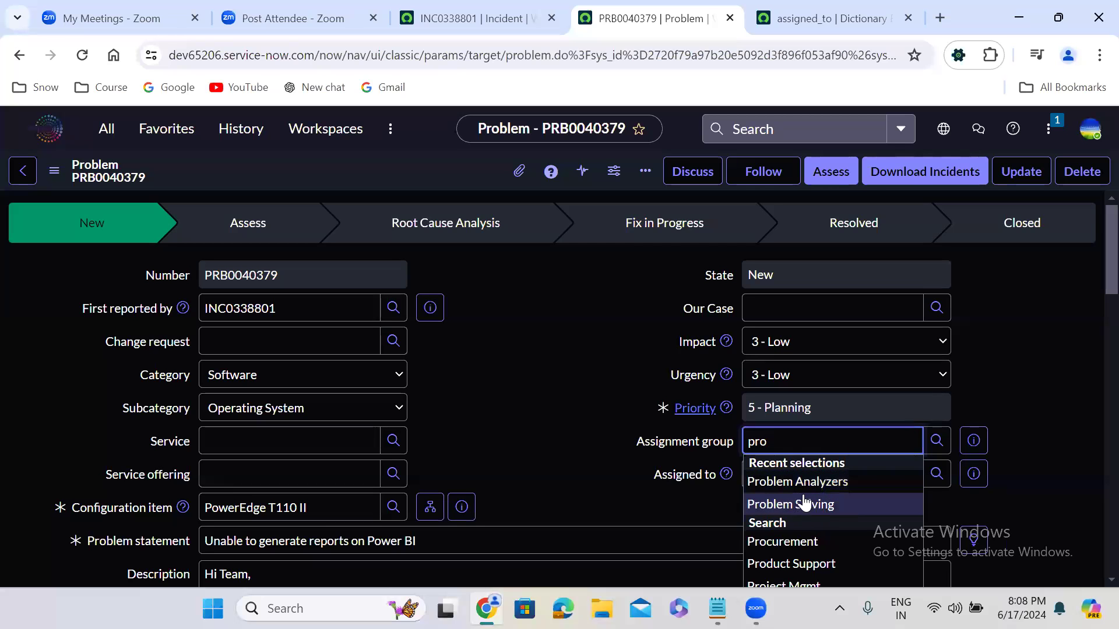
left_click(788, 489)
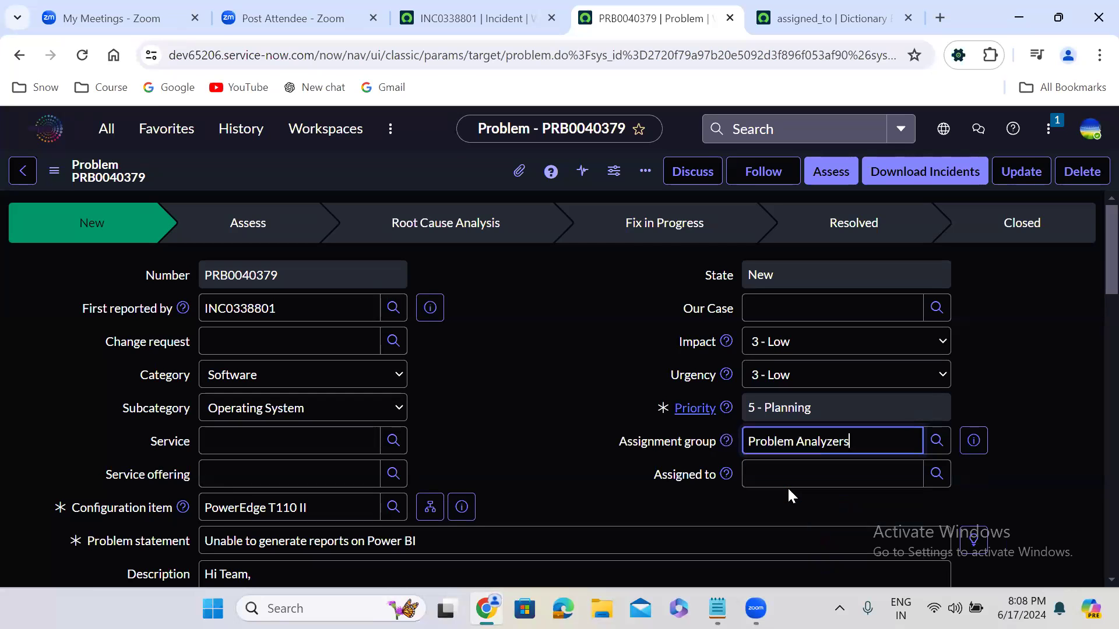
Step: Examine the users selectable as Assigned to for the Problem Analyzers group without choosing one
left_click(937, 478)
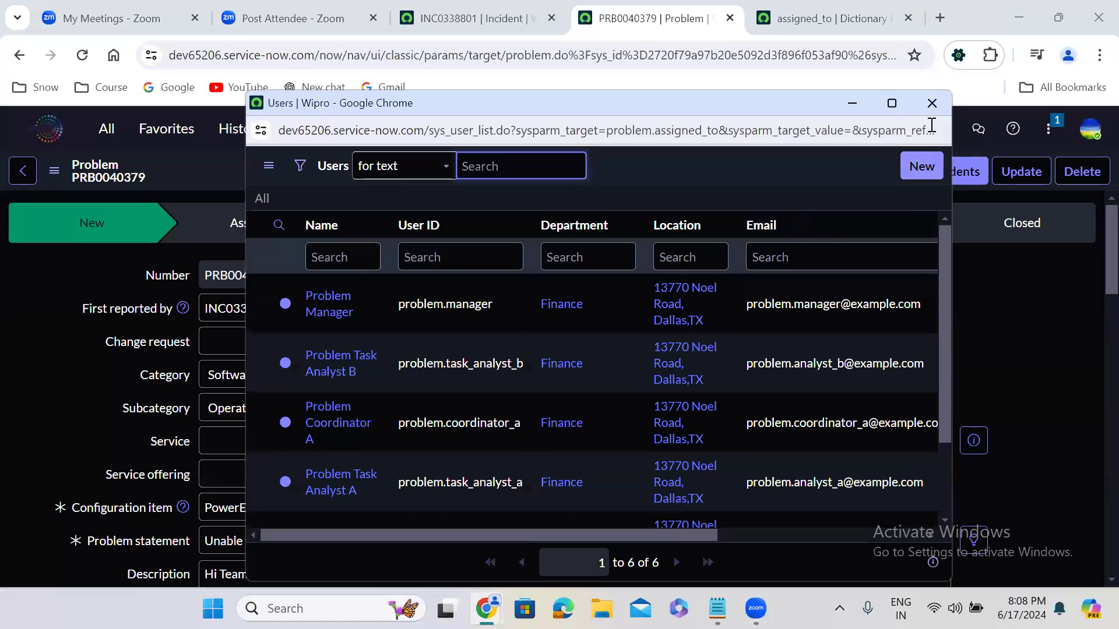
left_click(932, 103)
triple_click(859, 443)
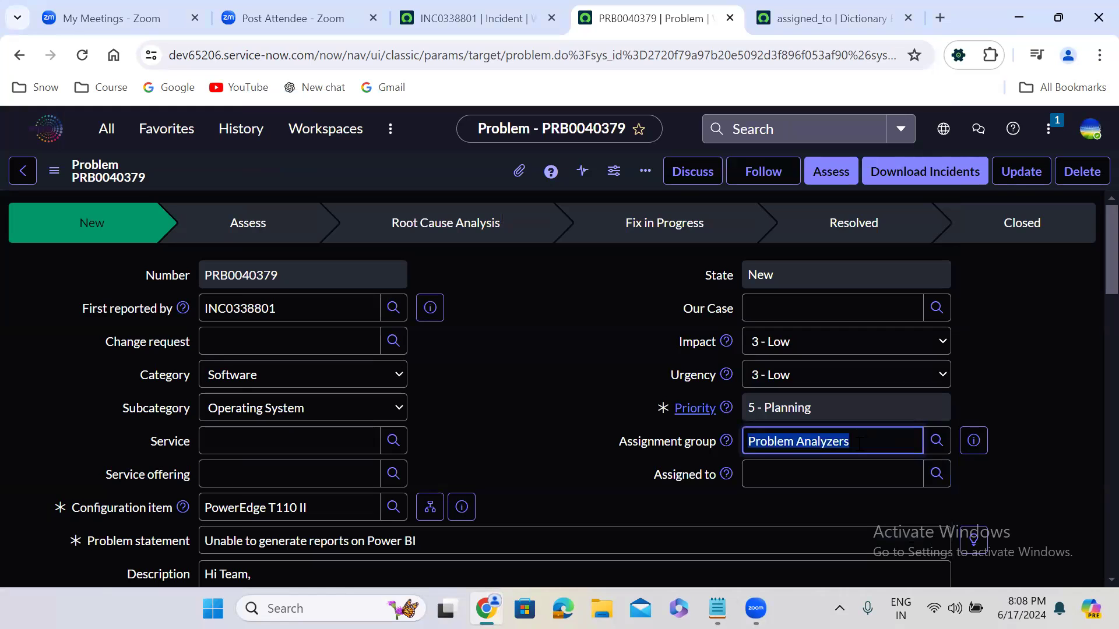
left_click(937, 475)
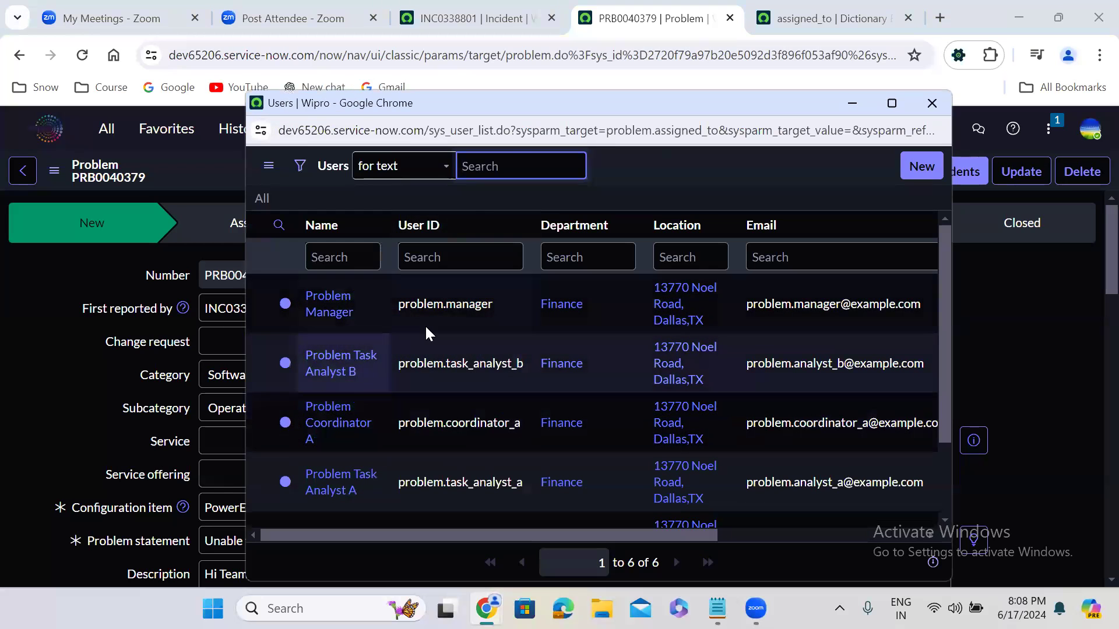
left_click(930, 103)
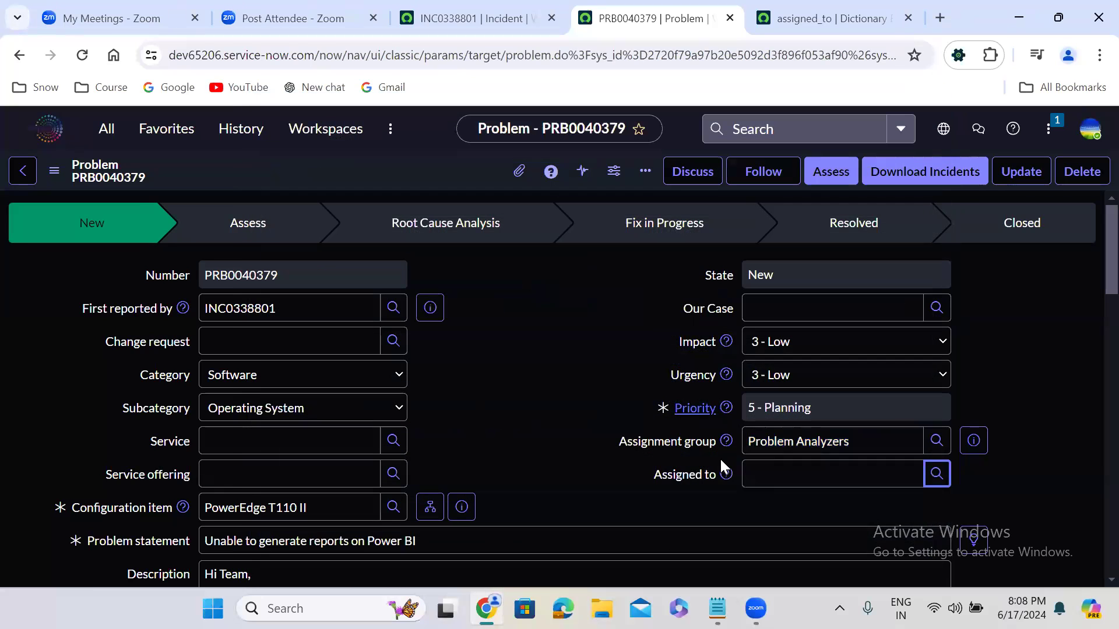
triple_click(795, 441)
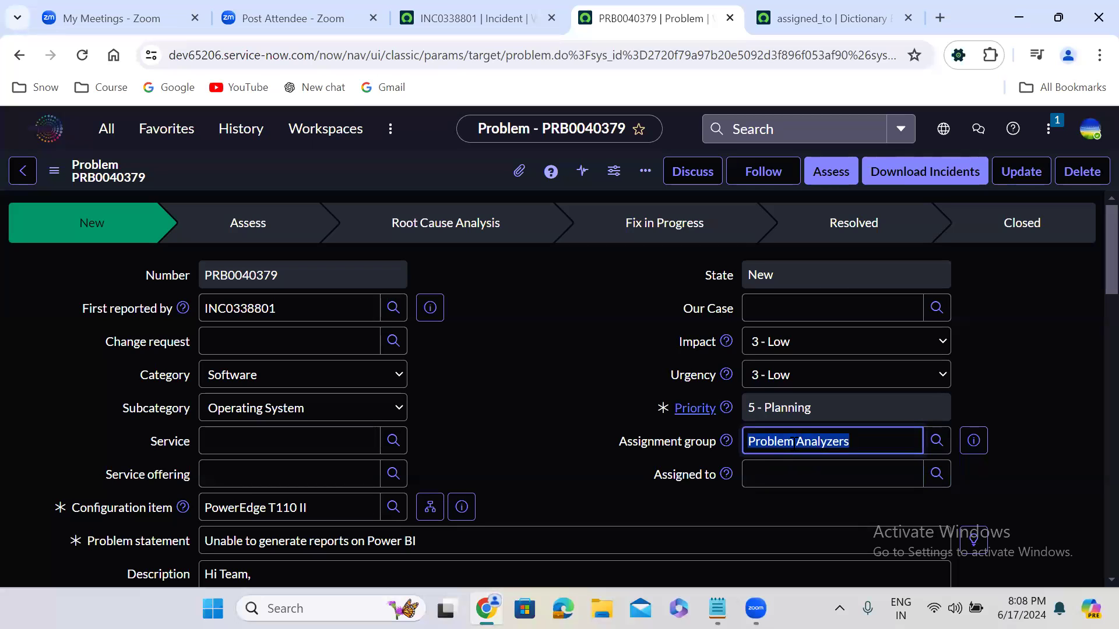
Step: Set the problem's Assignment group to Power BI Level 3 Team and choose a group member as Assigned to
key("BackSpace")
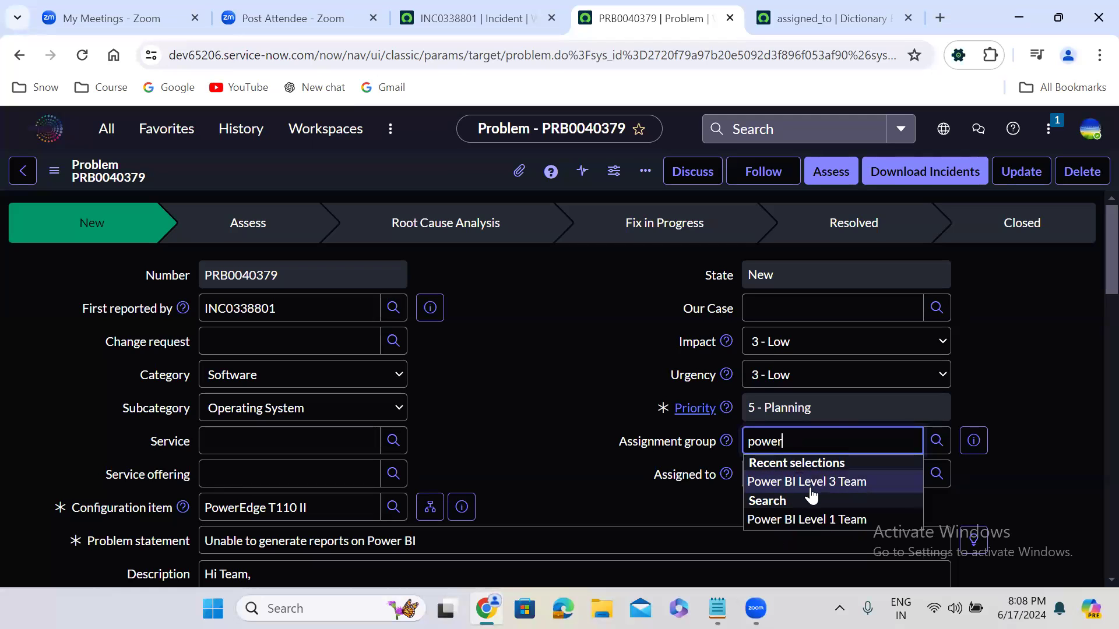
left_click(810, 489)
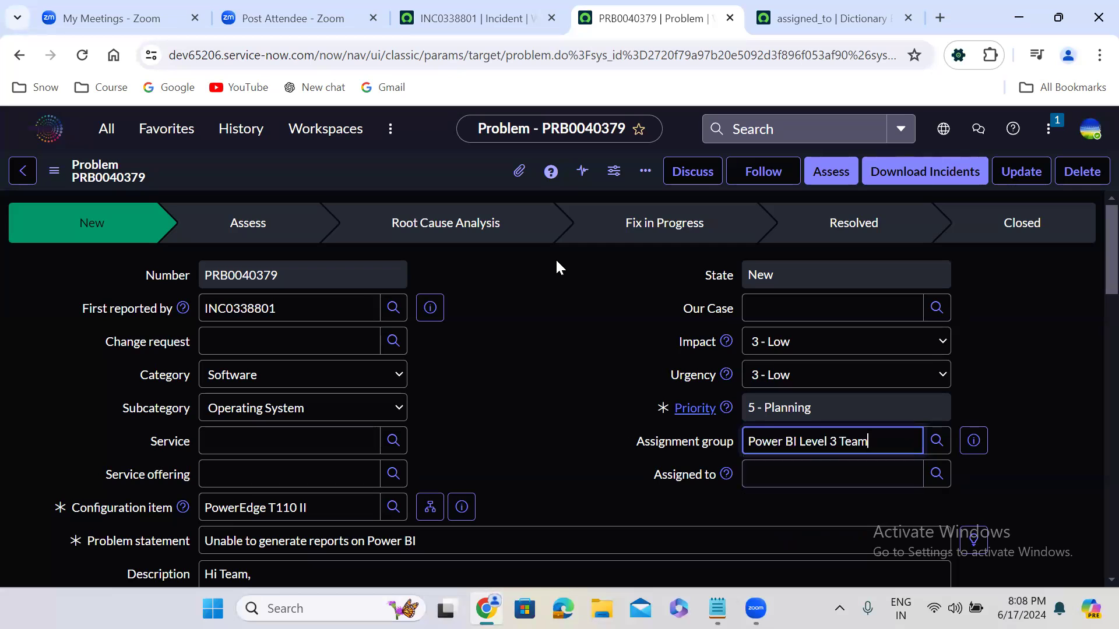
left_click(939, 469)
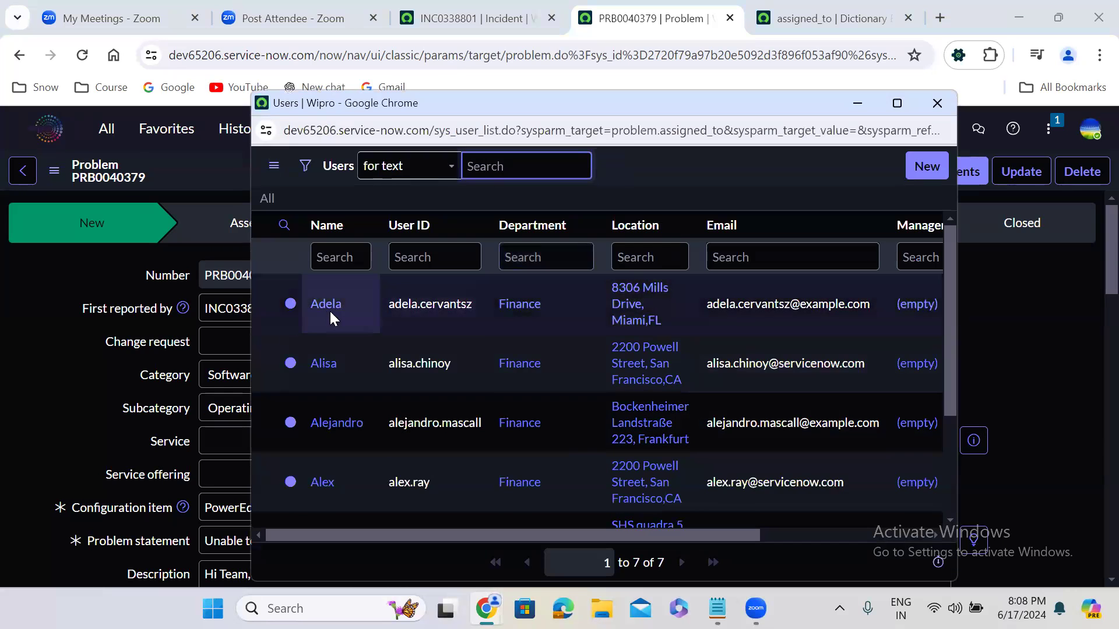
left_click(321, 485)
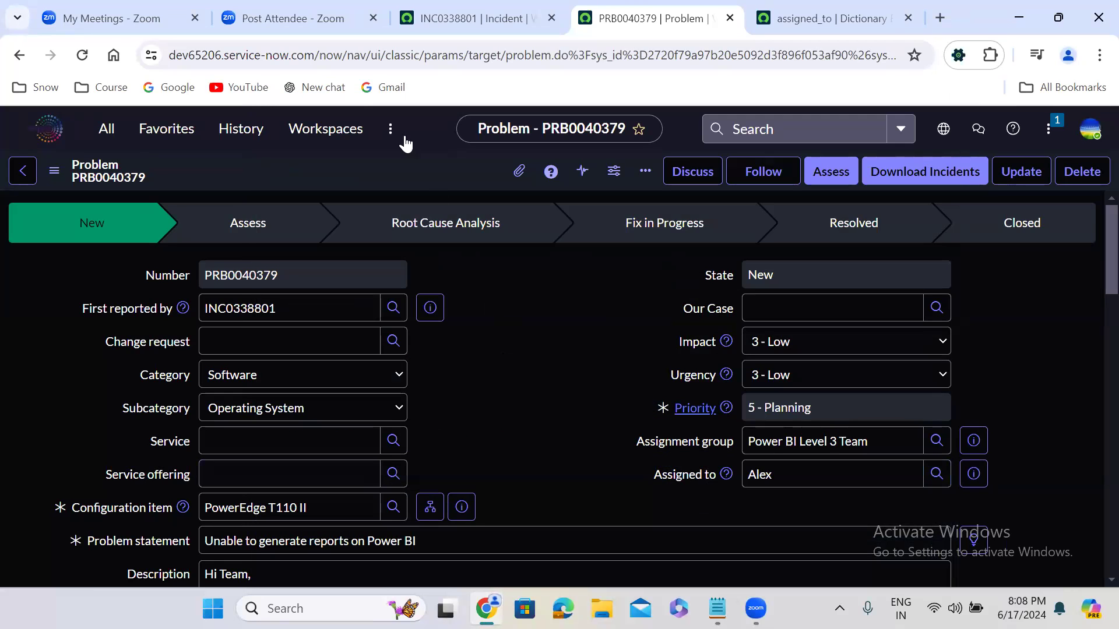
Step: Save the problem and advance it to the Assess state
right_click(398, 171)
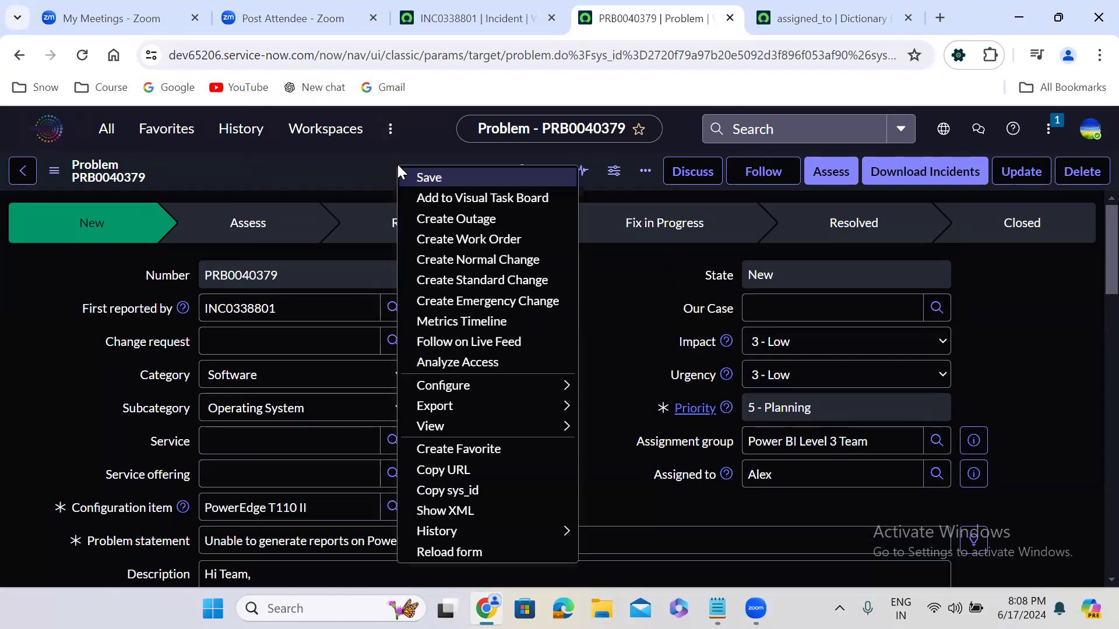
left_click(428, 177)
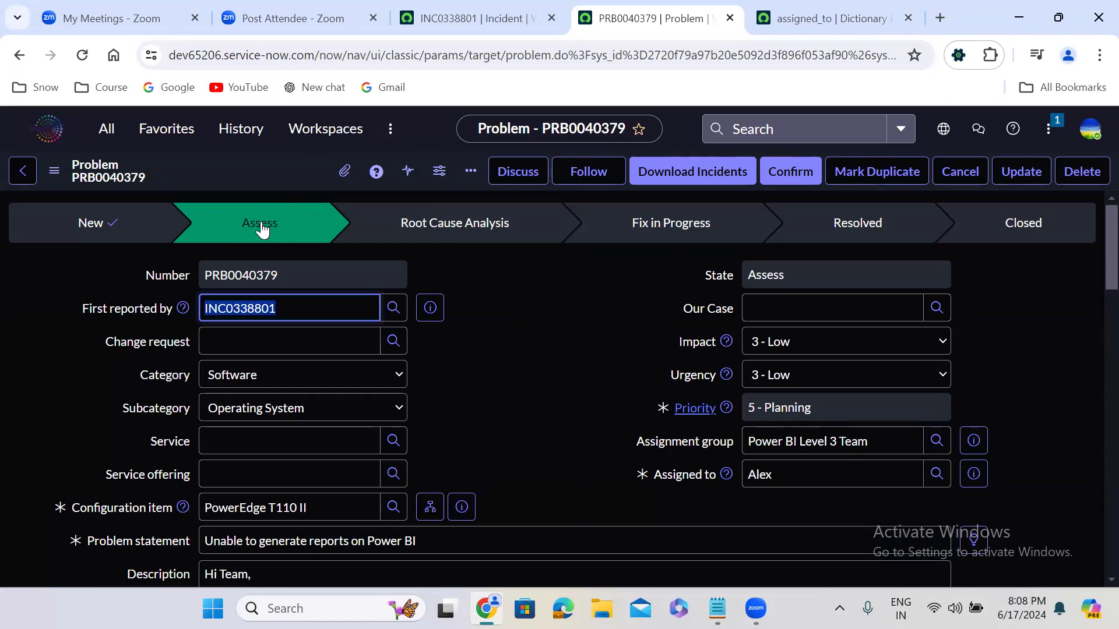
left_click(464, 353)
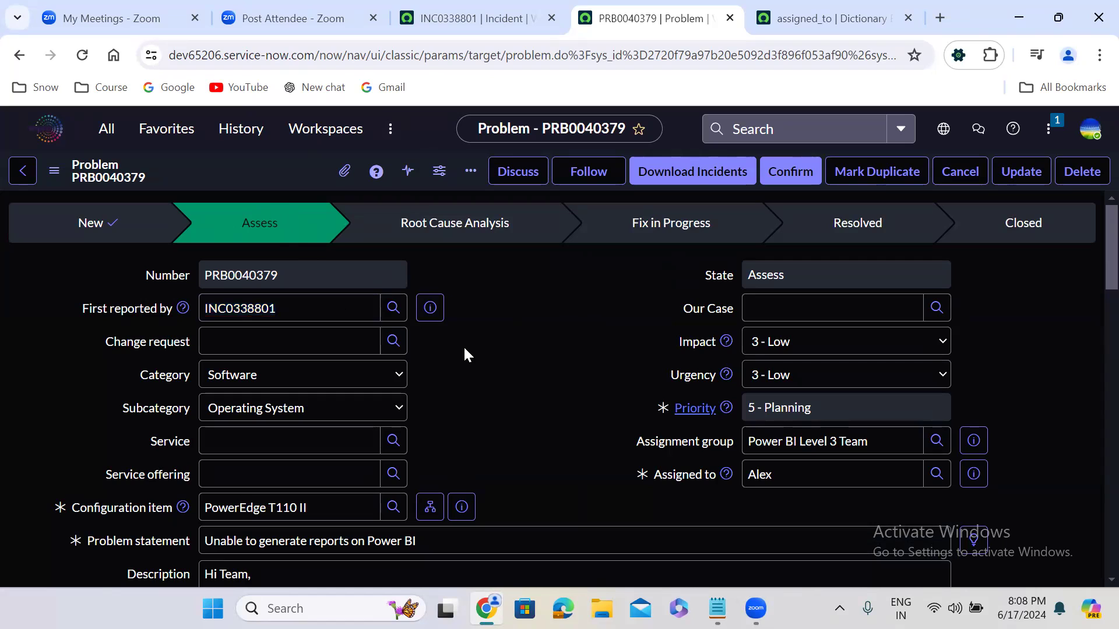
Step: Review the assessed problem's assignee, description, activity history and related incidents
left_click(757, 474)
double_click(757, 474)
left_click(537, 434)
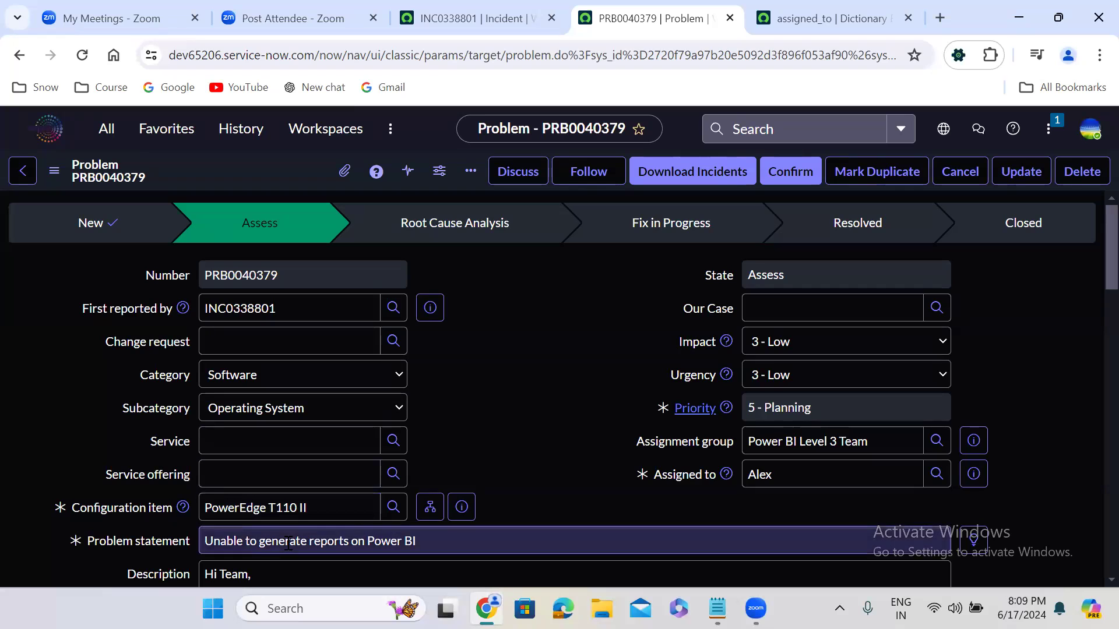
scroll(523, 490, "down", 3)
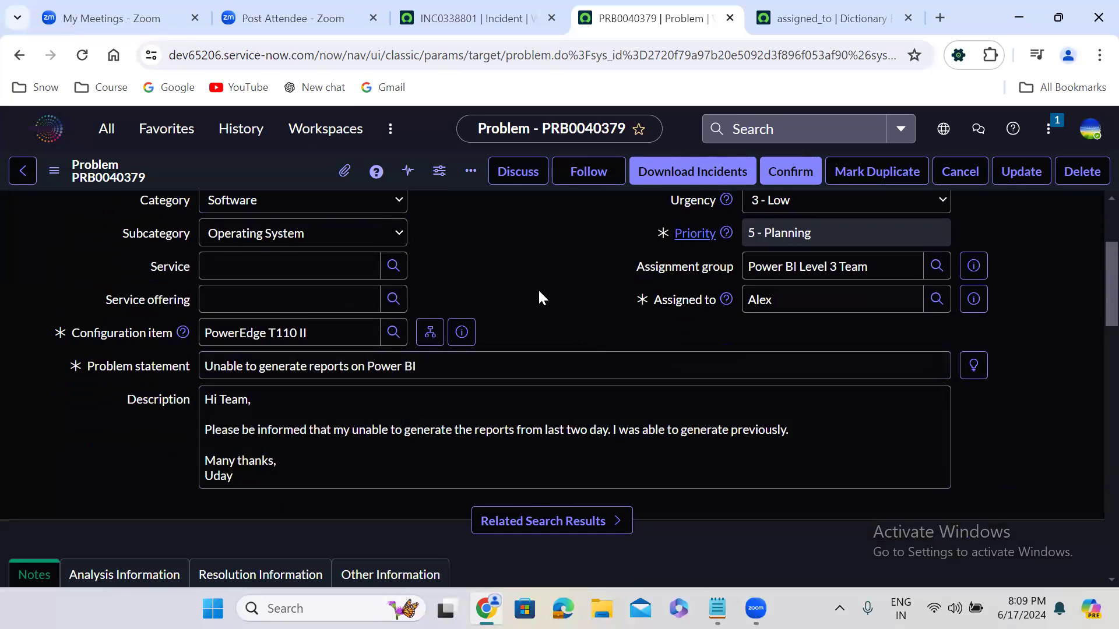
scroll(539, 296, "down", 1)
scroll(539, 297, "down", 5)
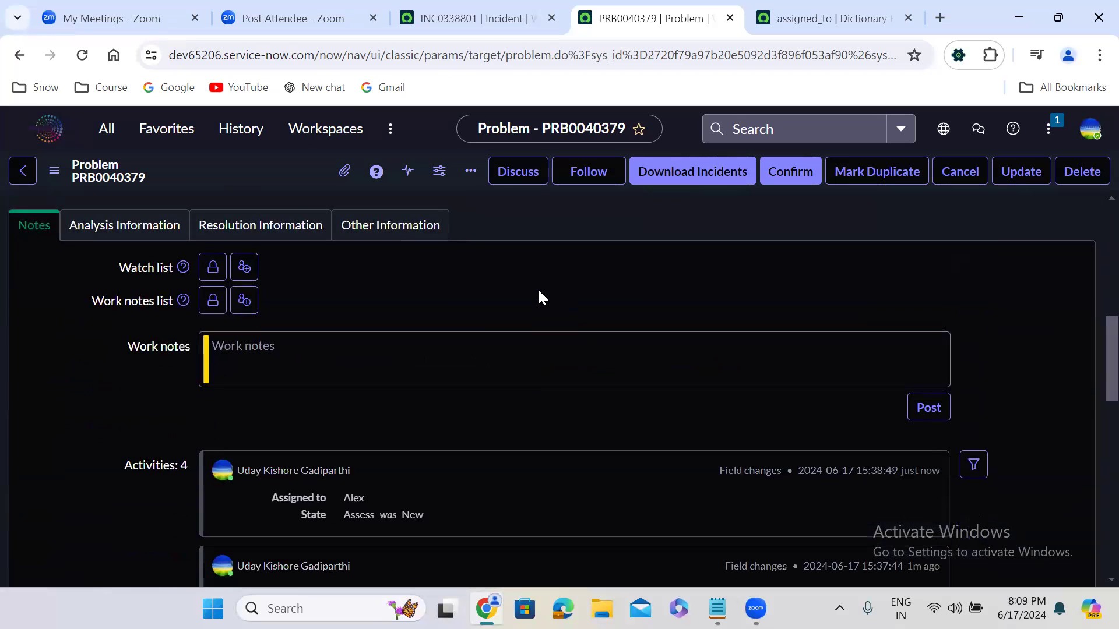
scroll(540, 295, "down", 9)
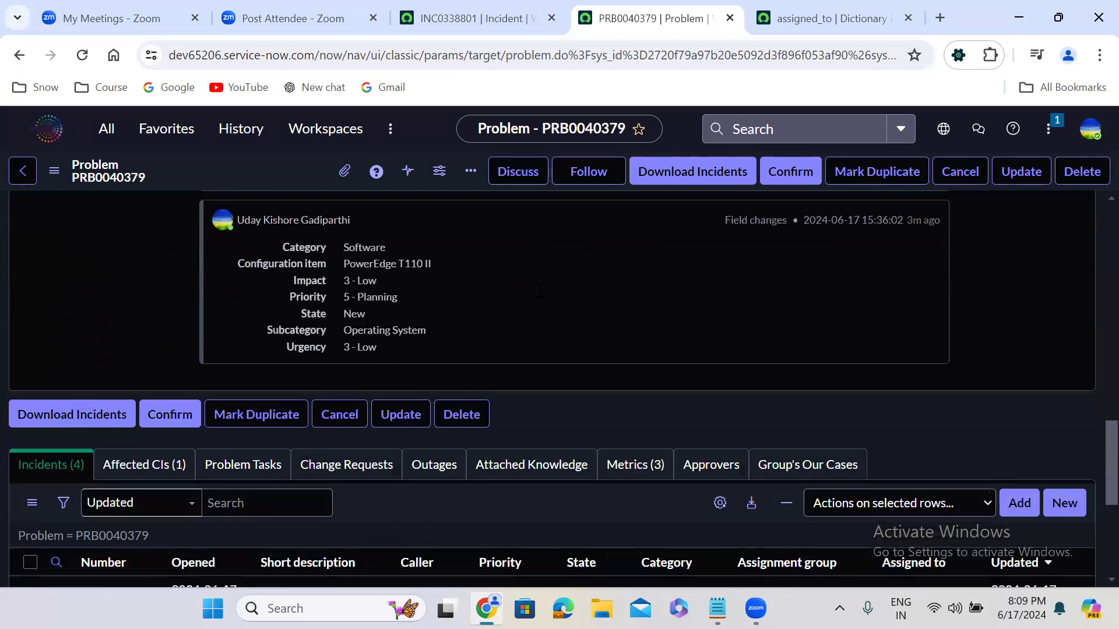
scroll(541, 289, "down", 5)
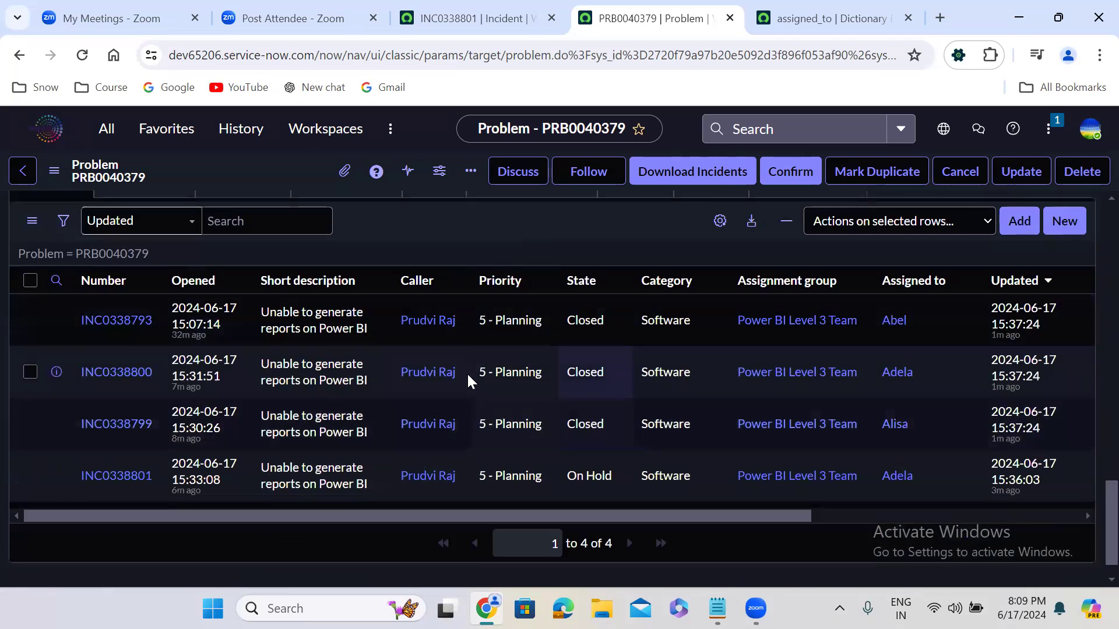
scroll(498, 354, "up", 5)
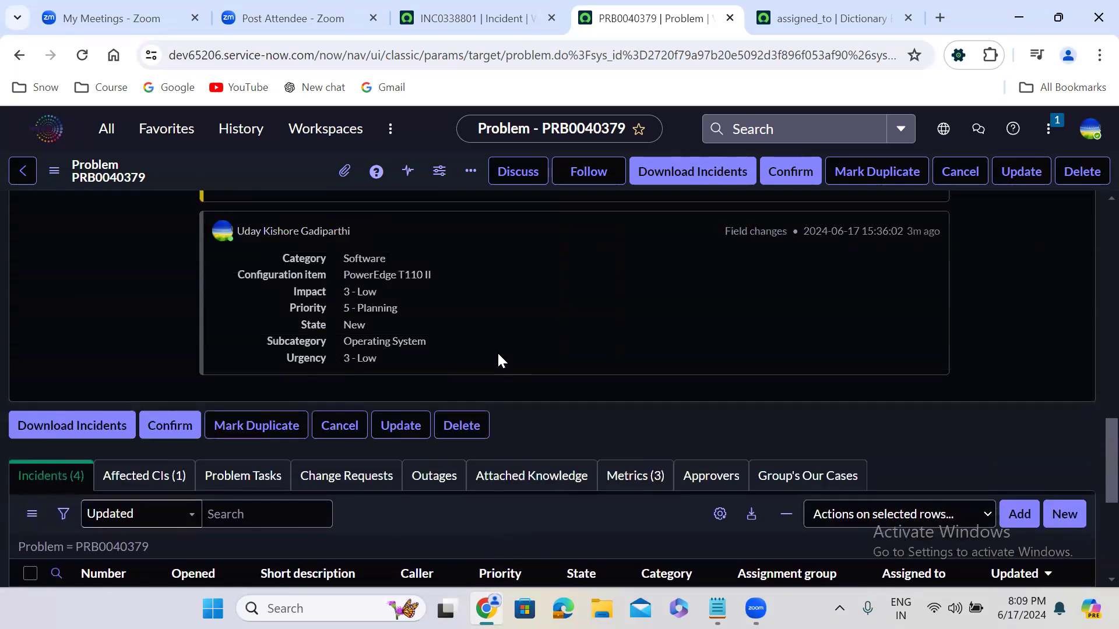
scroll(498, 360, "up", 15)
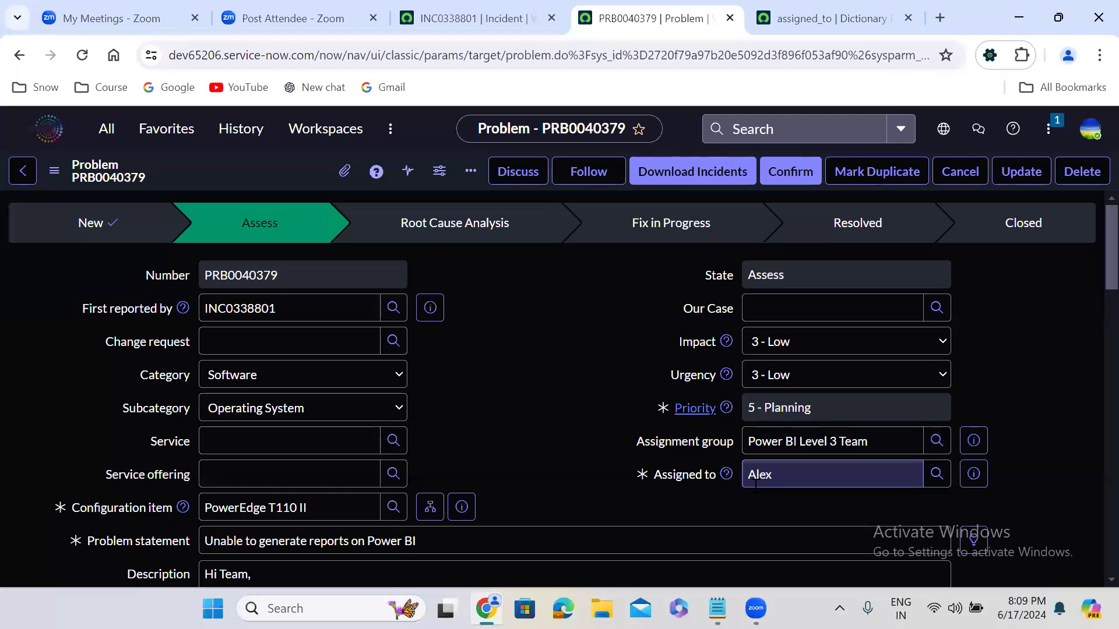
Step: Examine the fields required to cancel the problem, dismiss the form without canceling, and return to the assignee details
left_click(960, 173)
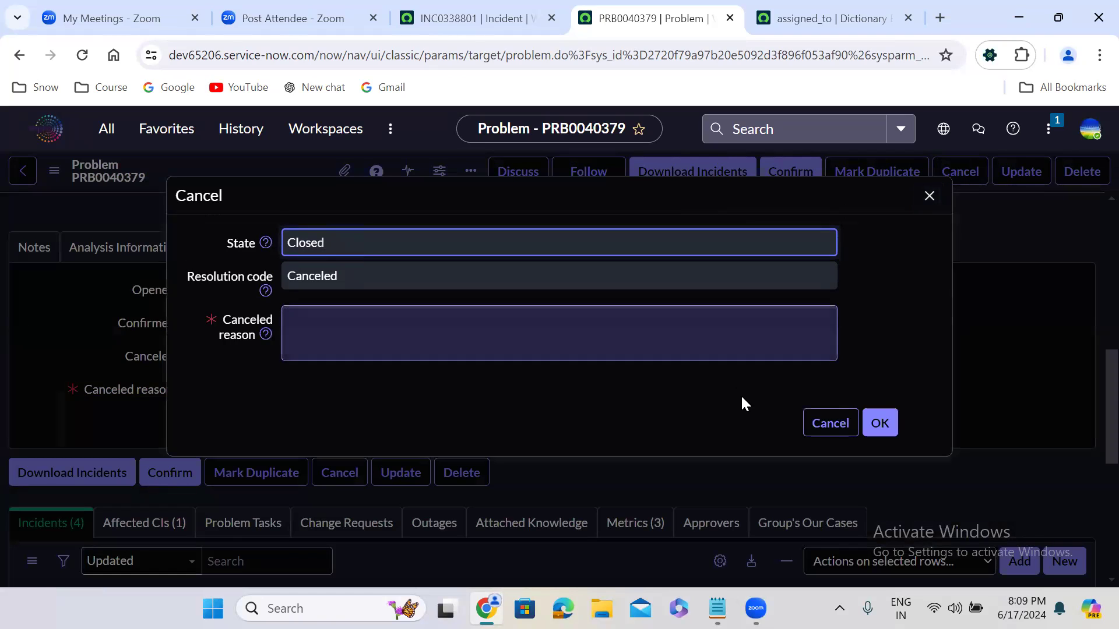
left_click(840, 422)
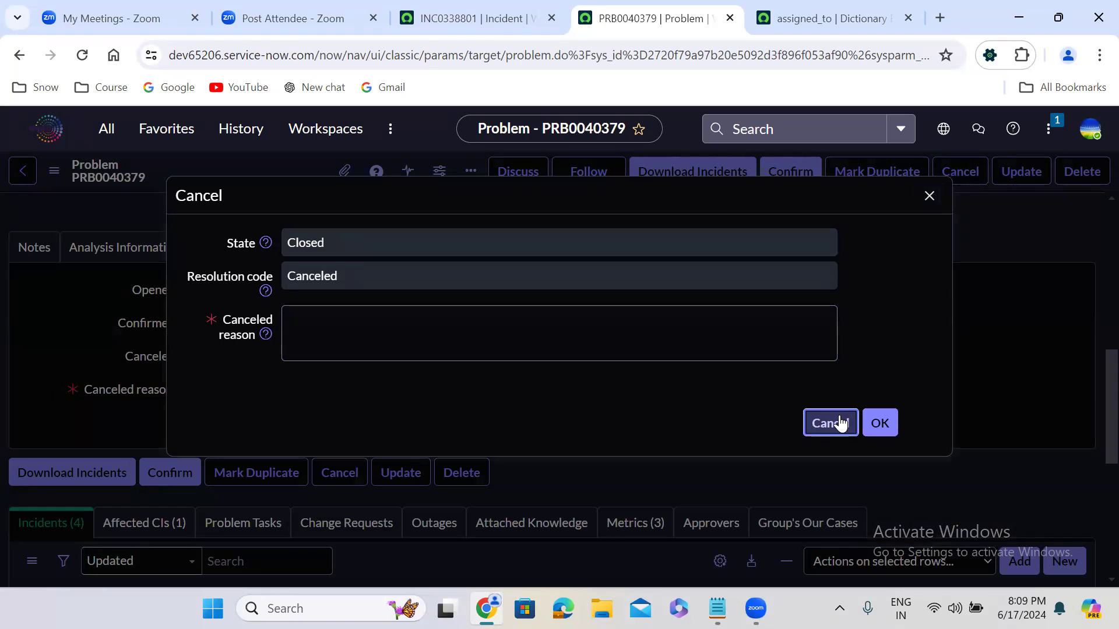
left_click(840, 422)
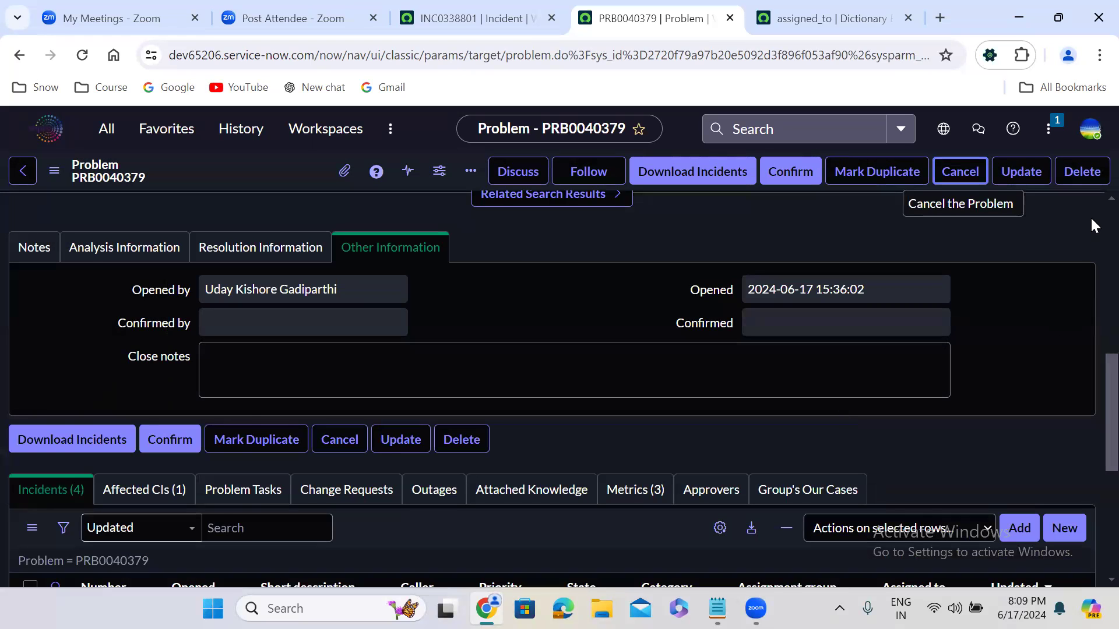
scroll(1093, 225, "up", 10)
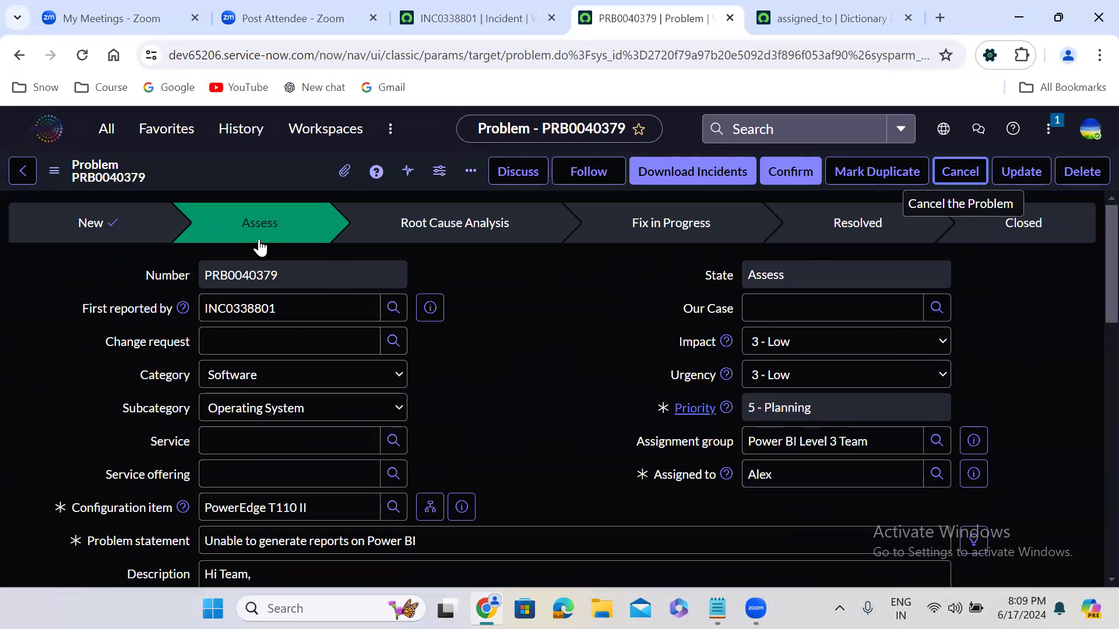
left_click(752, 473)
left_click(590, 304)
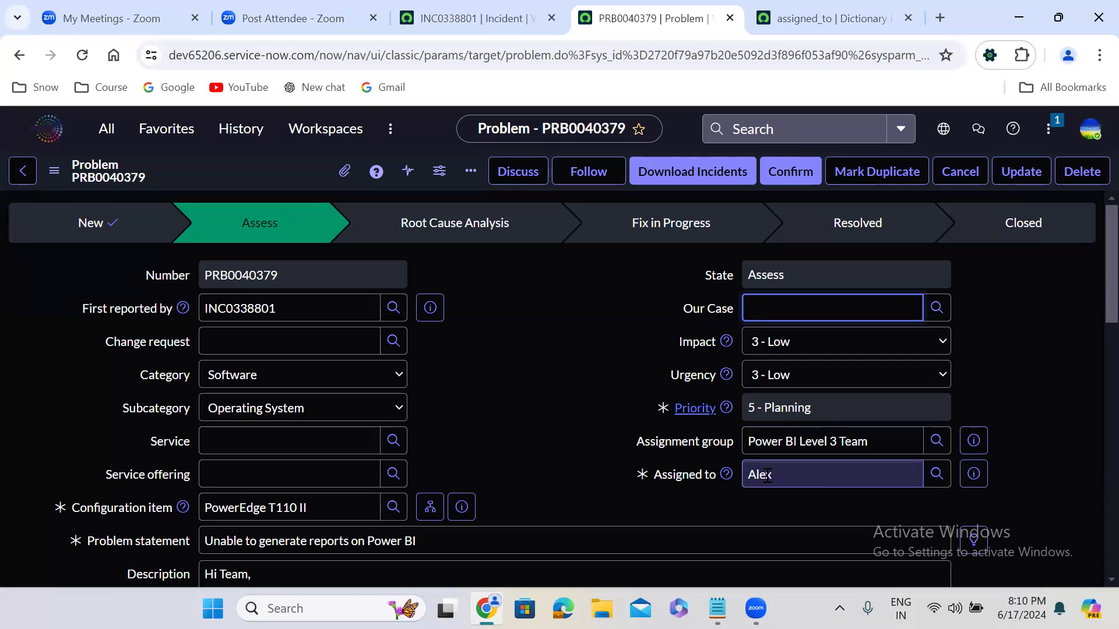
Step: Try marking the problem as a duplicate of PRB000000012, then back out without applying it
left_click(884, 179)
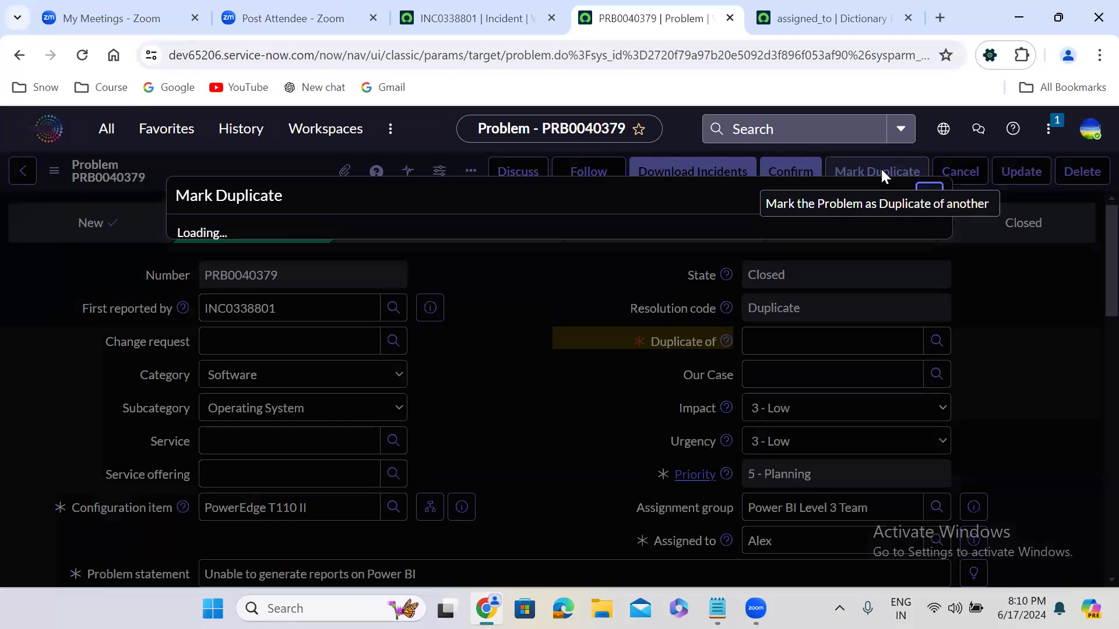
left_click(547, 318)
type("p")
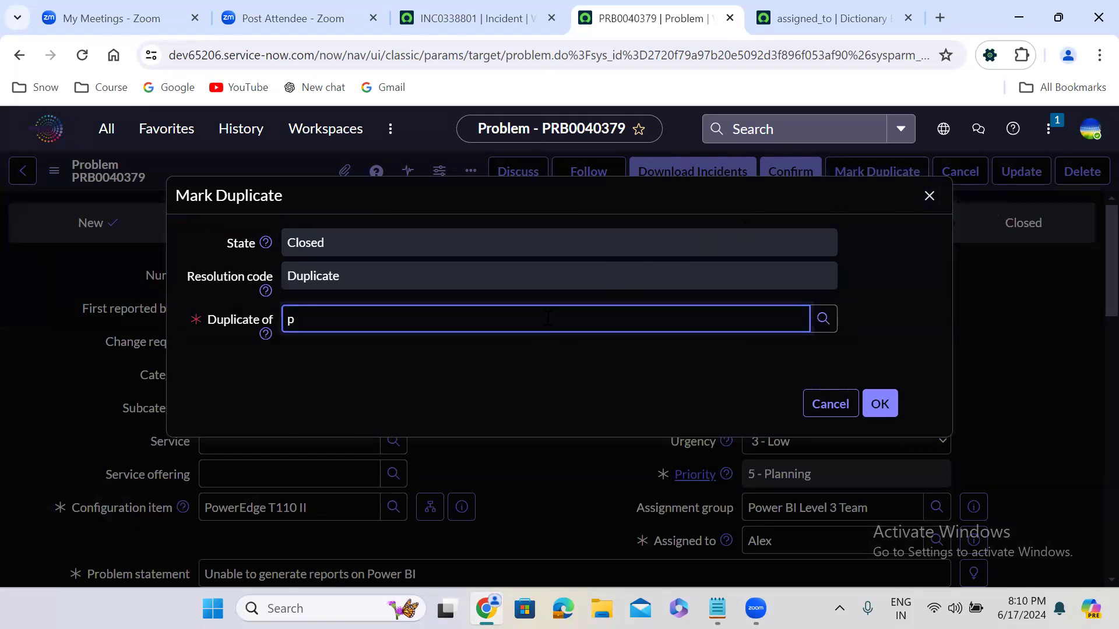
left_click(385, 367)
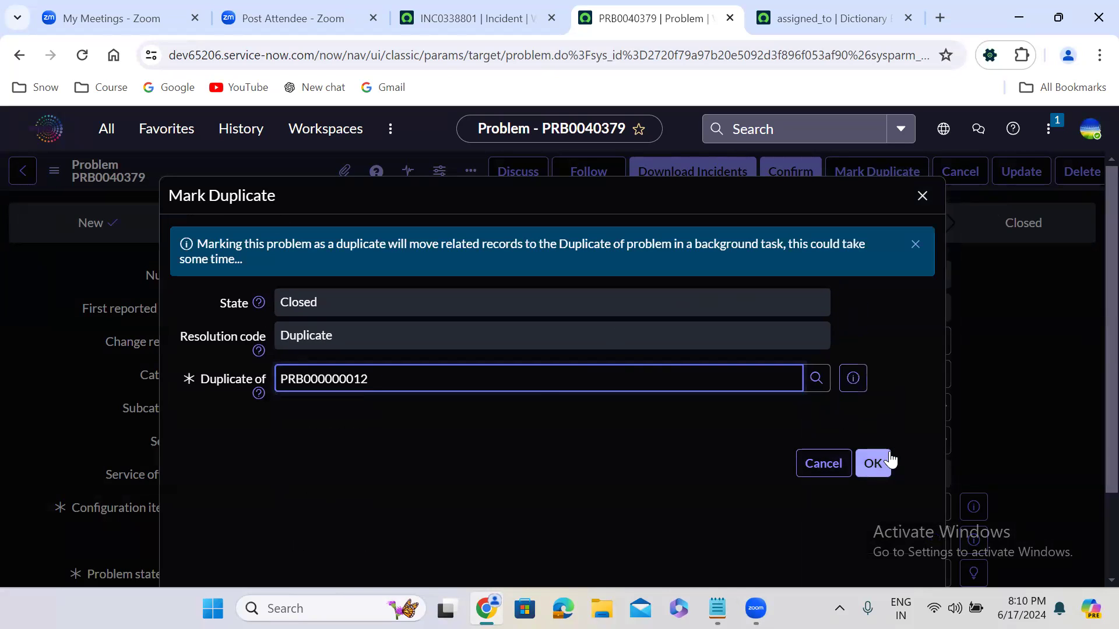
left_click(823, 469)
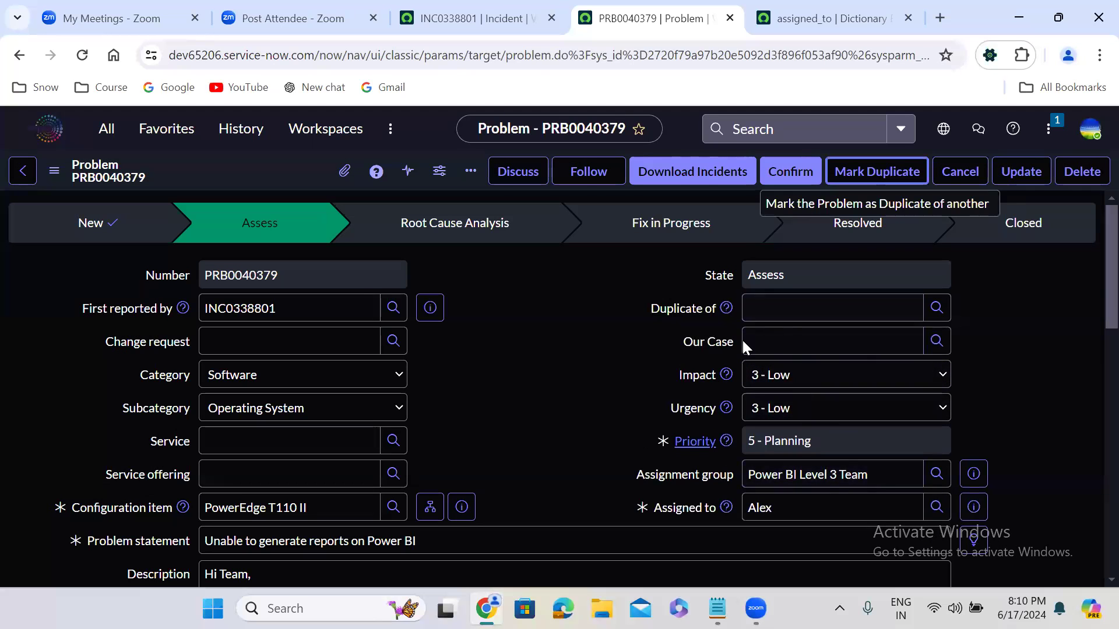
left_click(537, 335)
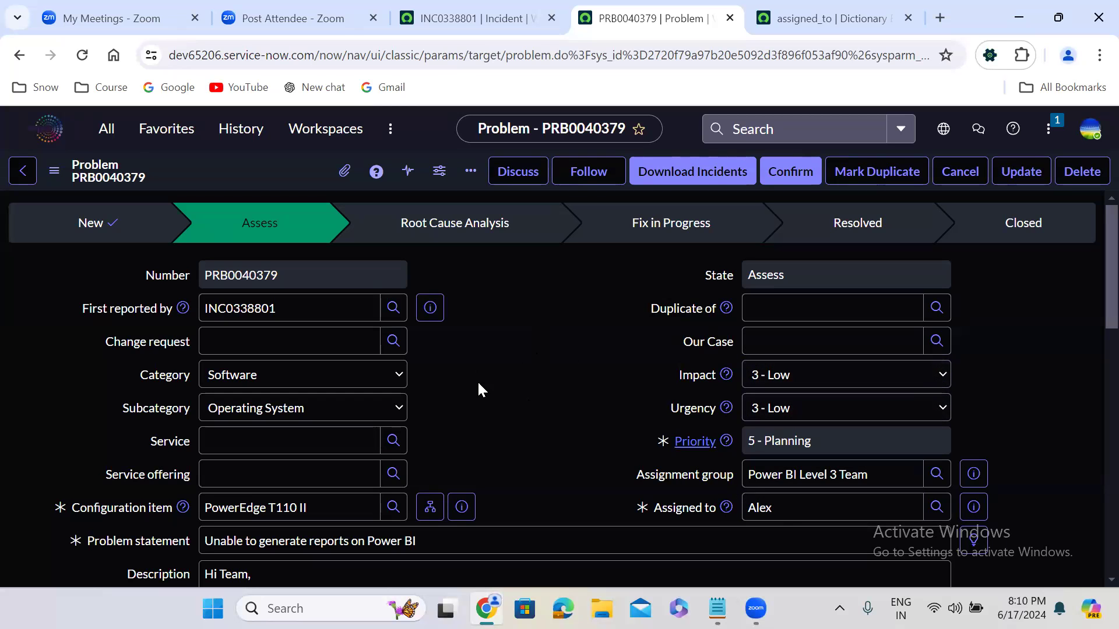
Step: Confirm the problem to move it from Assess into Root Cause Analysis, and check its assignee
left_click(781, 169)
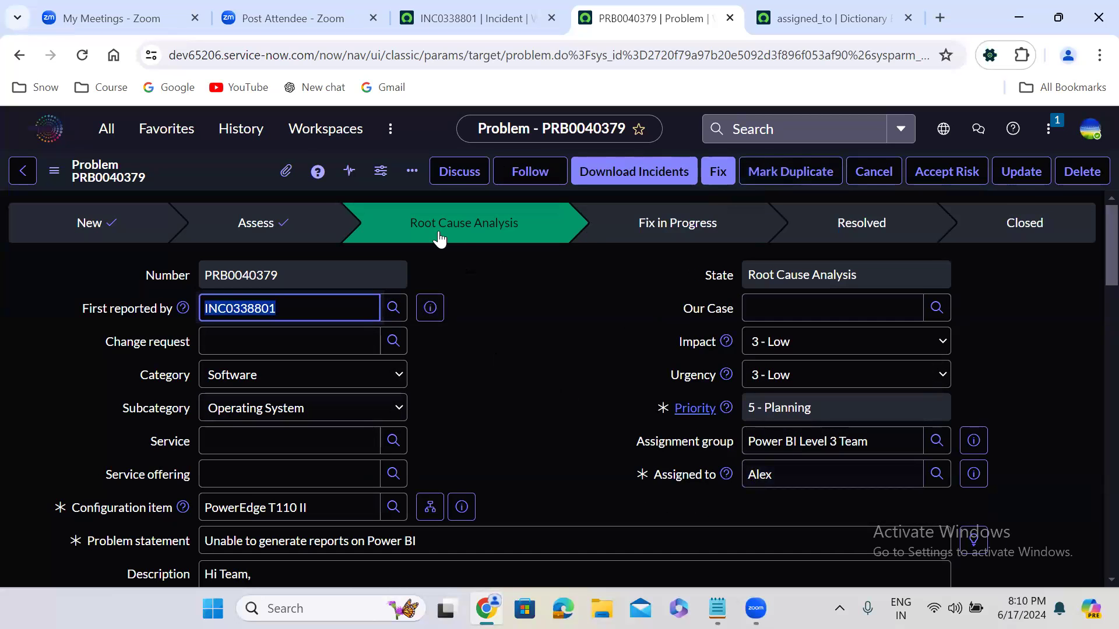
left_click(463, 249)
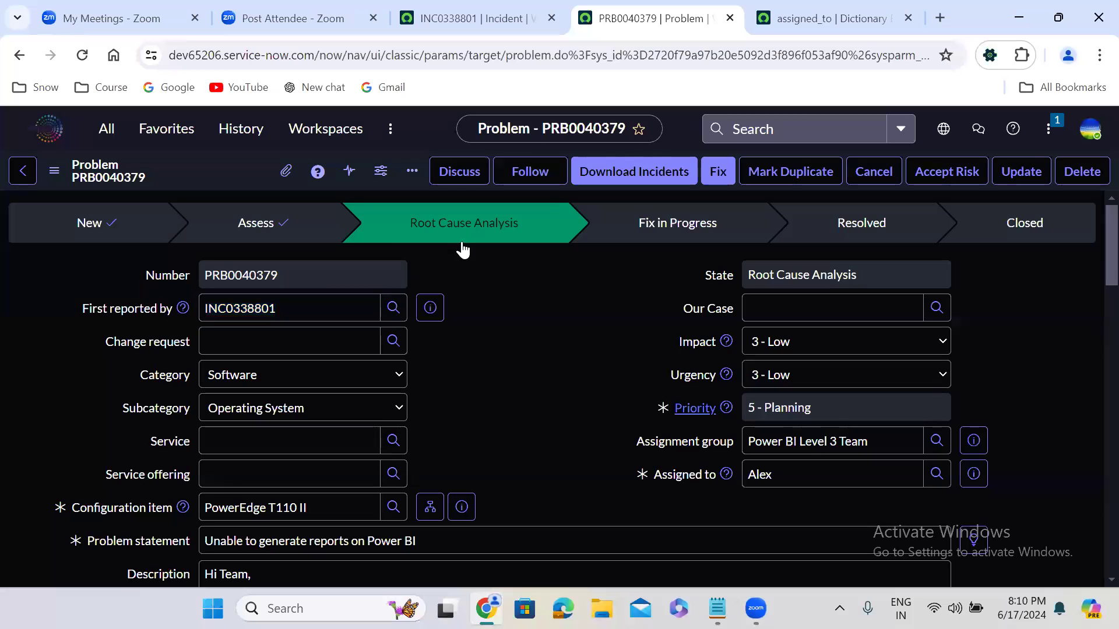
left_click(754, 480)
double_click(753, 481)
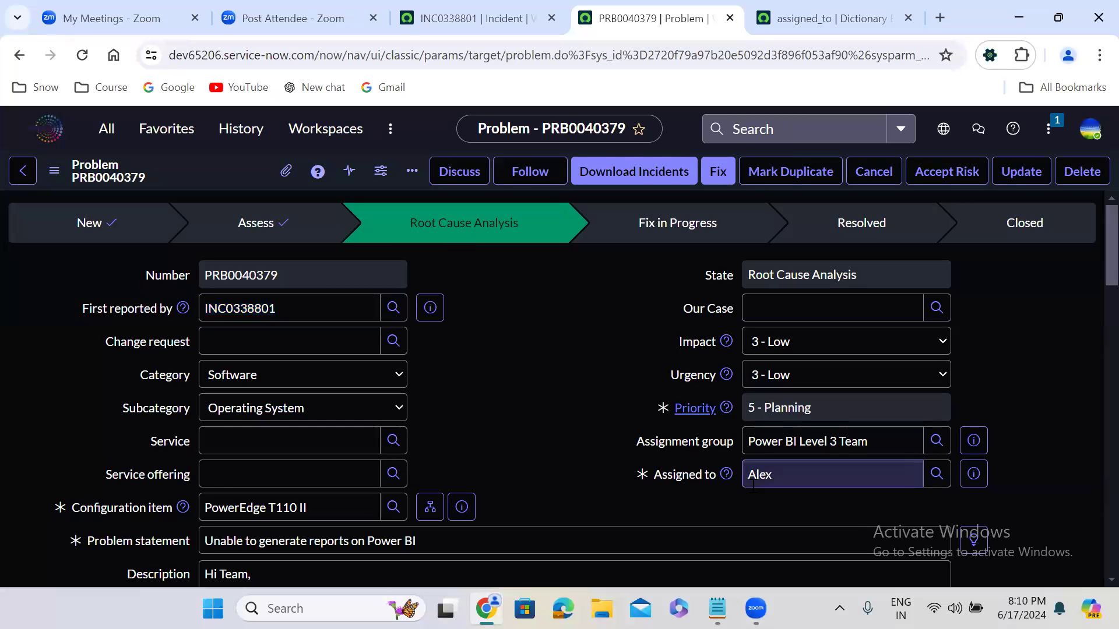
left_click(510, 415)
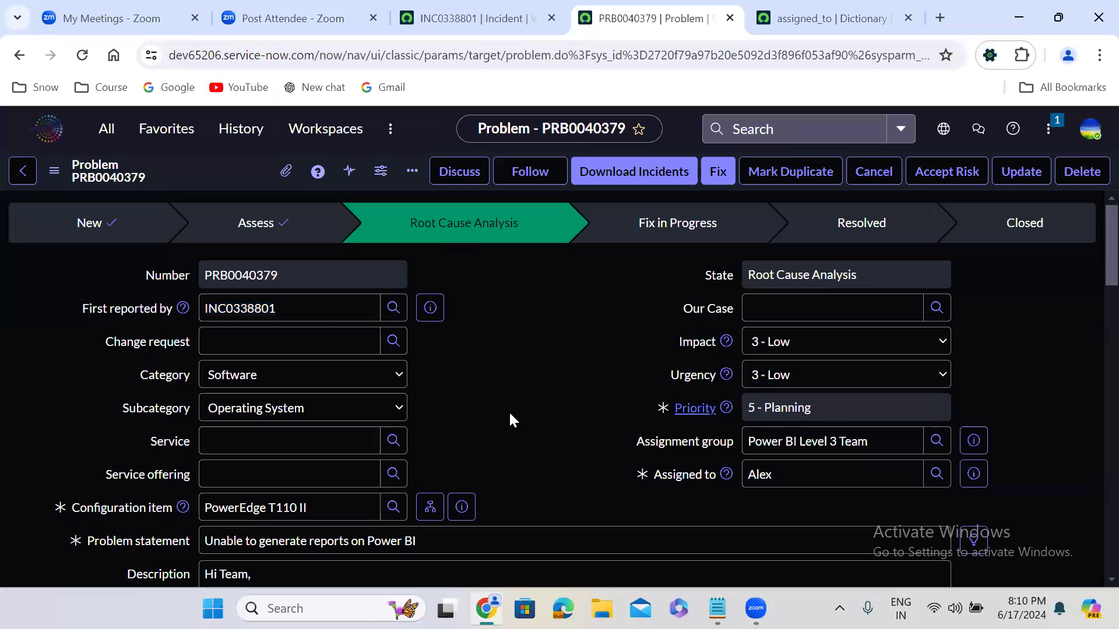
Step: Open the problem's analysis information and set the Workaround text size to 14pt
scroll(510, 415, "down", 2)
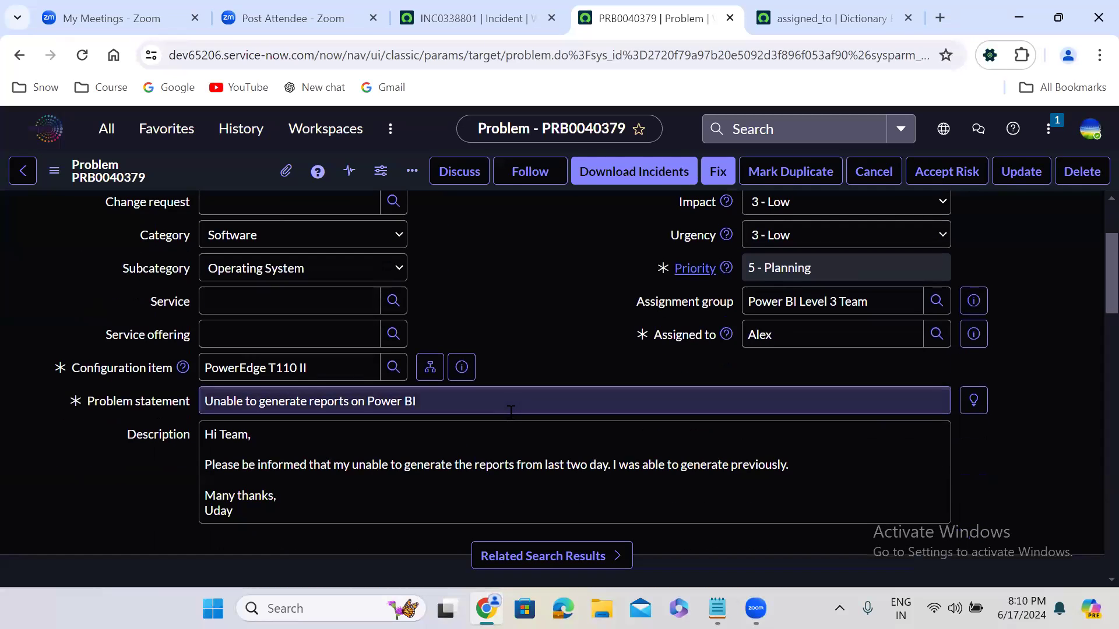
scroll(511, 412, "down", 2)
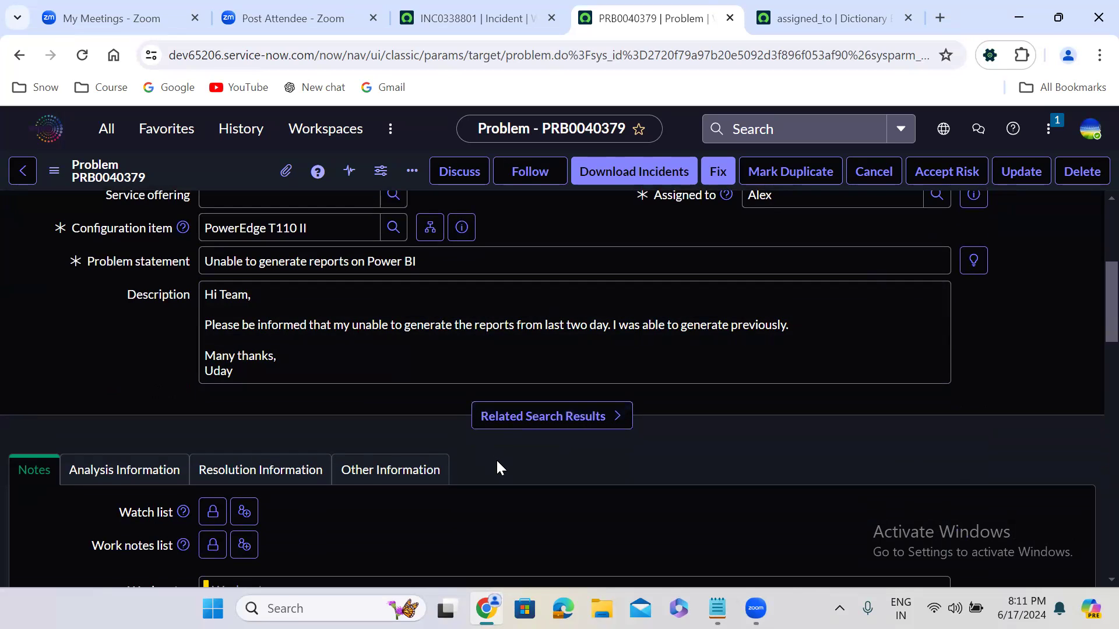
scroll(498, 466, "down", 2)
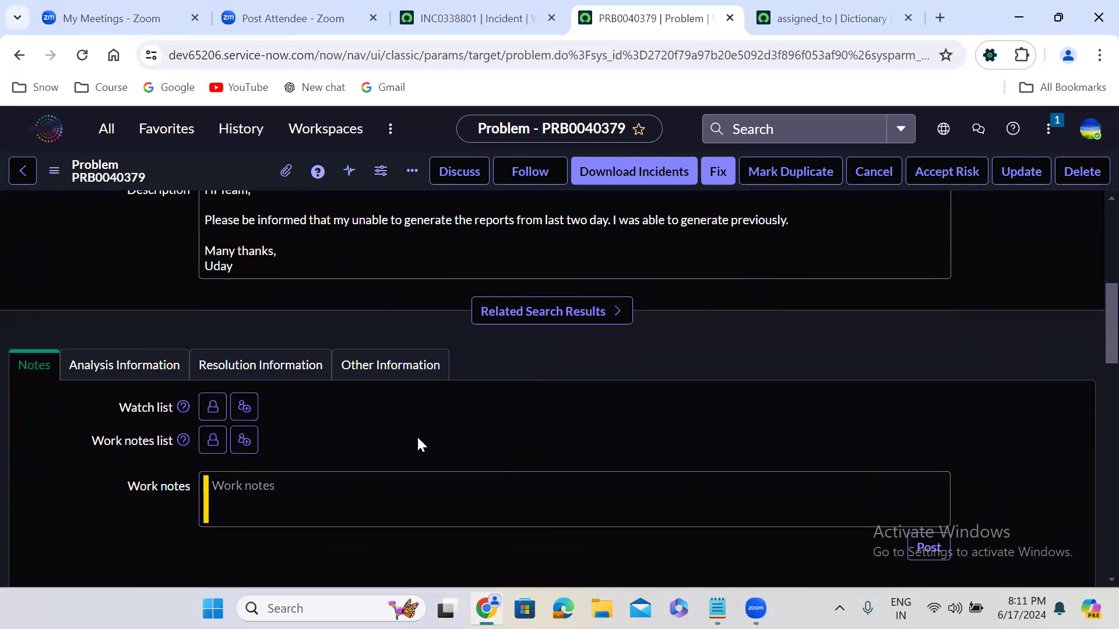
left_click(130, 366)
left_click(287, 524)
left_click(366, 405)
scroll(365, 403, "down", 3)
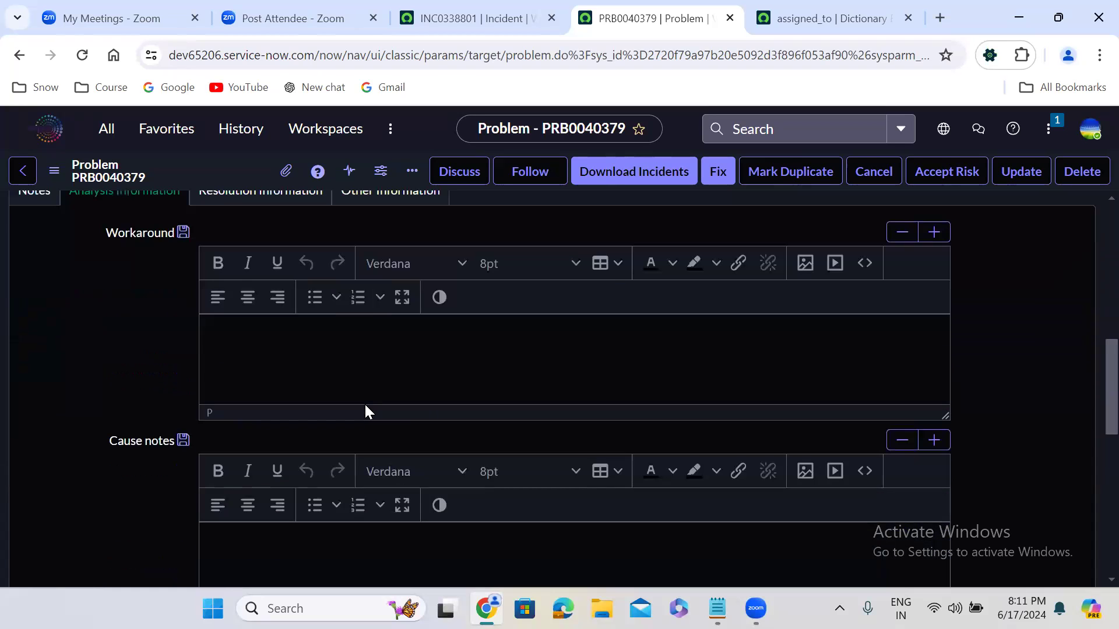
left_click(273, 353)
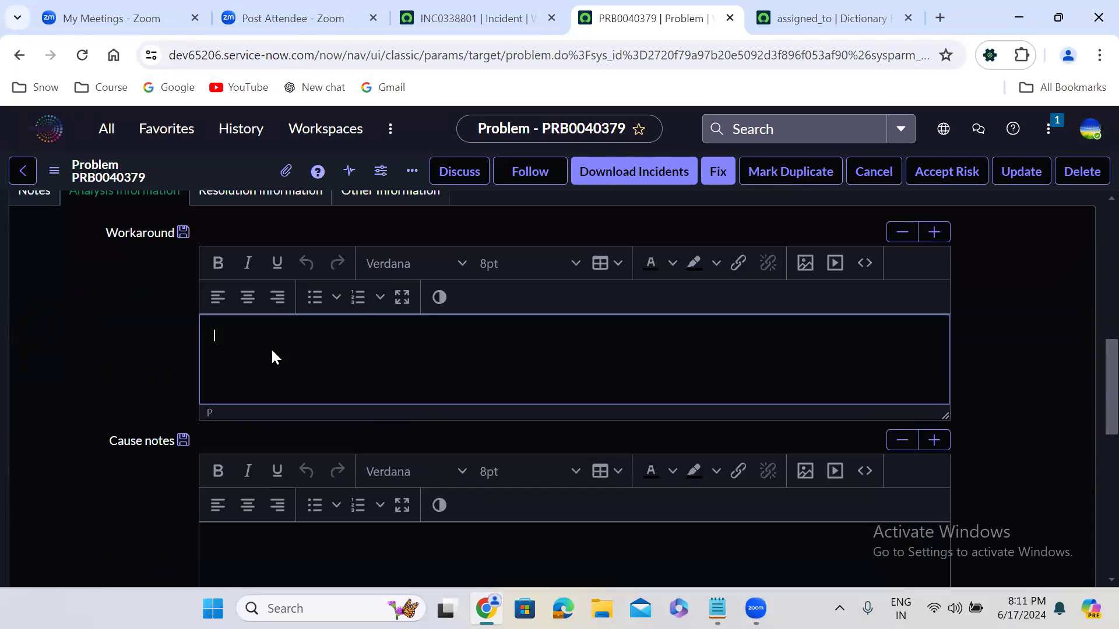
left_click(510, 264)
left_click(511, 438)
Step: Enter a Workaround note to grant the affected user access with report_admin, correcting the first word to "Grant"
type("Gracr")
key("BackSpace")
key("BackSpace")
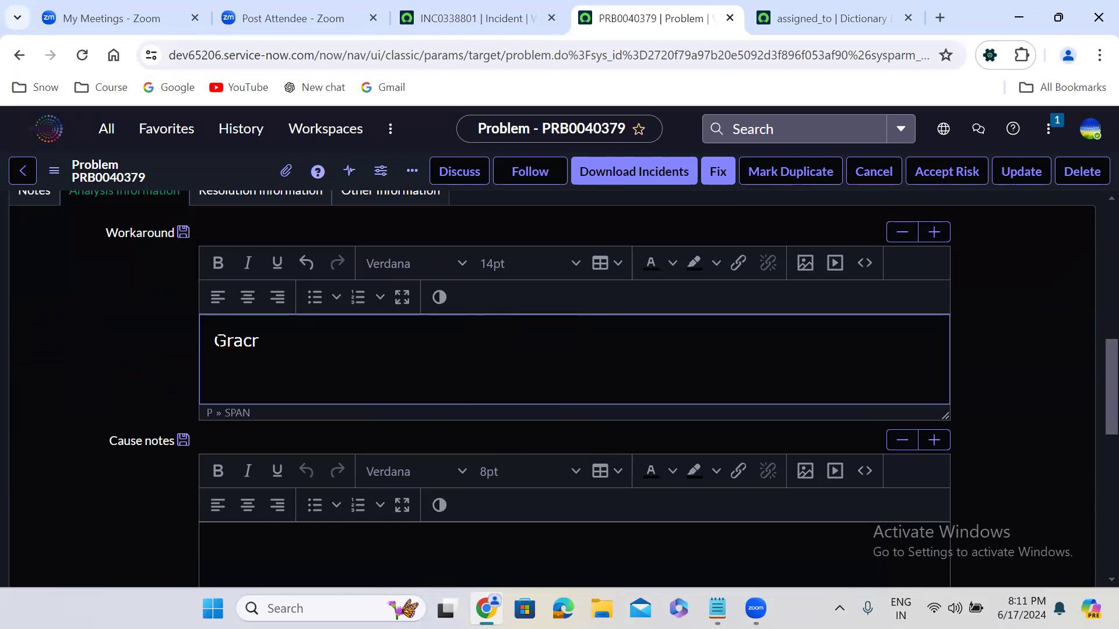
type("t access to")
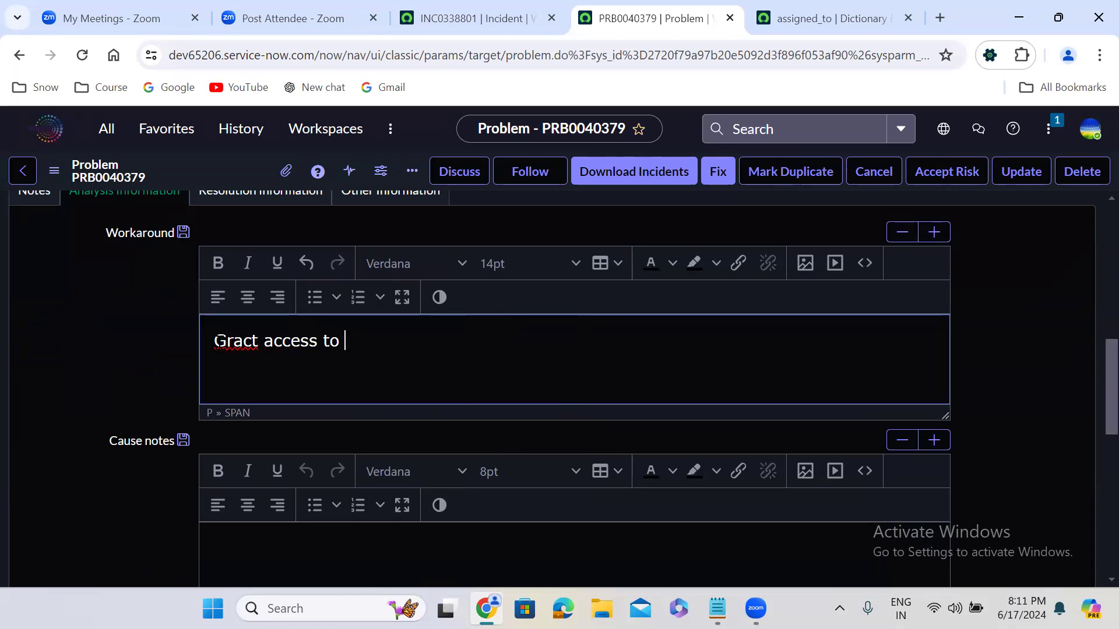
type(" Prudhi with repo")
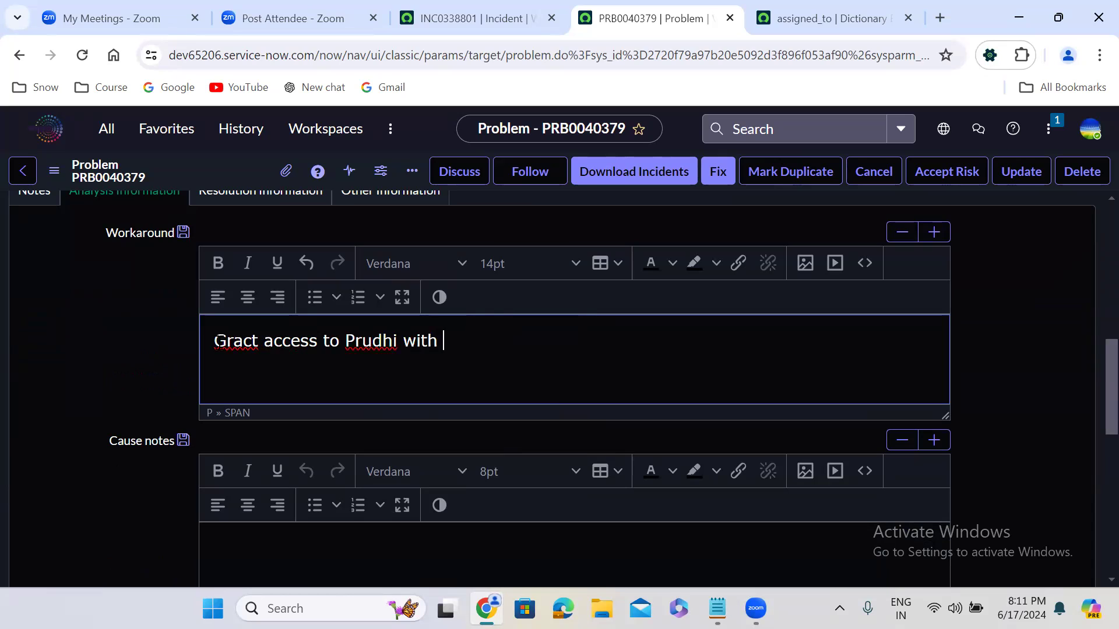
type("rt_admin")
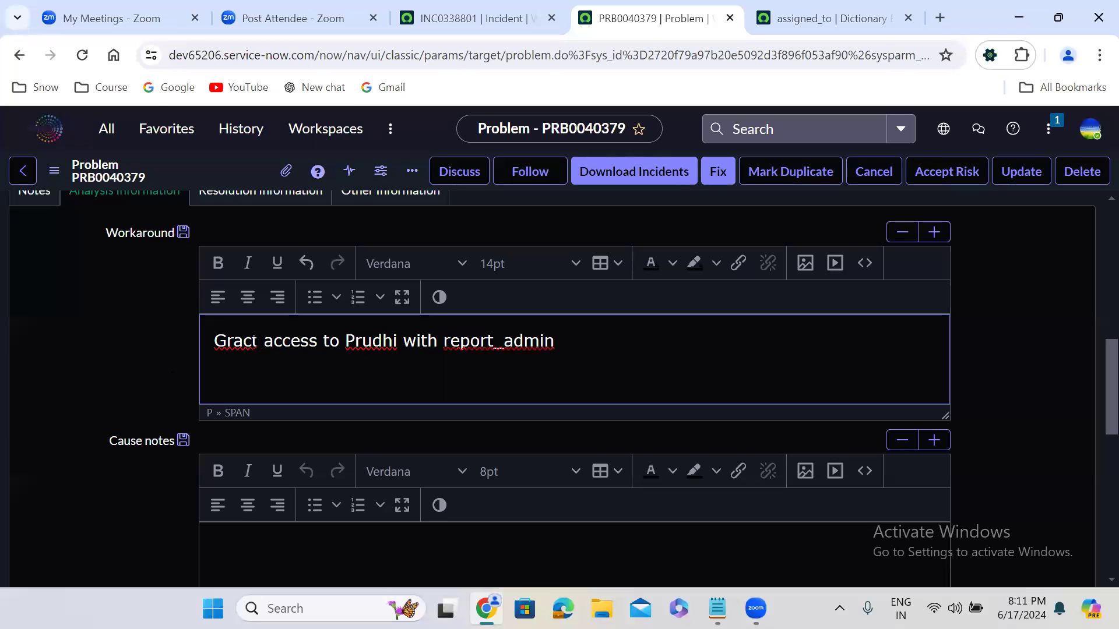
left_click(252, 341)
key("BackSpace")
type("n")
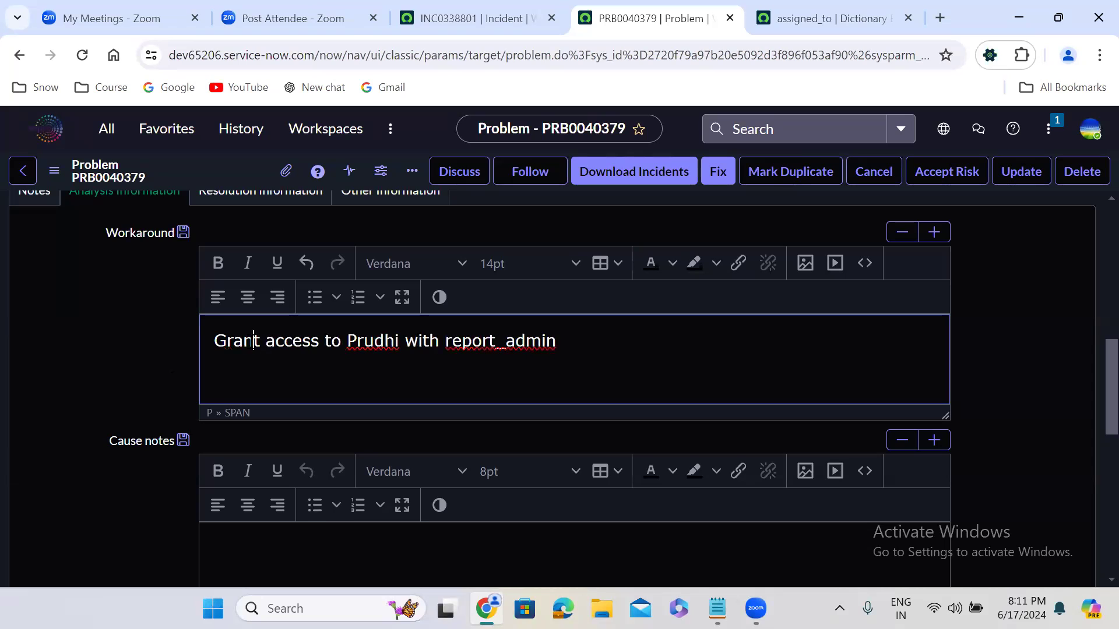
left_click(146, 370)
Step: Set the Cause notes text size to 14pt
scroll(146, 370, "down", 1)
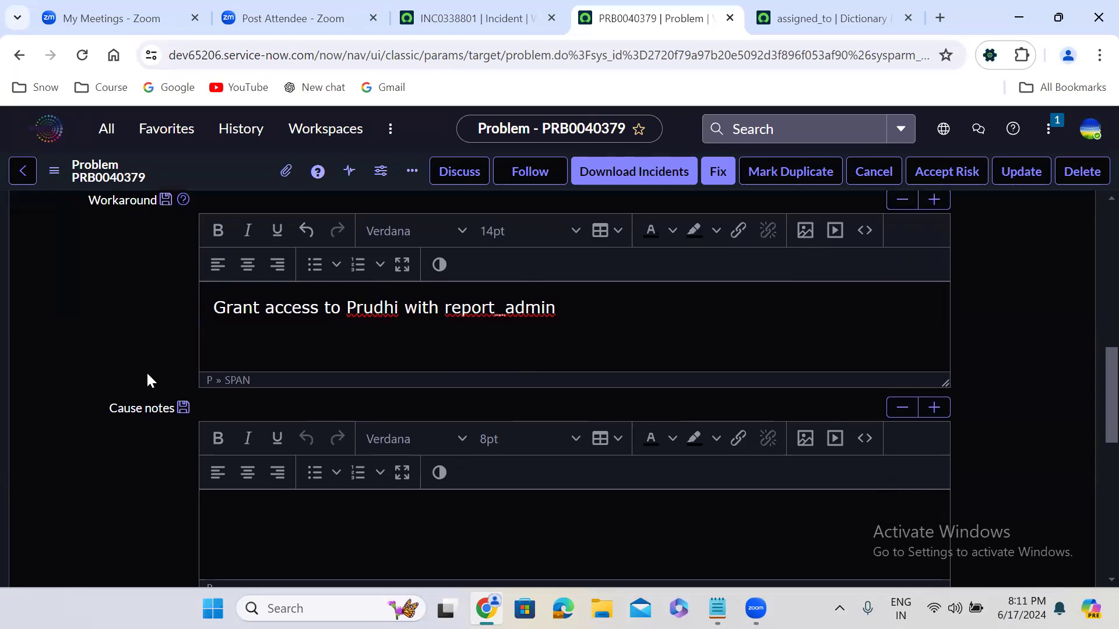
scroll(147, 379, "down", 1)
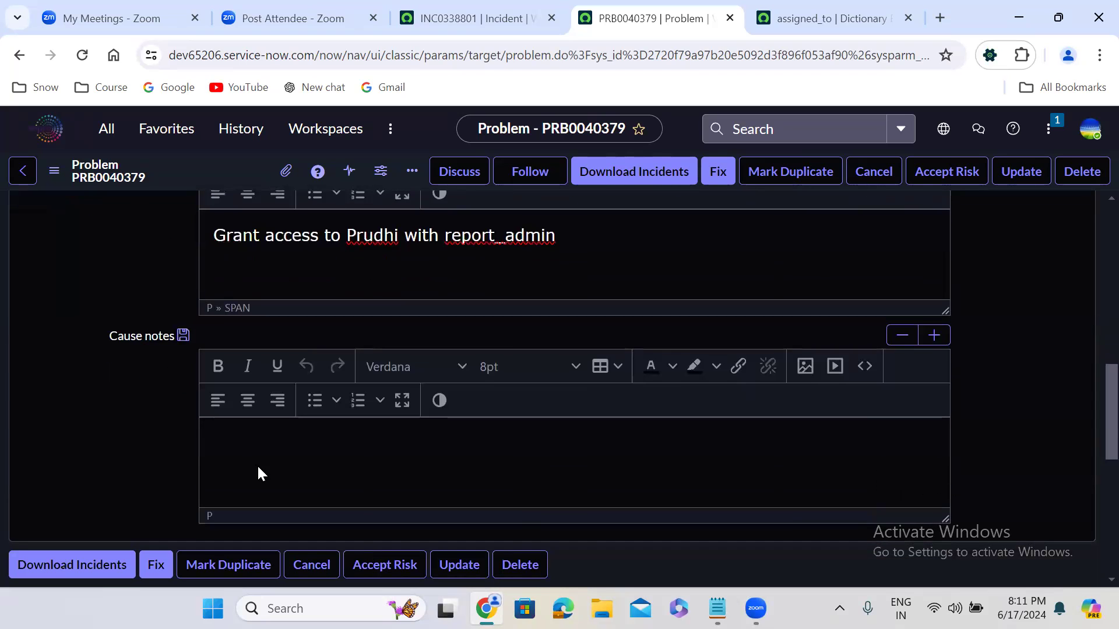
left_click(319, 459)
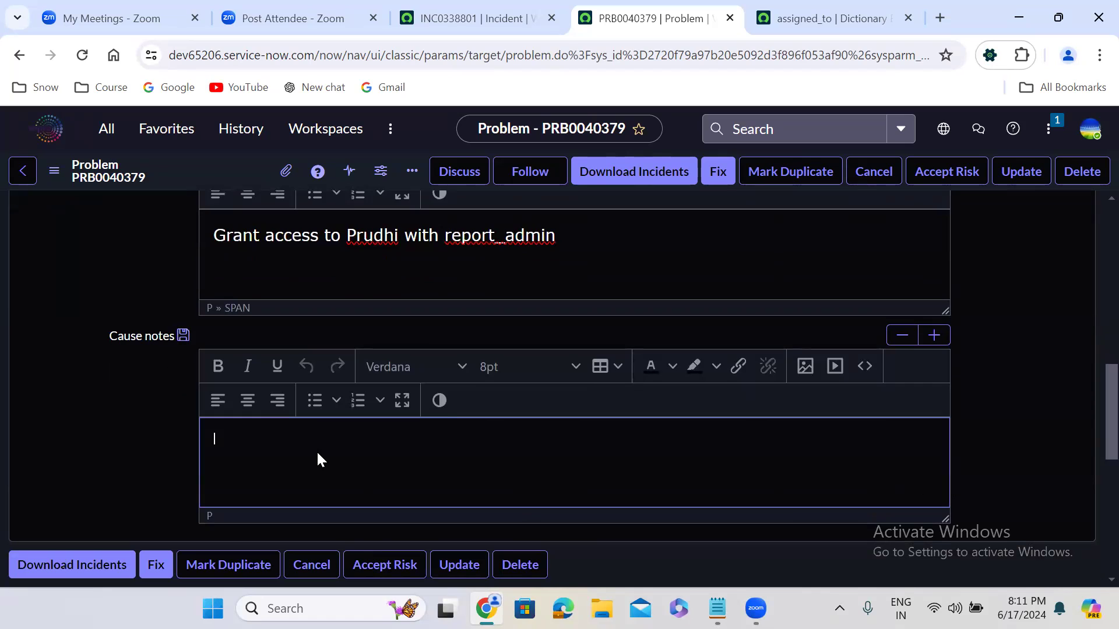
left_click(506, 371)
left_click(506, 542)
Step: Enter in Cause notes "There is job the is removing the access. so that" the affected user "is loosing his permissions,"
type("There ")
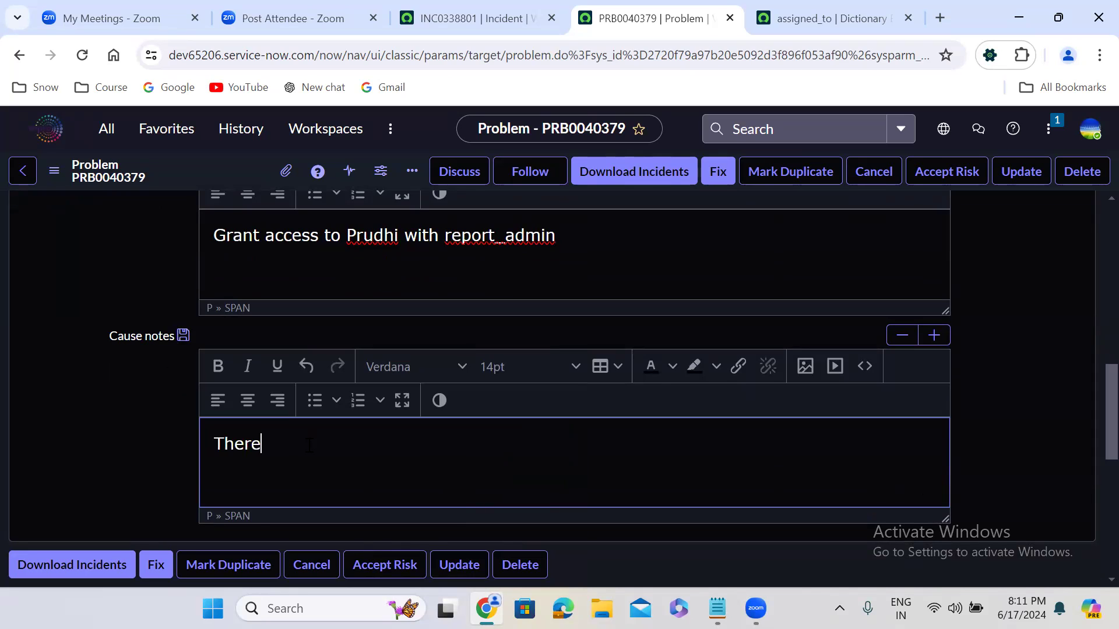
type("is jon")
key("BackSpace")
type("b the is removing")
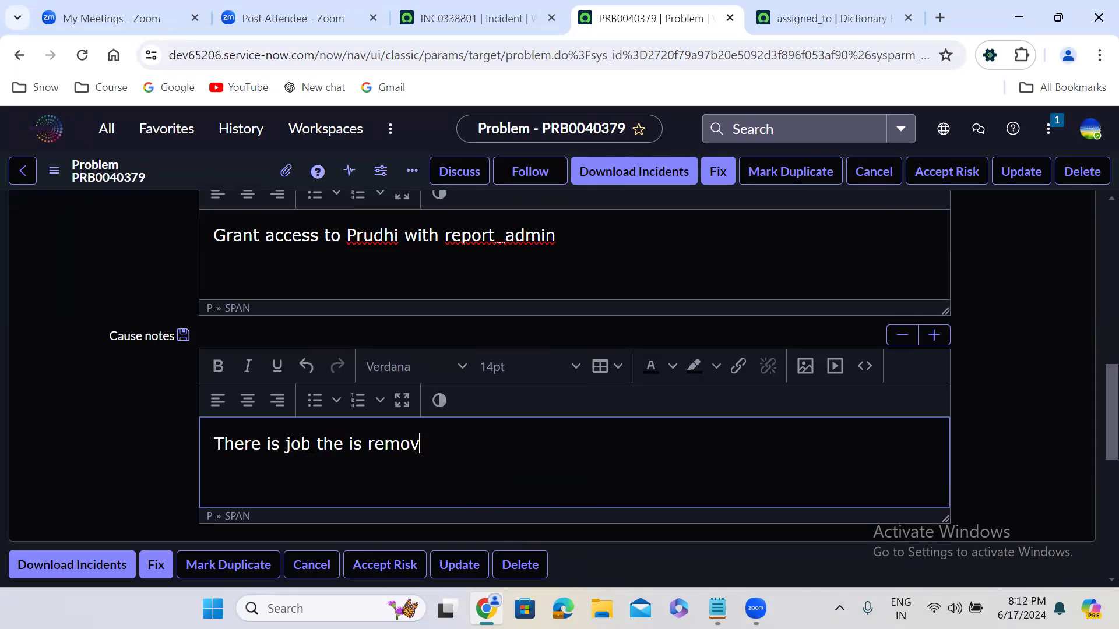
type(" the access")
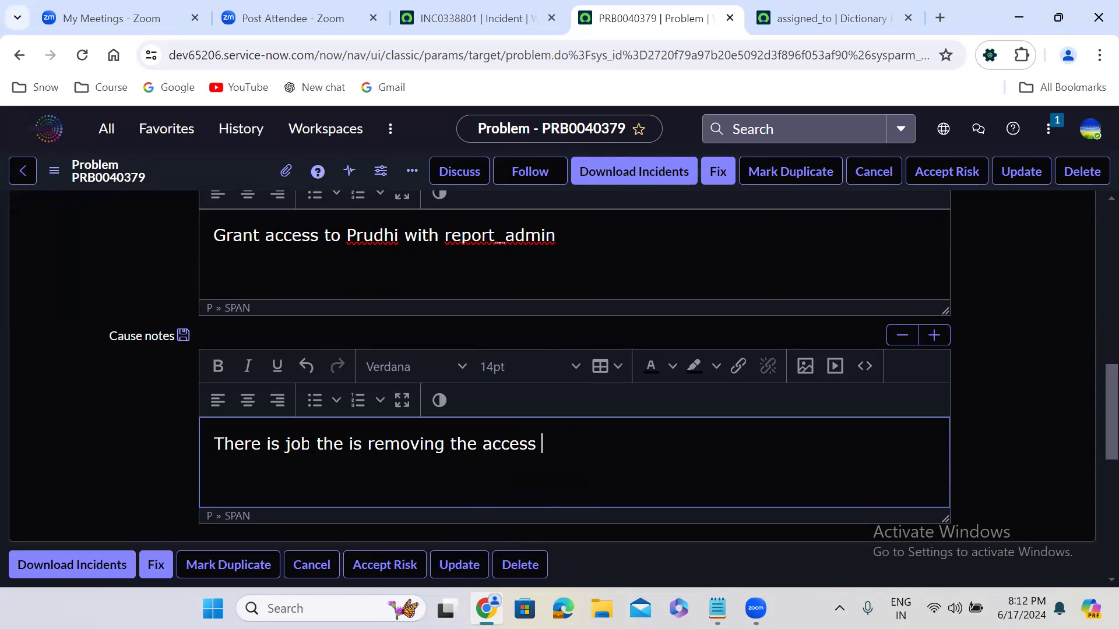
key("BackSpace")
type(". so that Prudhvi ")
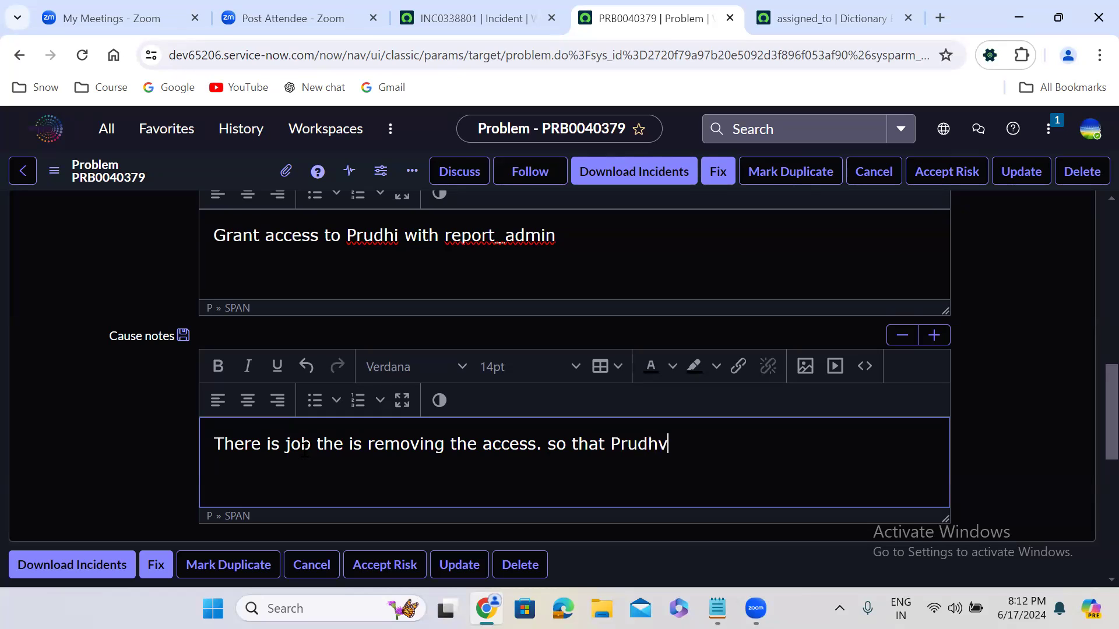
type("is loosin")
type("g his ")
type("permiss")
type("ions, ")
type("S")
key("BackSpace")
key("BackSpace")
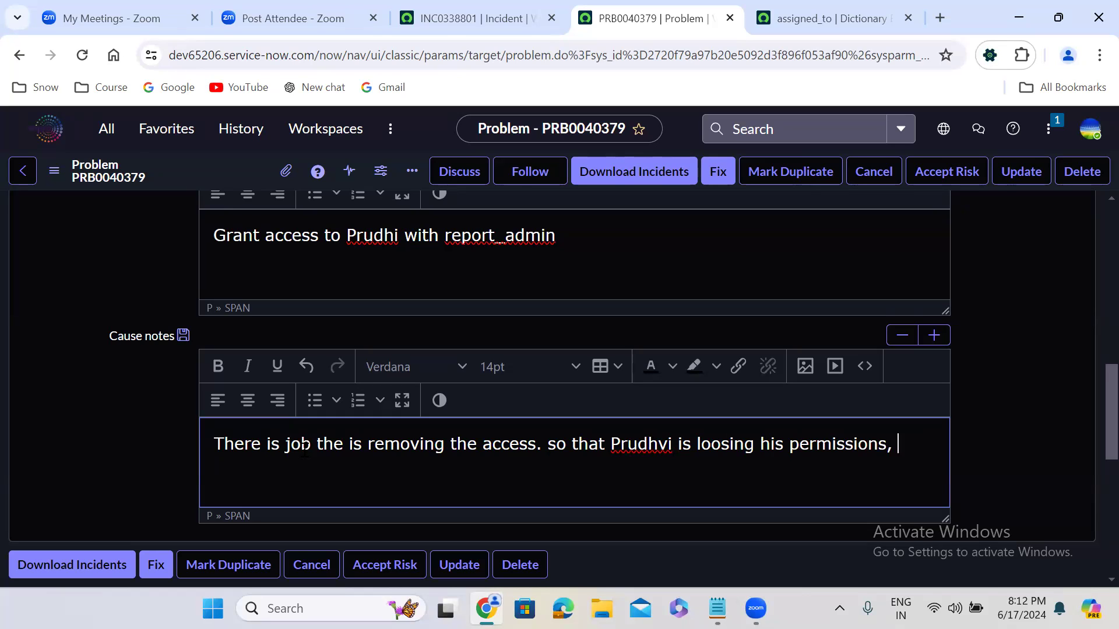
Step: Complete the Cause notes by adding that, as the user "is loosing permissions, he is not able to generate the reports."
type("As prudhvi is loos")
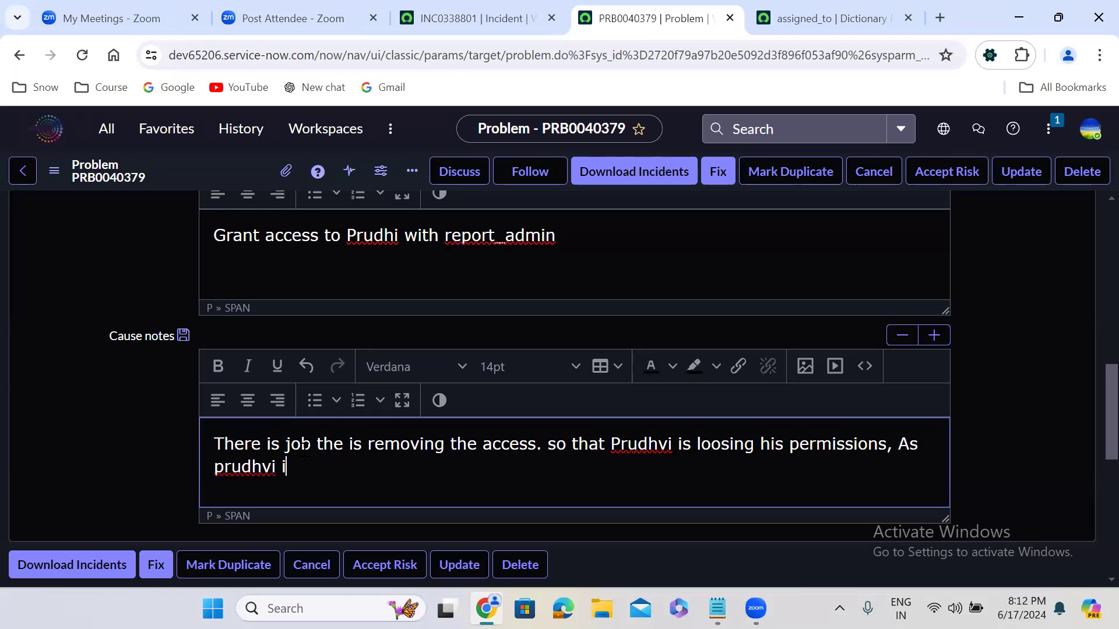
type("ing permission")
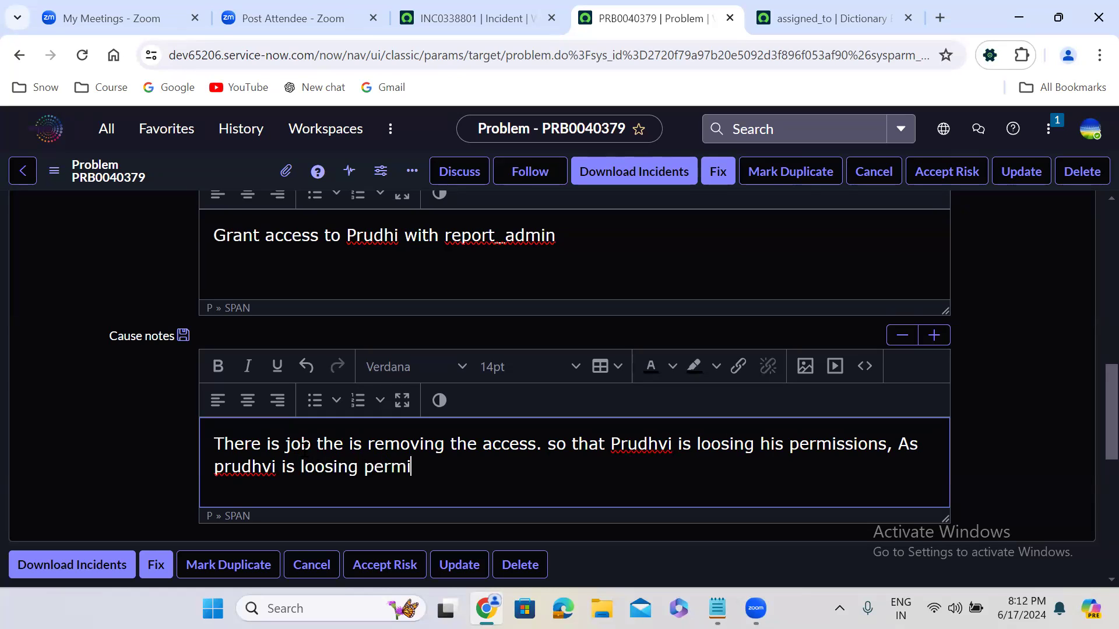
type("s, he is ")
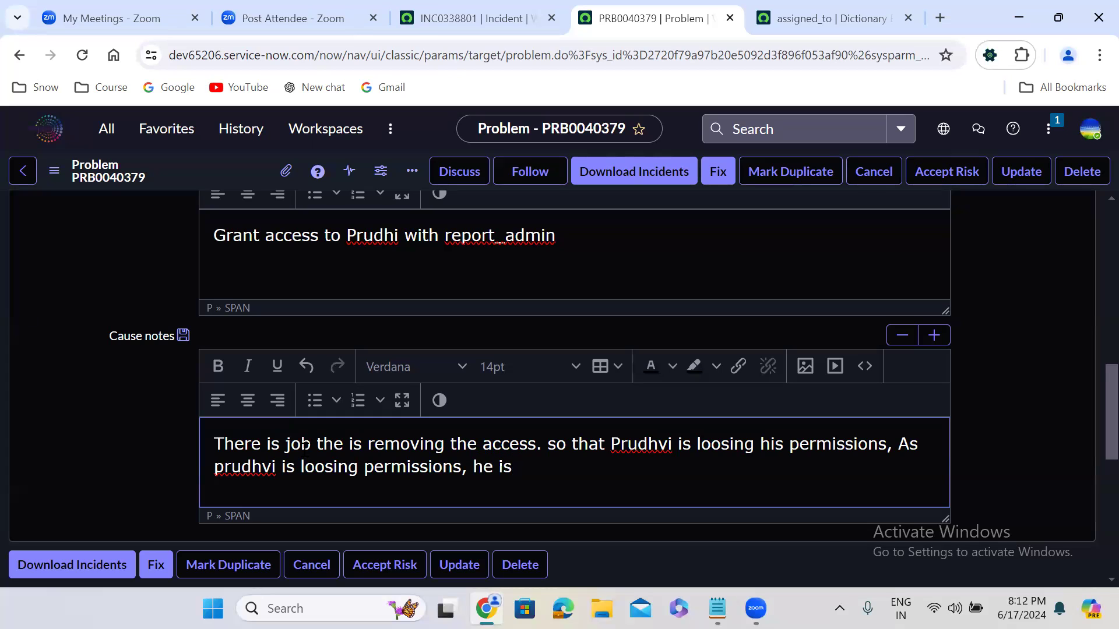
type("not able to ")
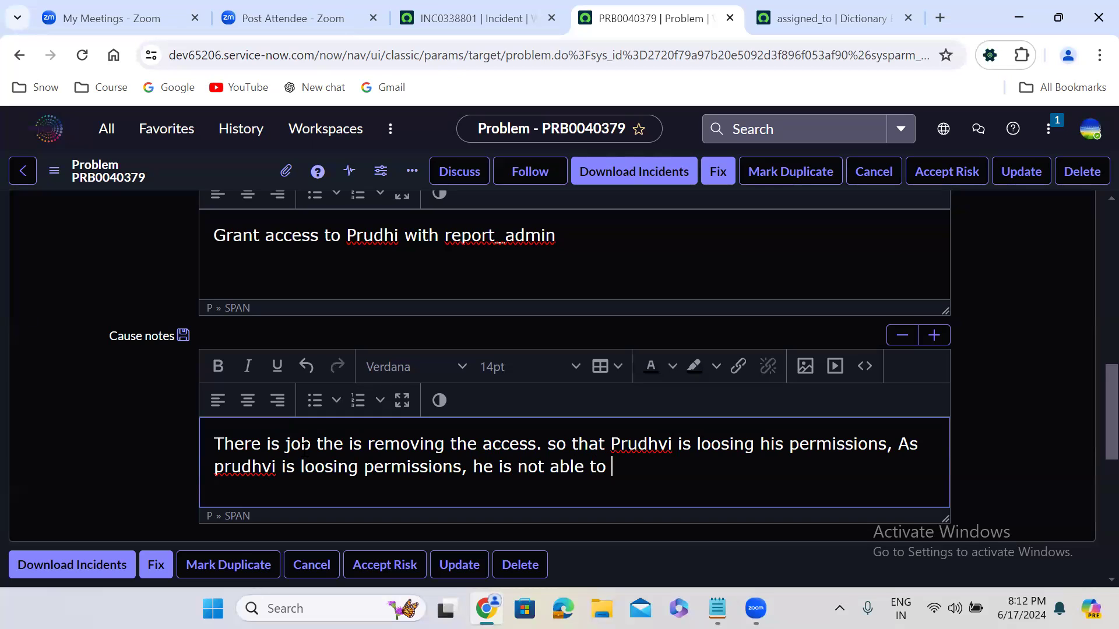
type("generate the rep")
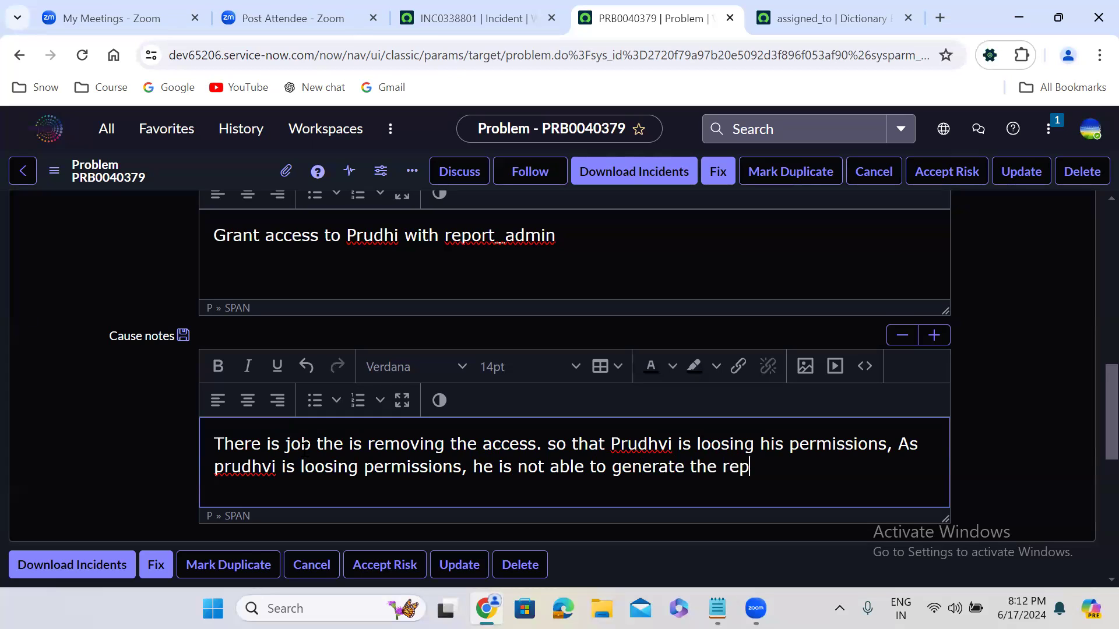
type("orts.")
left_click(311, 444)
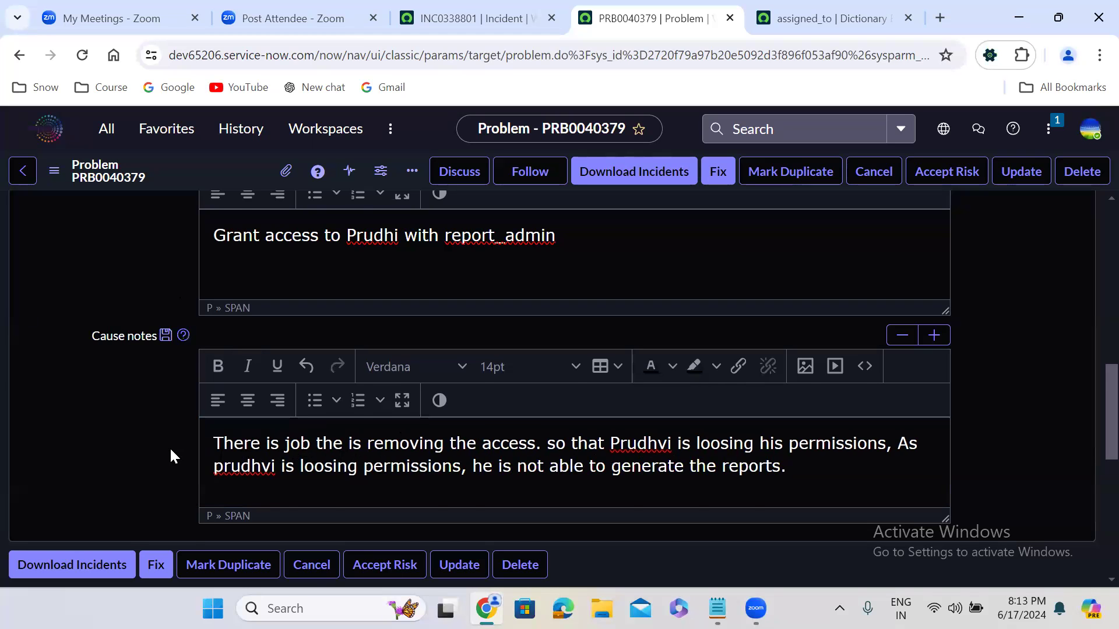
Step: Open the problem's resolution information and set the Fix notes text size to 18pt
scroll(169, 448, "up", 5)
left_click(253, 407)
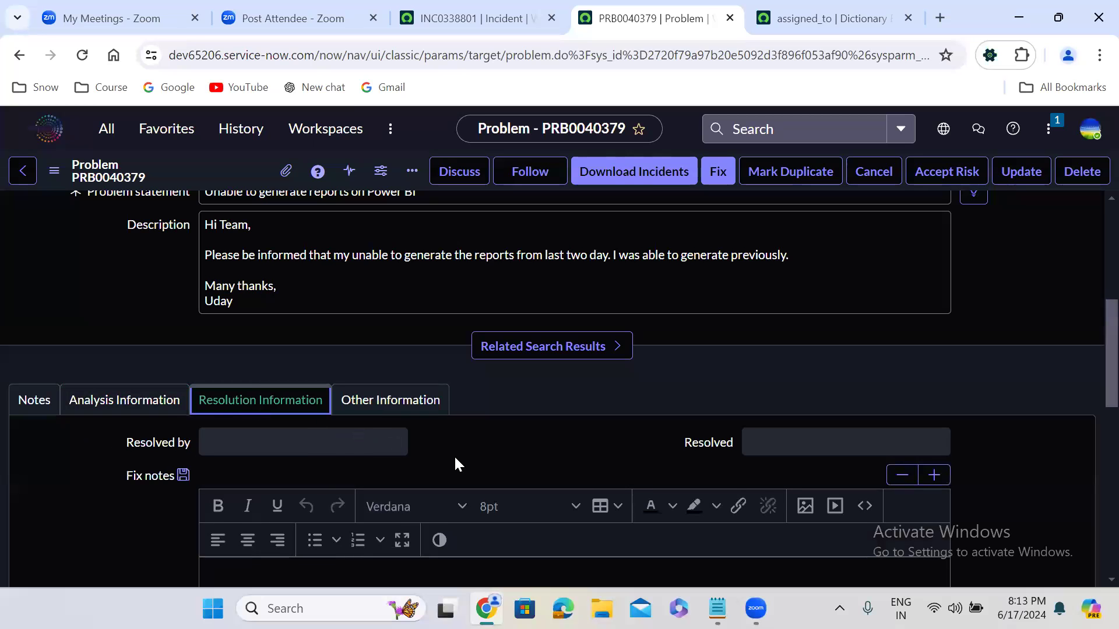
scroll(454, 456, "down", 1)
scroll(454, 456, "down", 5)
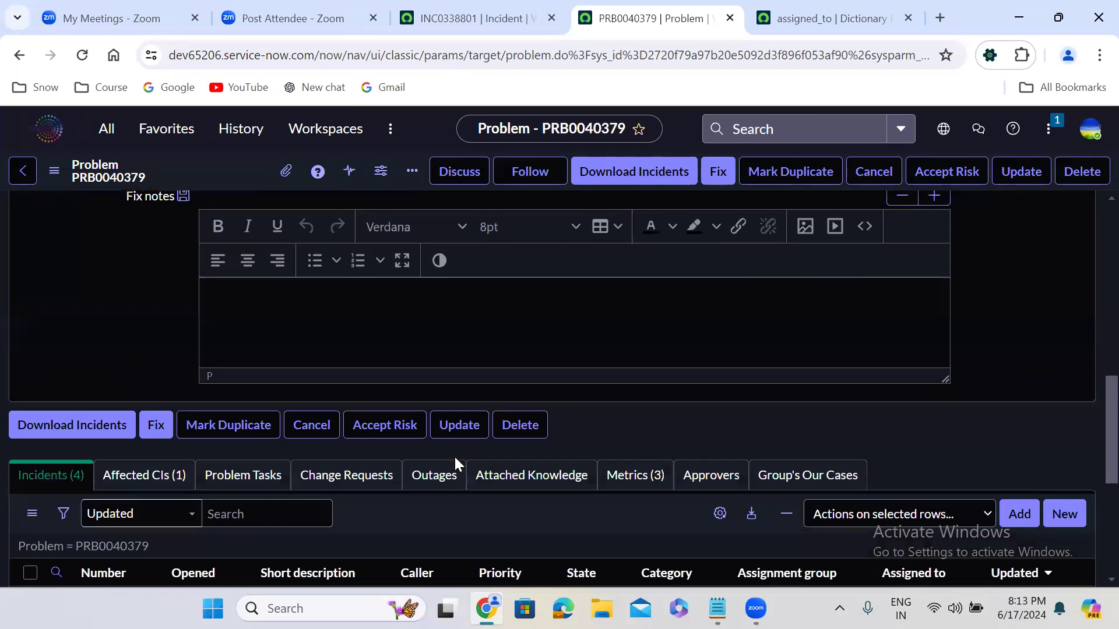
left_click(509, 232)
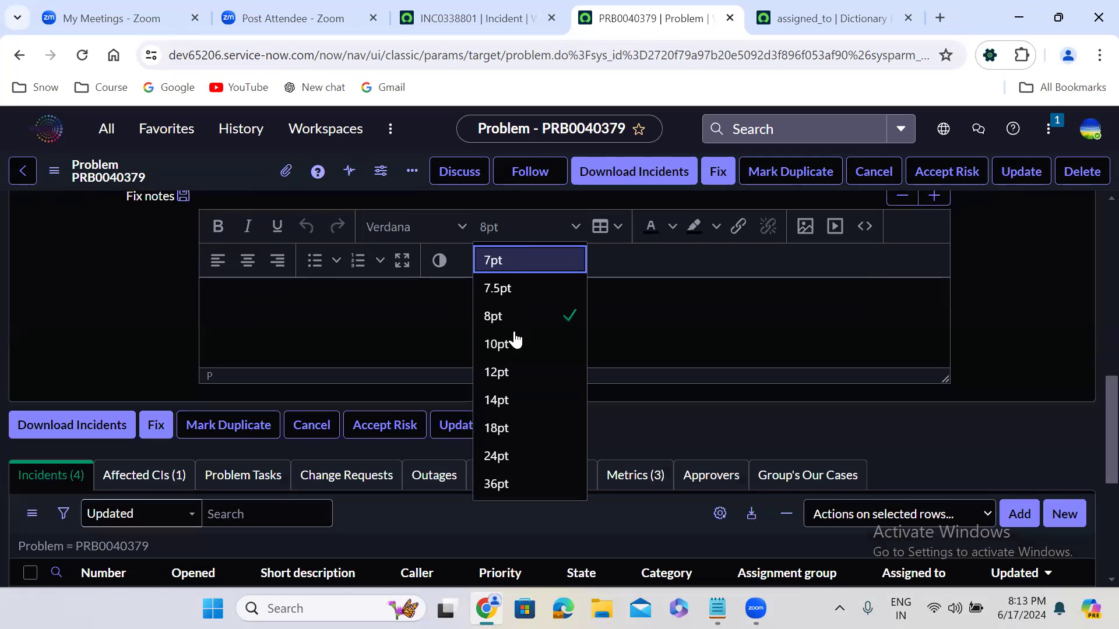
left_click(516, 427)
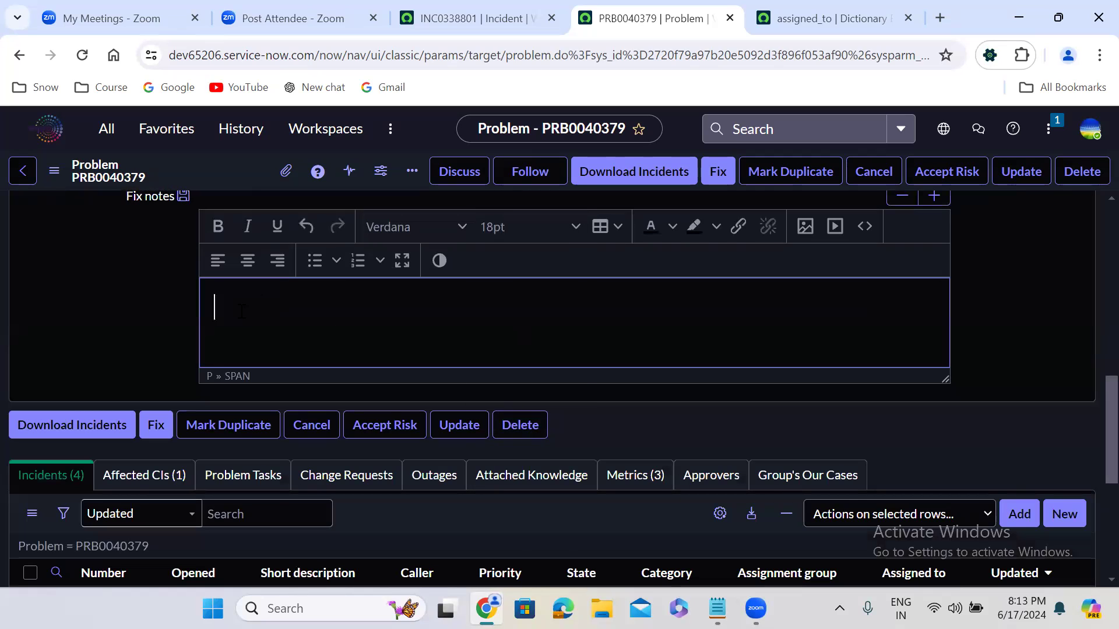
Step: Enter the Fix notes "Script should be modified" and "Query should be adjusted" on separate lines
type("Script should b")
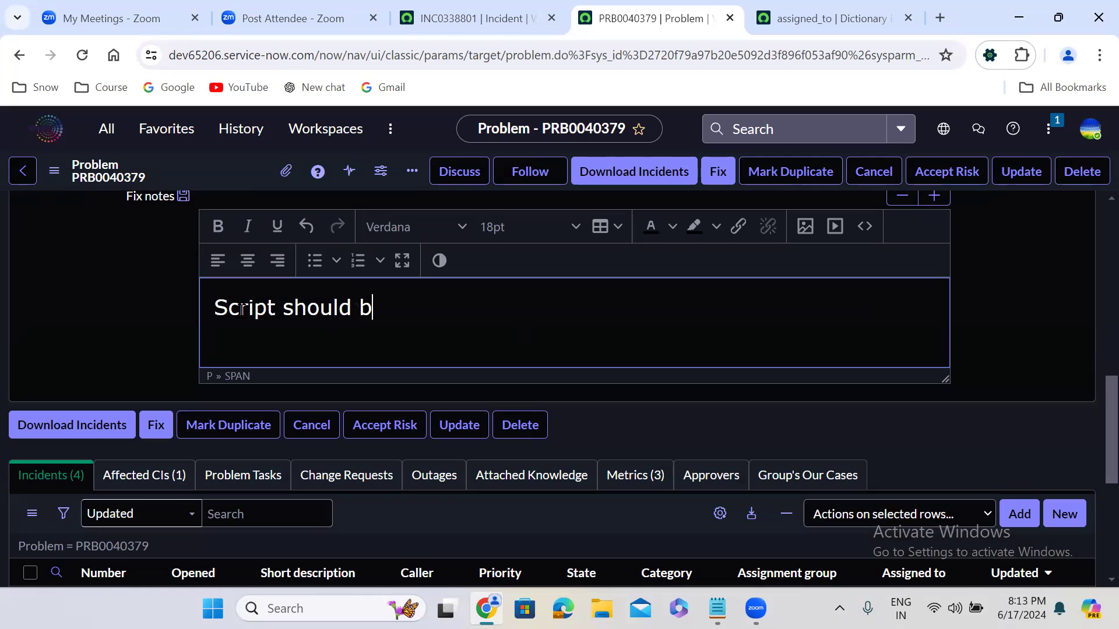
type("r")
key("BackSpace")
type("e modified")
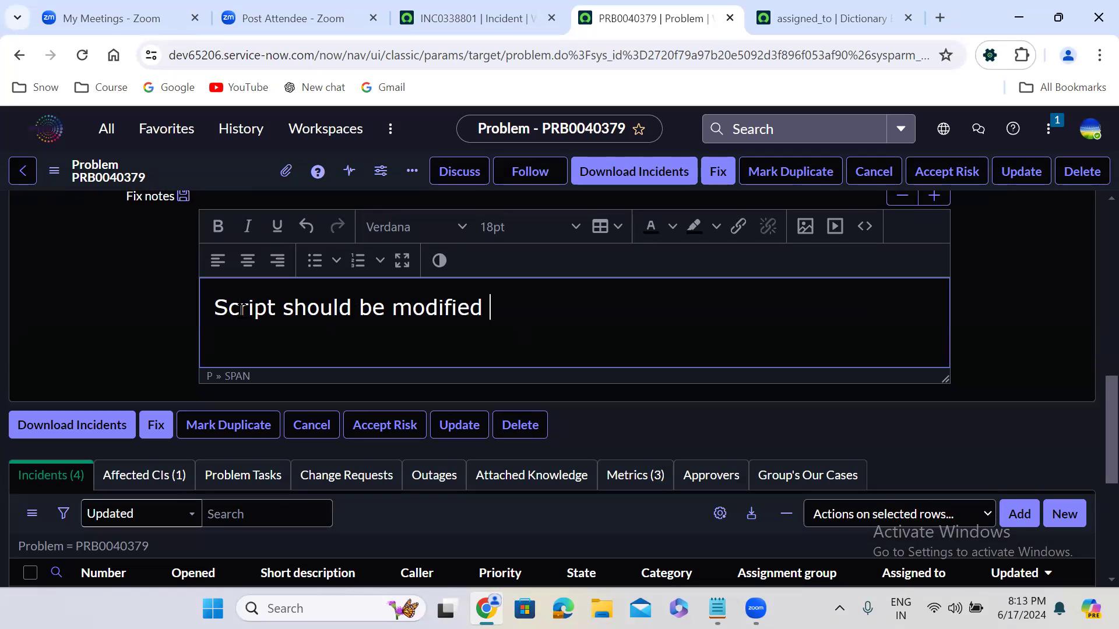
key("Return")
type("Query ")
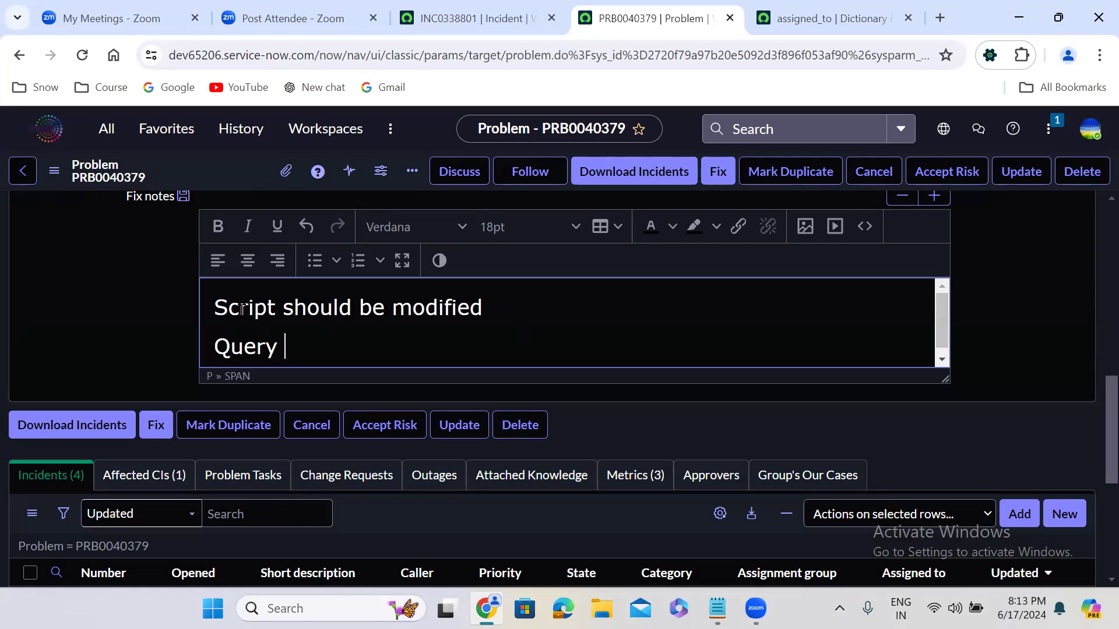
type("should ")
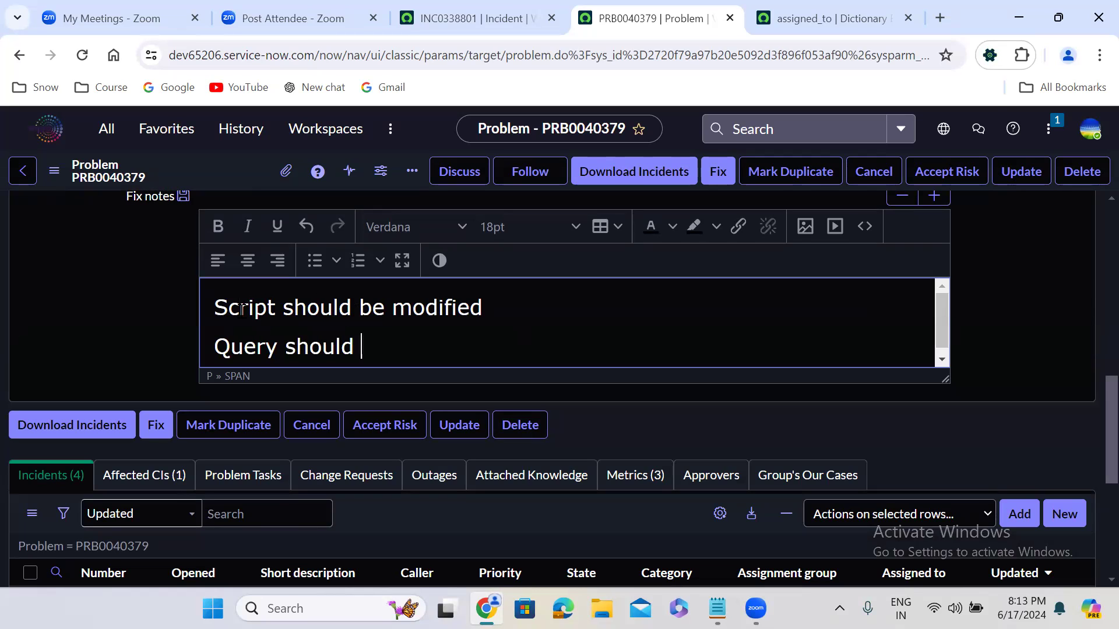
type("be adj")
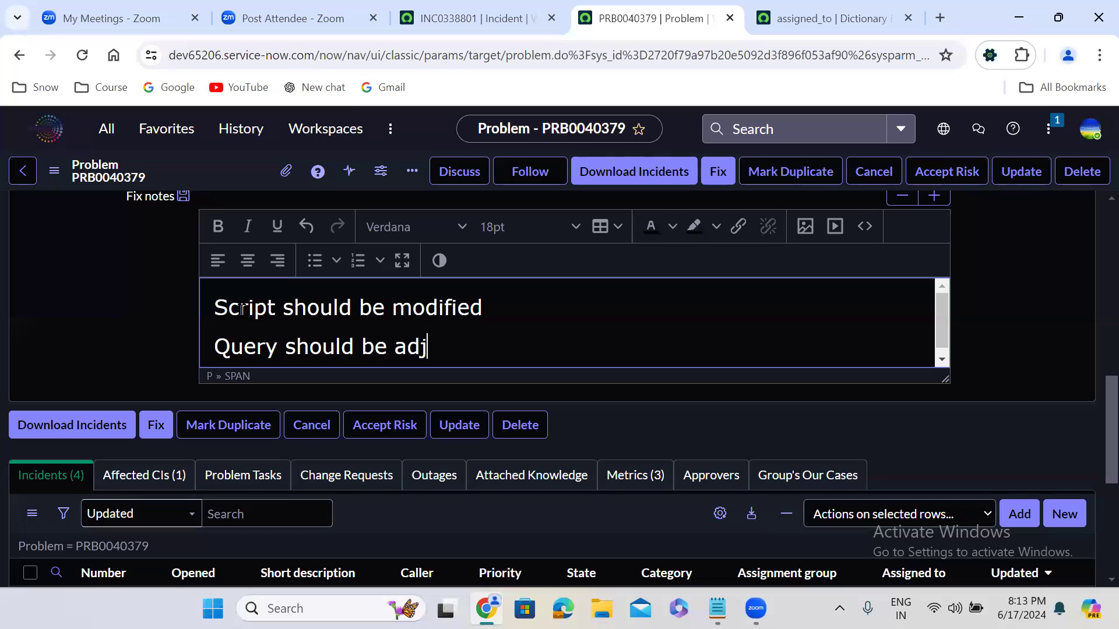
type("usted")
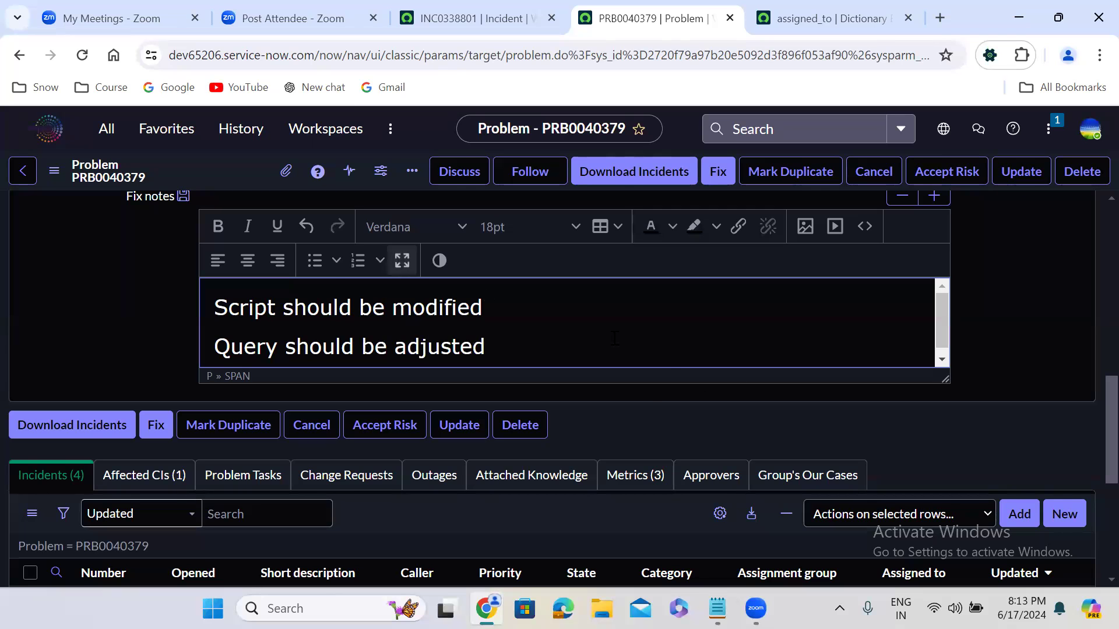
left_click(646, 401)
Step: Review the problem's Fix notes and advance the problem's state to Fix in Progress
scroll(645, 400, "up", 1)
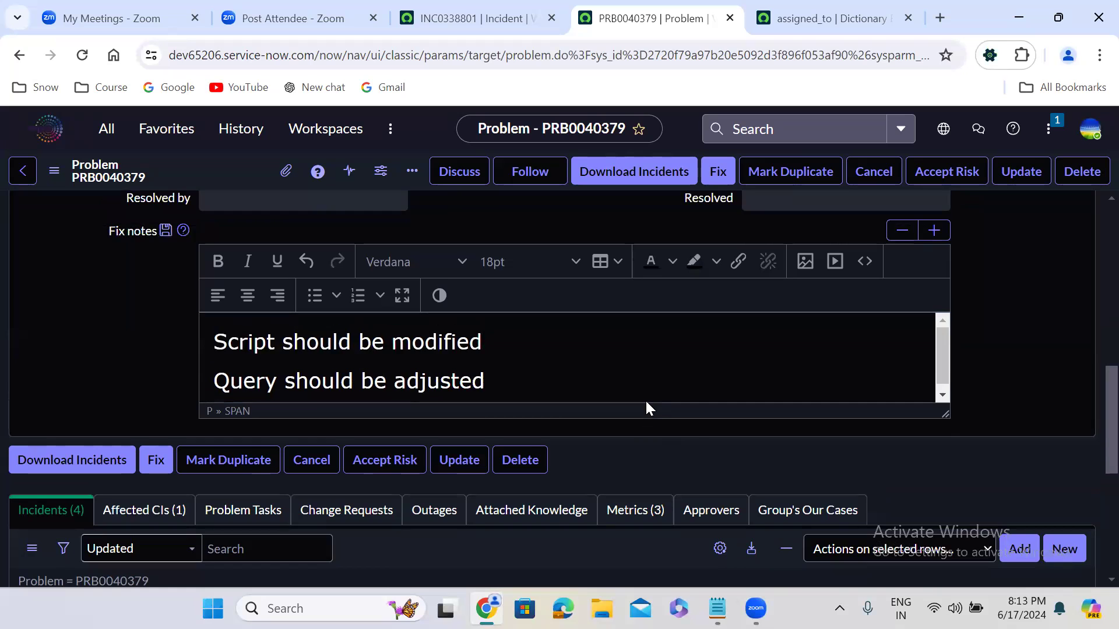
scroll(645, 400, "up", 2)
scroll(647, 401, "up", 4)
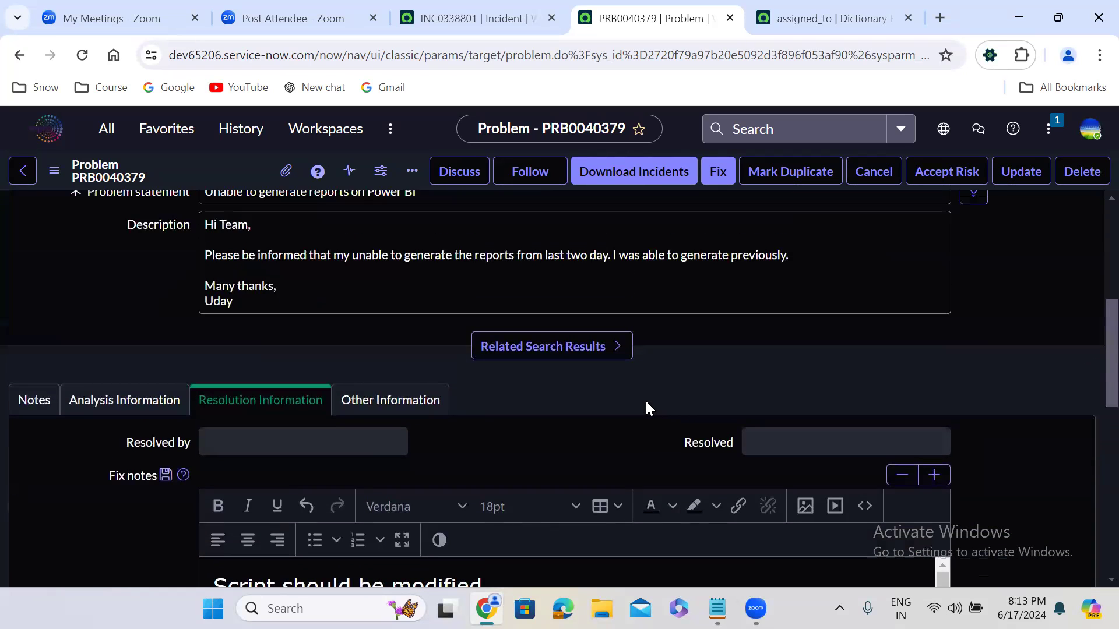
scroll(647, 407, "up", 5)
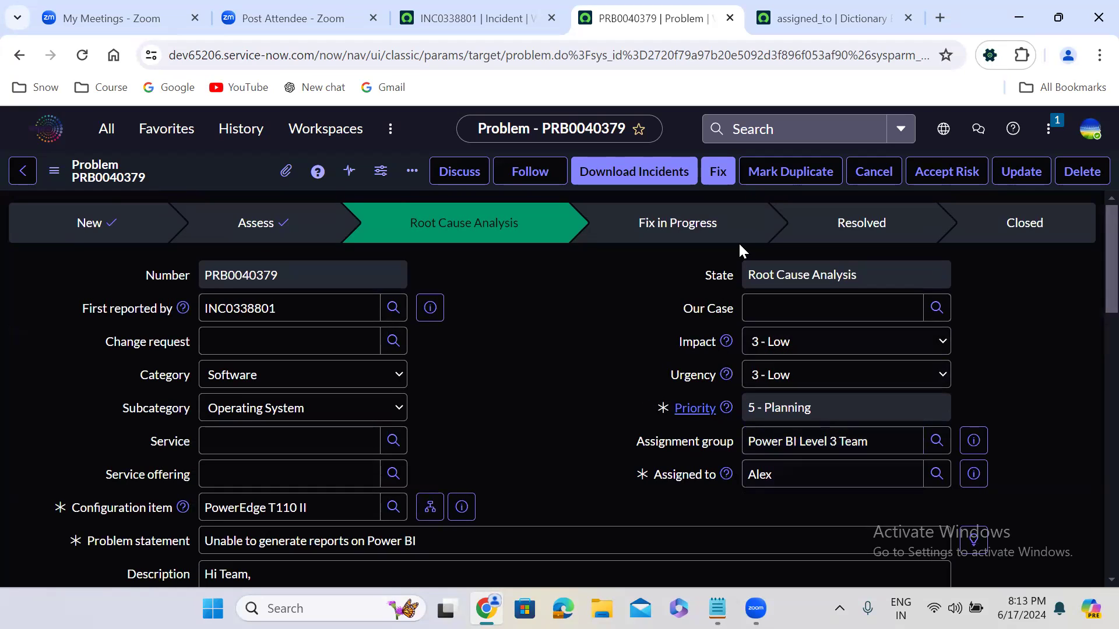
left_click(710, 176)
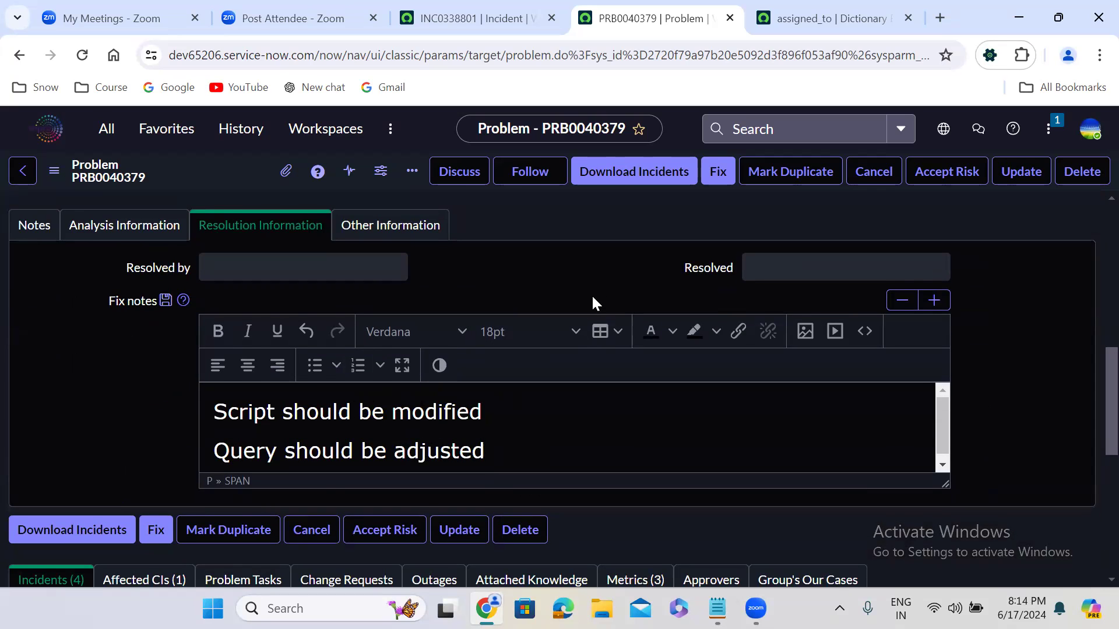
scroll(592, 302, "up", 10)
scroll(592, 297, "up", 1)
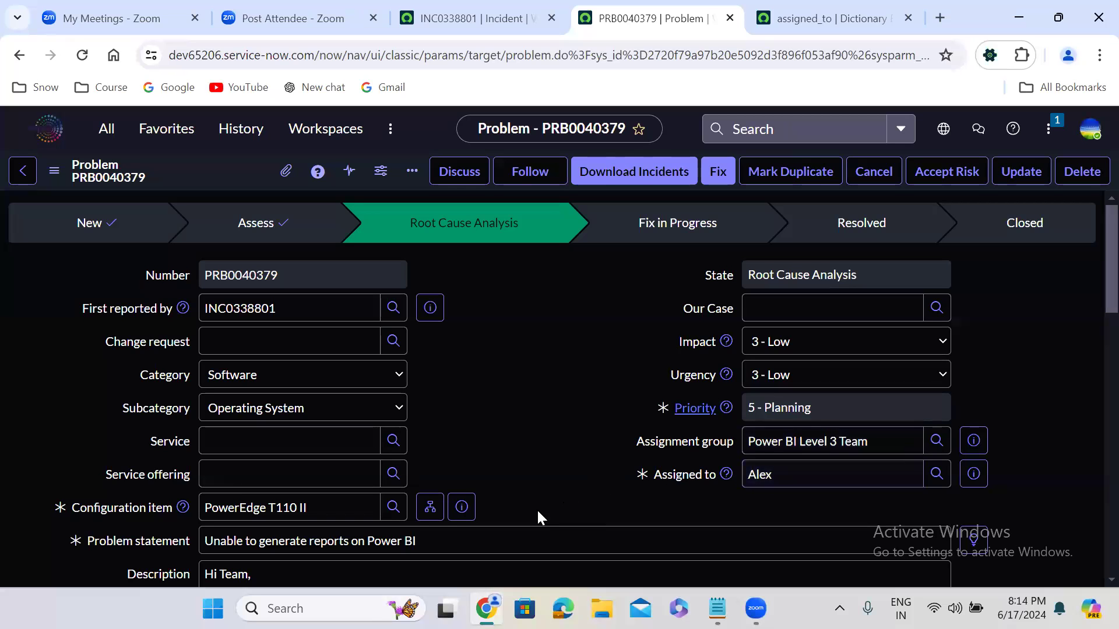
scroll(533, 508, "down", 10)
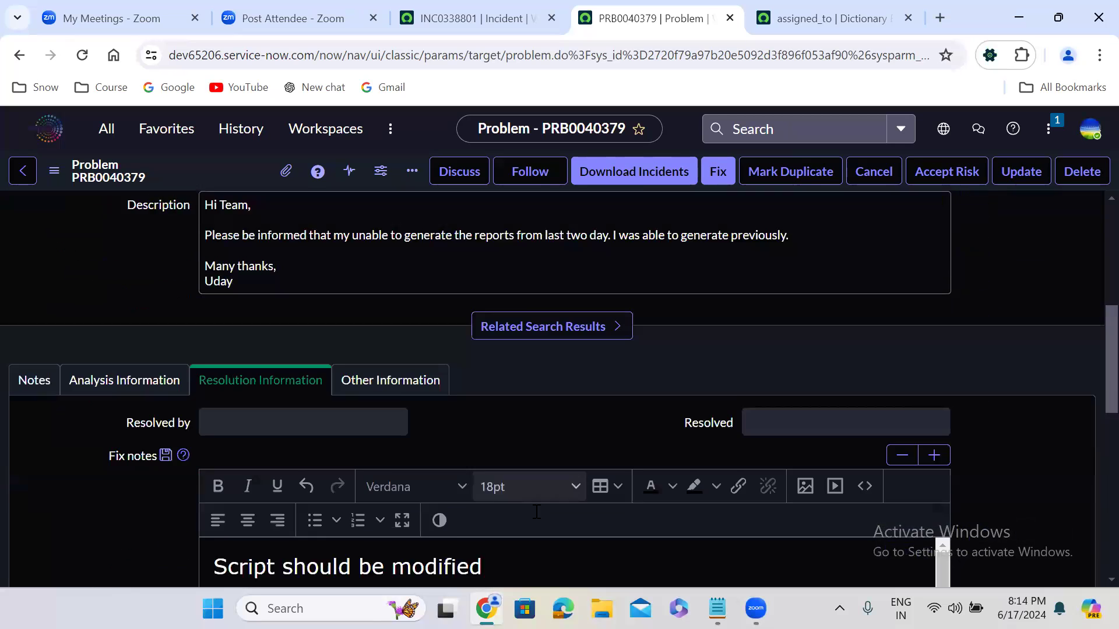
scroll(534, 509, "down", 1)
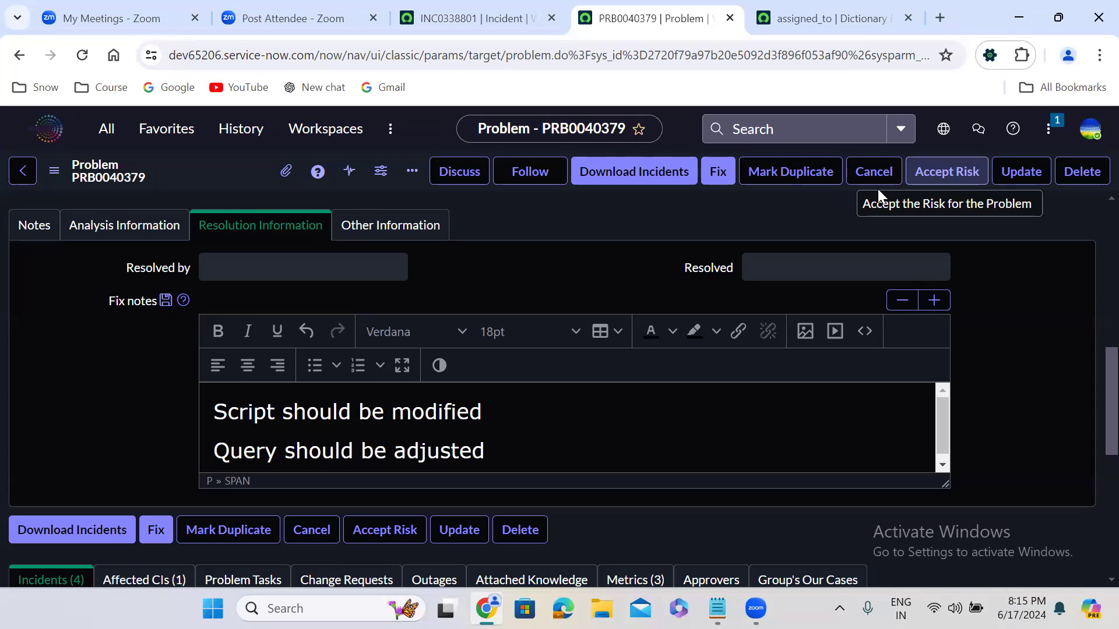
left_click(715, 175)
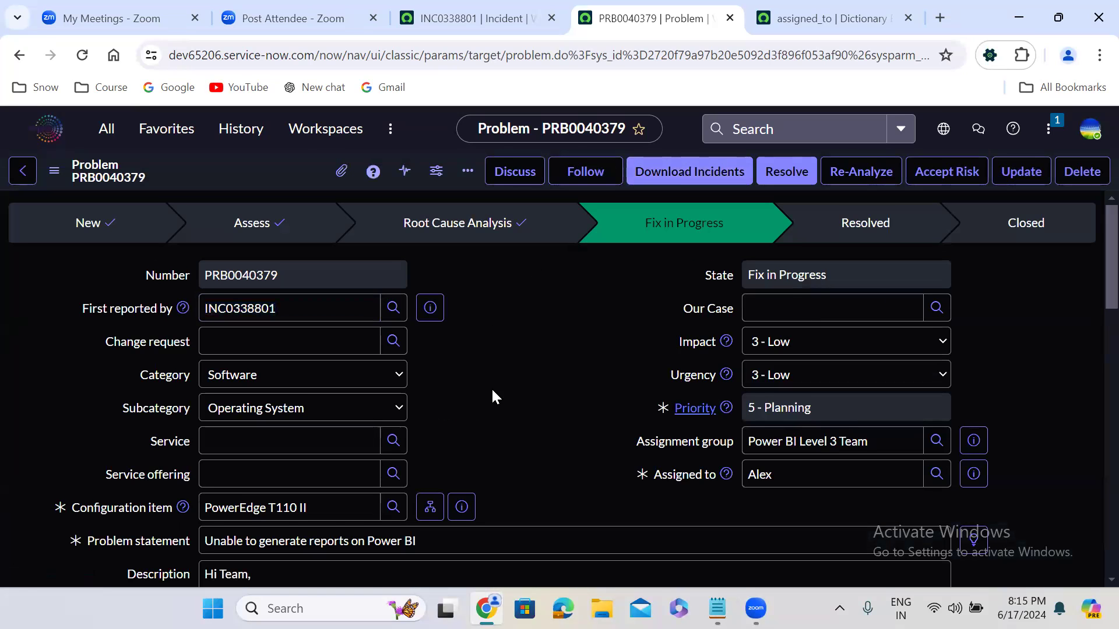
Step: Check the mandatory Fix notes on the problem record and resolve the problem
scroll(493, 391, "down", 2)
scroll(491, 387, "down", 5)
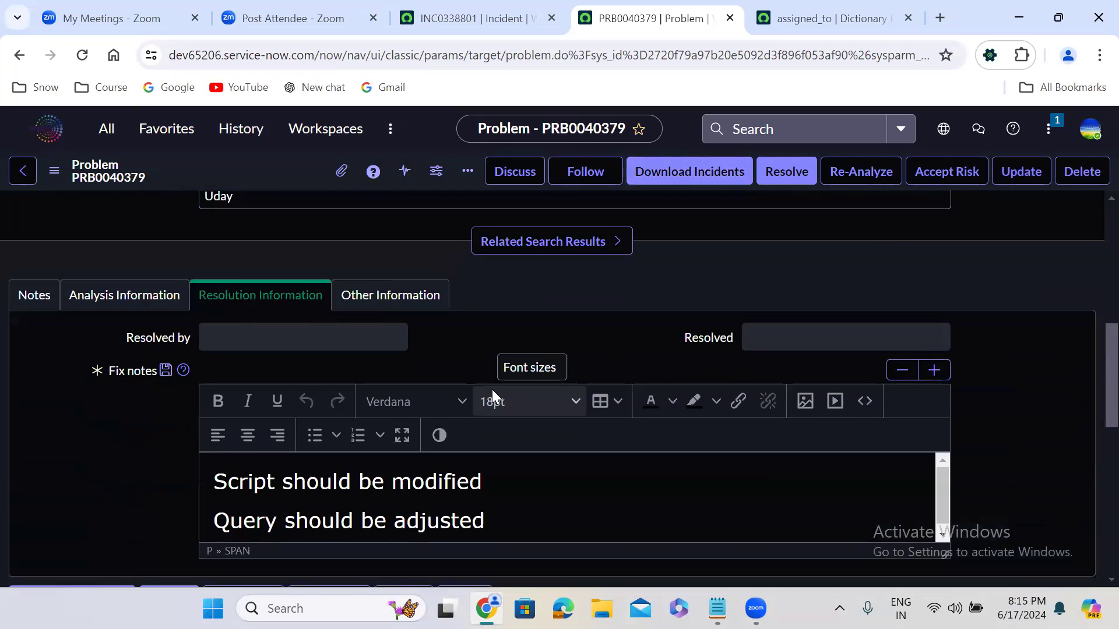
scroll(492, 390, "up", 7)
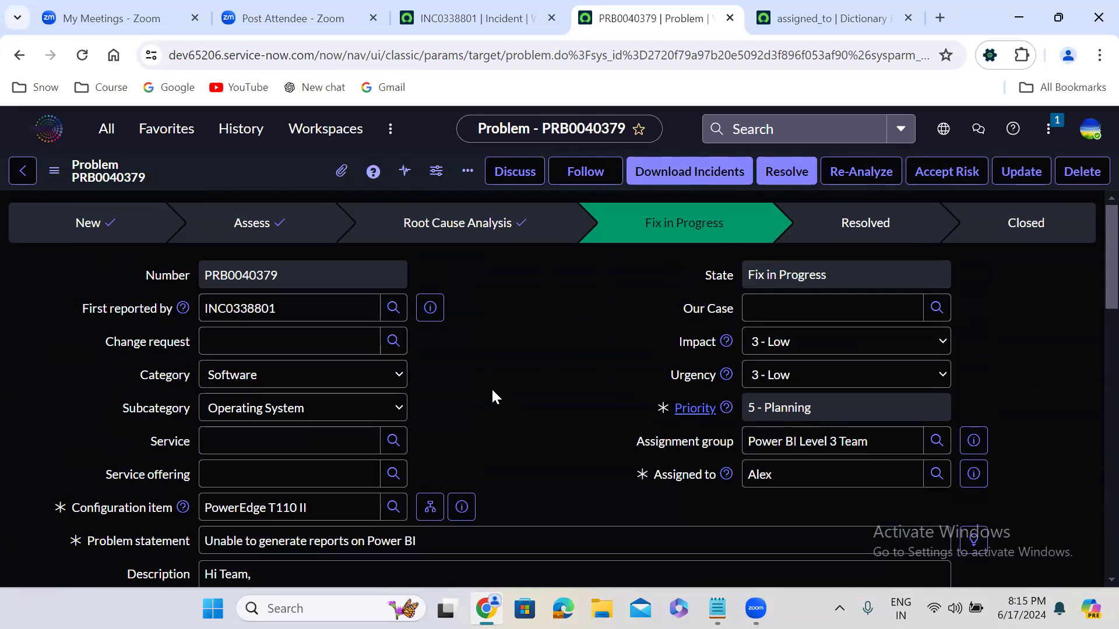
left_click(785, 170)
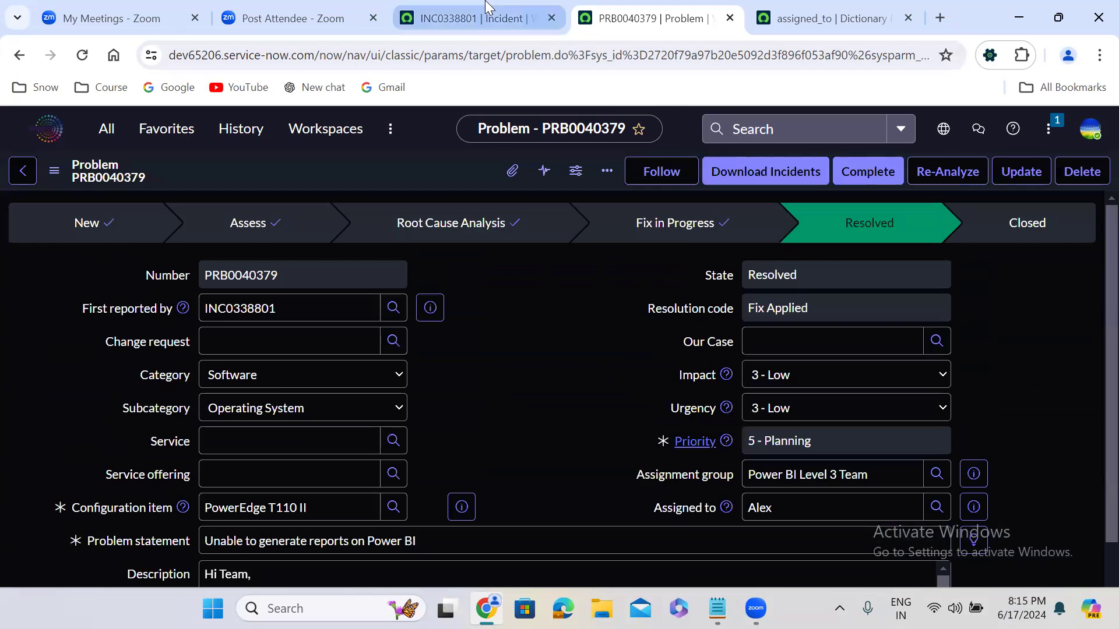
Step: Open the related incident and compare its state and assignee with the problem record
left_click(475, 18)
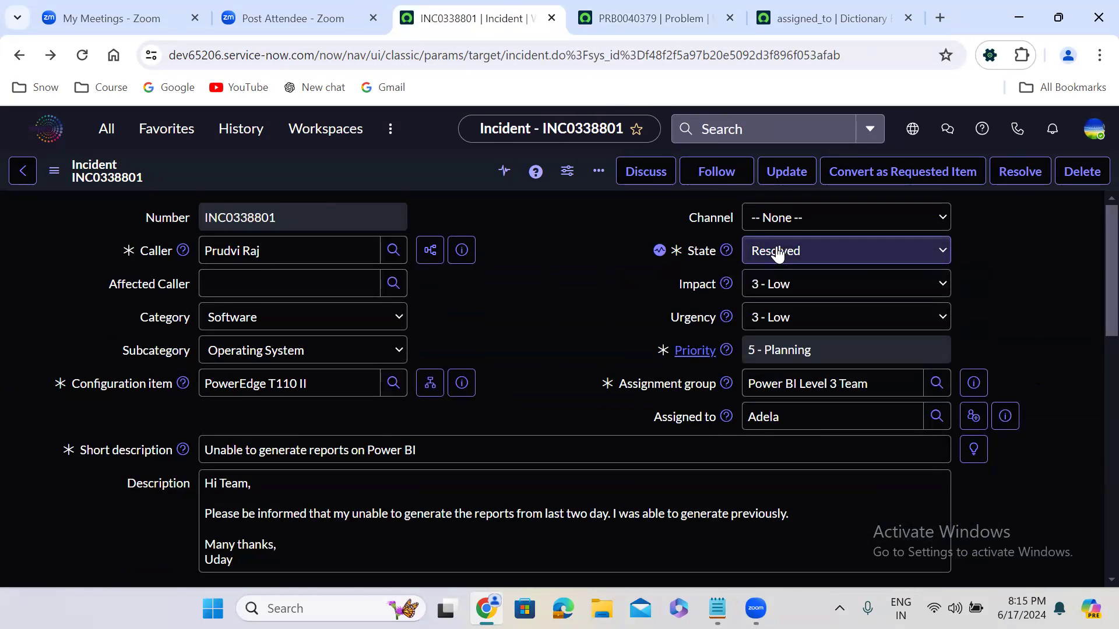
left_click(653, 18)
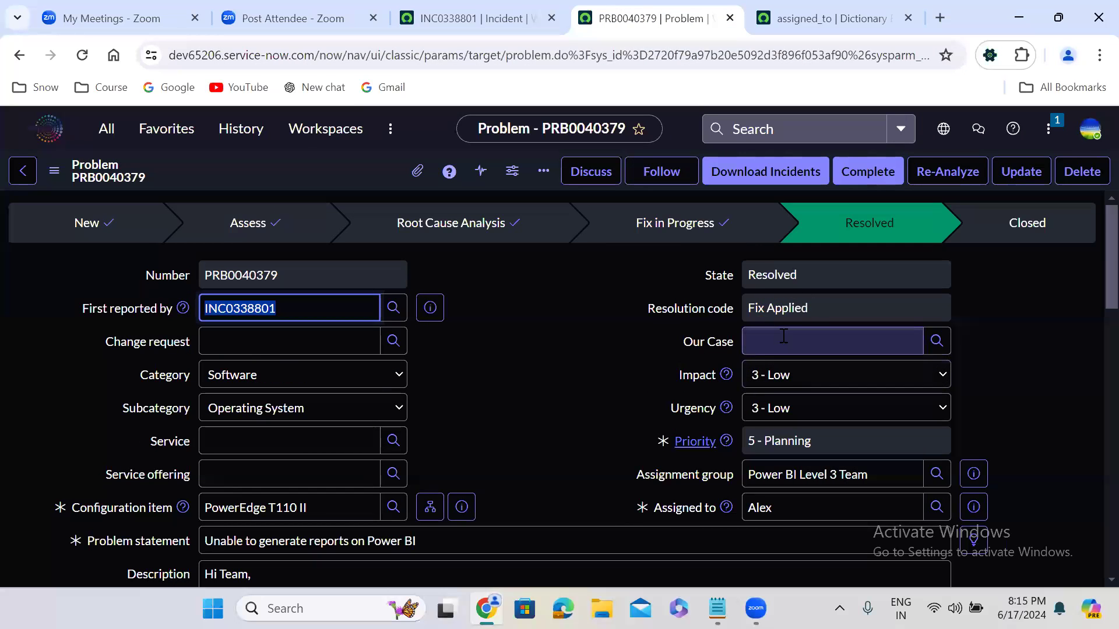
left_click(475, 18)
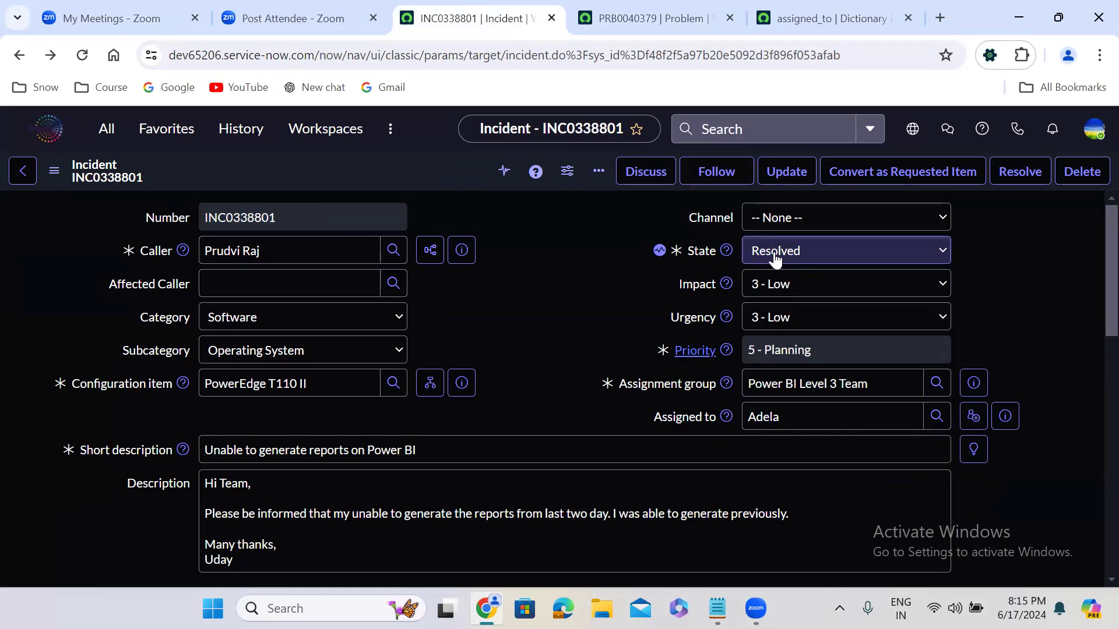
key("Tab")
key("Tab")
key("Tab")
key("Tab")
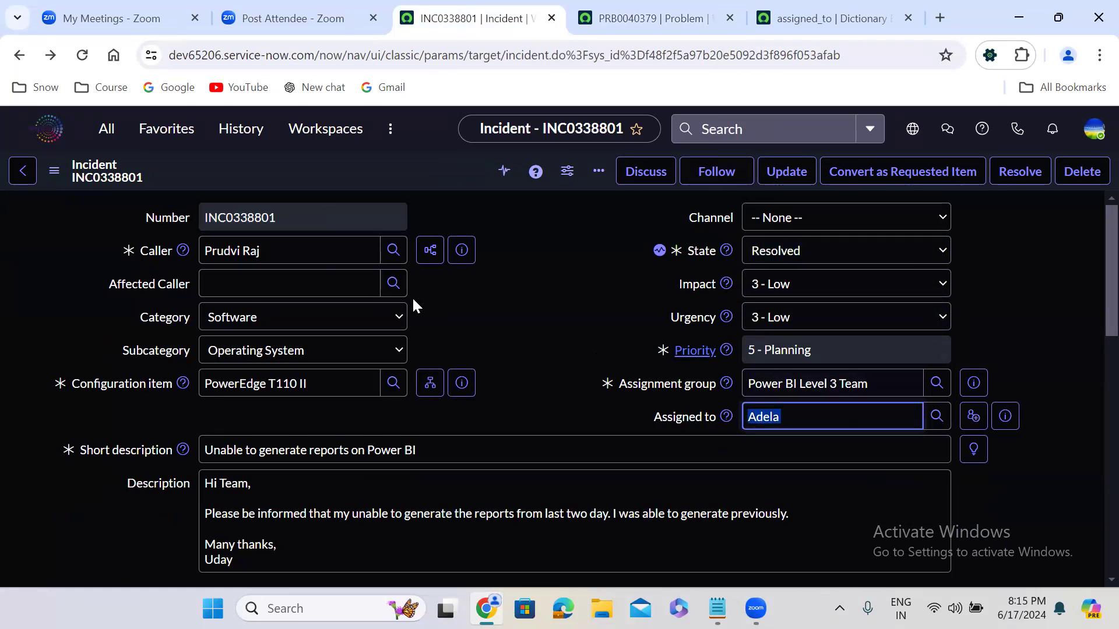
left_click(481, 328)
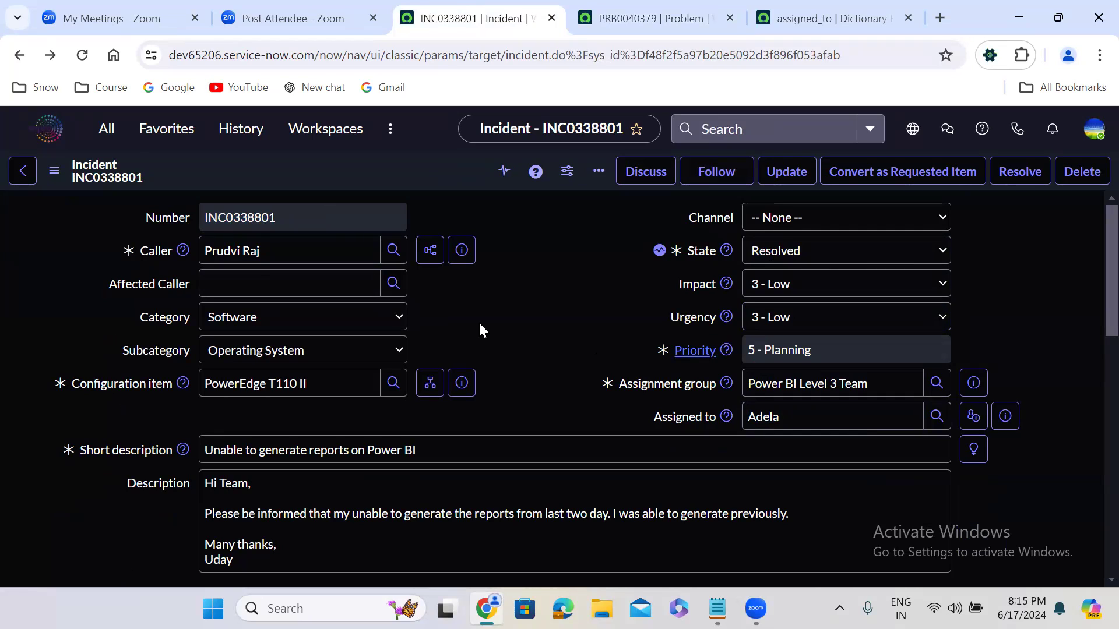
Step: Examine the incident's activity log for problem state changes and the resolution code and notes copied from the problem
scroll(479, 330, "down", 10)
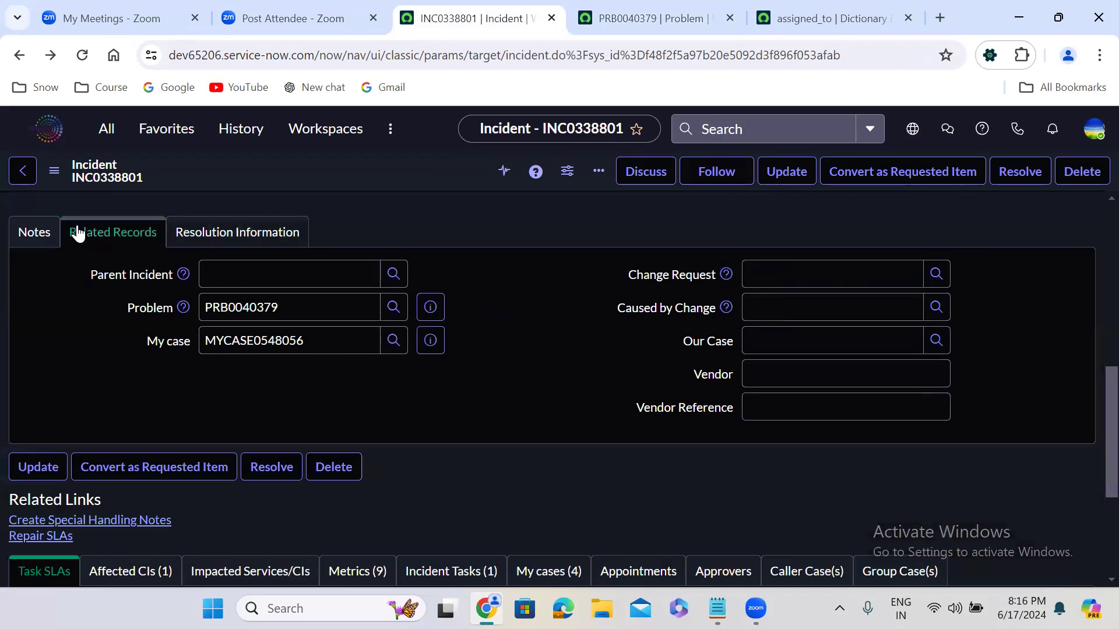
left_click(51, 231)
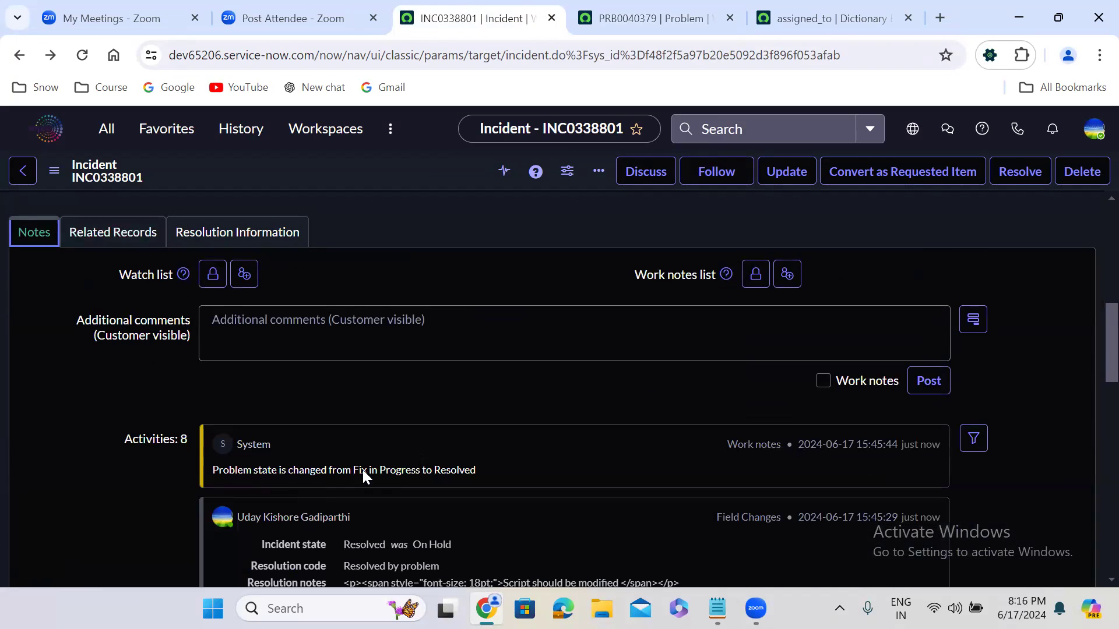
scroll(374, 468, "down", 4)
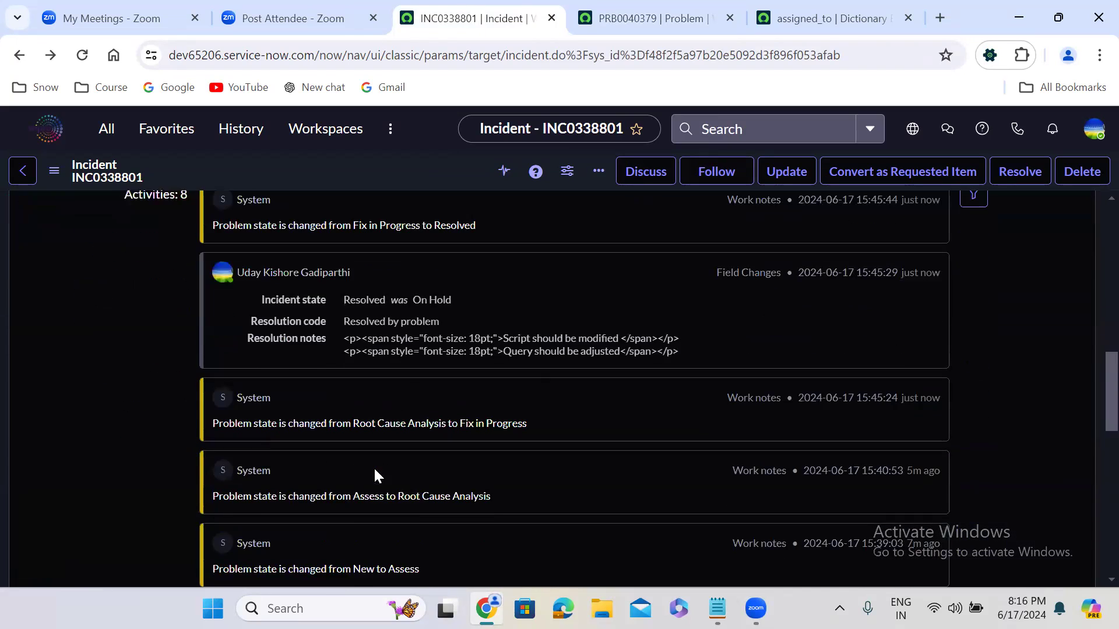
left_click(604, 339)
scroll(605, 351, "up", 2)
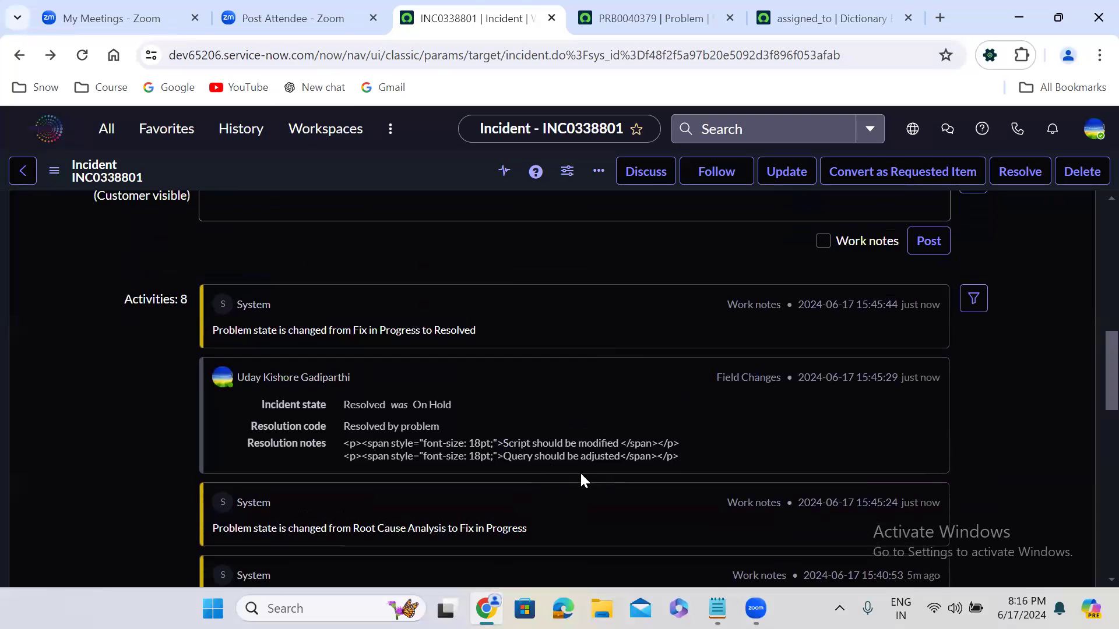
scroll(584, 422, "up", 10)
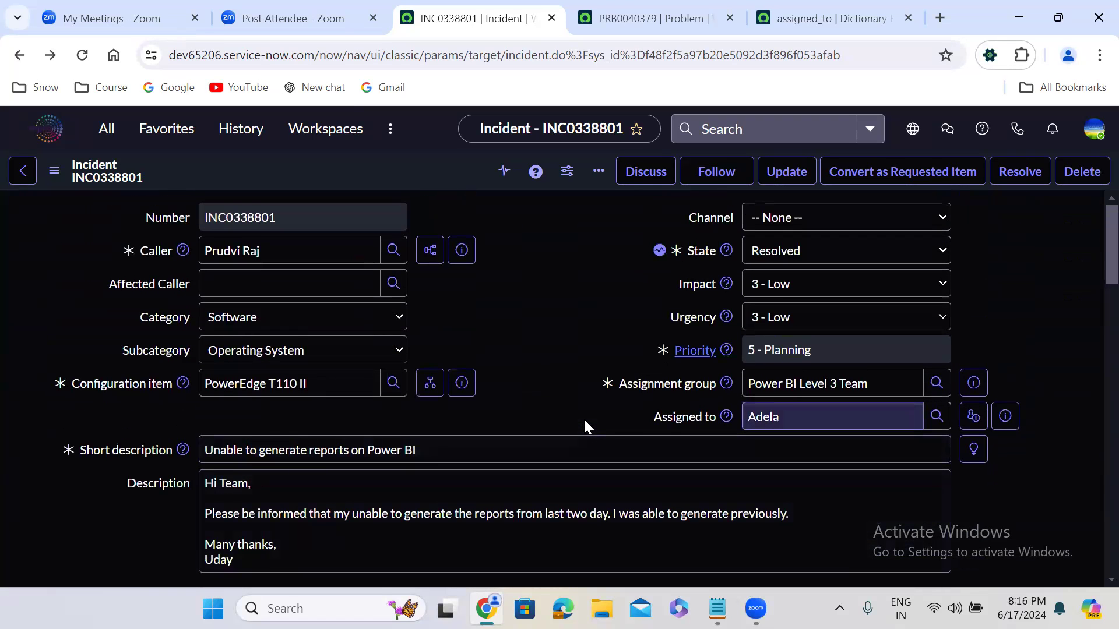
Step: Point out the incident's Assigned to and Caller fields
double_click(771, 416)
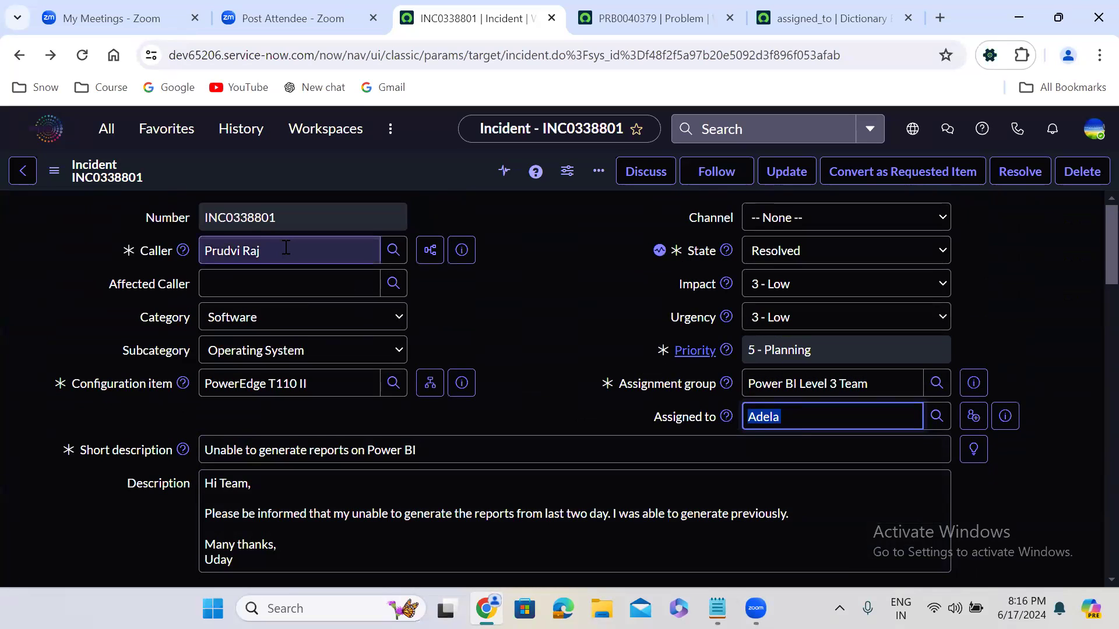
left_click(491, 311)
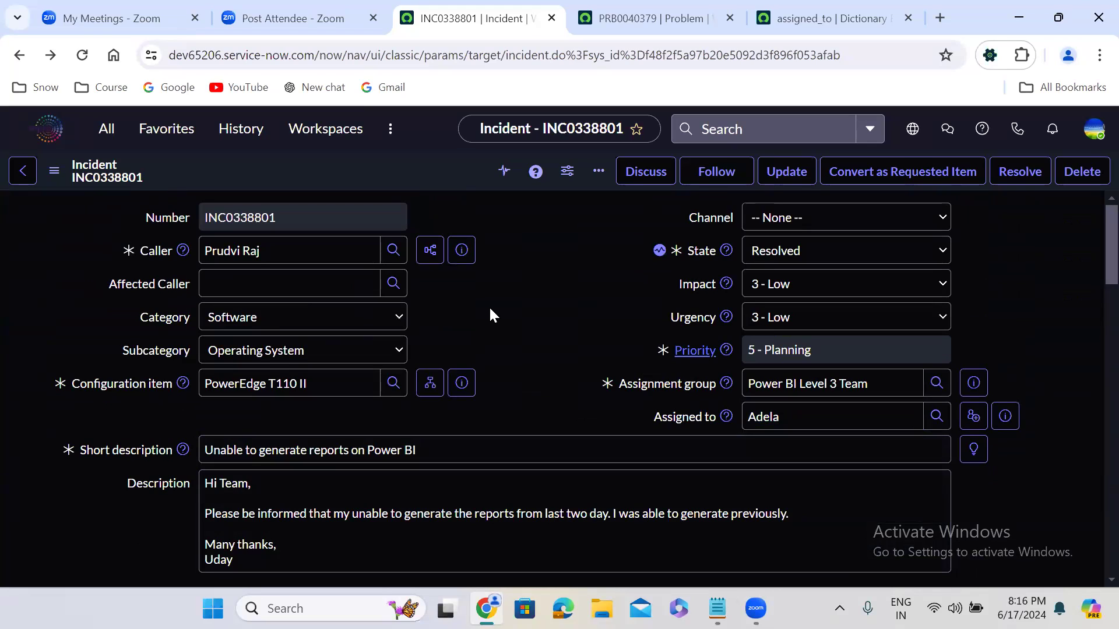
left_click(283, 257)
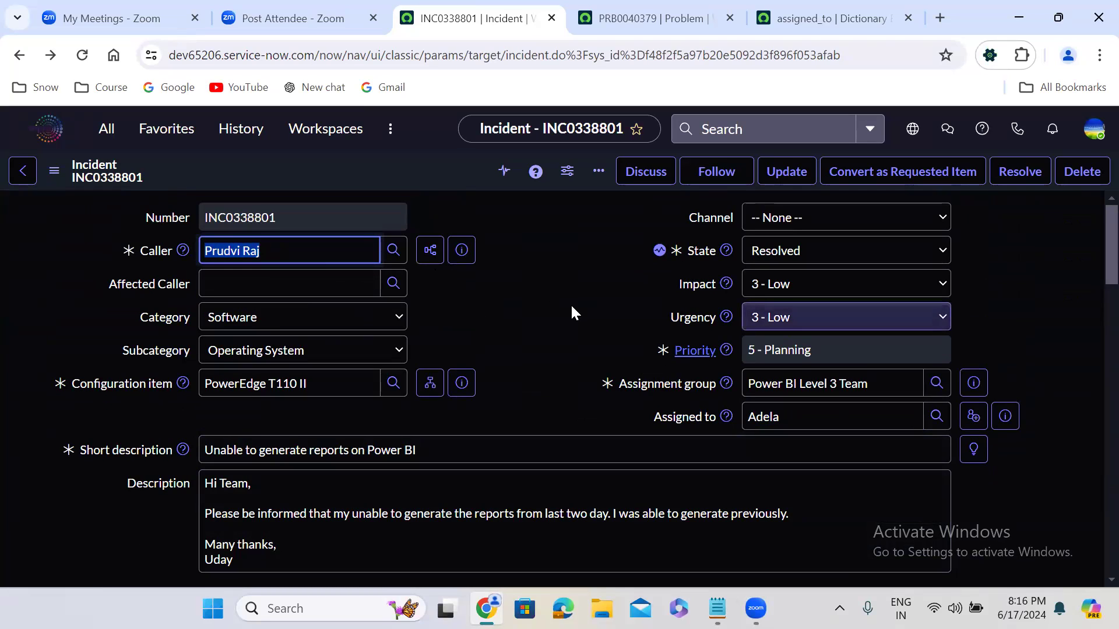
left_click(511, 304)
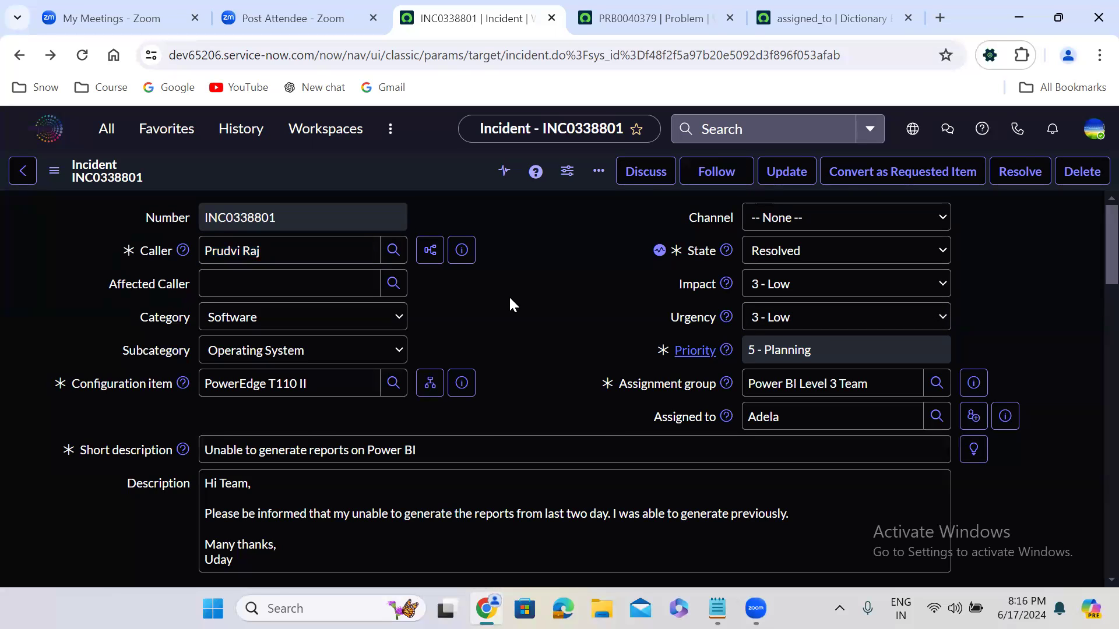
Step: Set the incident's state to Closed and save the record
left_click(807, 256)
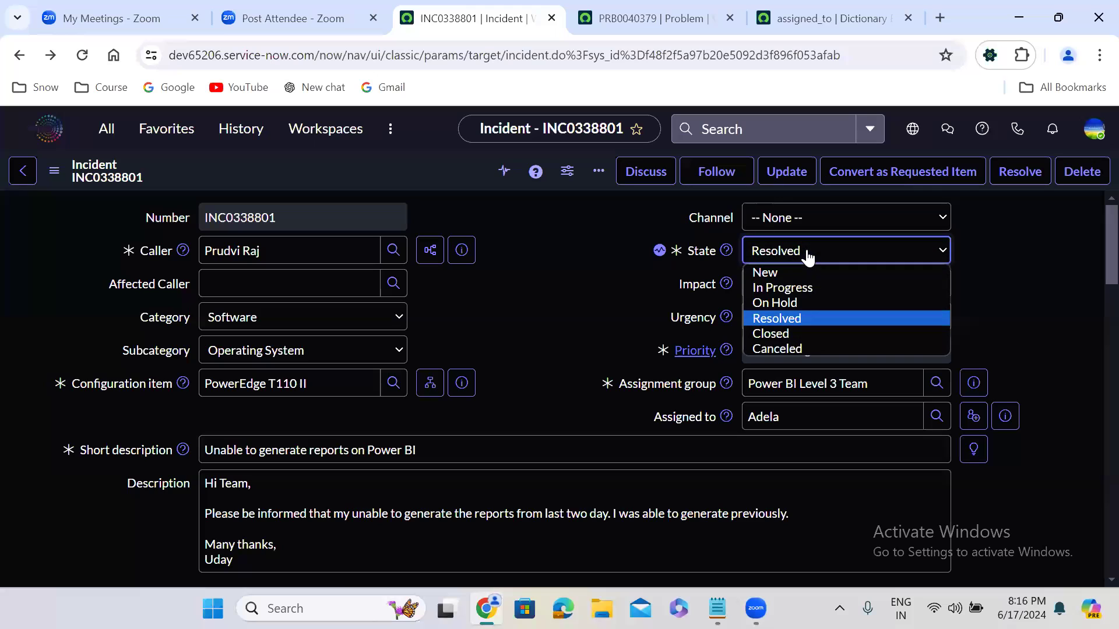
left_click(791, 333)
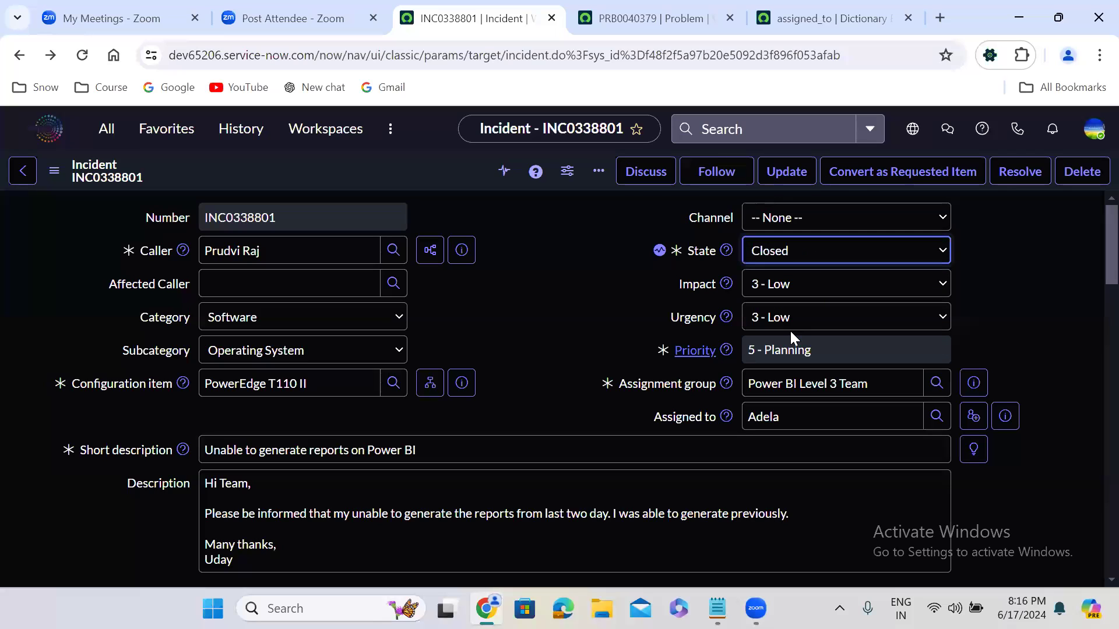
right_click(439, 166)
left_click(479, 182)
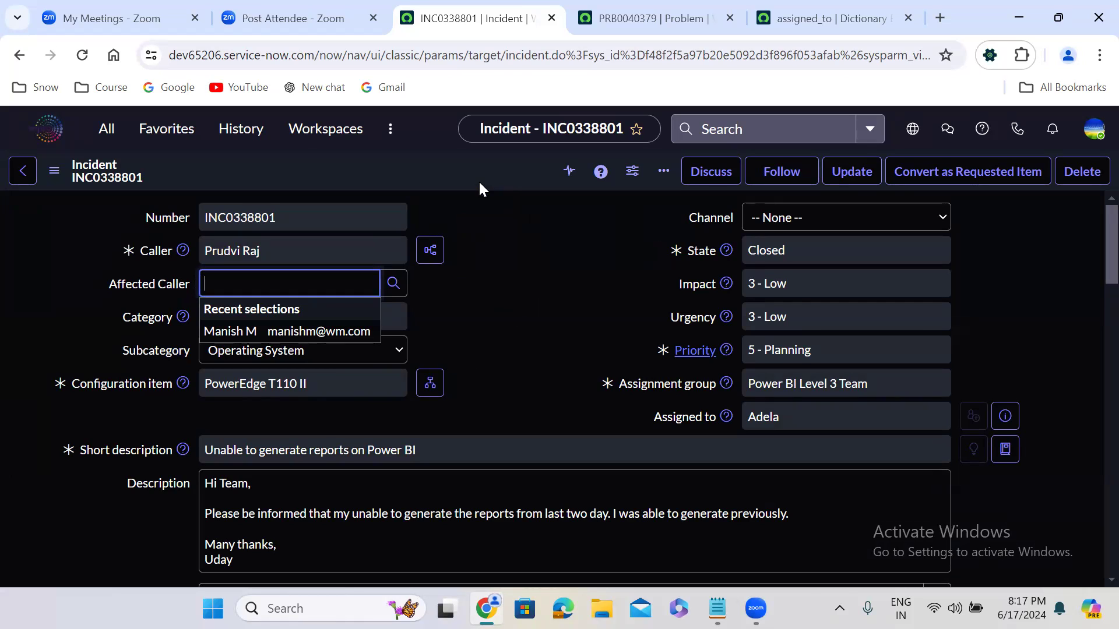
left_click(518, 352)
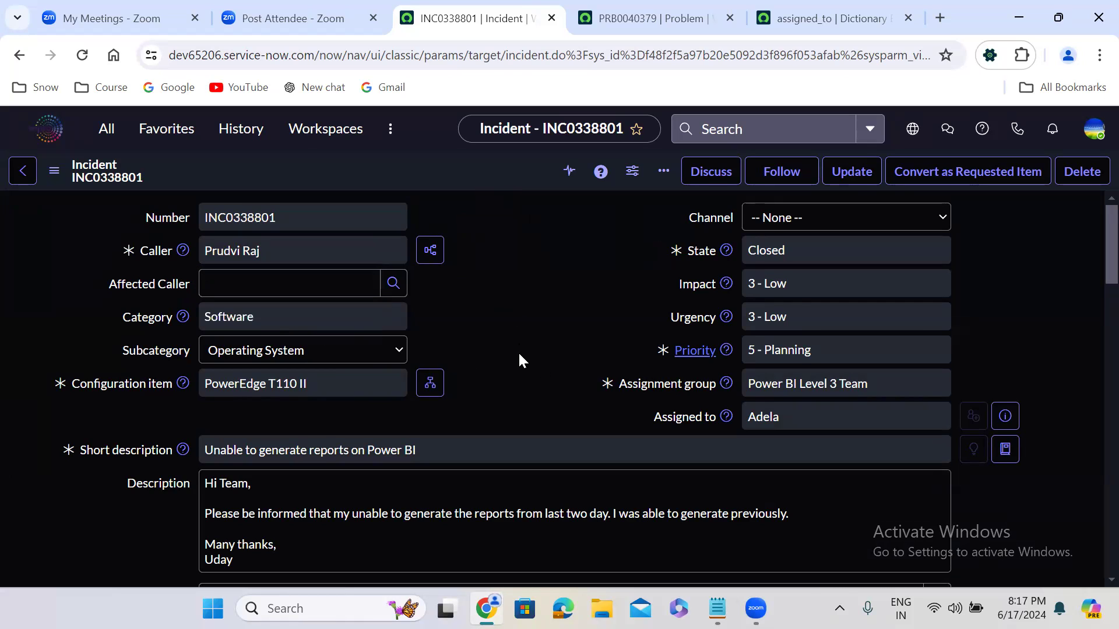
Step: Examine the assignment group and assignee on the closed incident and on the problem record
triple_click(790, 393)
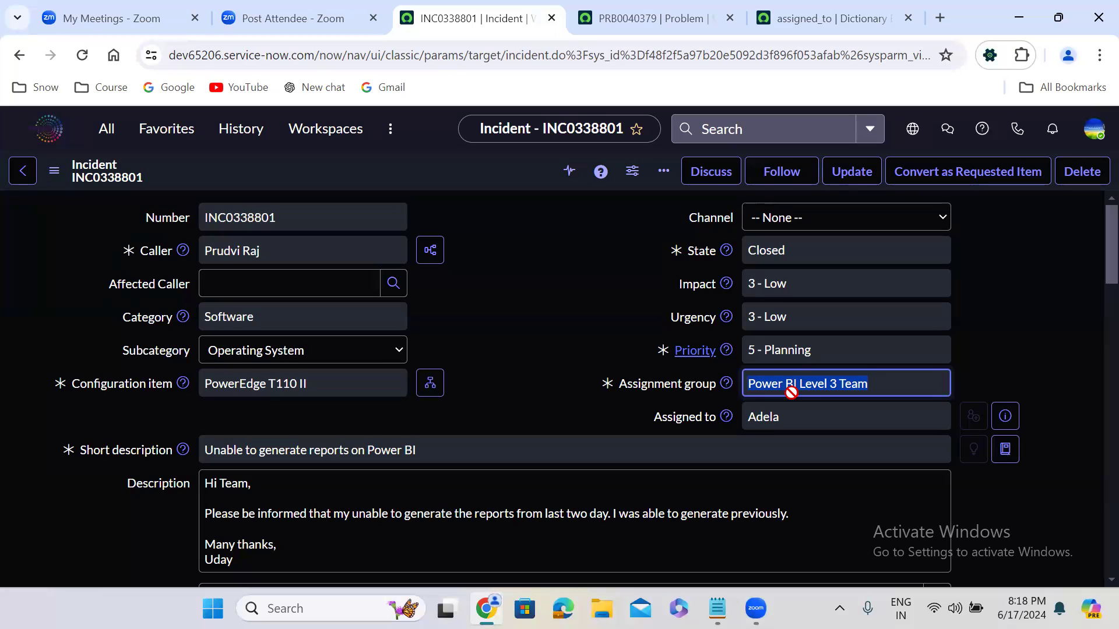
left_click(614, 411)
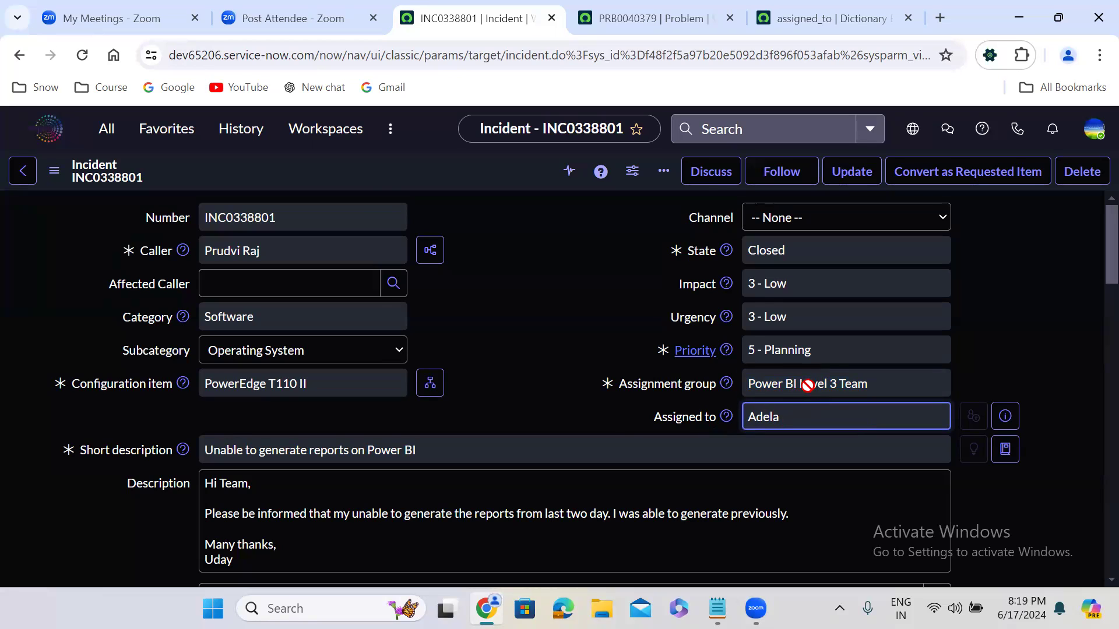
left_click(510, 292)
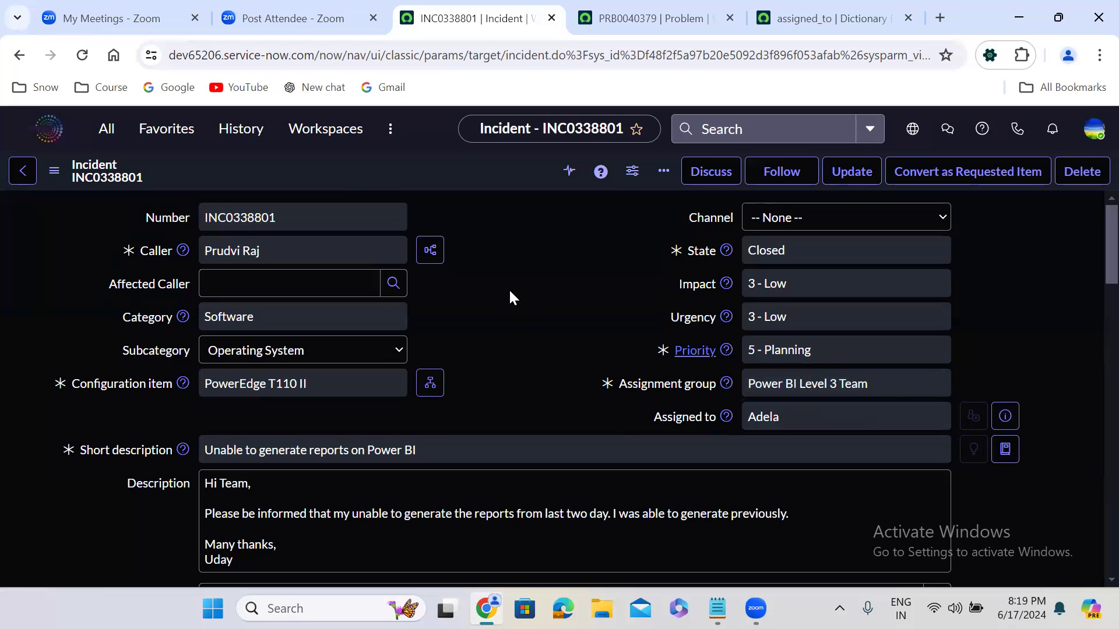
left_click(641, 17)
triple_click(782, 475)
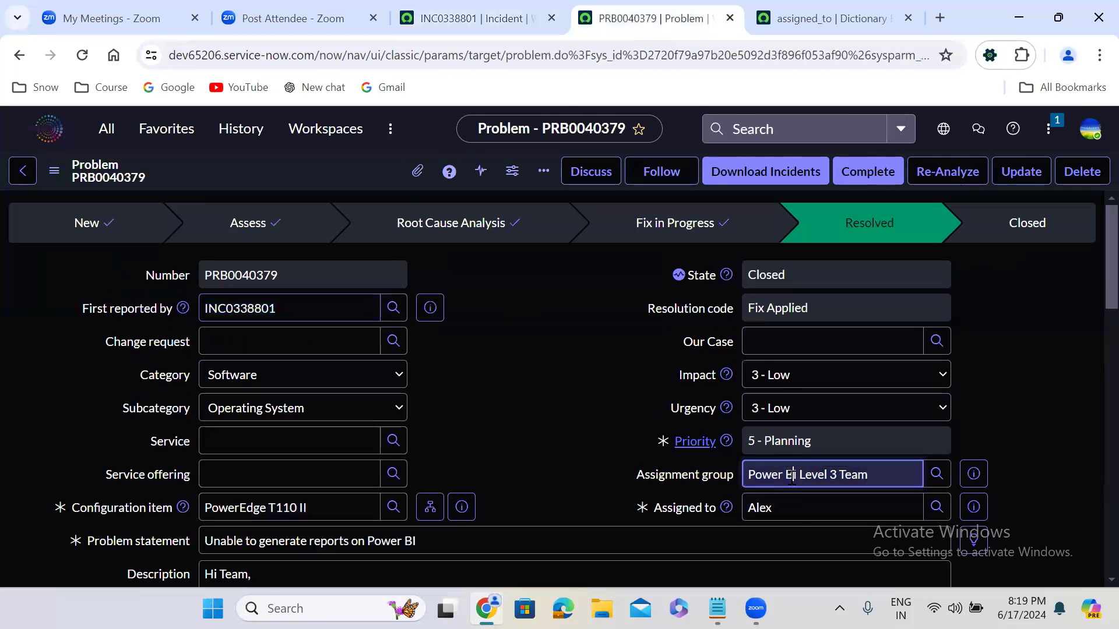
triple_click(784, 507)
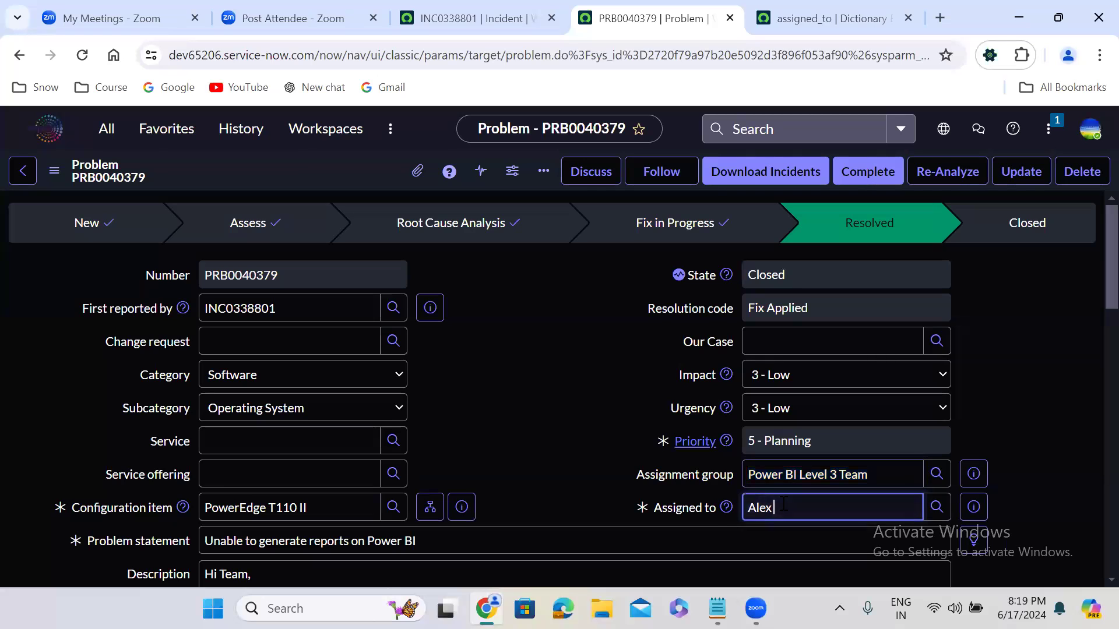
triple_click(831, 475)
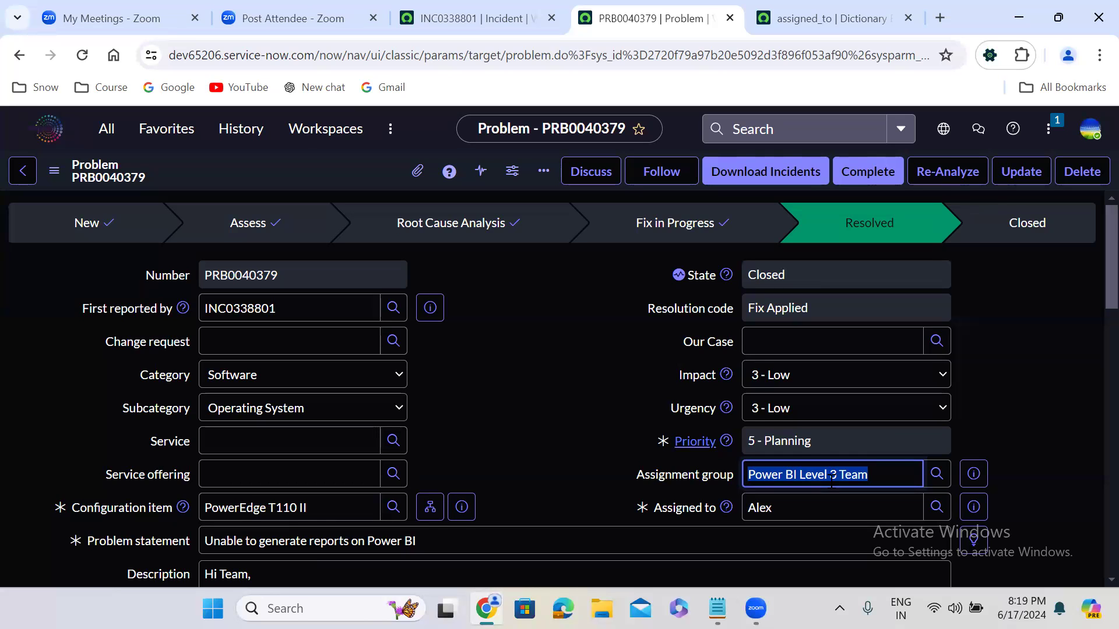
Step: Point out the Caller and Assignment group on the closed incident
left_click(476, 366)
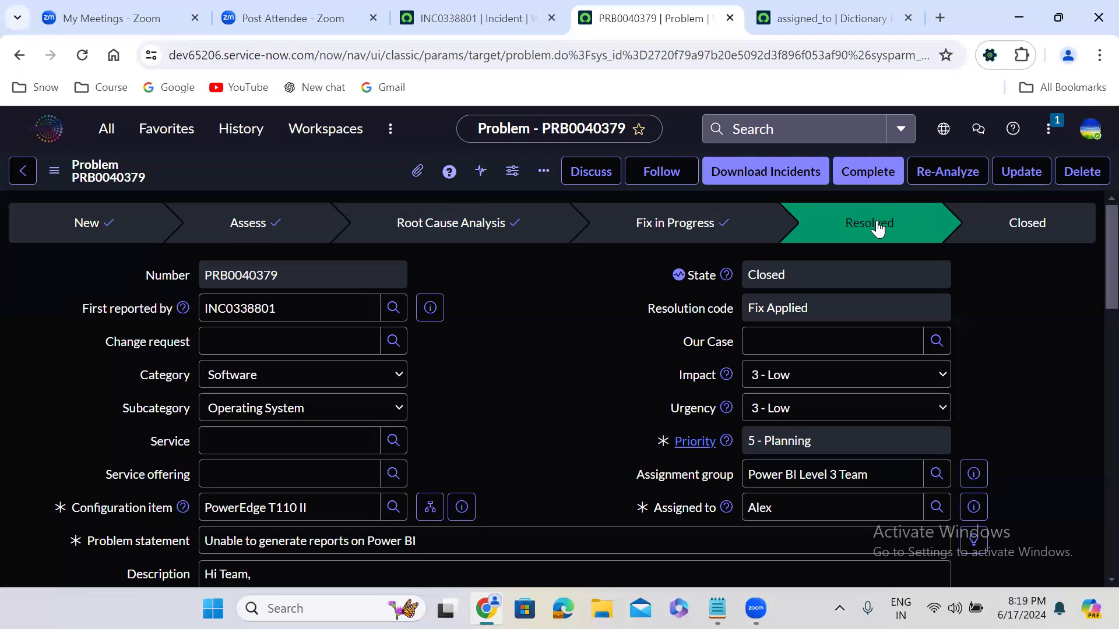
left_click(446, 8)
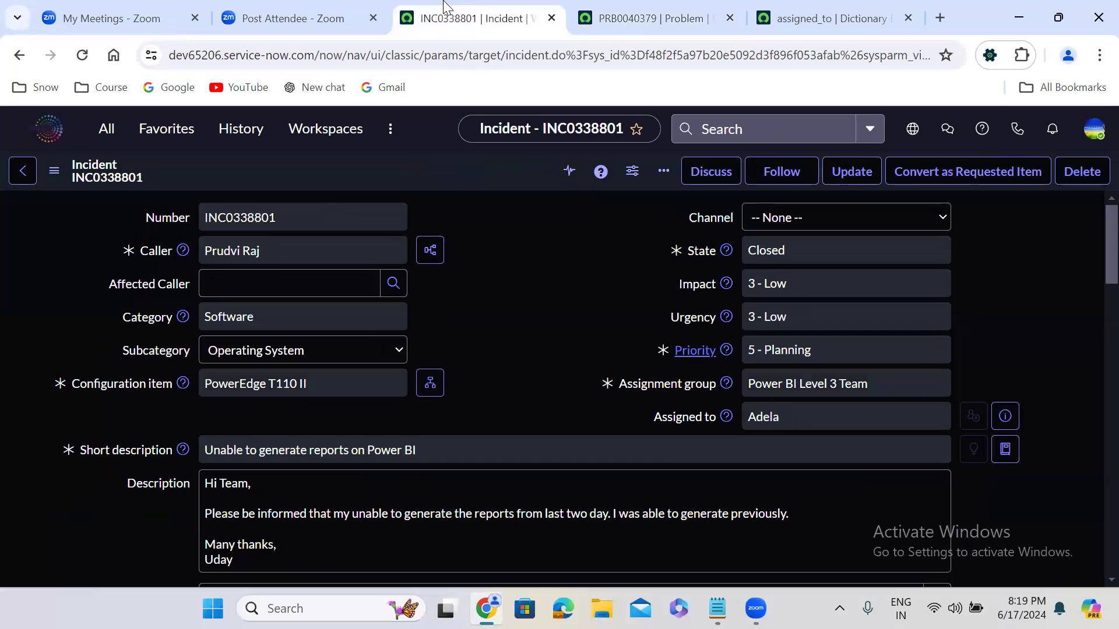
triple_click(229, 254)
left_click(476, 304)
triple_click(262, 248)
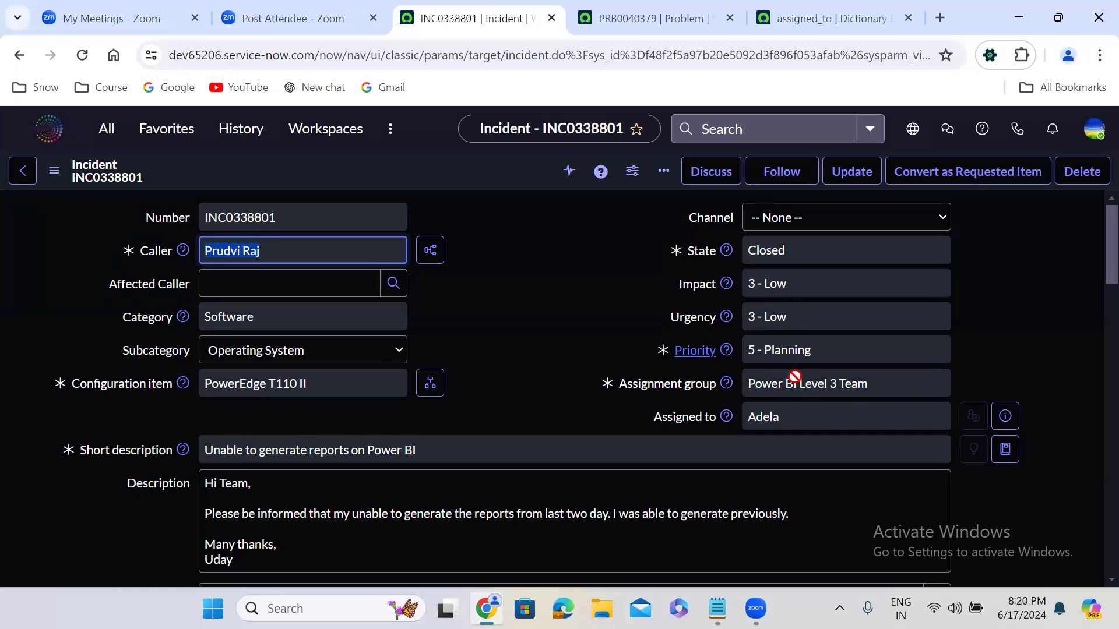
left_click(780, 386)
triple_click(780, 386)
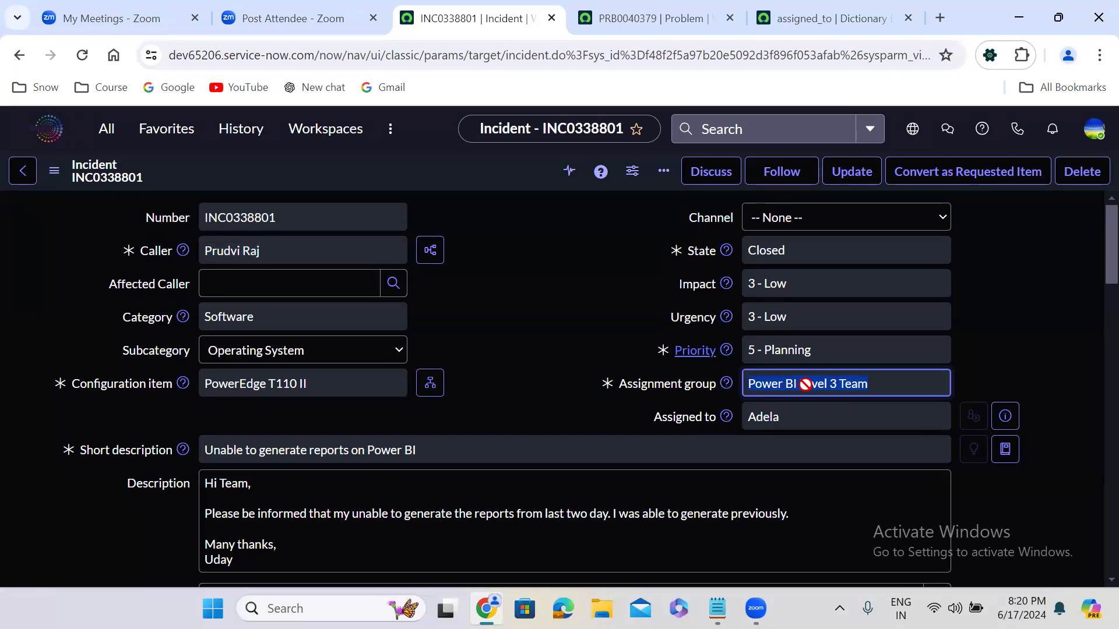
Step: Review the problem record's lifecycle stages from New through Closed
left_click(650, 18)
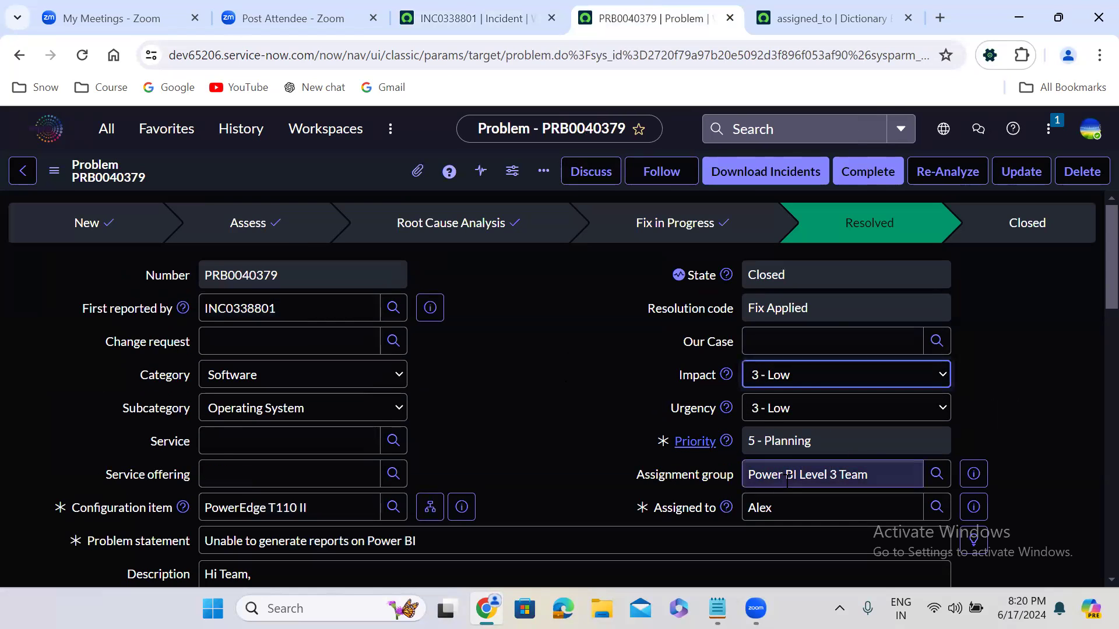
left_click(538, 342)
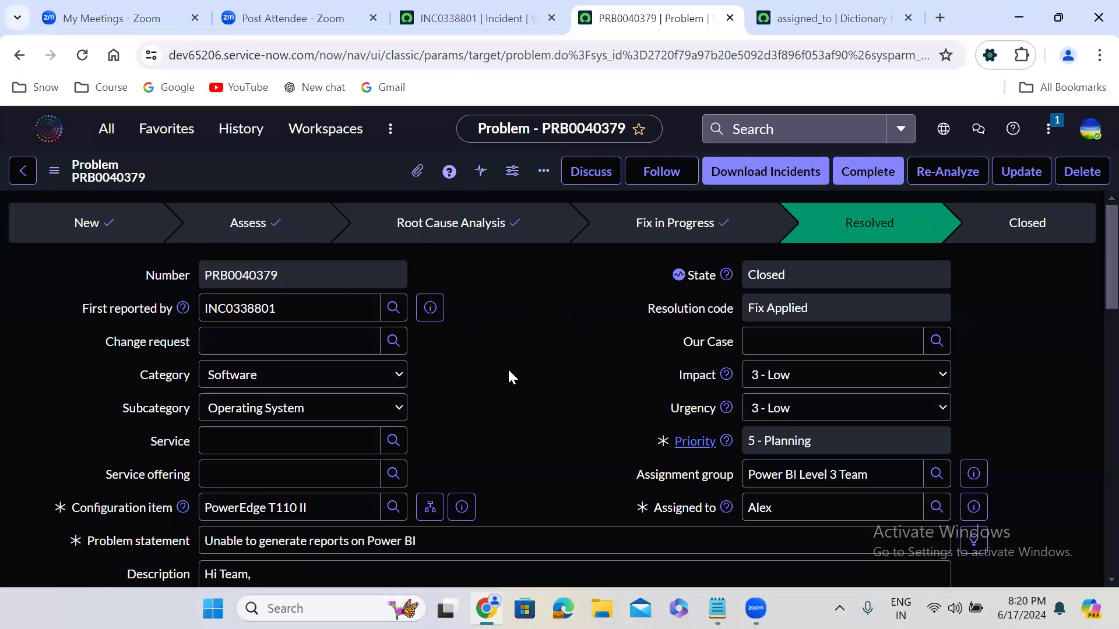
left_click_drag(33, 221, 1085, 232)
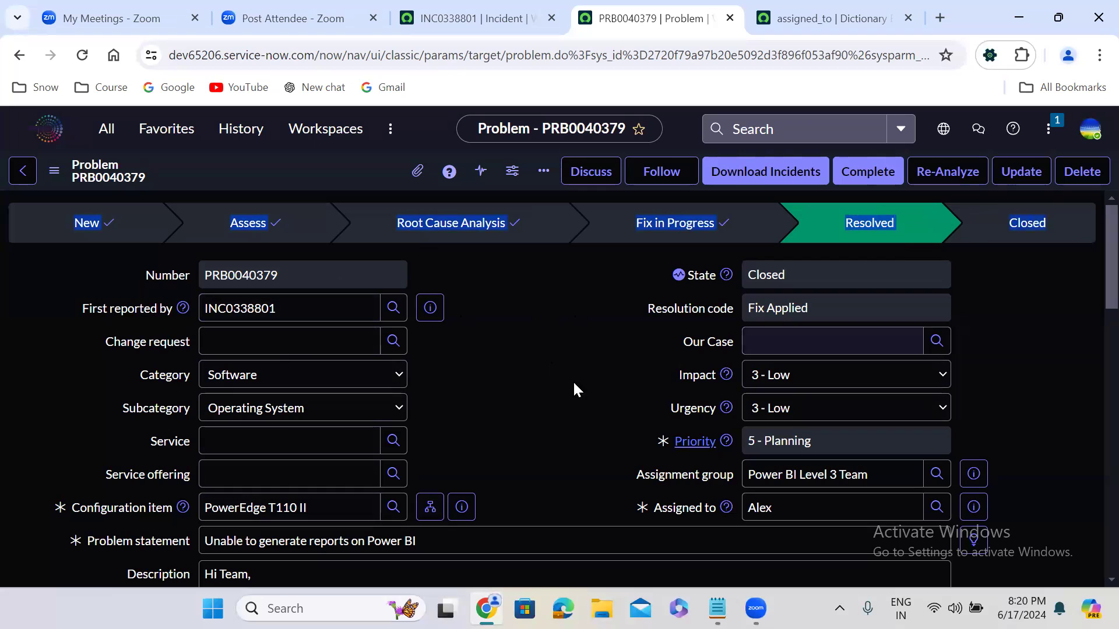
left_click(503, 370)
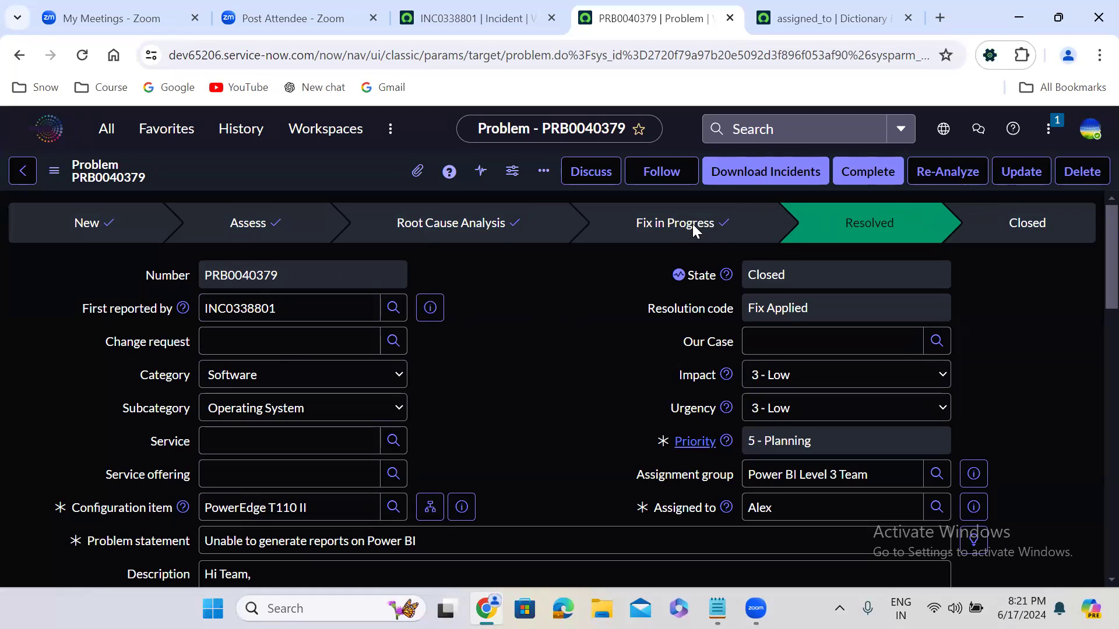
Step: Compare the incident with the problem record, pointing out the incident's State and Assigned to fields
left_click(454, 19)
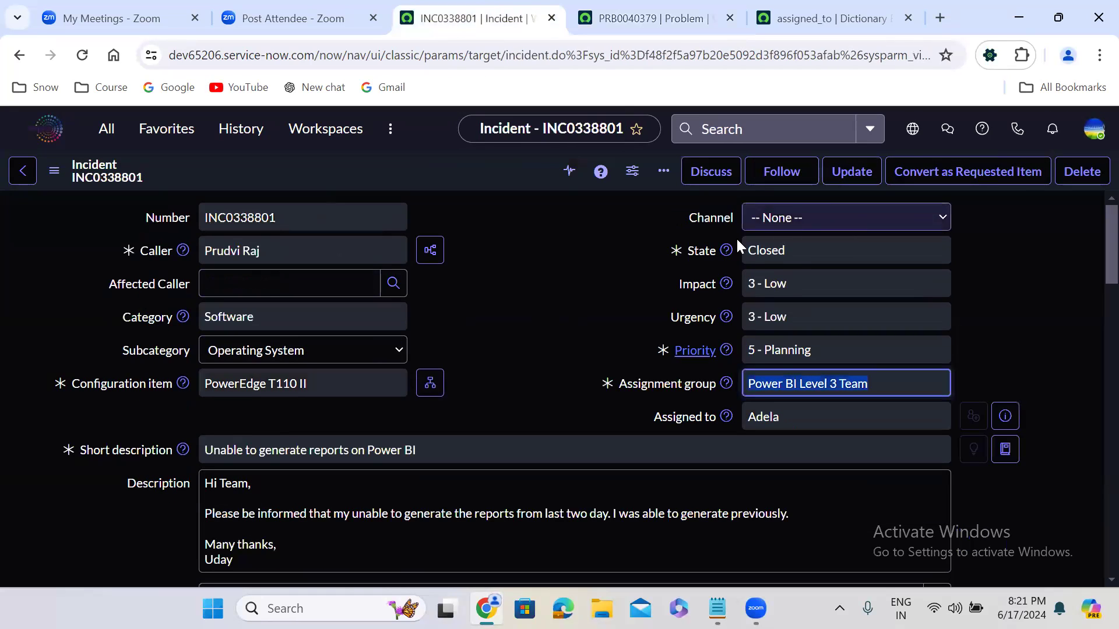
left_click(757, 268)
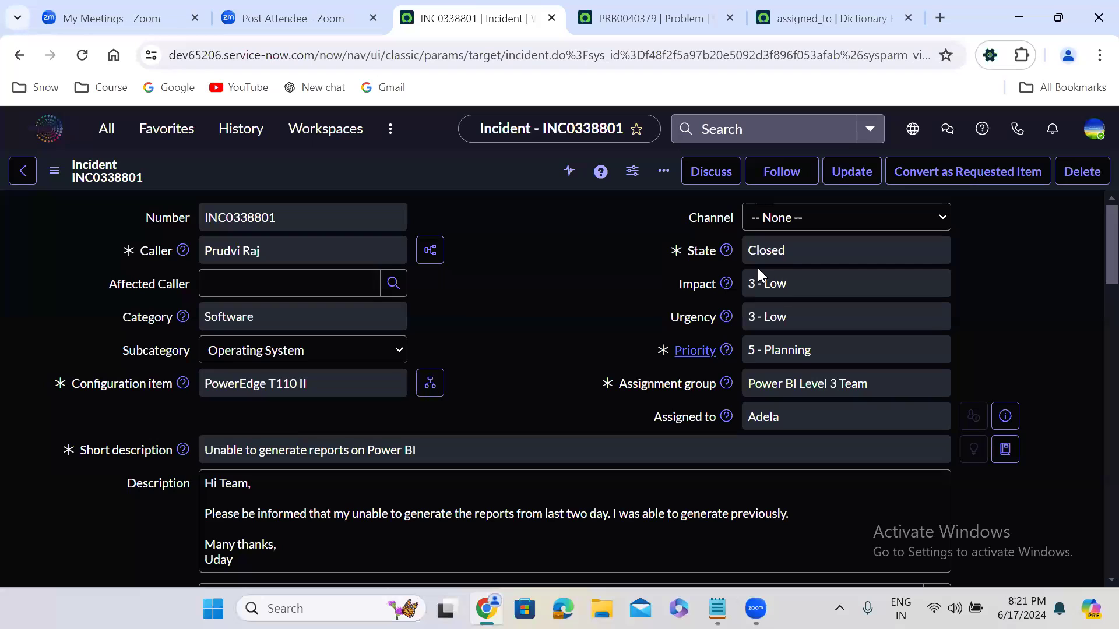
left_click(756, 257)
left_click(646, 15)
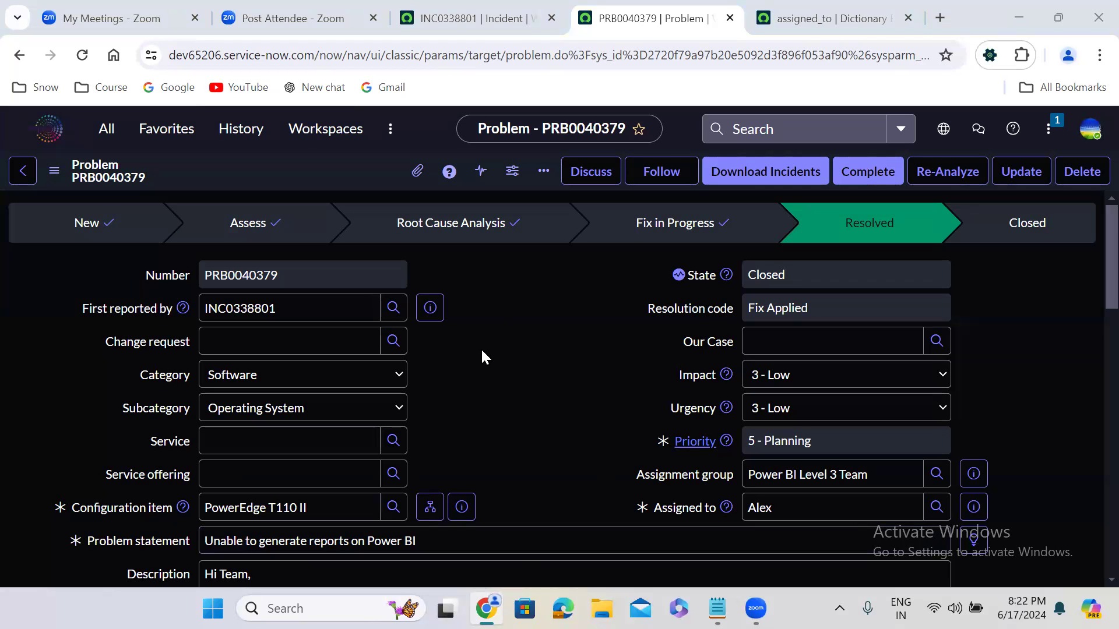
left_click(463, 8)
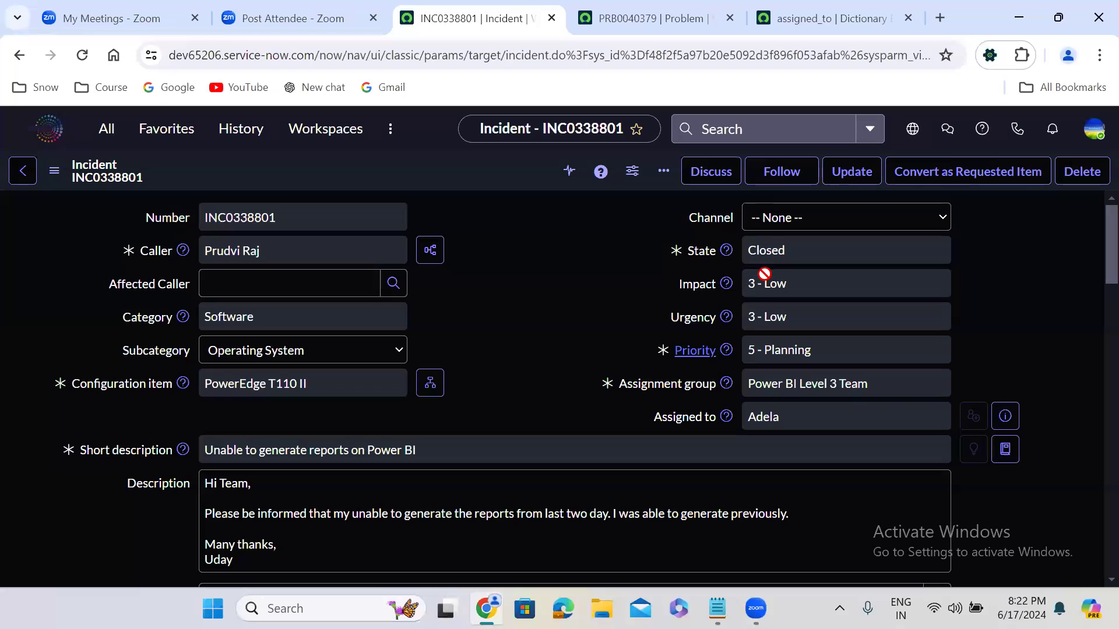
left_click(780, 252)
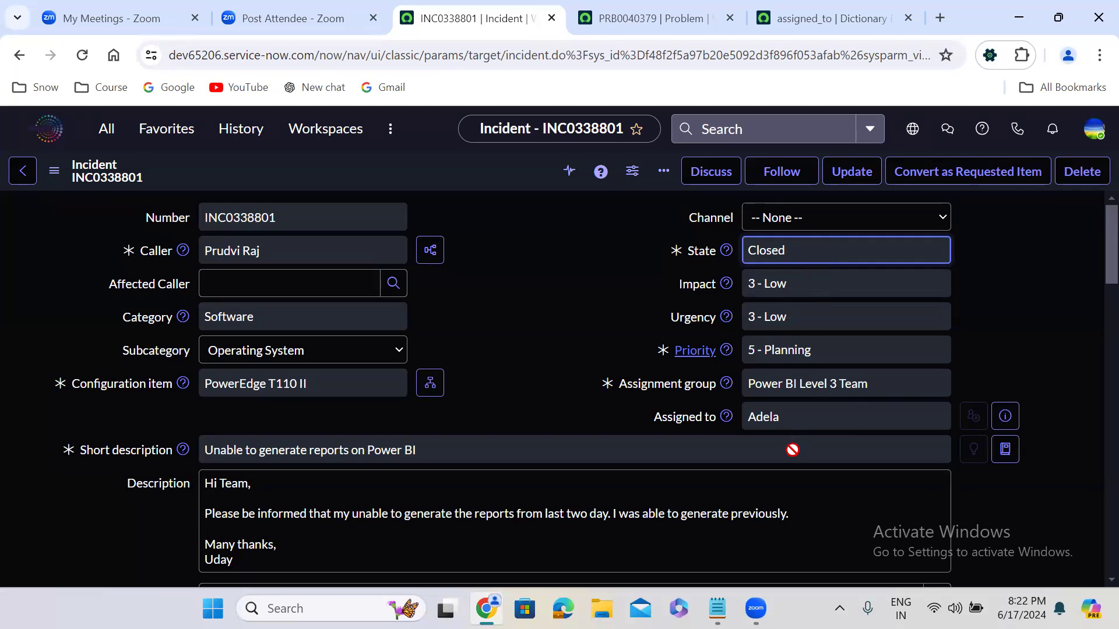
double_click(770, 418)
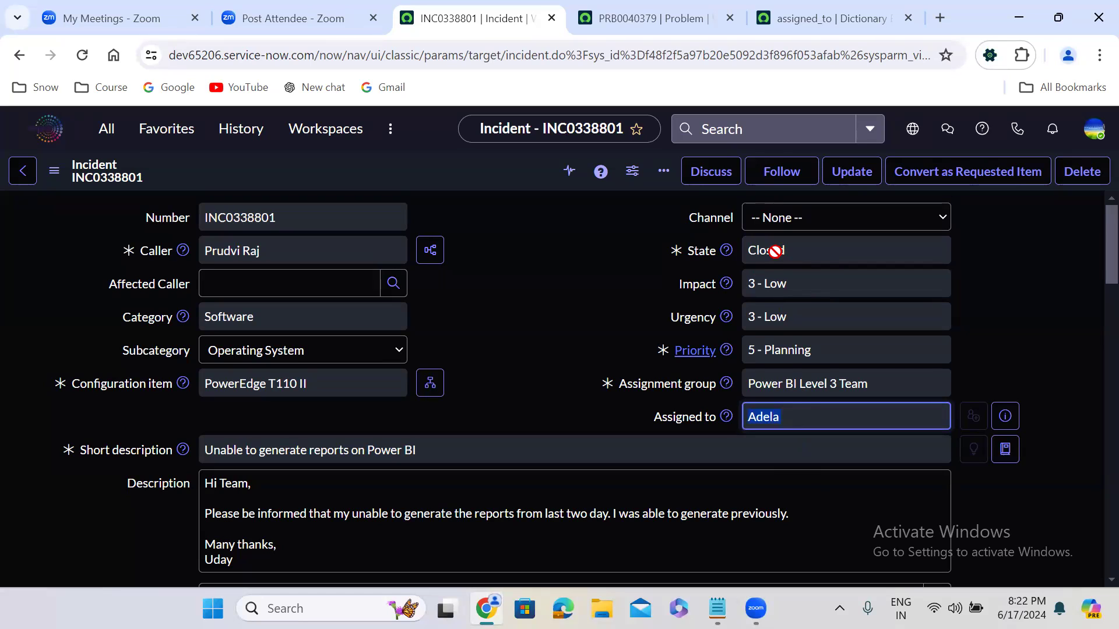
Step: Copy the closed incident into a new record, fill in the caller's name, and save it
right_click(462, 167)
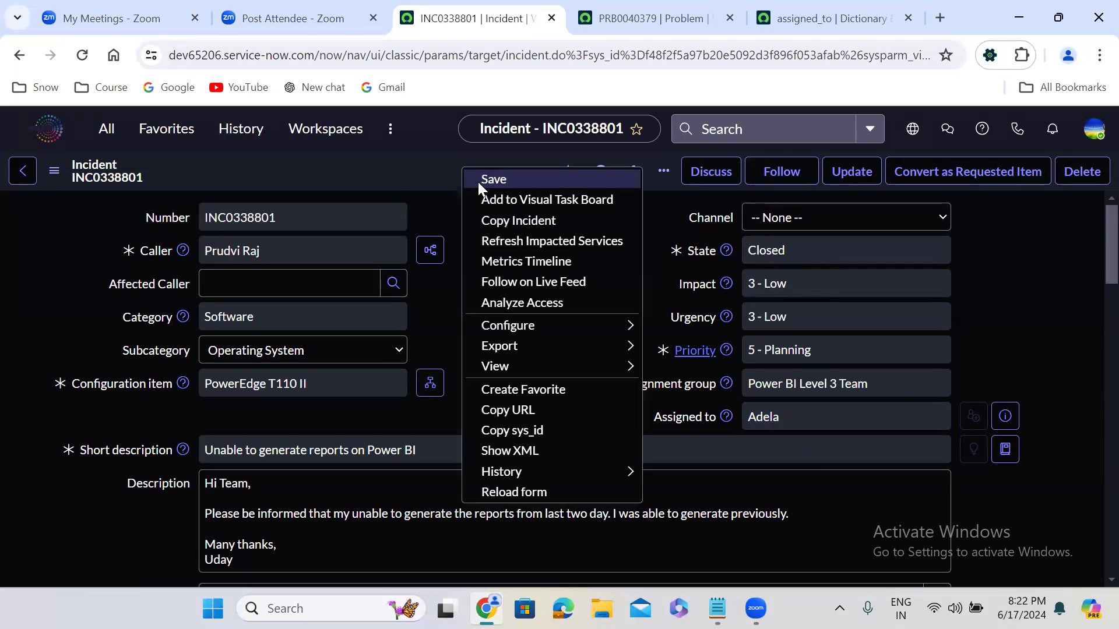
left_click(523, 221)
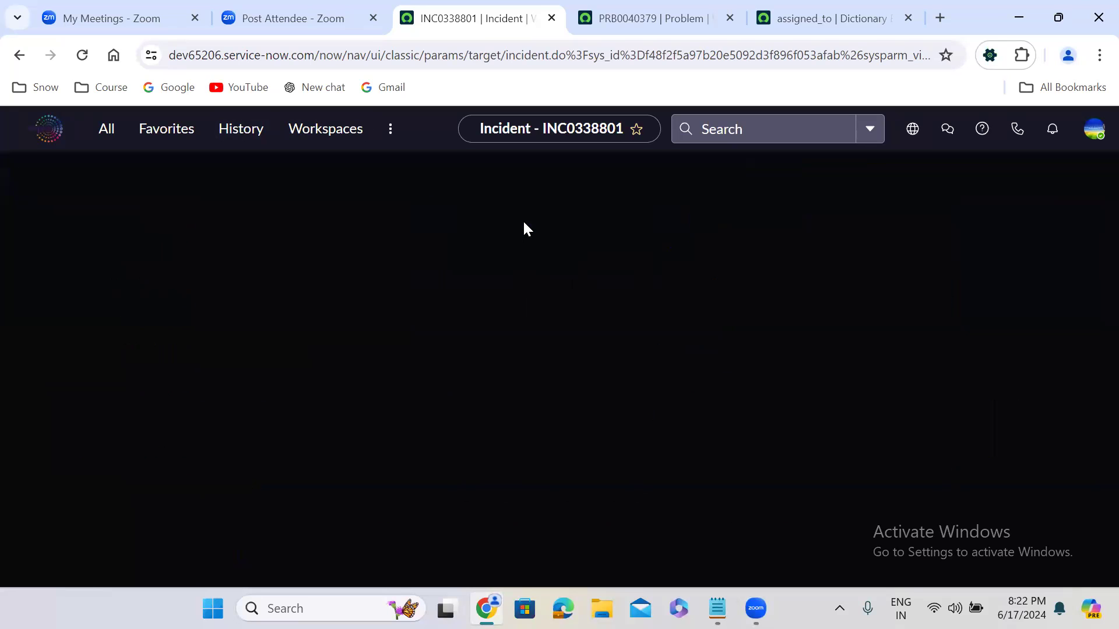
left_click(298, 245)
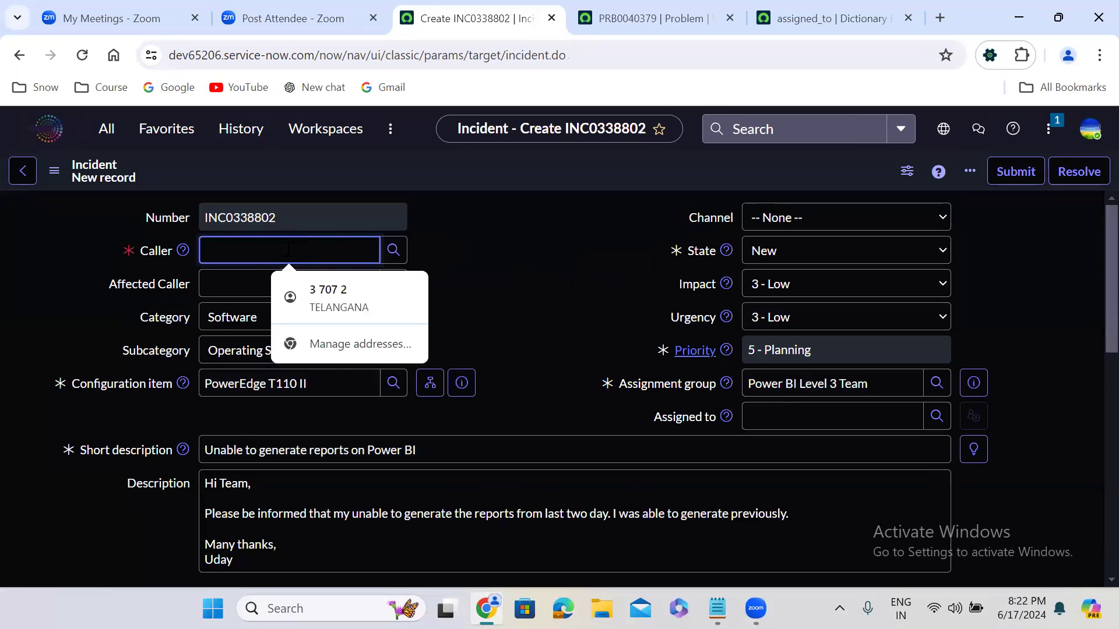
left_click(242, 320)
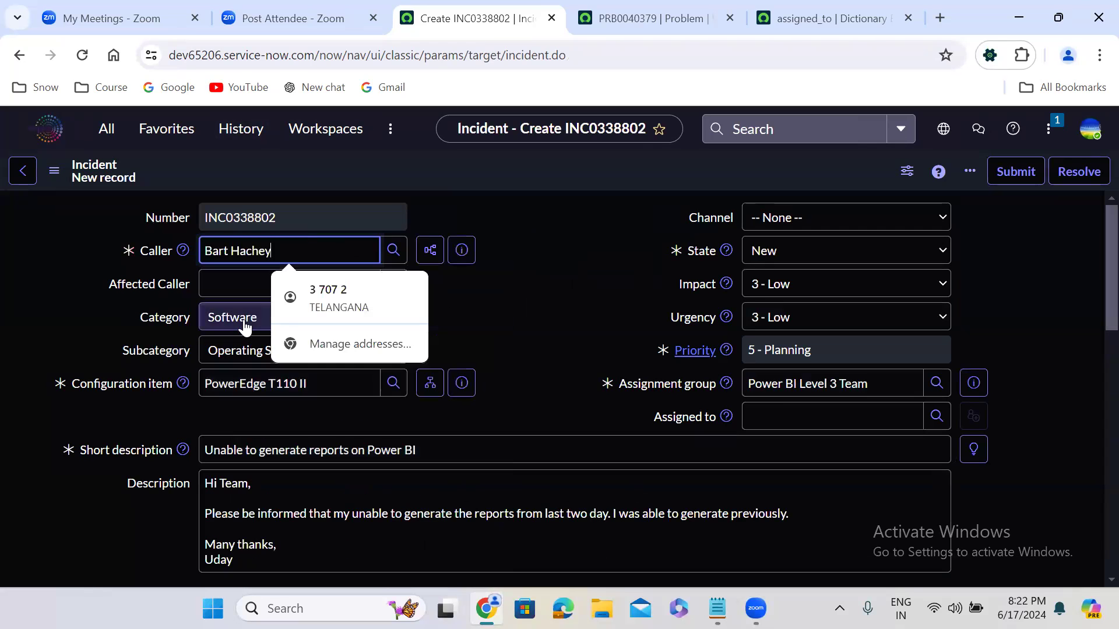
right_click(516, 166)
left_click(551, 176)
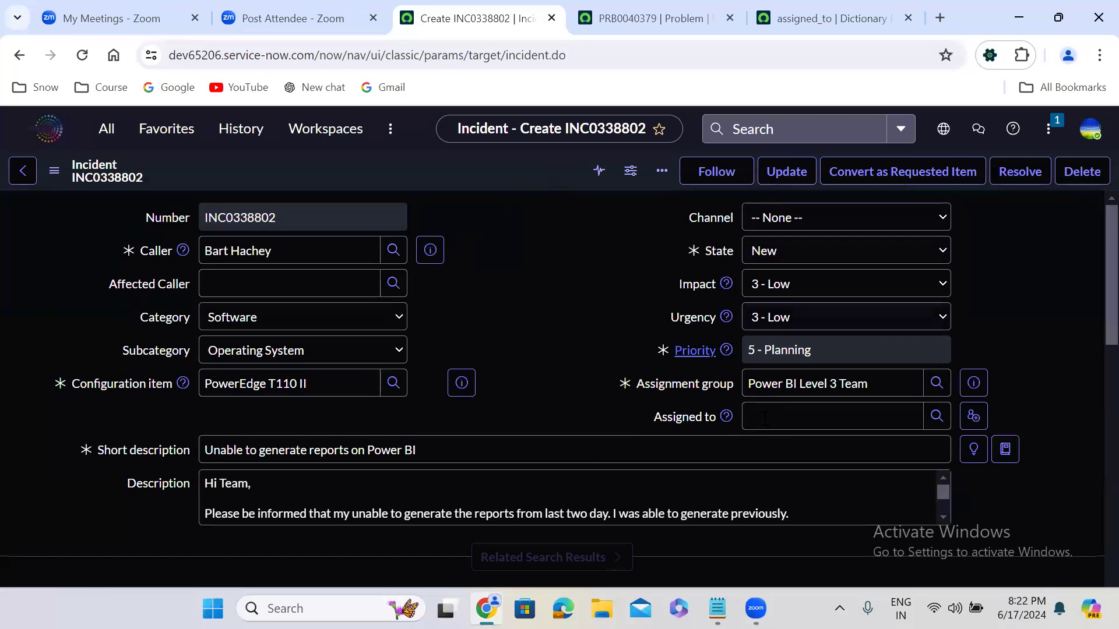
Step: Assign the copied incident to the same assignee as the original incident and save it
left_click(765, 419)
type("adel")
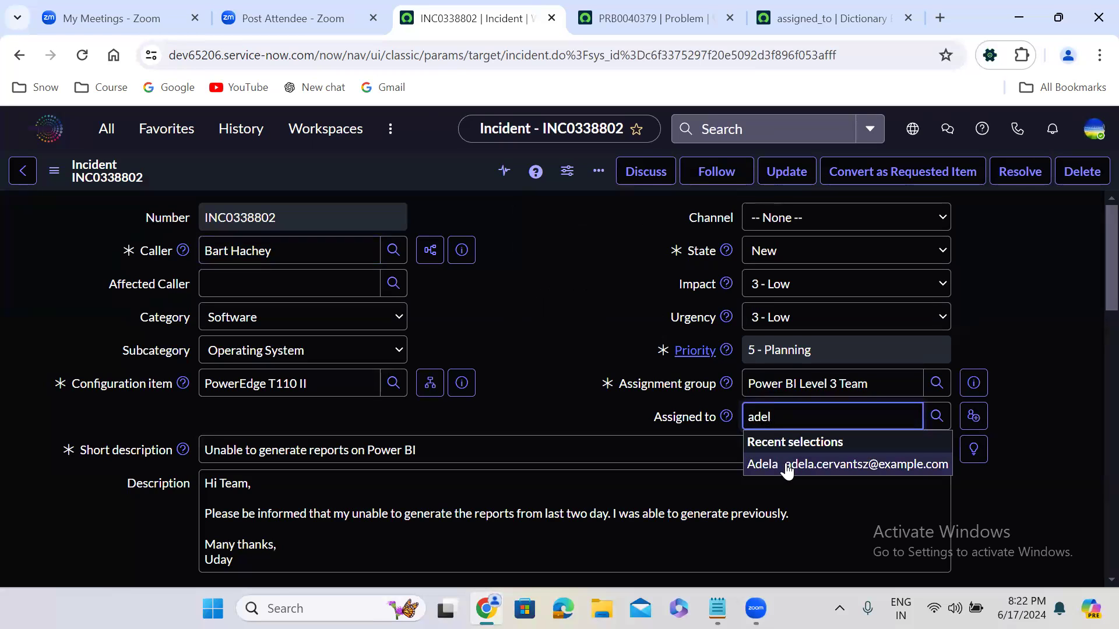
left_click(786, 467)
right_click(404, 162)
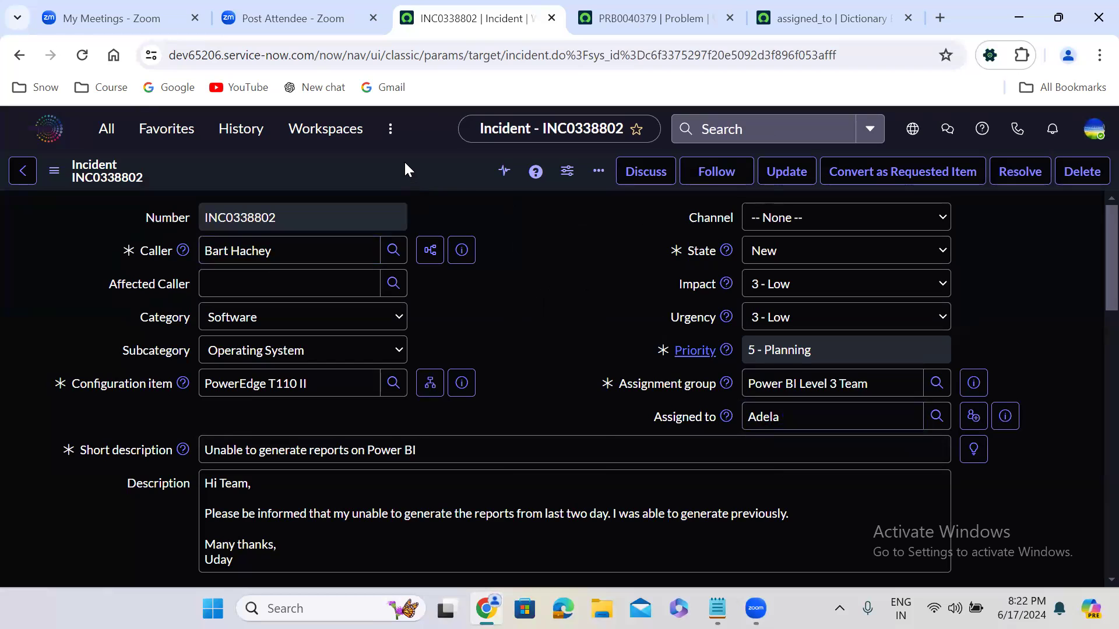
left_click(423, 174)
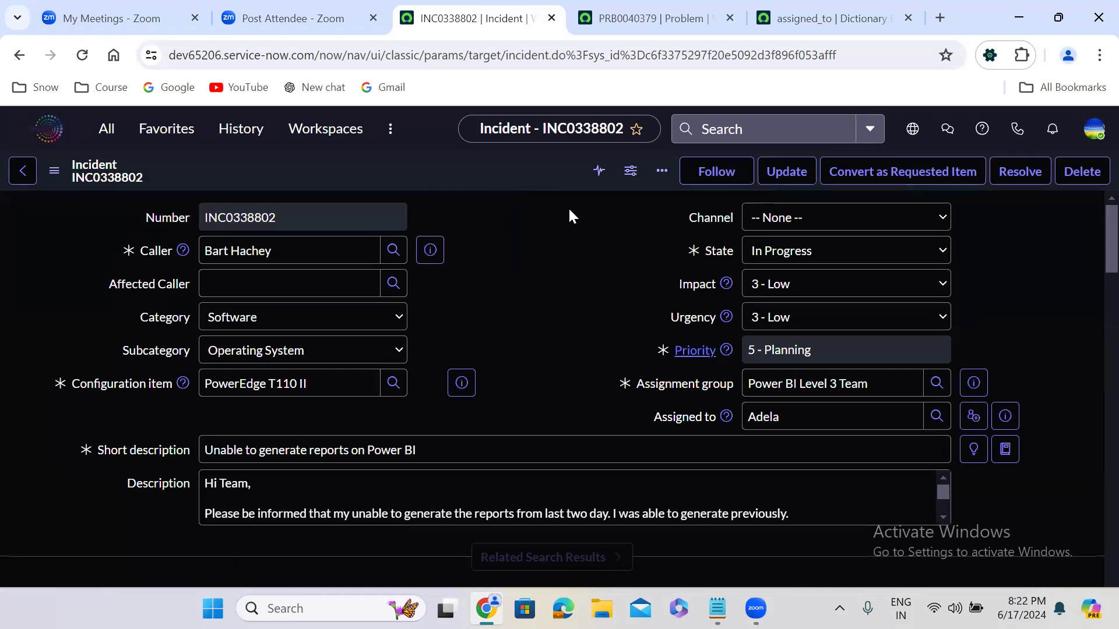
Step: Set the copied incident's state to Resolved and its resolution code to Solution provided
left_click(806, 265)
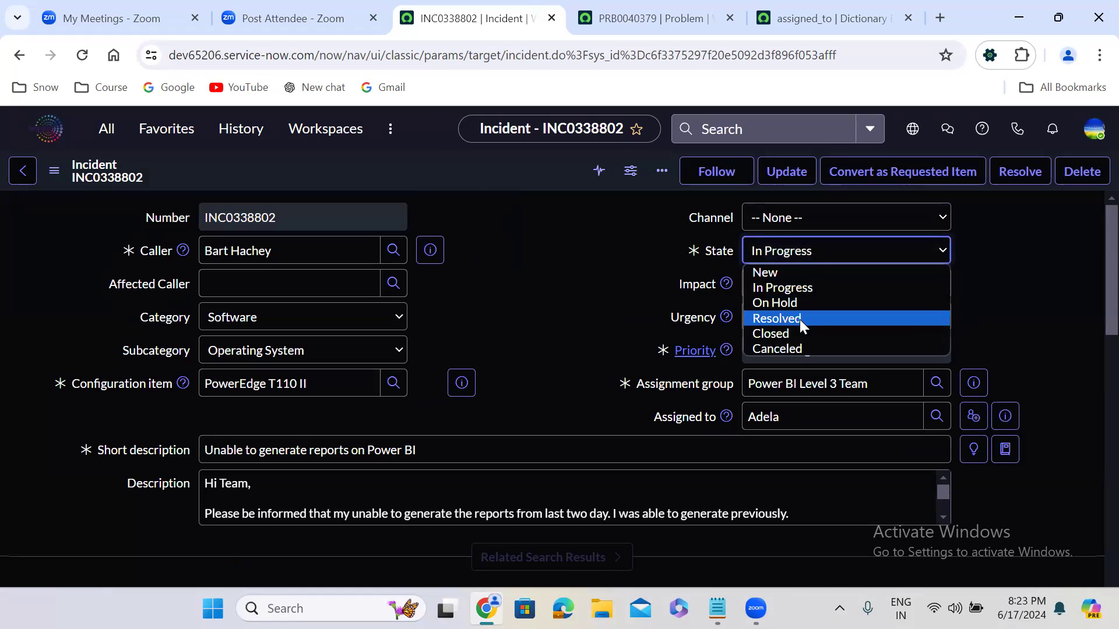
left_click(799, 319)
scroll(494, 392, "down", 5)
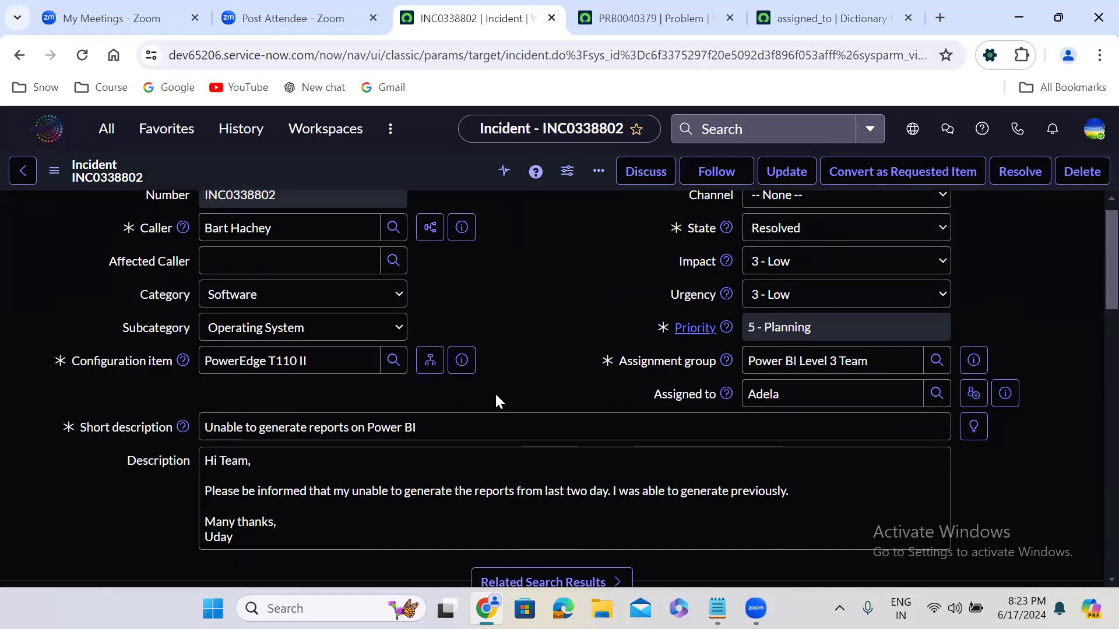
scroll(495, 393, "down", 8)
scroll(495, 393, "up", 9)
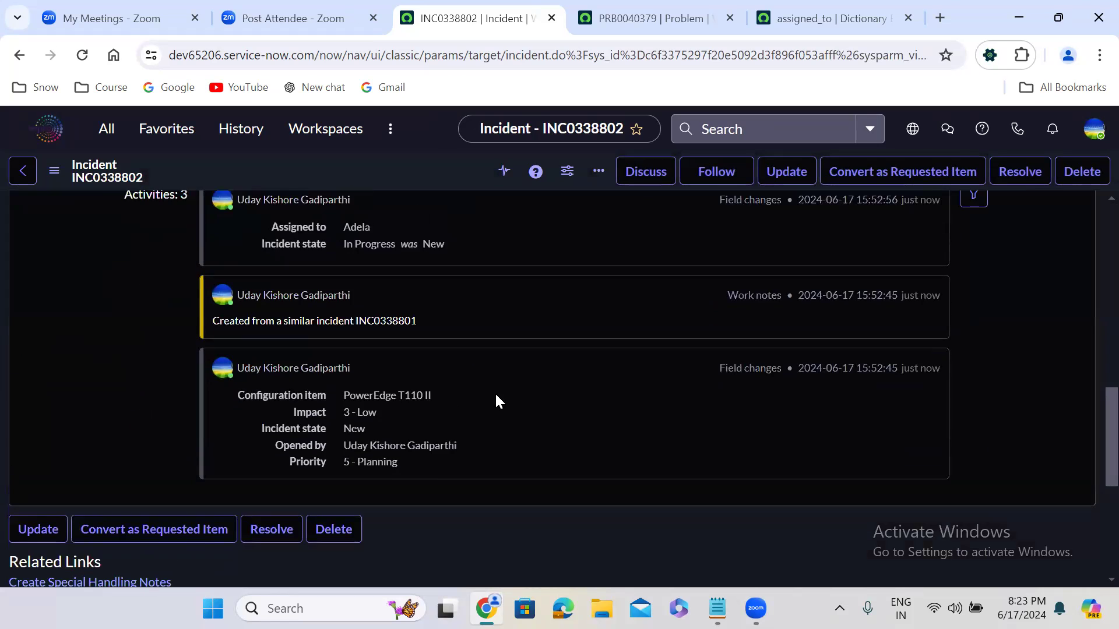
left_click(266, 411)
left_click(273, 483)
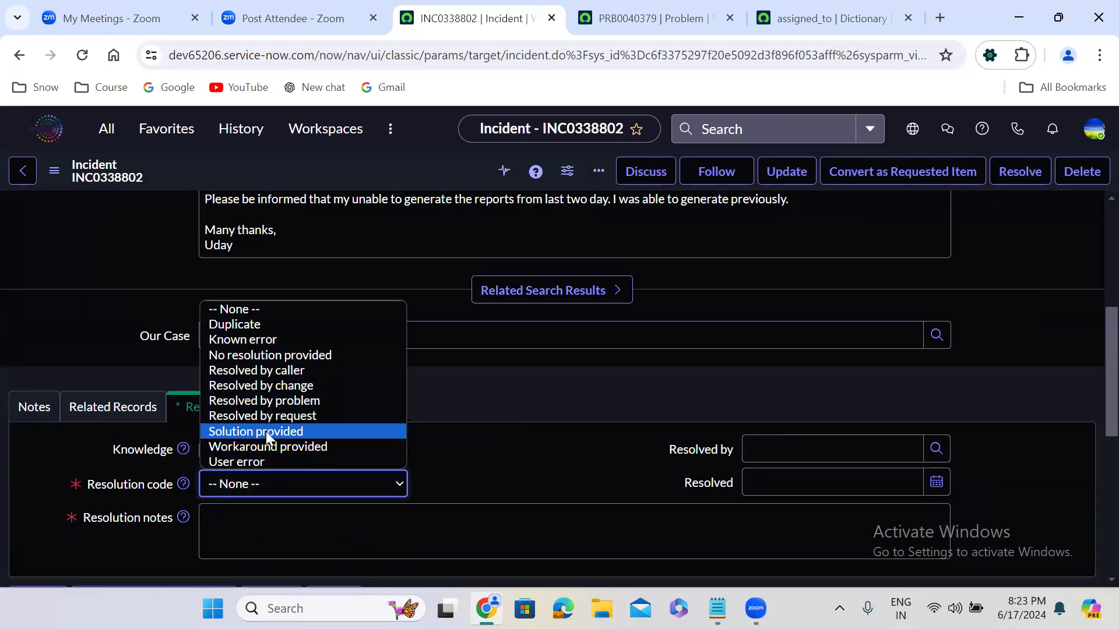
left_click(266, 432)
Step: Enter "test record" as the resolution notes and save the copied incident
left_click(269, 558)
type("te")
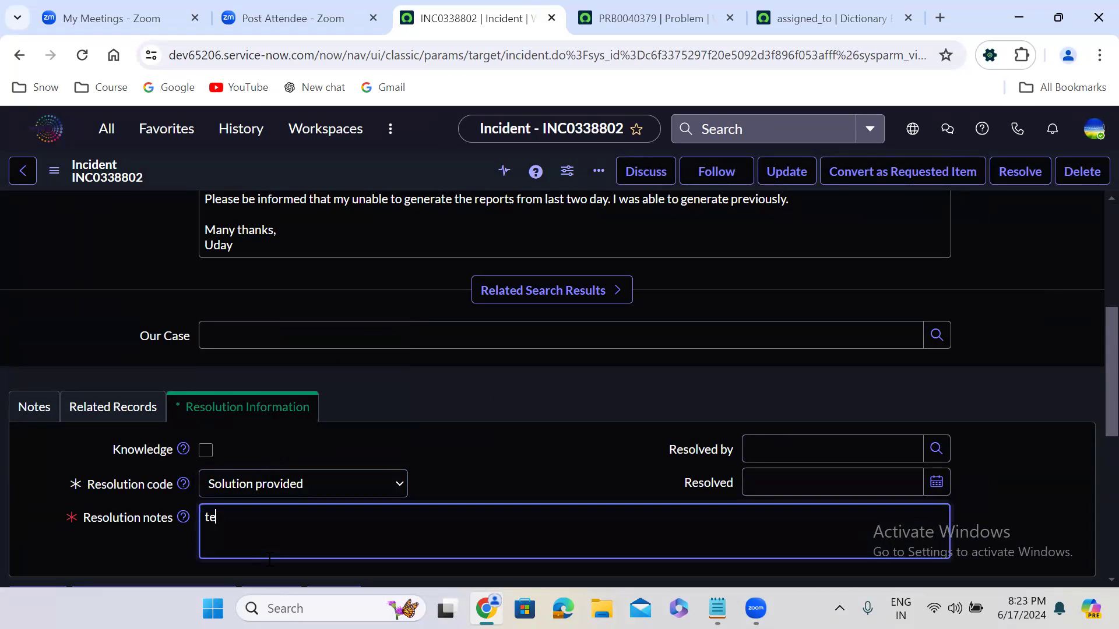
type("st record")
left_click(465, 446)
scroll(466, 444, "up", 2)
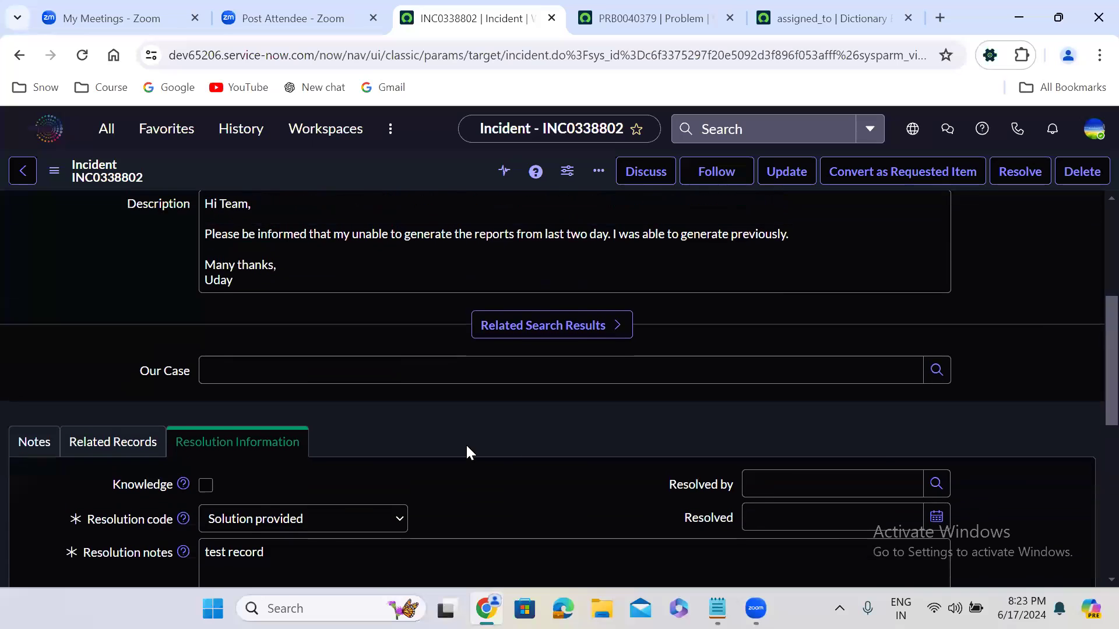
scroll(467, 446, "up", 3)
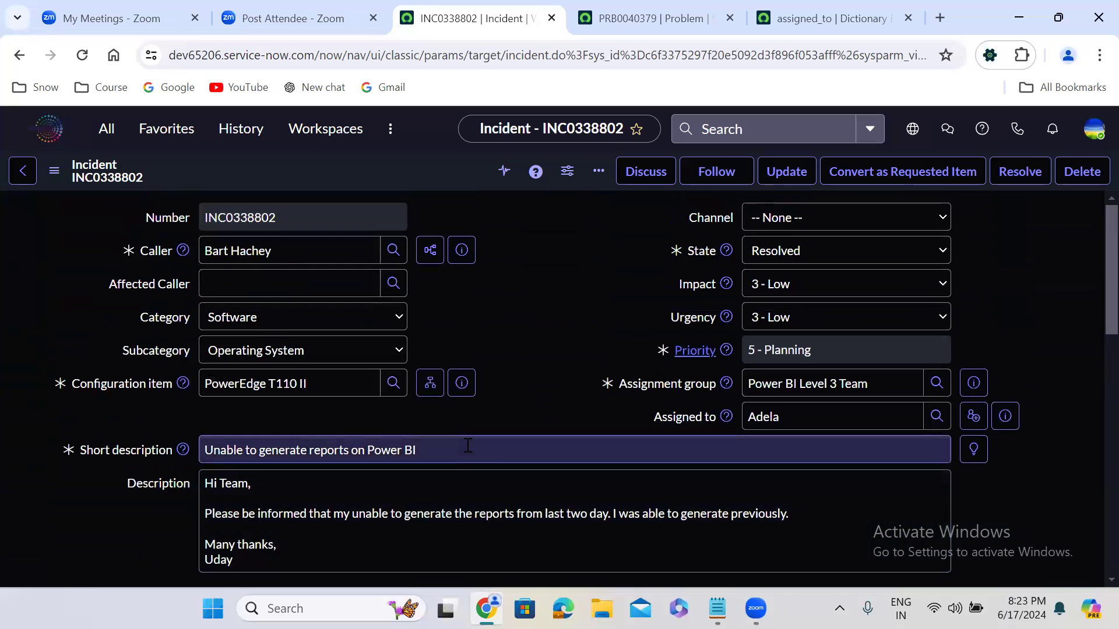
right_click(402, 163)
left_click(428, 172)
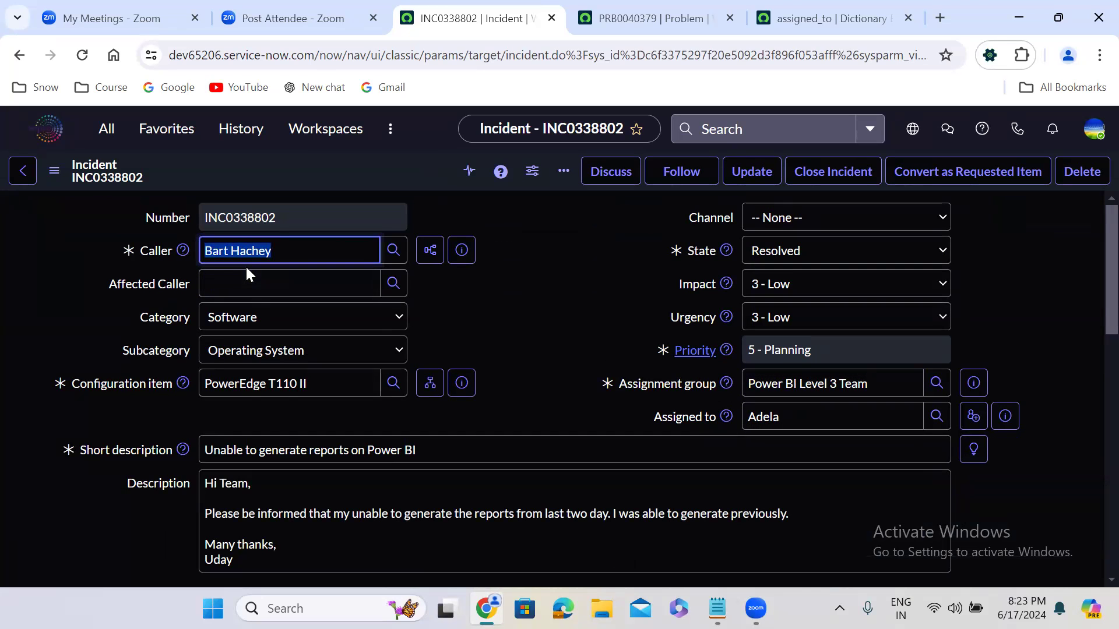
Step: Set the copied incident's state to Closed without saving the record
left_click(496, 268)
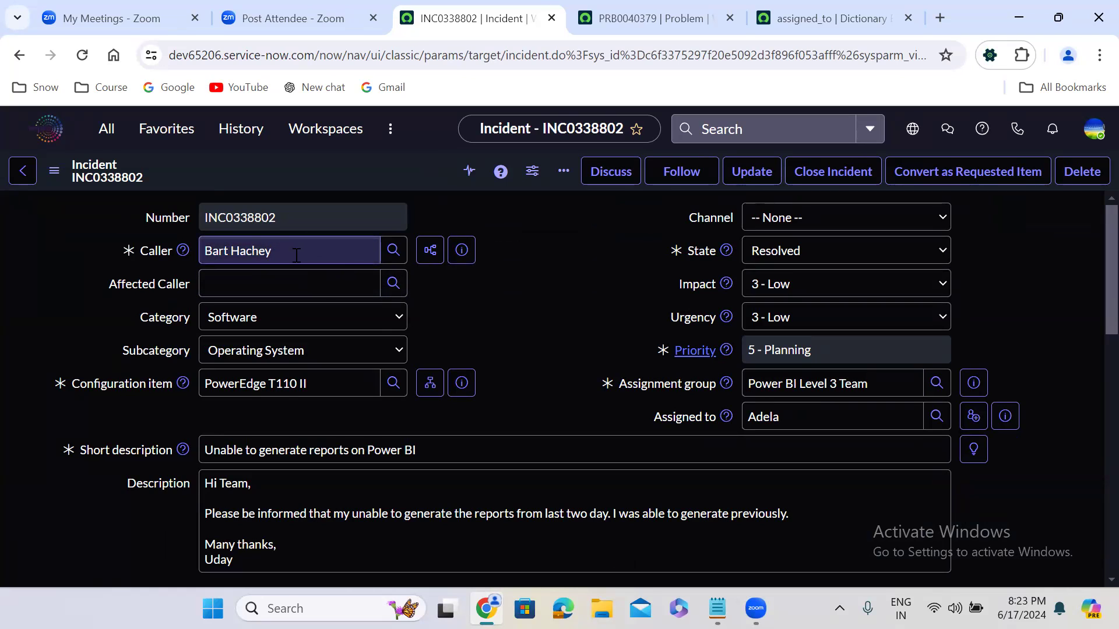
left_click(794, 252)
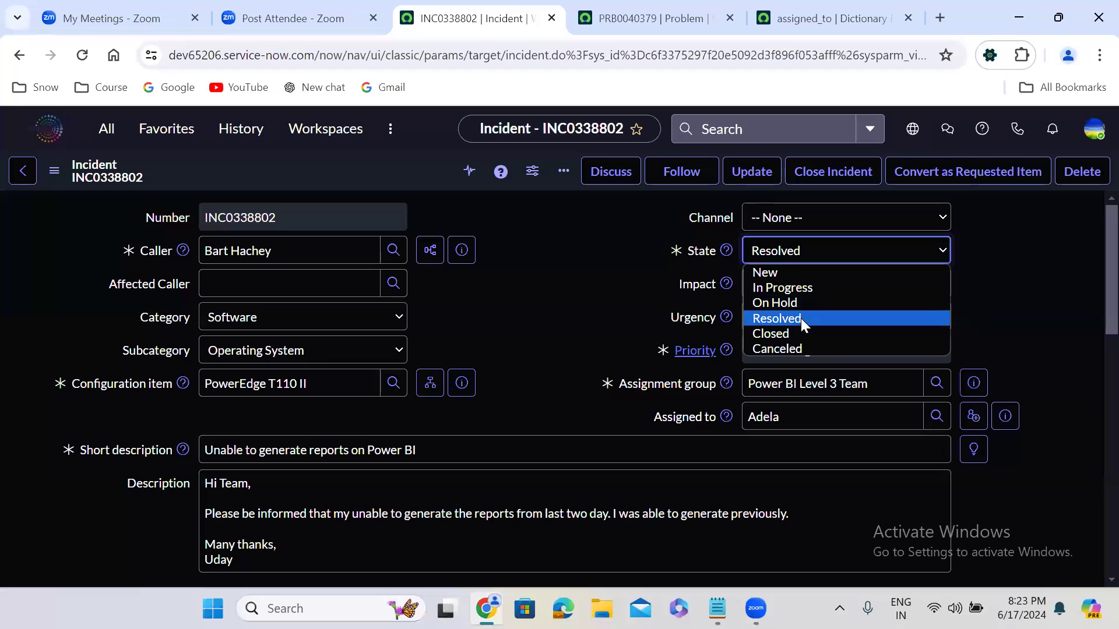
left_click(802, 332)
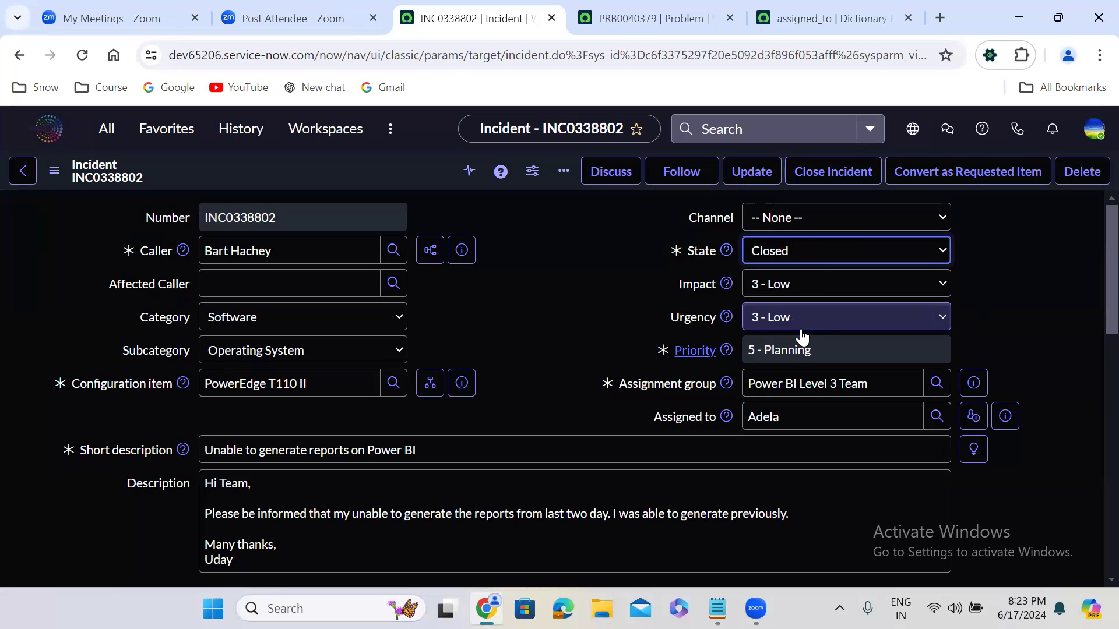
left_click(531, 301)
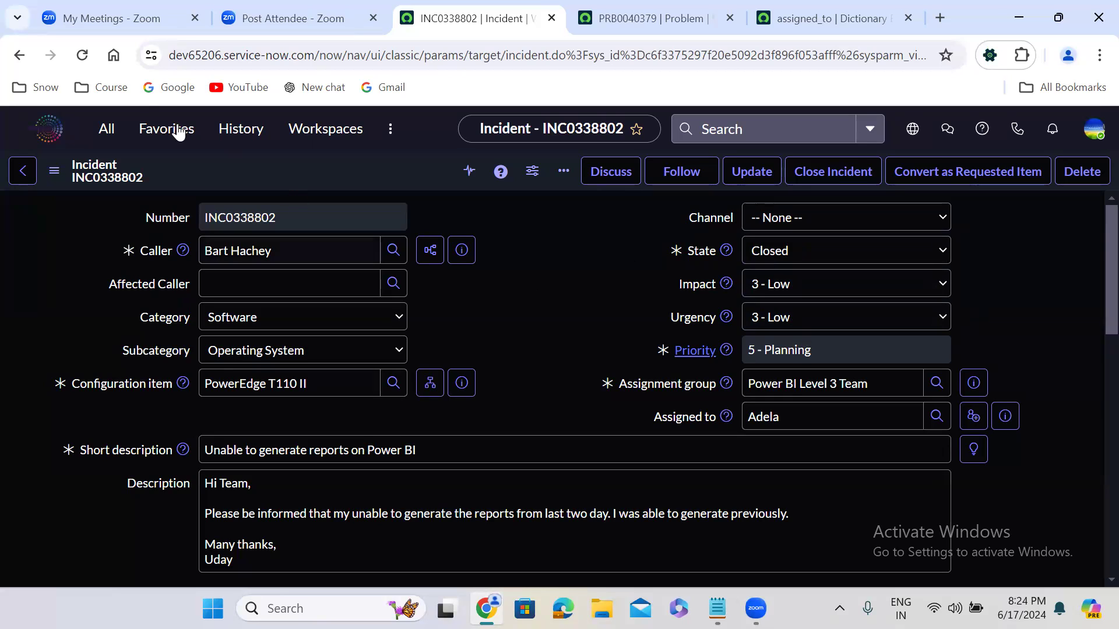
Step: Find Incident Properties under the Incident application's Administration section and open it in a new browser tab
left_click(115, 143)
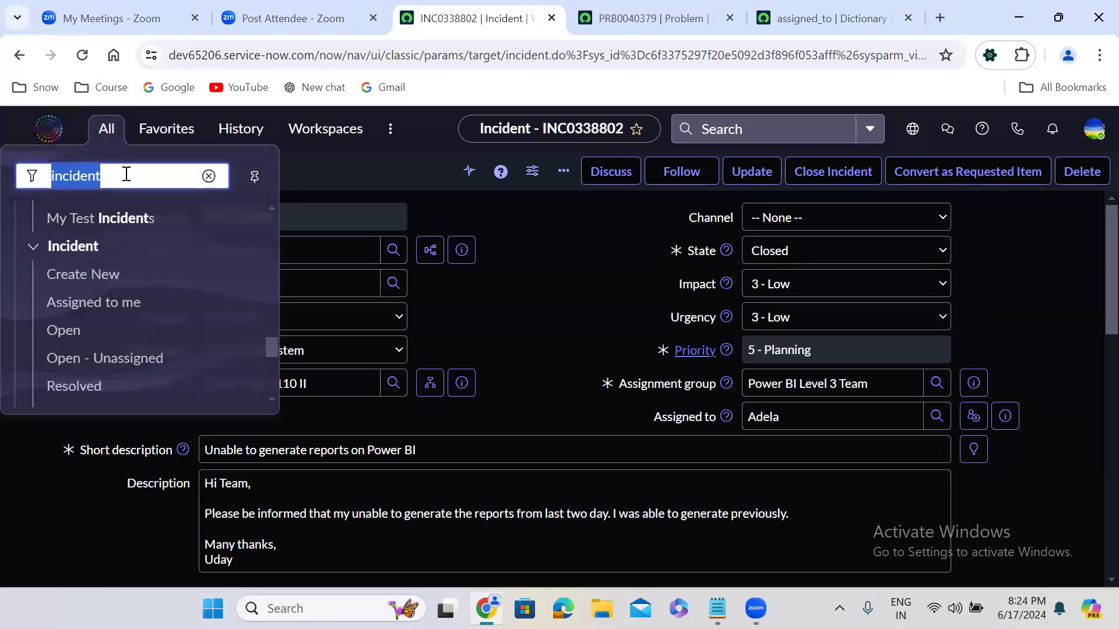
left_click(269, 400)
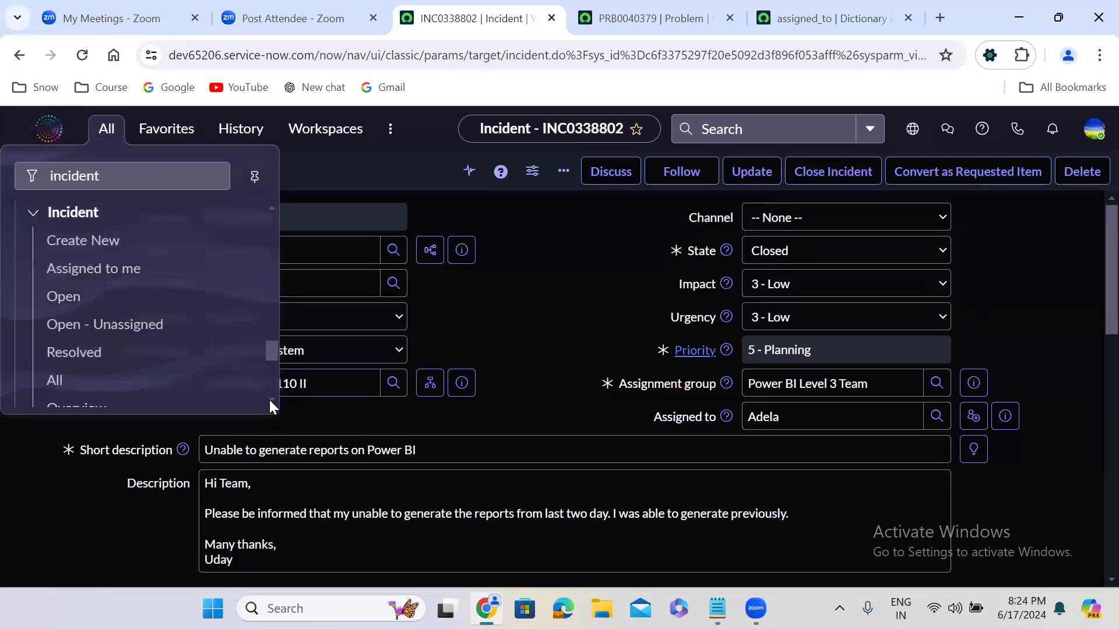
scroll(269, 400, "down", 2)
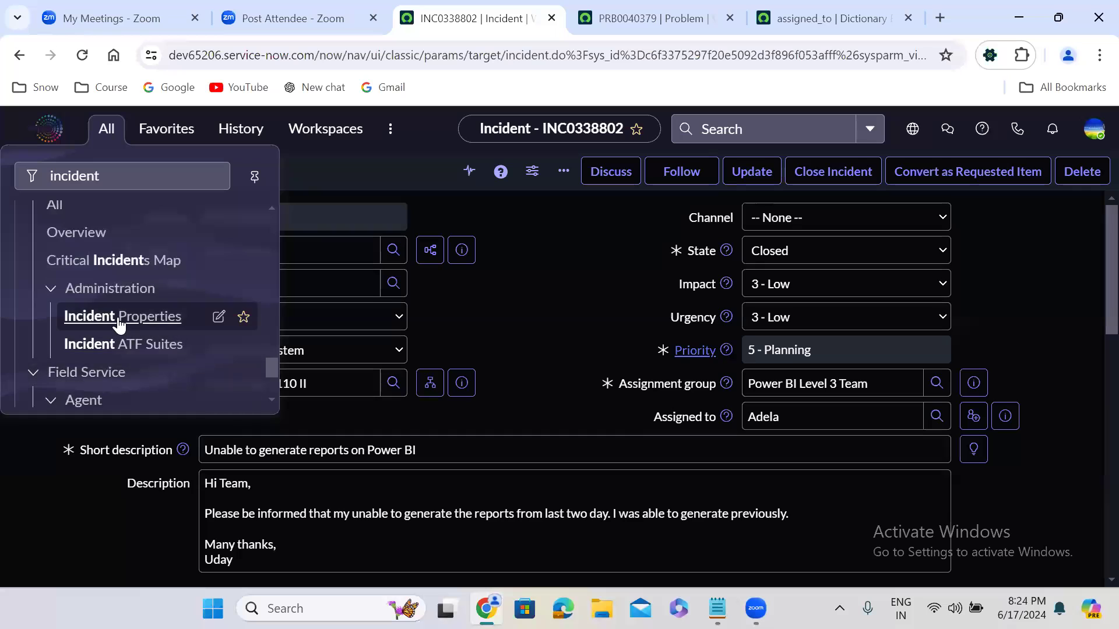
left_click(119, 323, "ctrl")
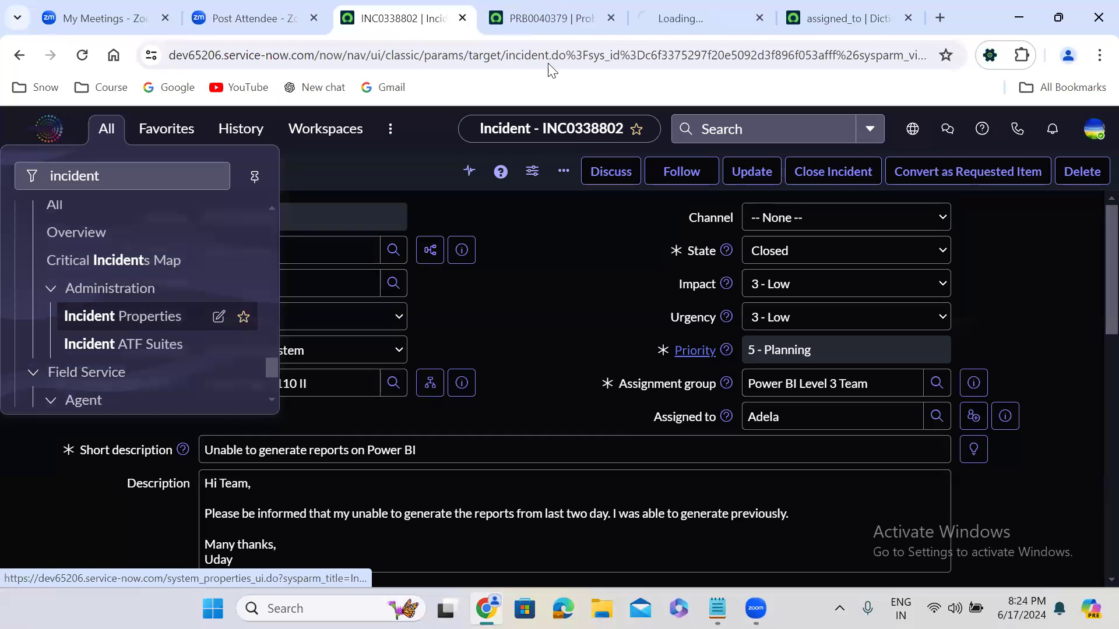
left_click(683, 16)
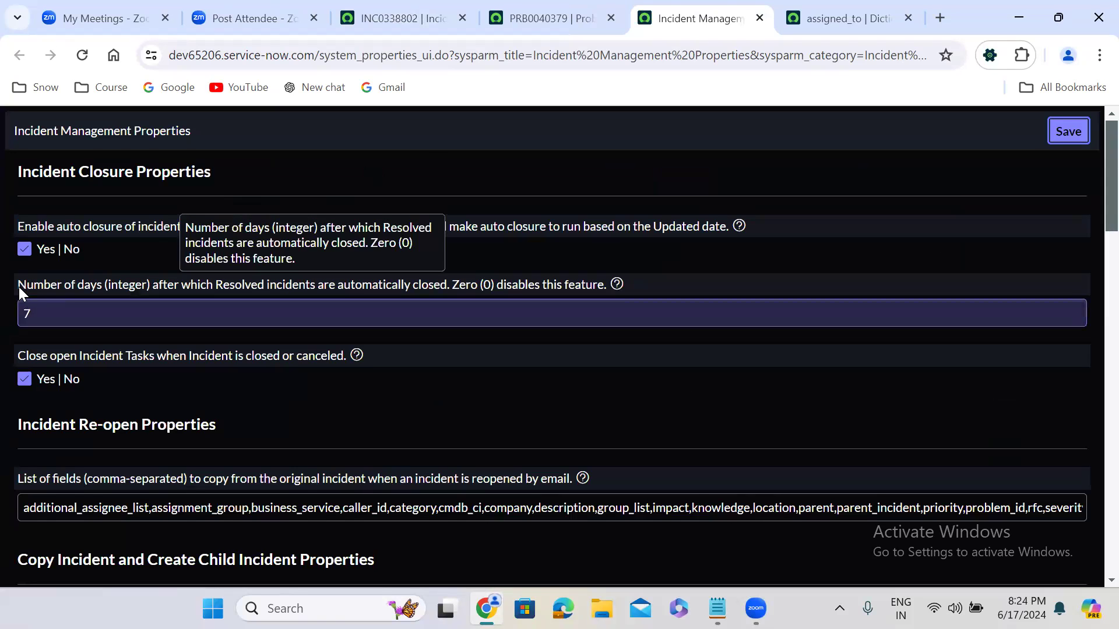
Step: Set the number of days after which resolved incidents are automatically closed to 5 and save the properties
left_click_drag(18, 288, 439, 289)
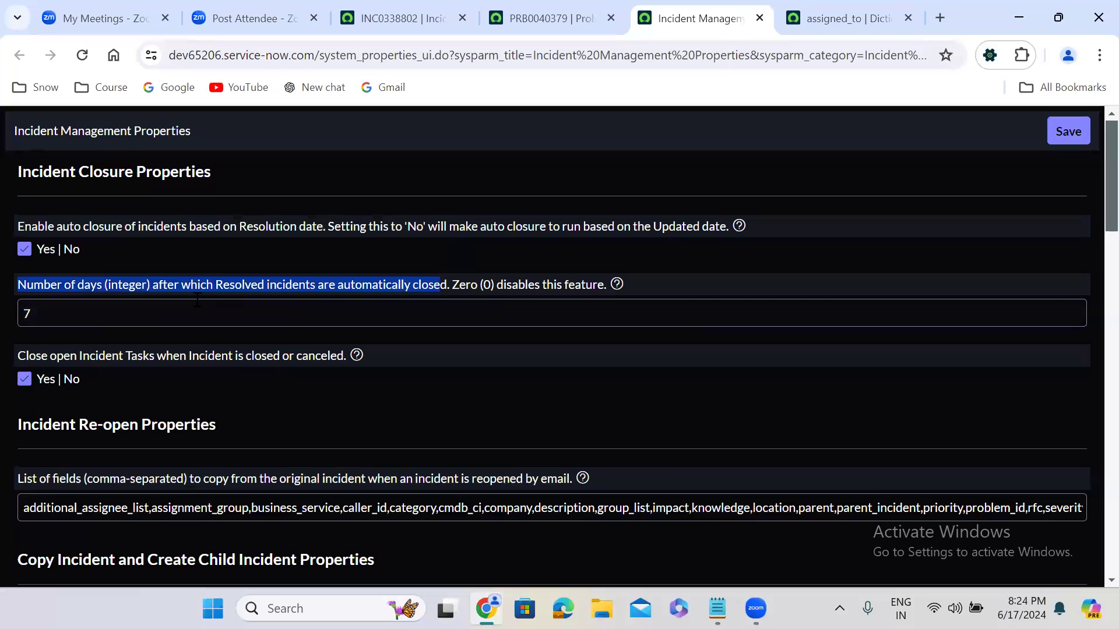
left_click(135, 312)
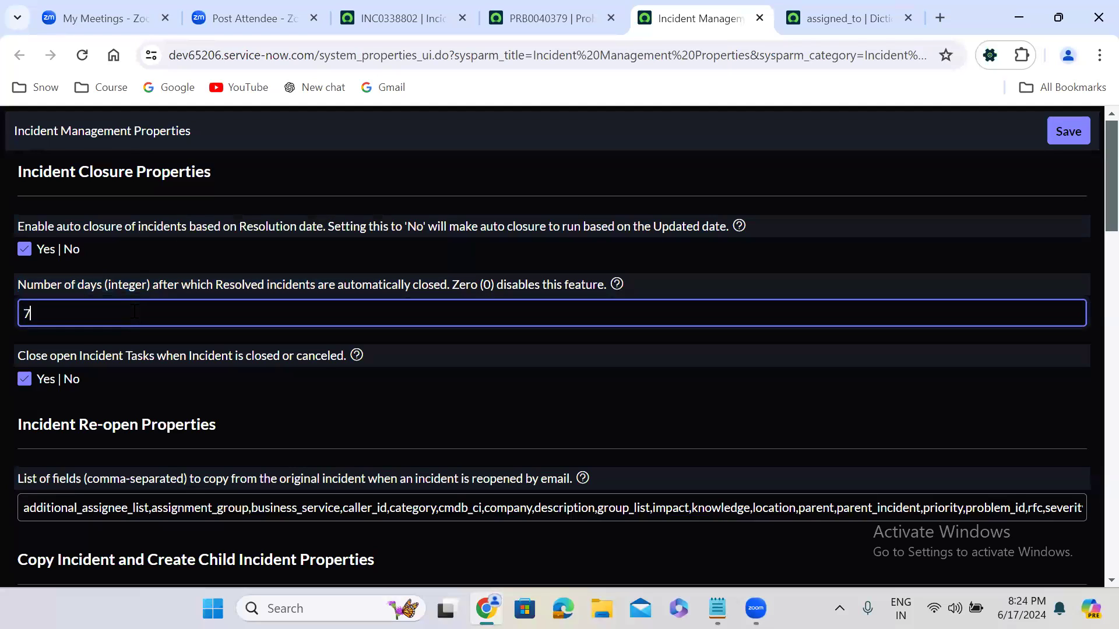
key("BackSpace")
type("5")
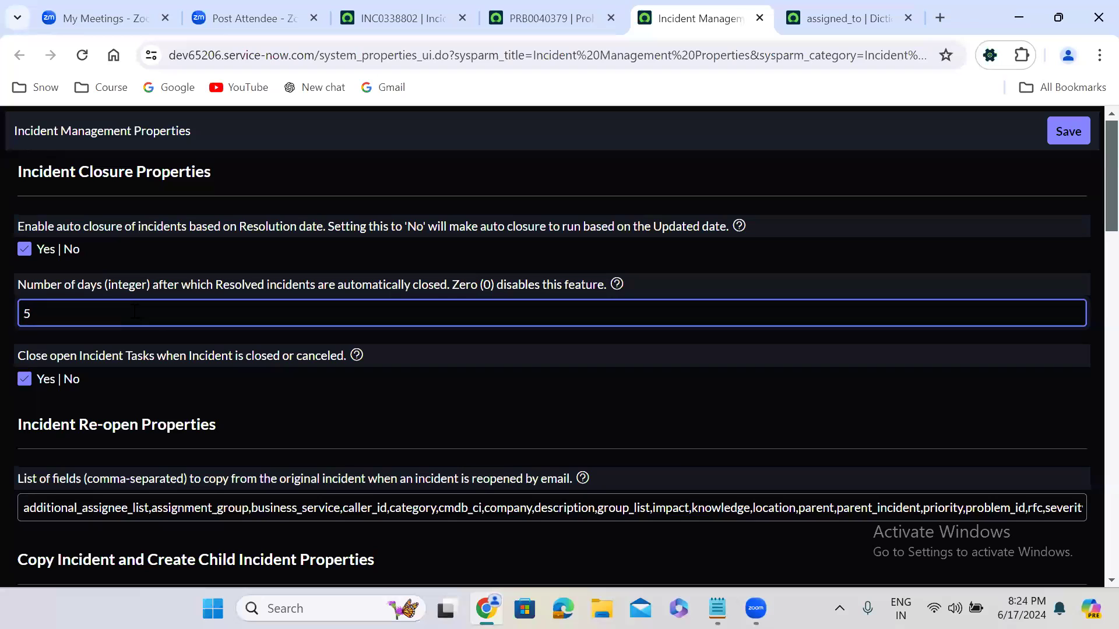
left_click(1075, 140)
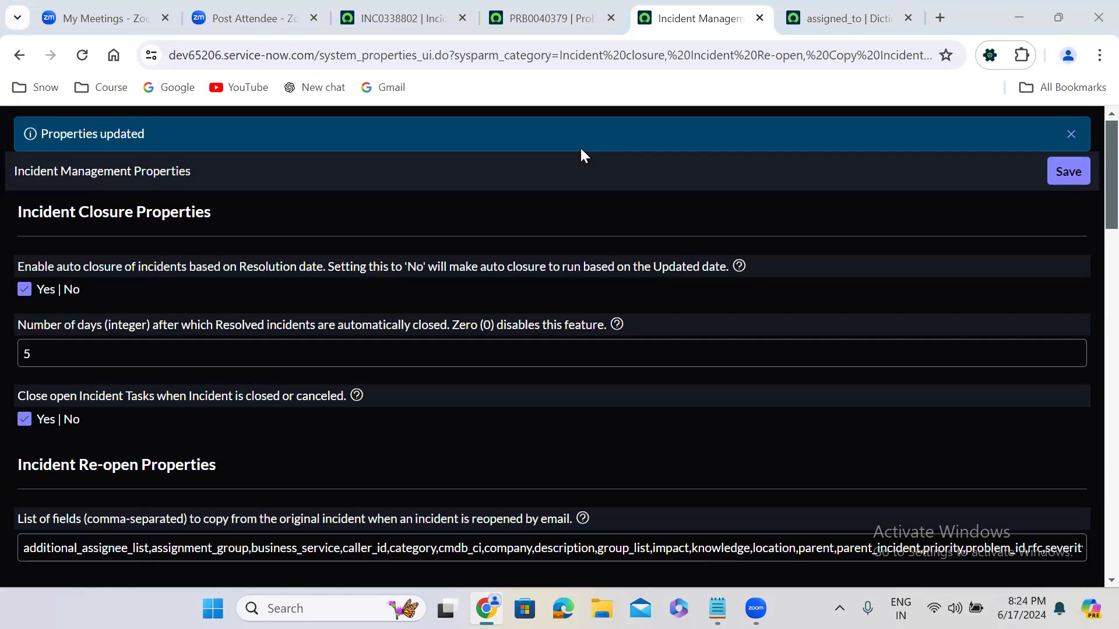
Step: Return to the Power BI problem record and open Form Design for its form
left_click(422, 24)
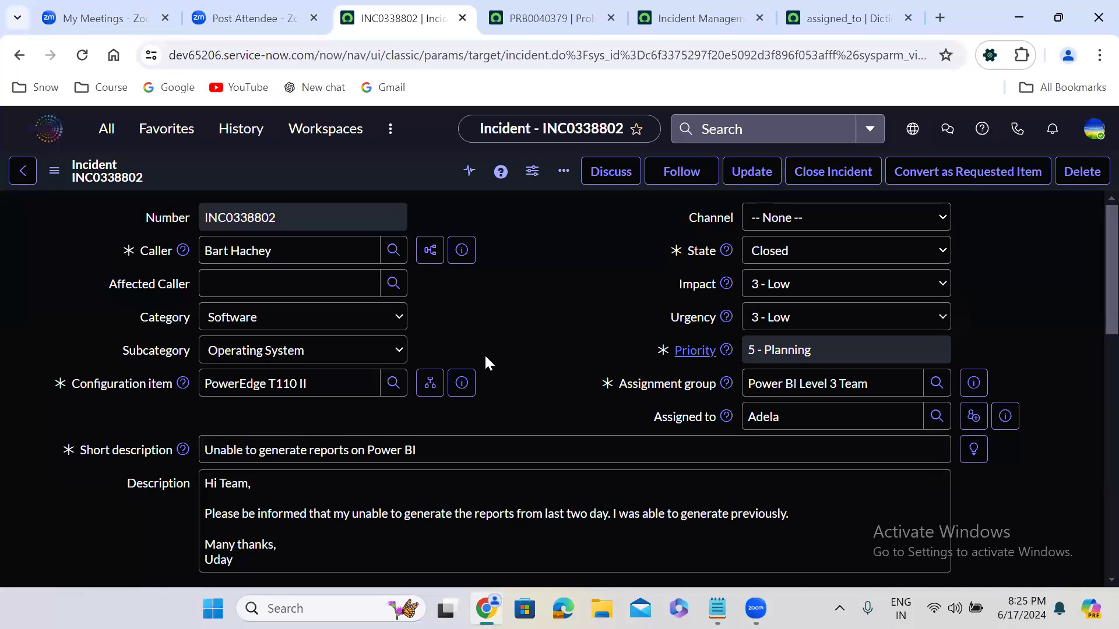
left_click(568, 13)
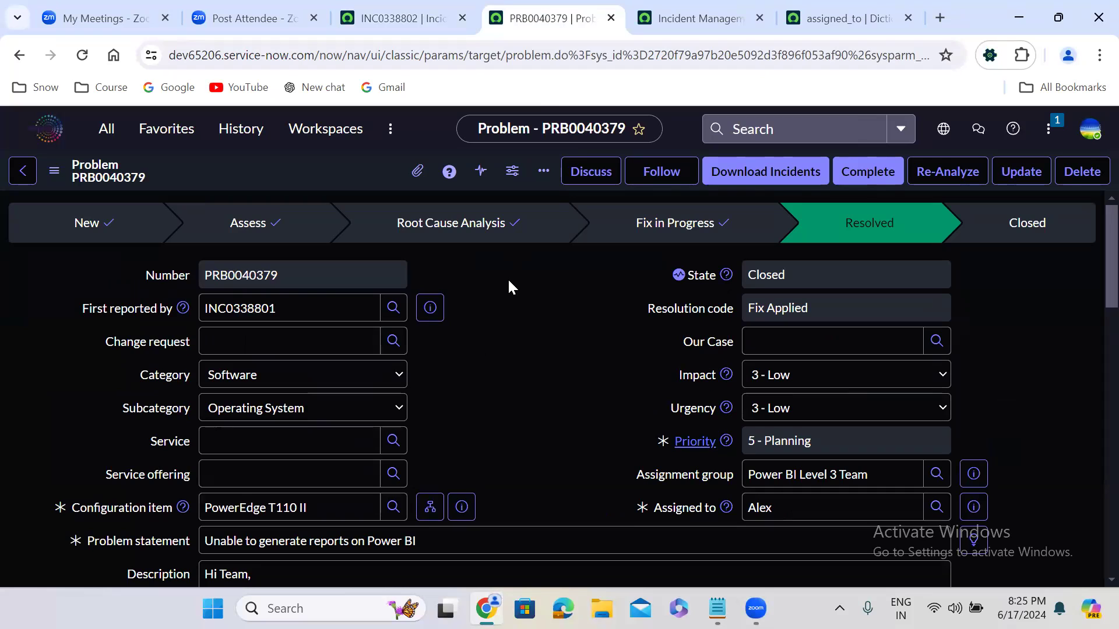
left_click(735, 343)
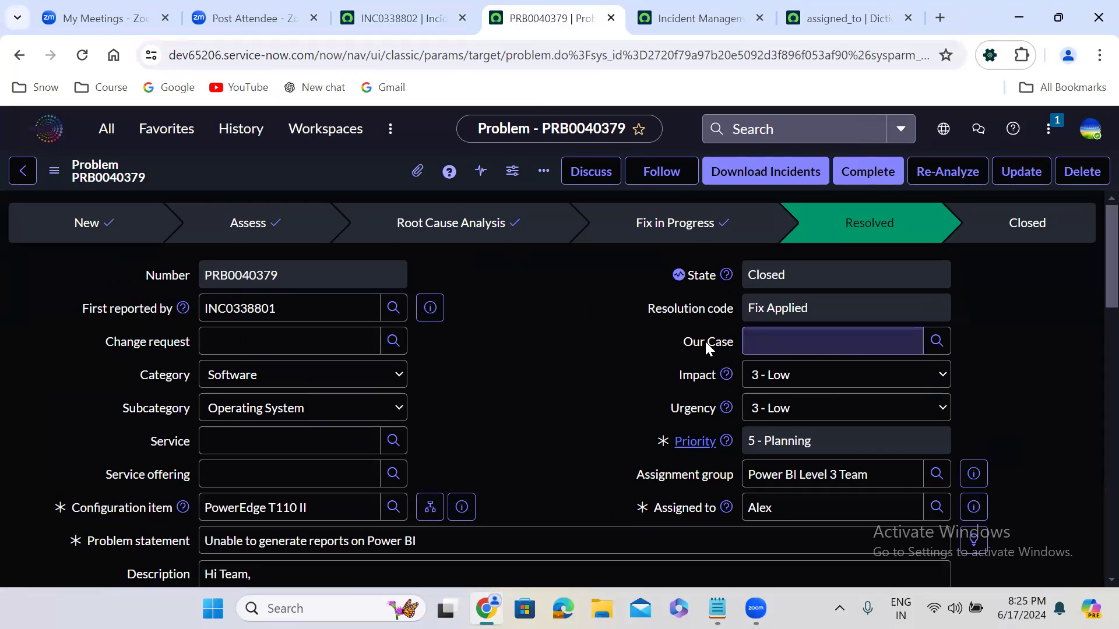
right_click(328, 169)
mouse_move(407, 432)
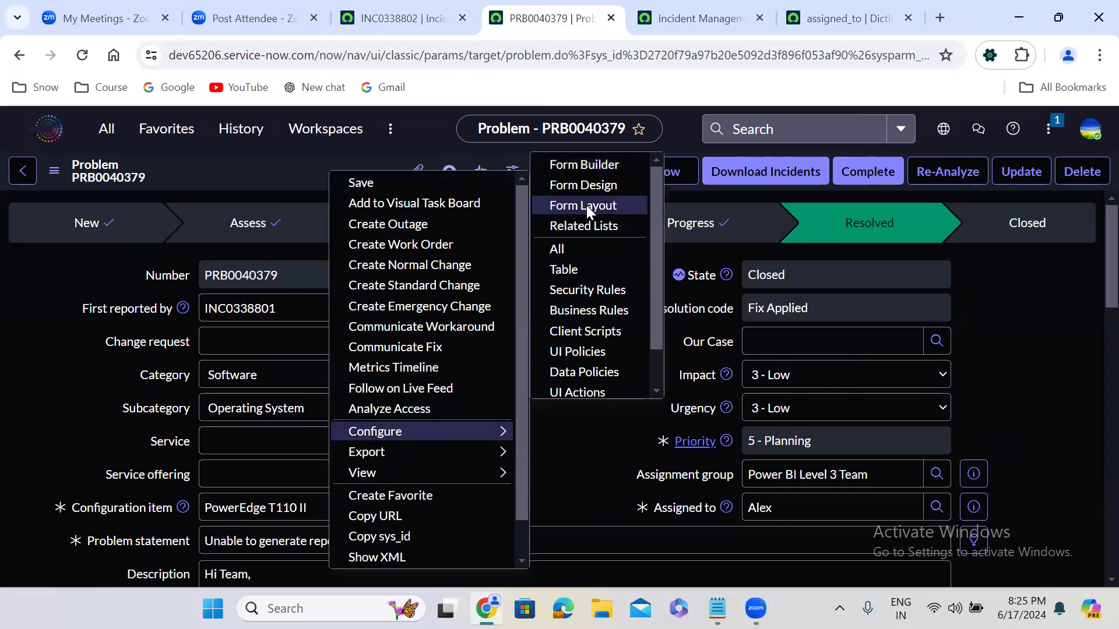
left_click(579, 184)
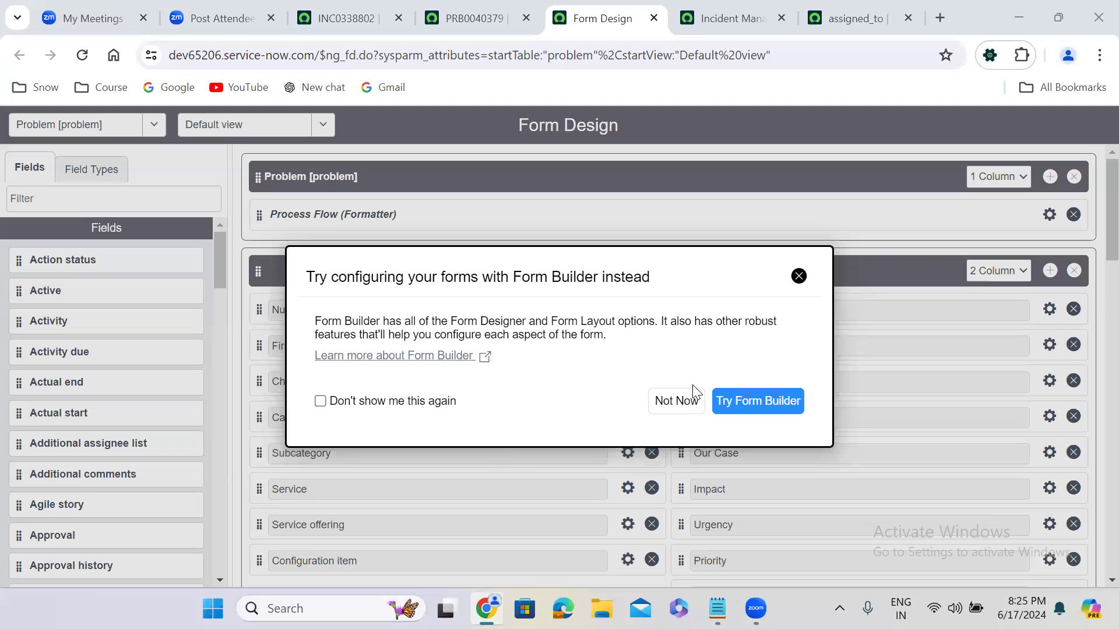
Step: Dismiss the Form Builder suggestion, remove the Our Case field from the problem form's default view, and save the design
left_click(1071, 456)
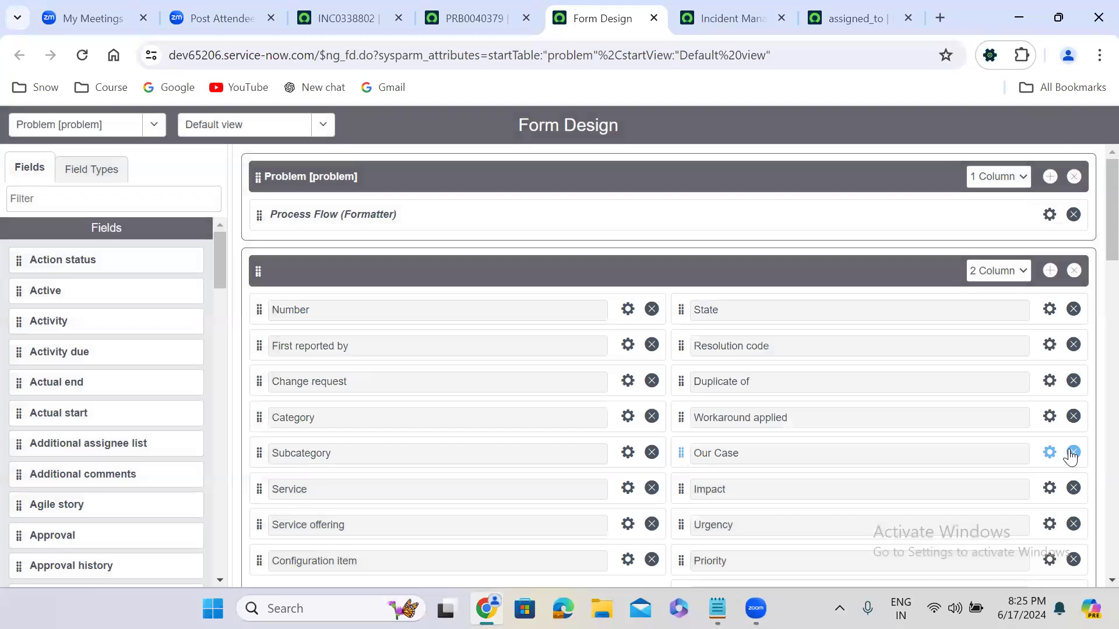
left_click(1073, 454)
left_click(1057, 133)
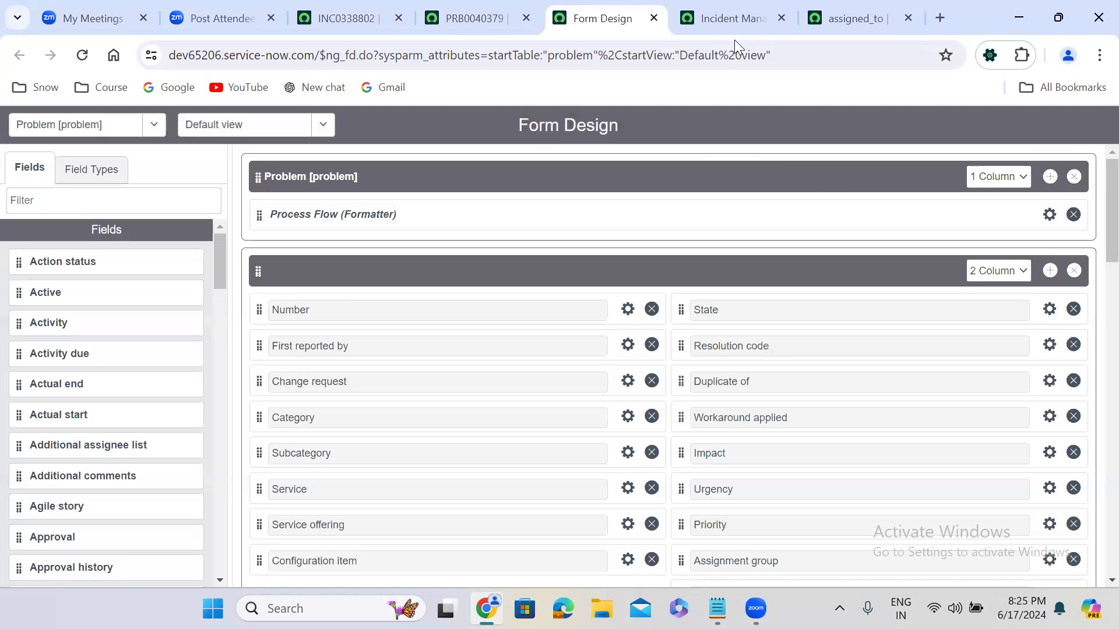
Step: Return to the Power BI problem record and reload it to check the form's updated fields
left_click(718, 17)
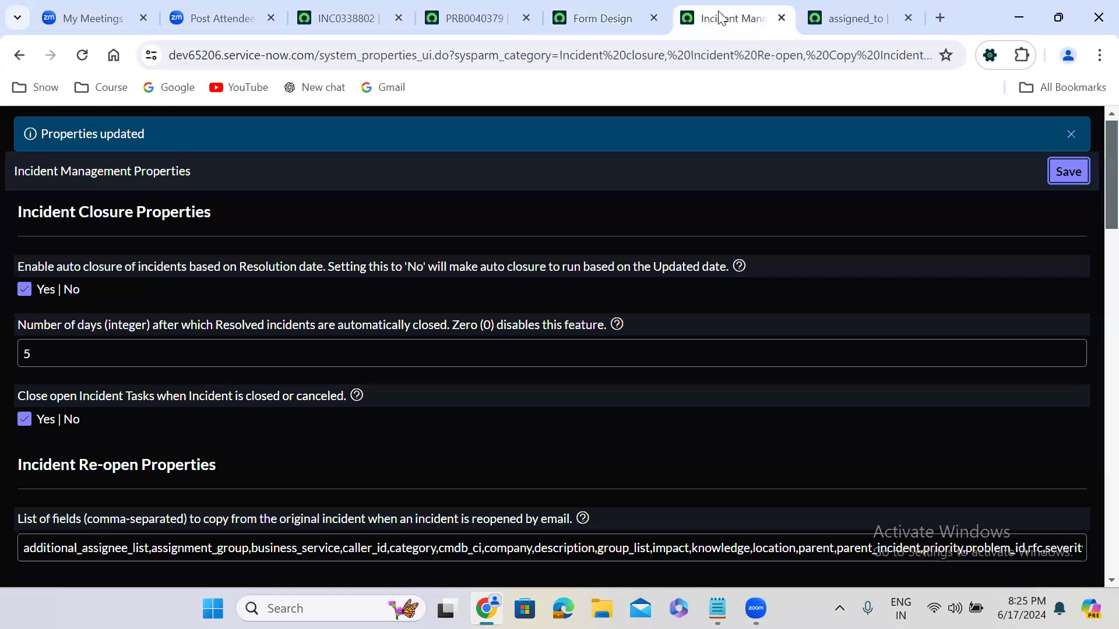
left_click(454, 8)
left_click(82, 55)
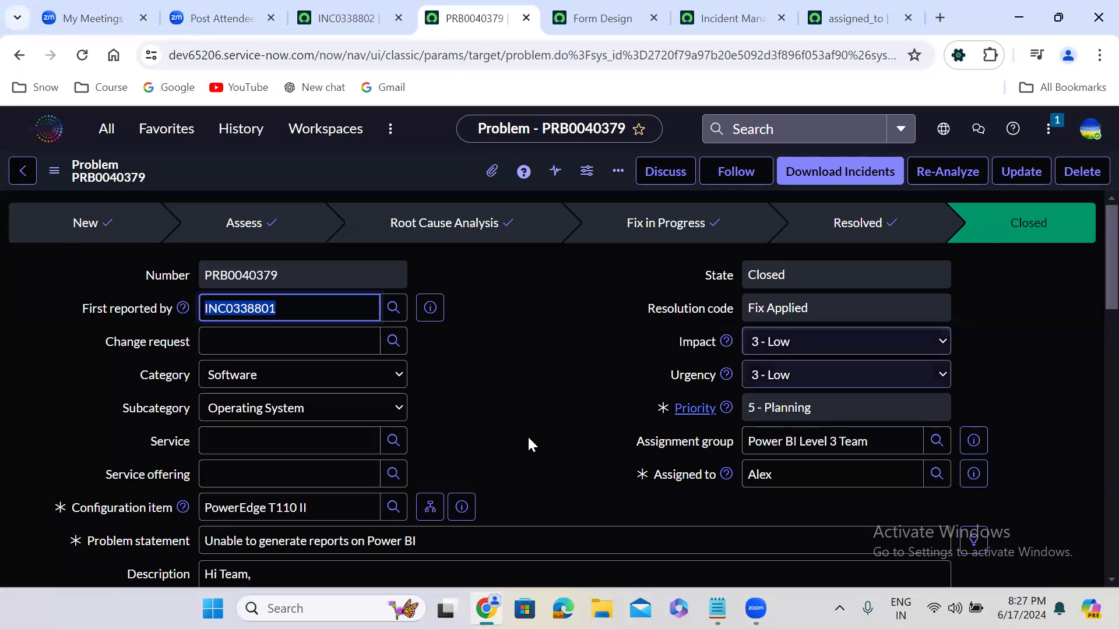
left_click(541, 394)
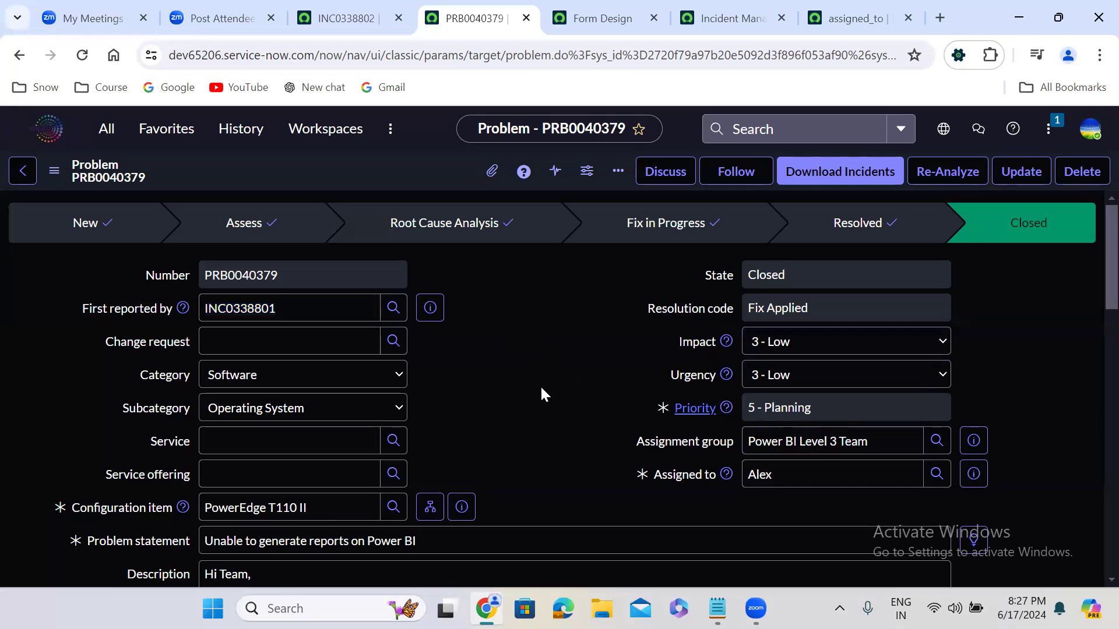